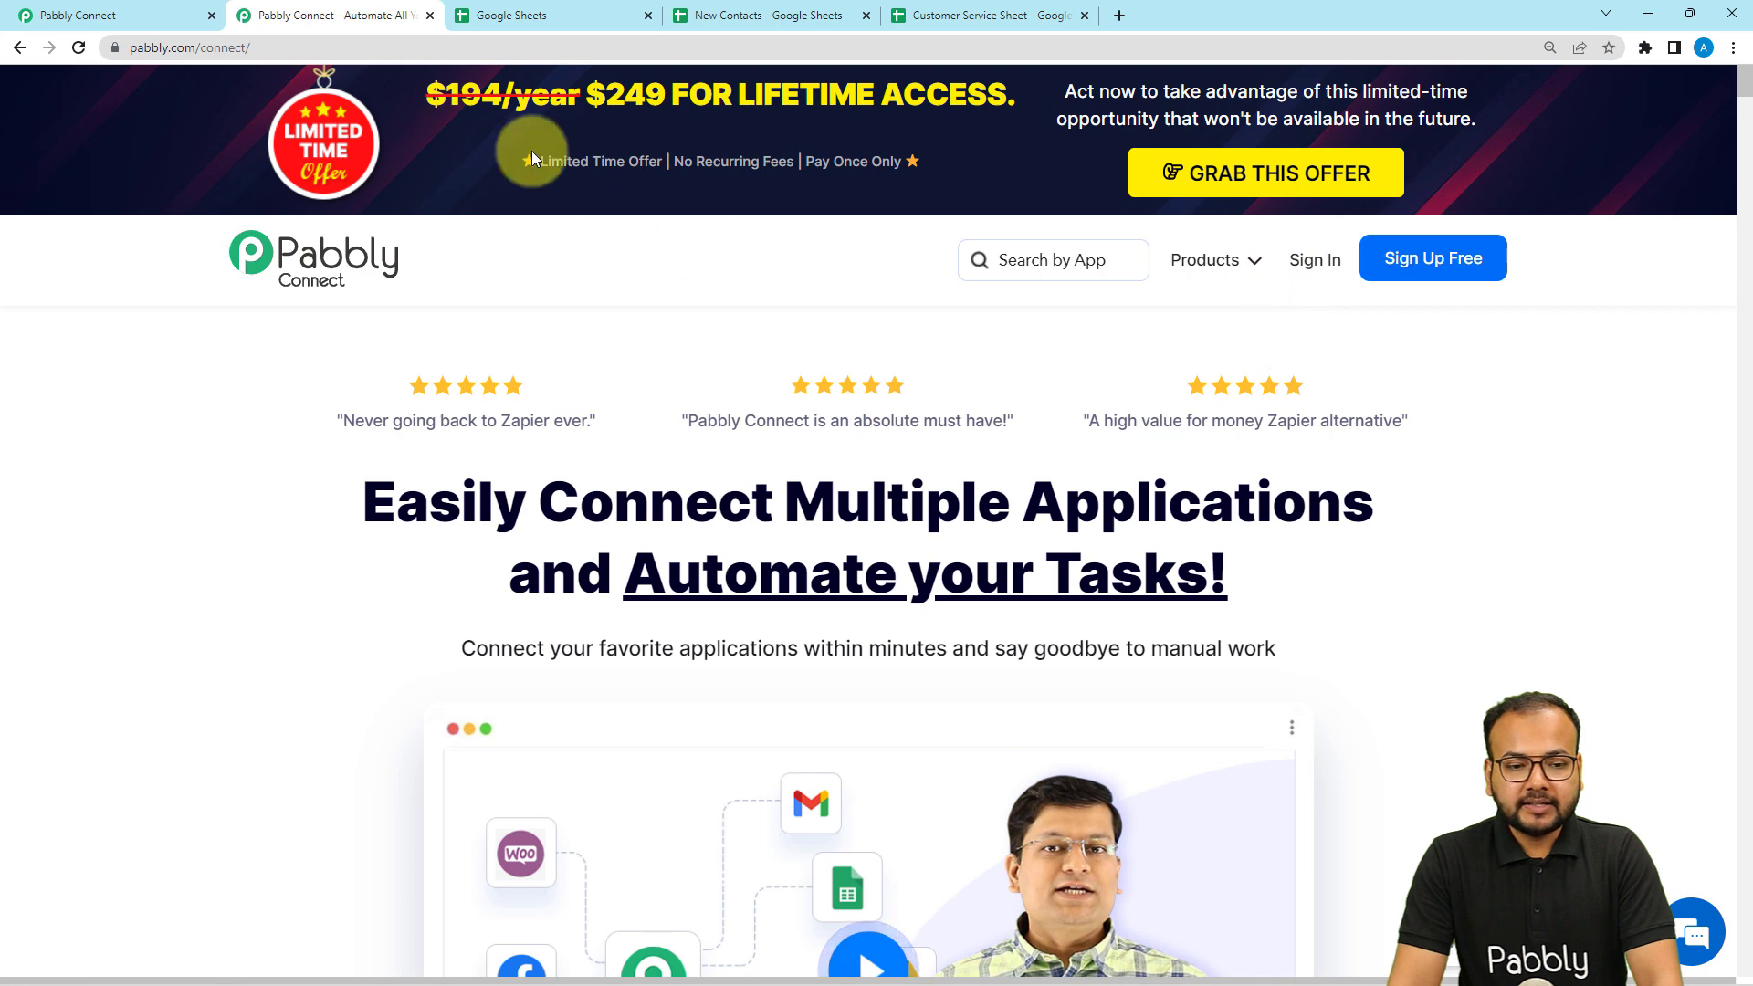
Create a workflow named "Merge Google Sheets Data Without Duplication" from the Pabbly Connect dashboard.
click(152, 9)
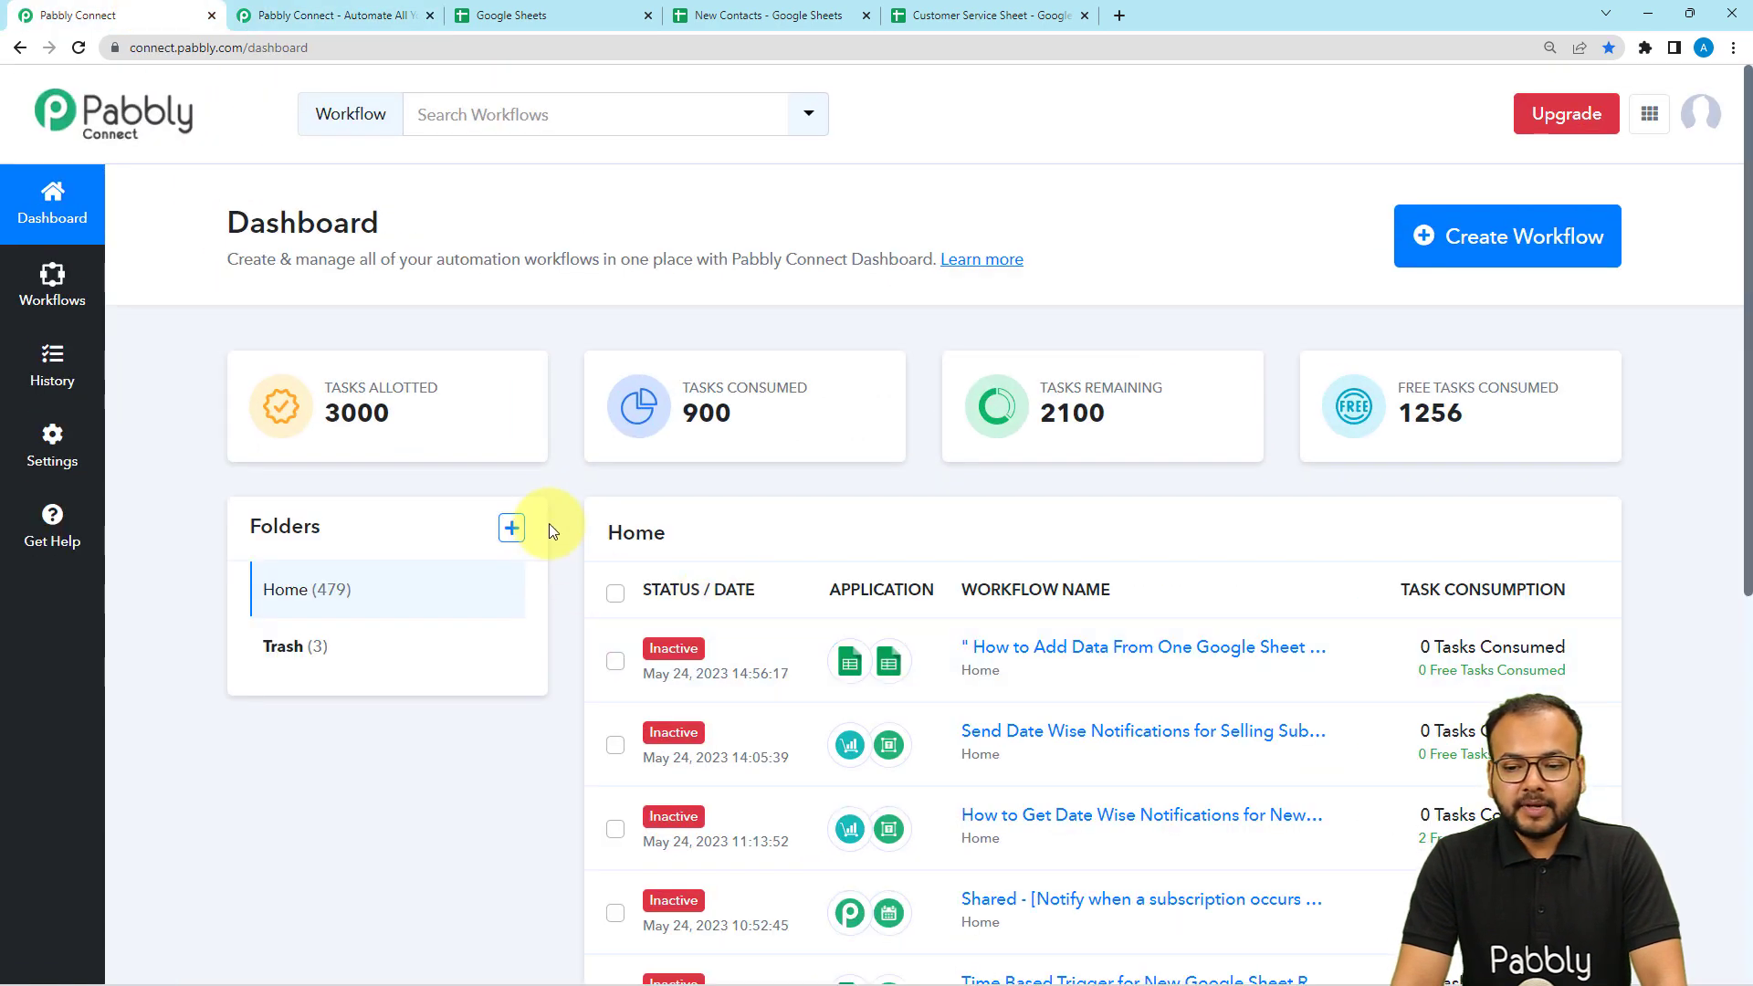
click(1461, 234)
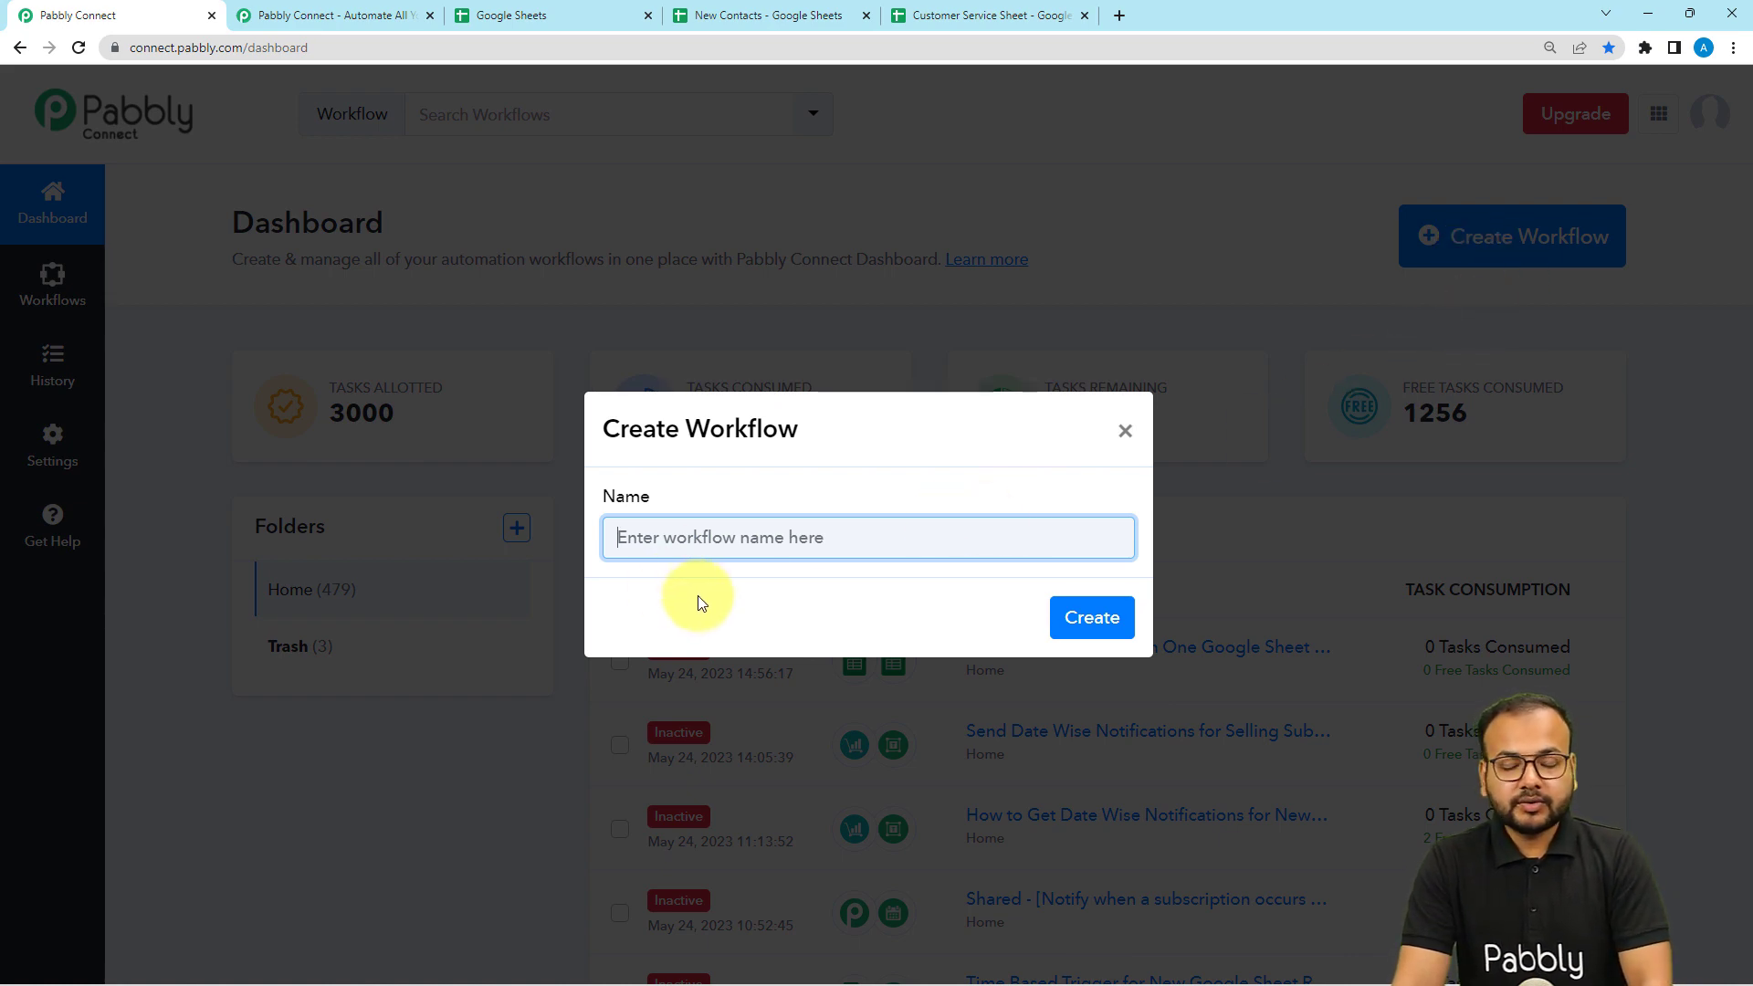
text(Merge Google Sheets Data Without Duplication)
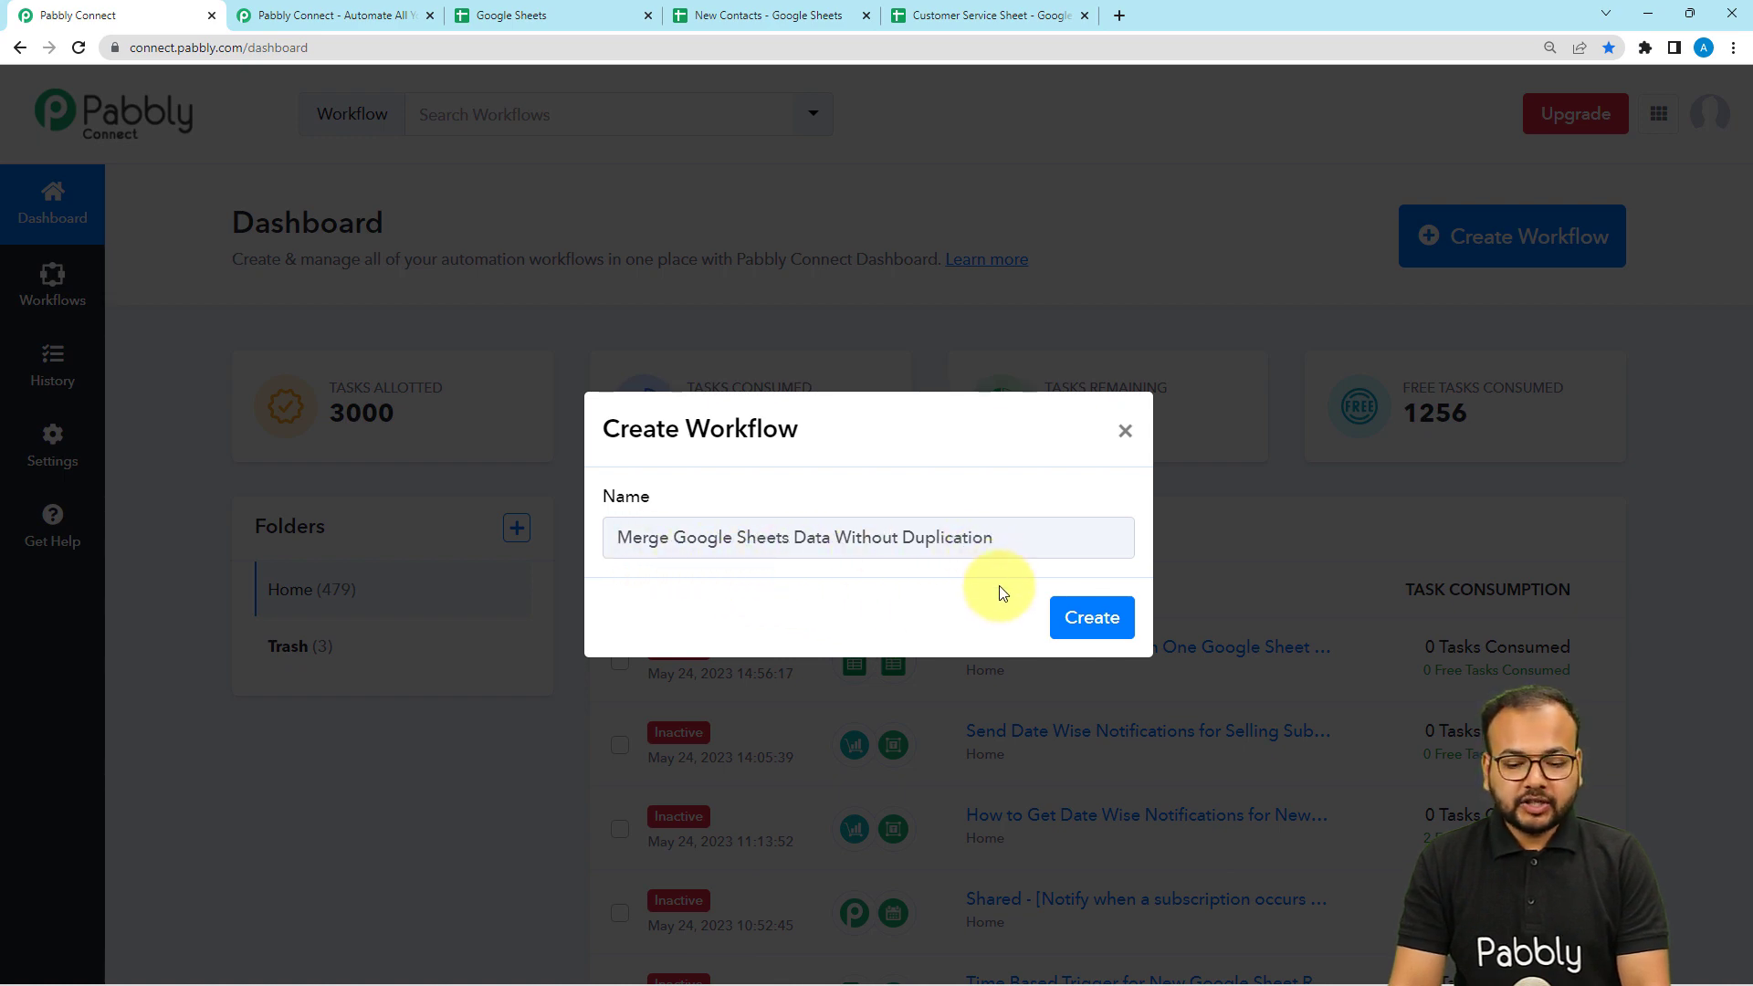
click(1093, 617)
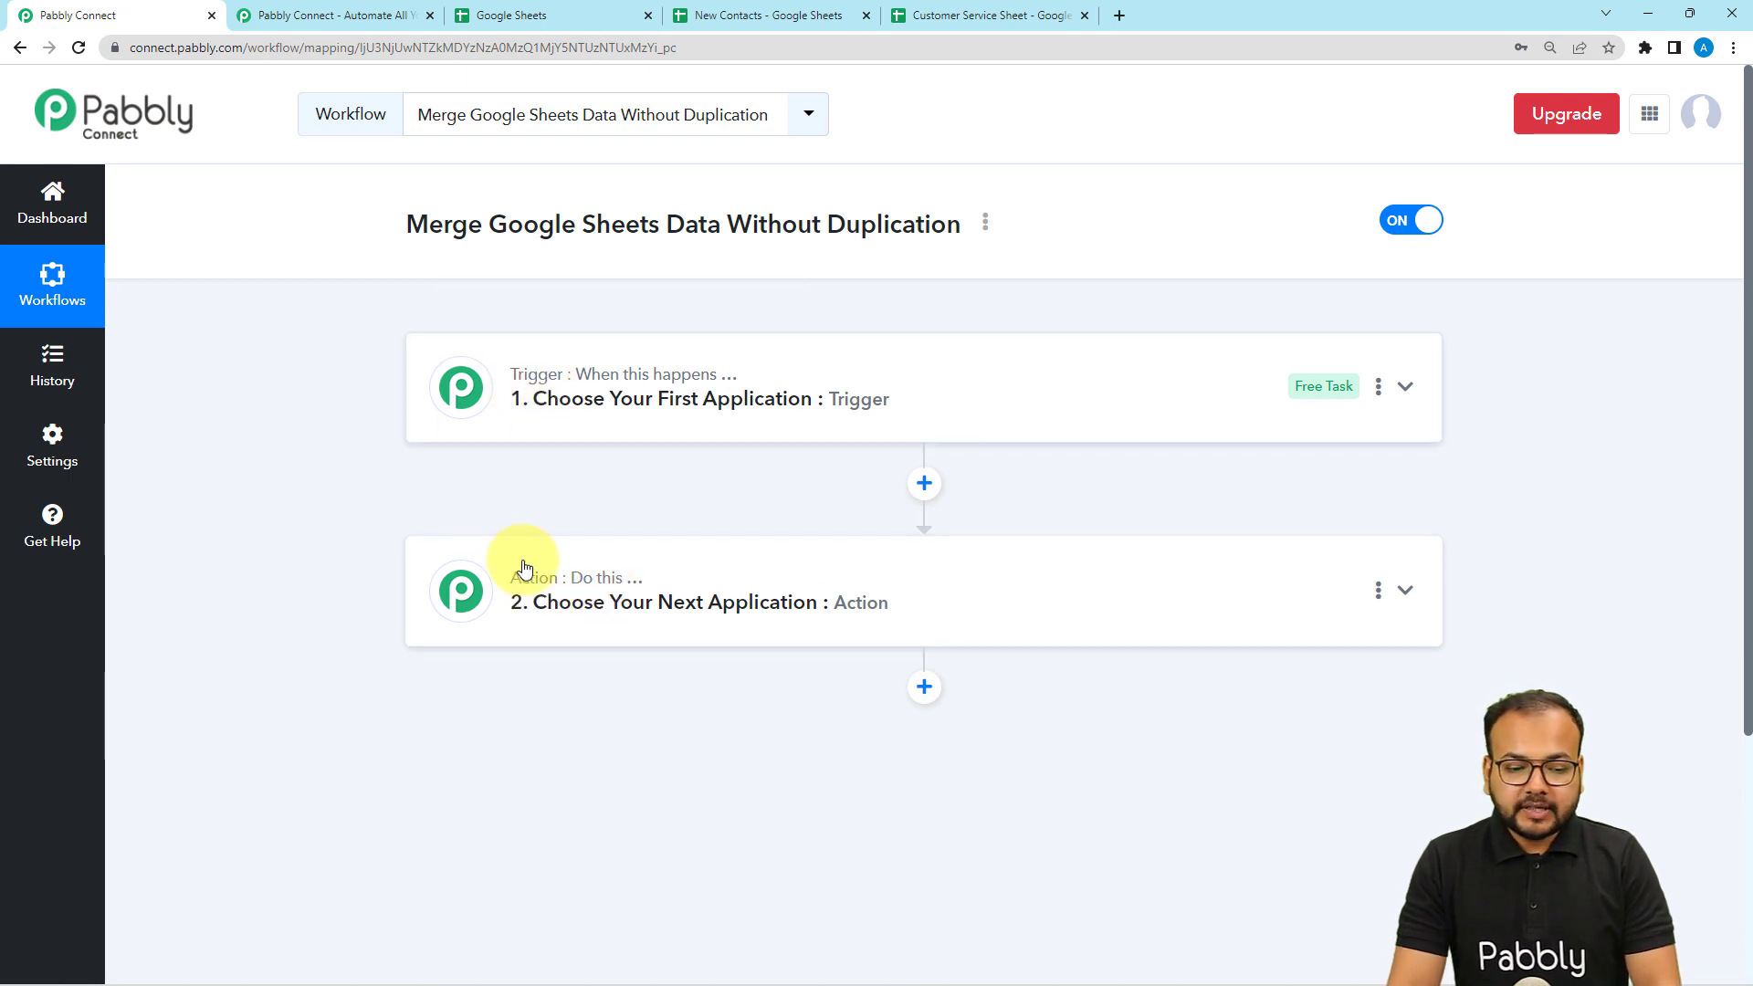
Set the workflow's trigger to Google Sheets with the trigger event New or Updated Spreadsheet Row.
mouse_move(542, 581)
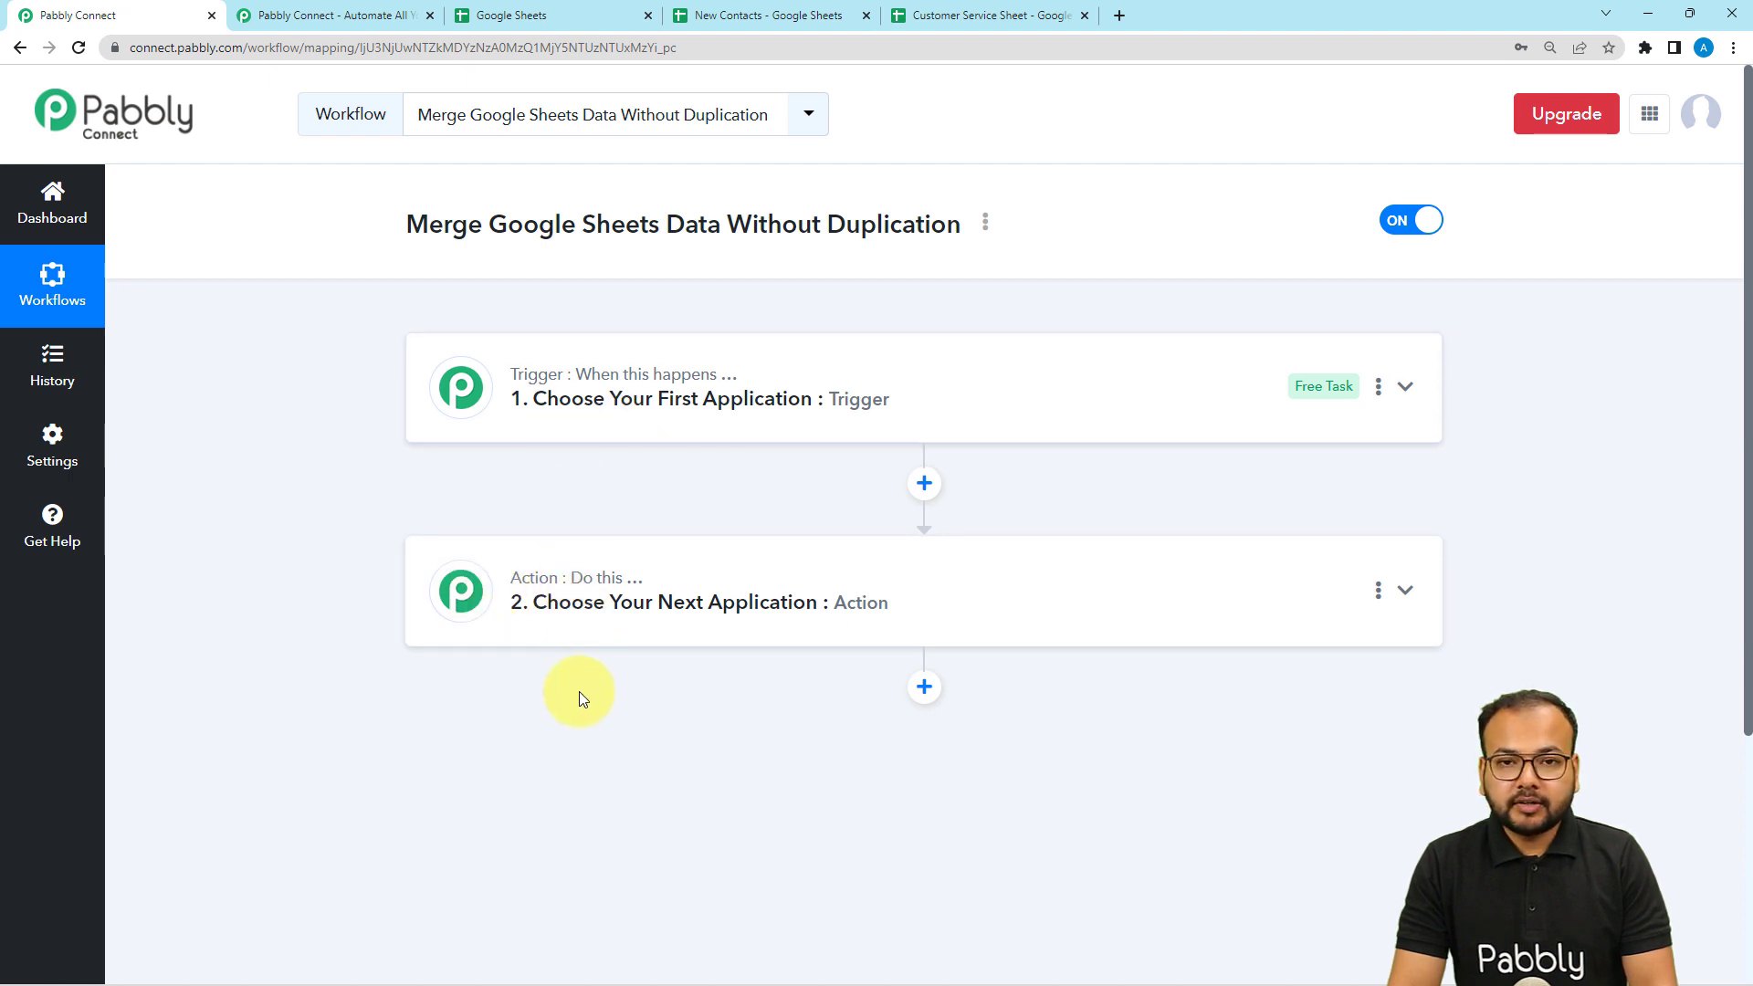
click(547, 403)
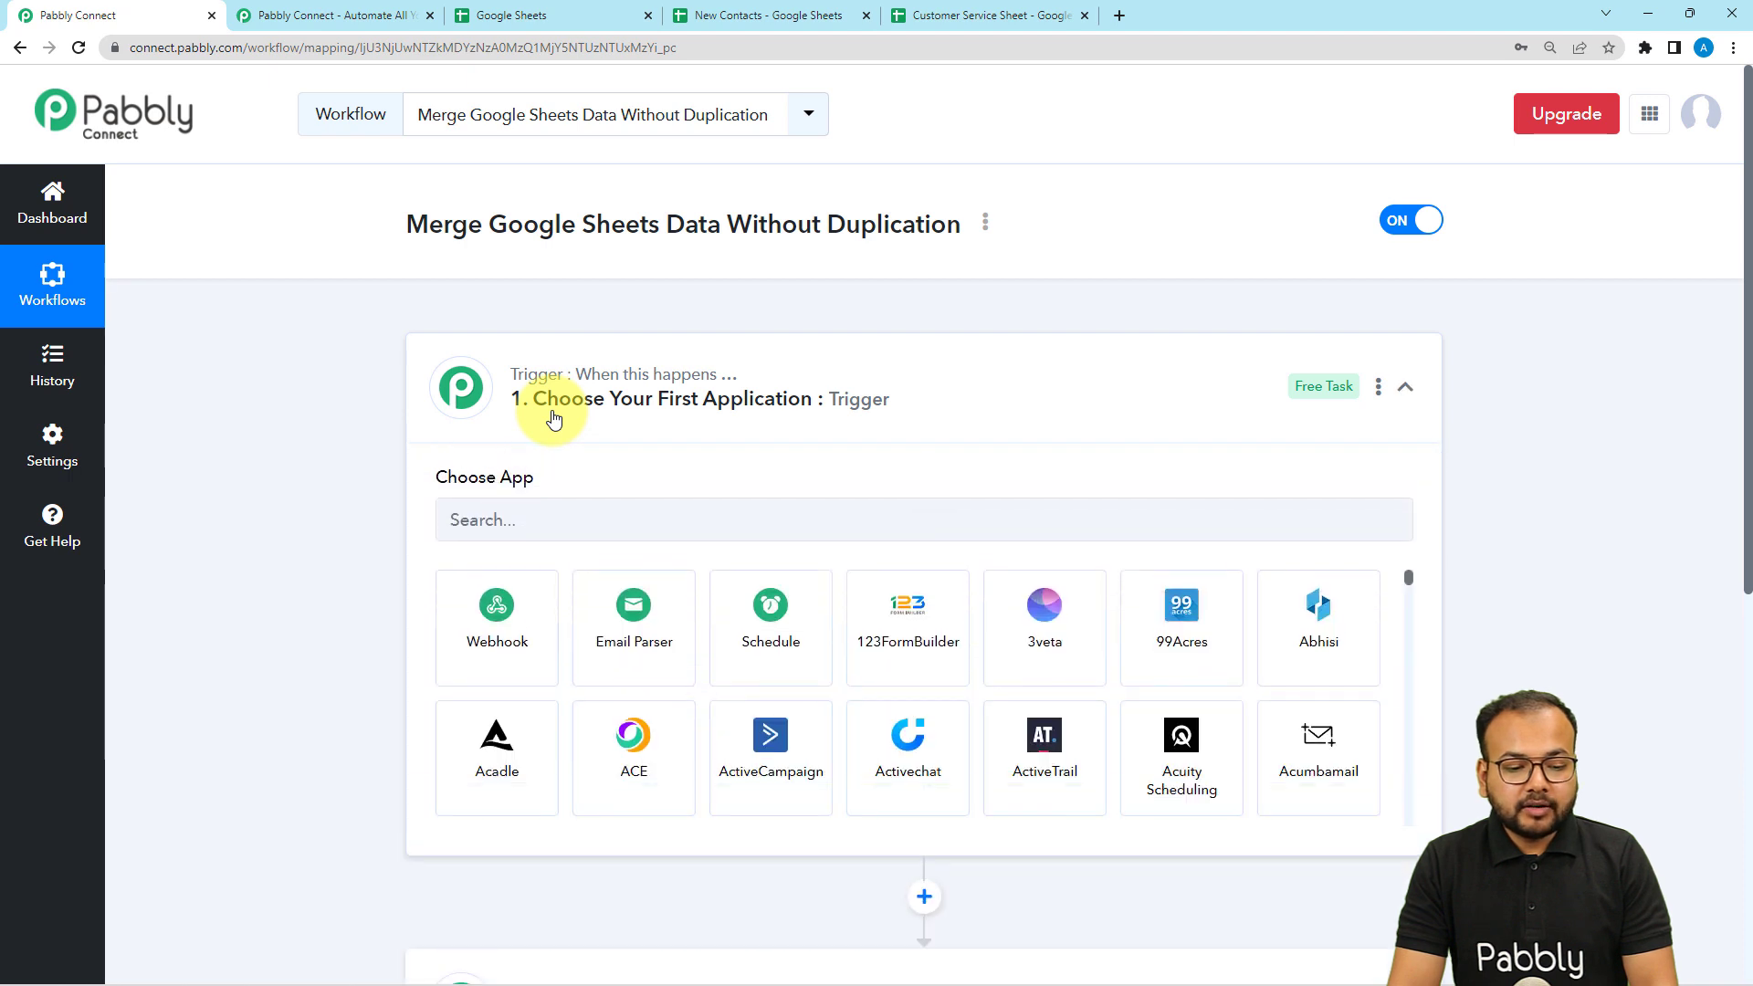
scroll(553, 413, down, 1)
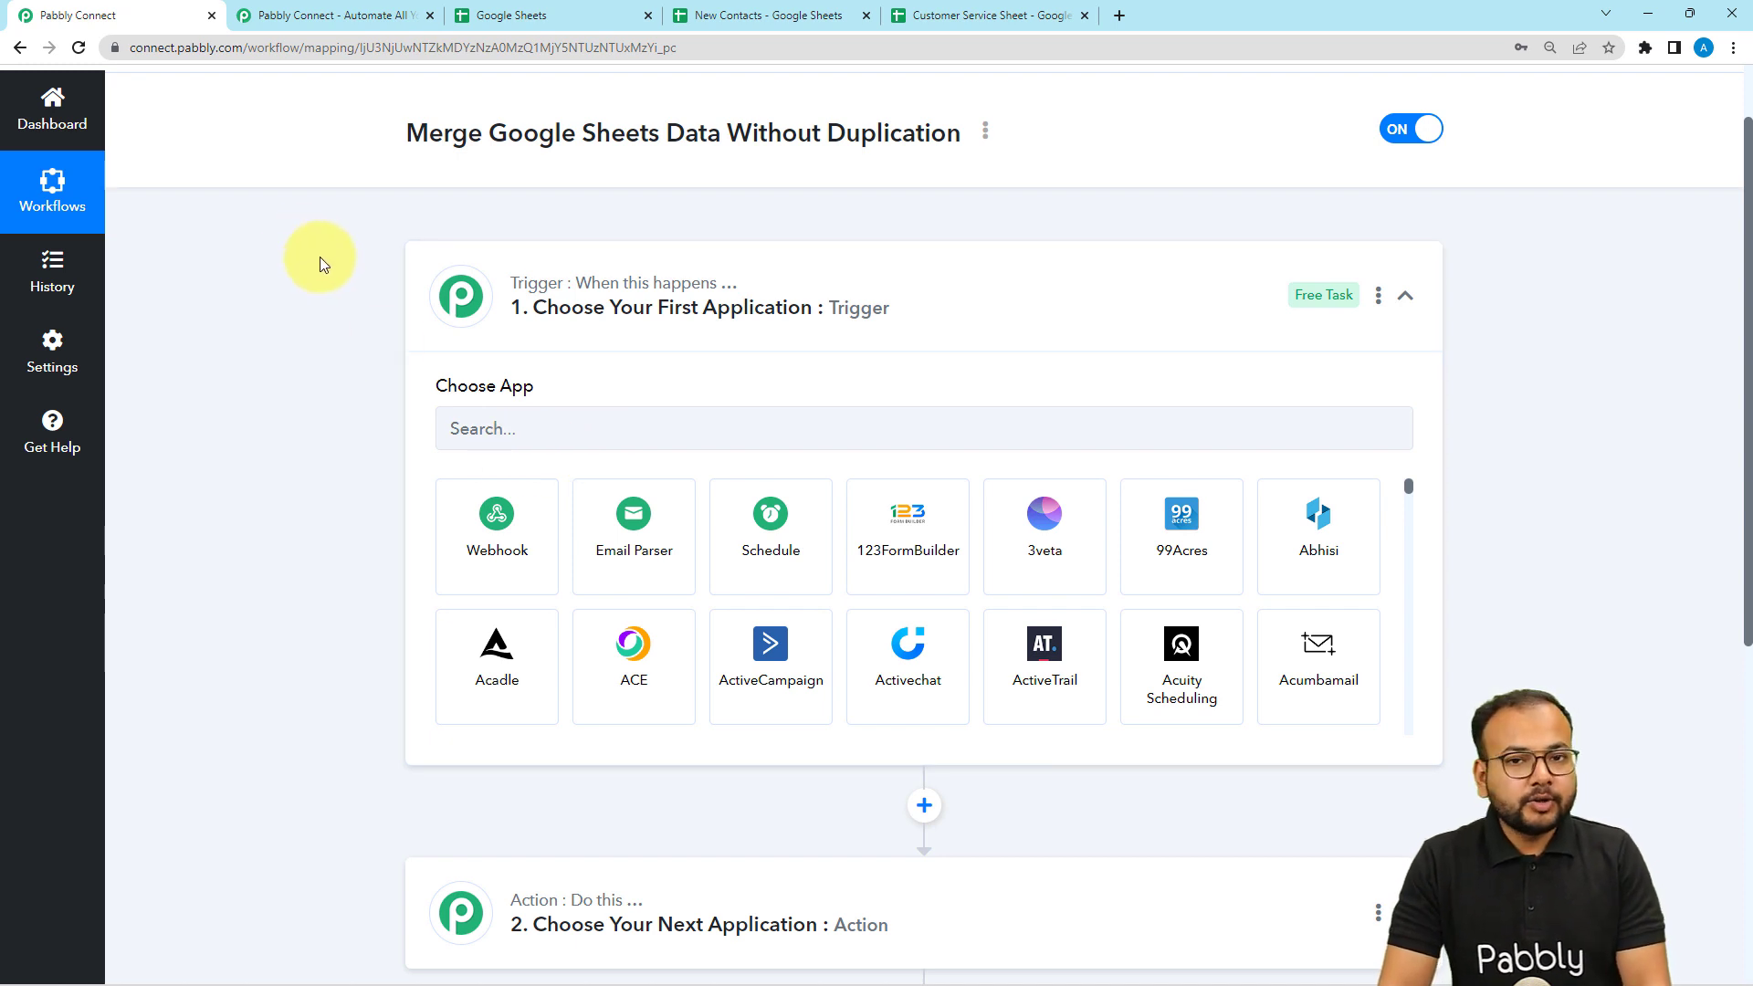
click(502, 418)
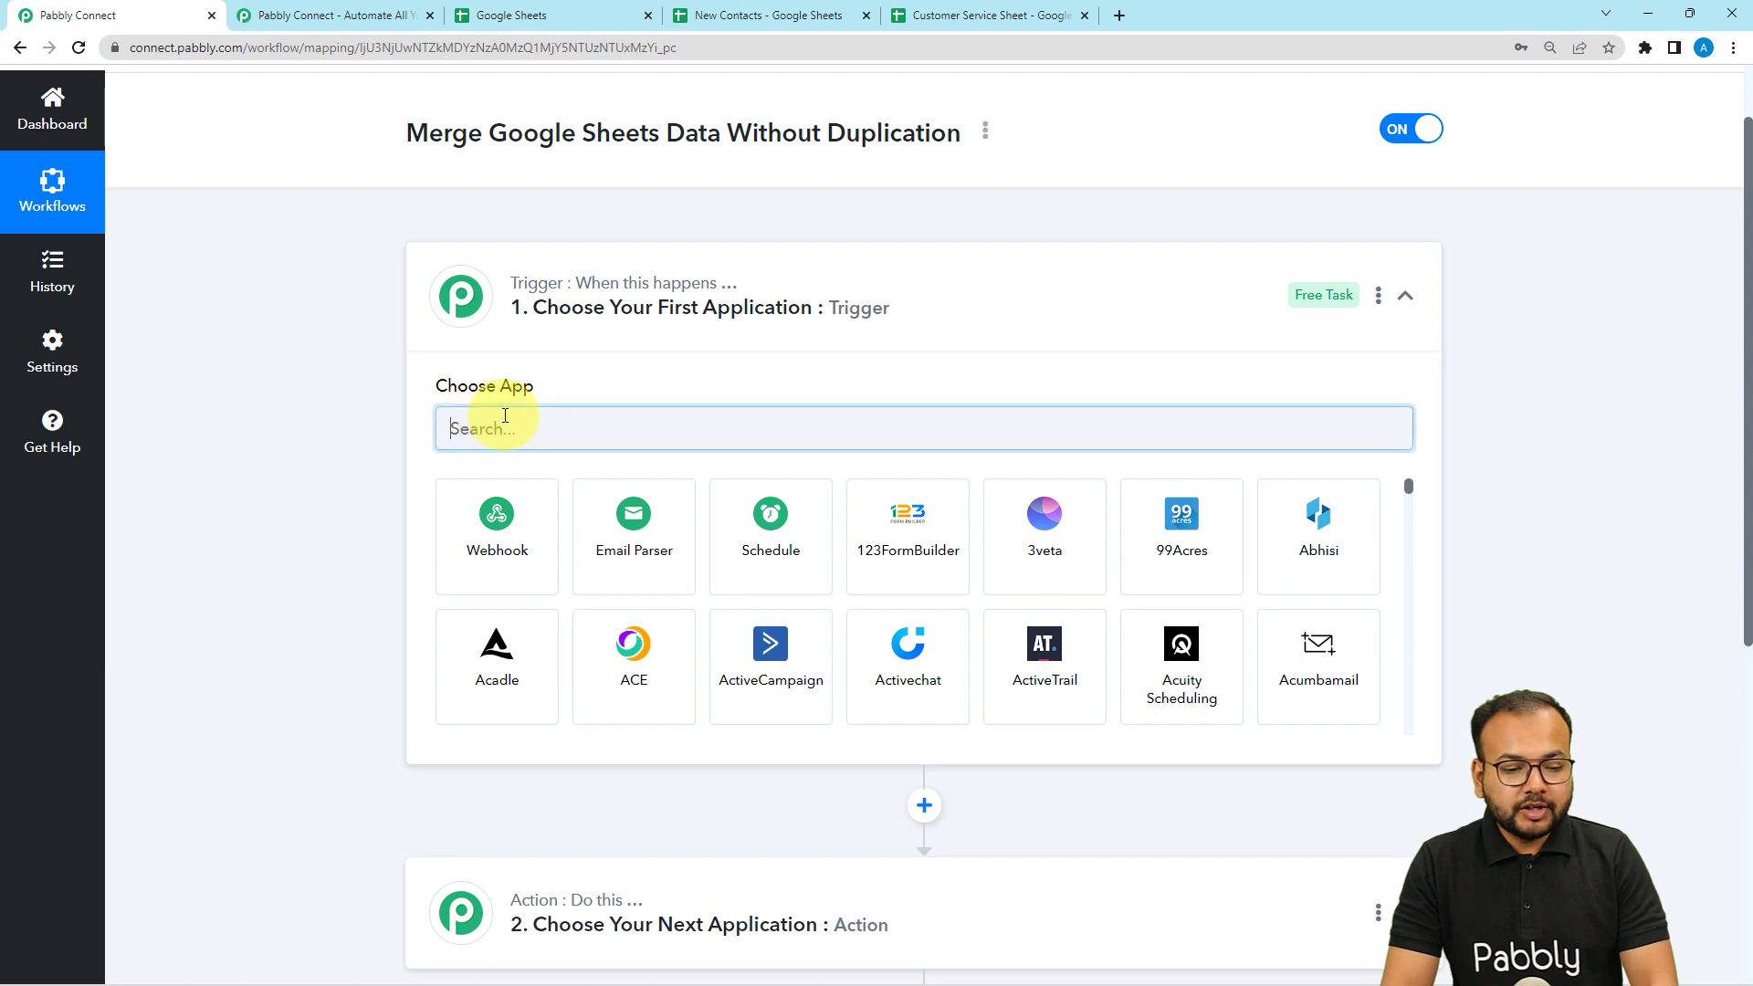
text(goo)
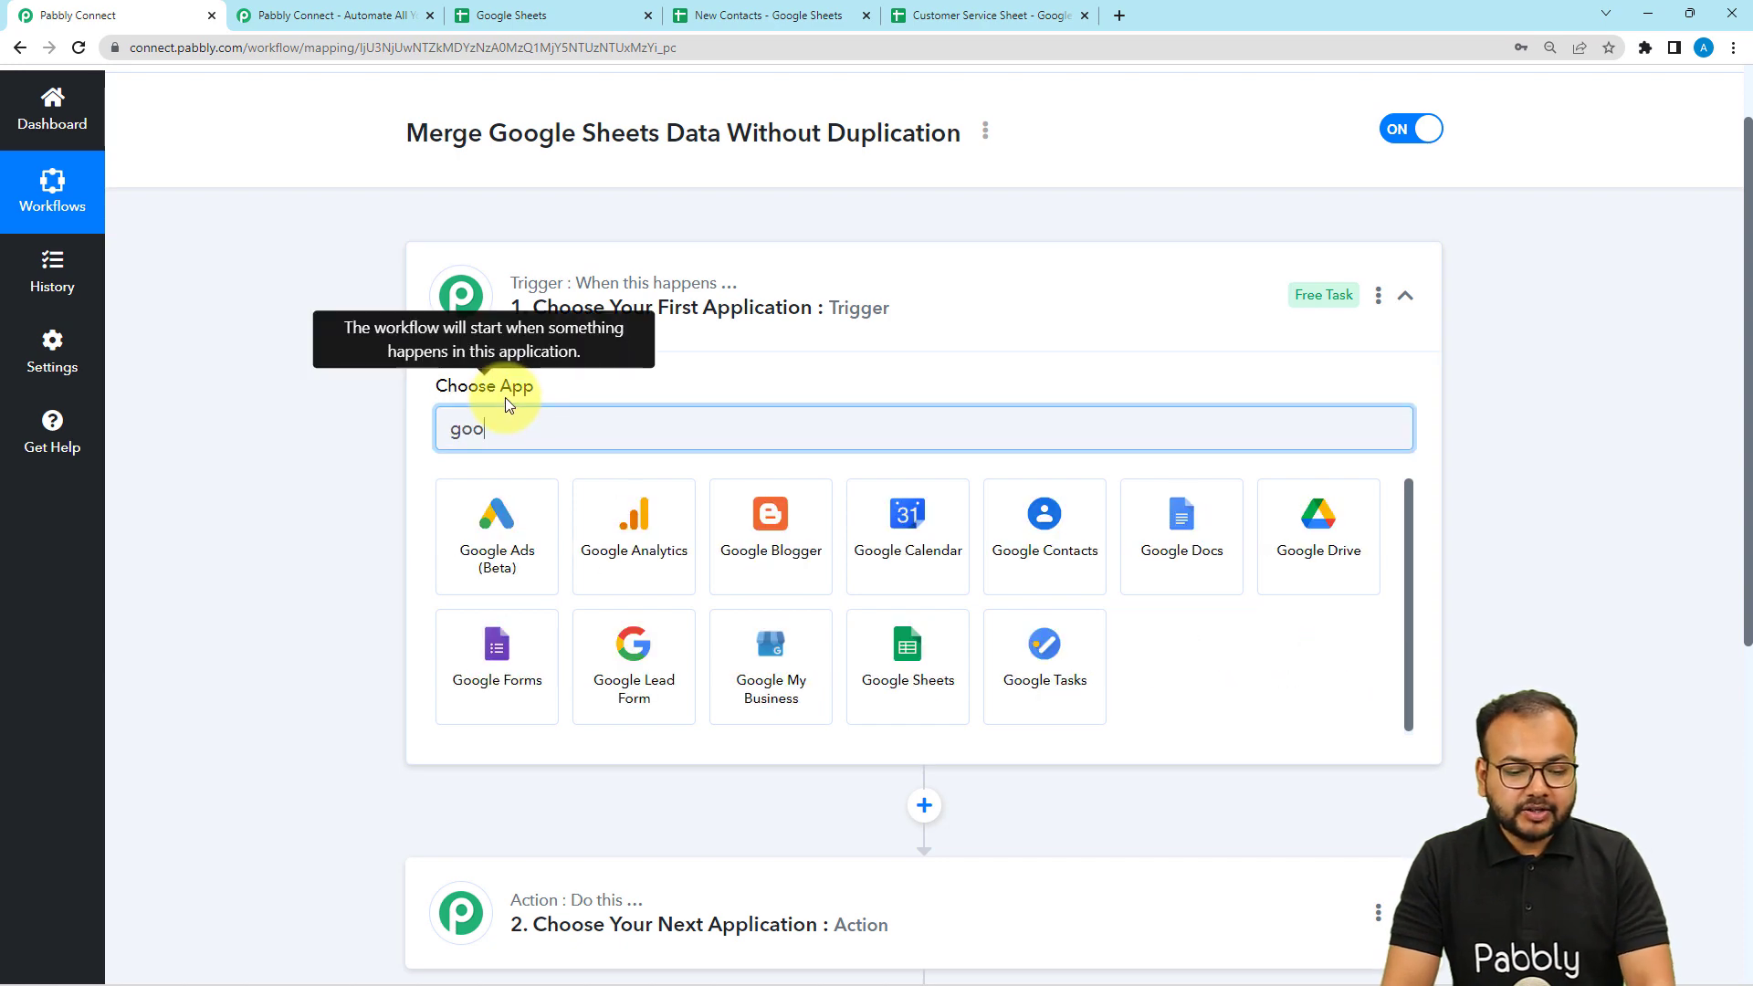
click(894, 667)
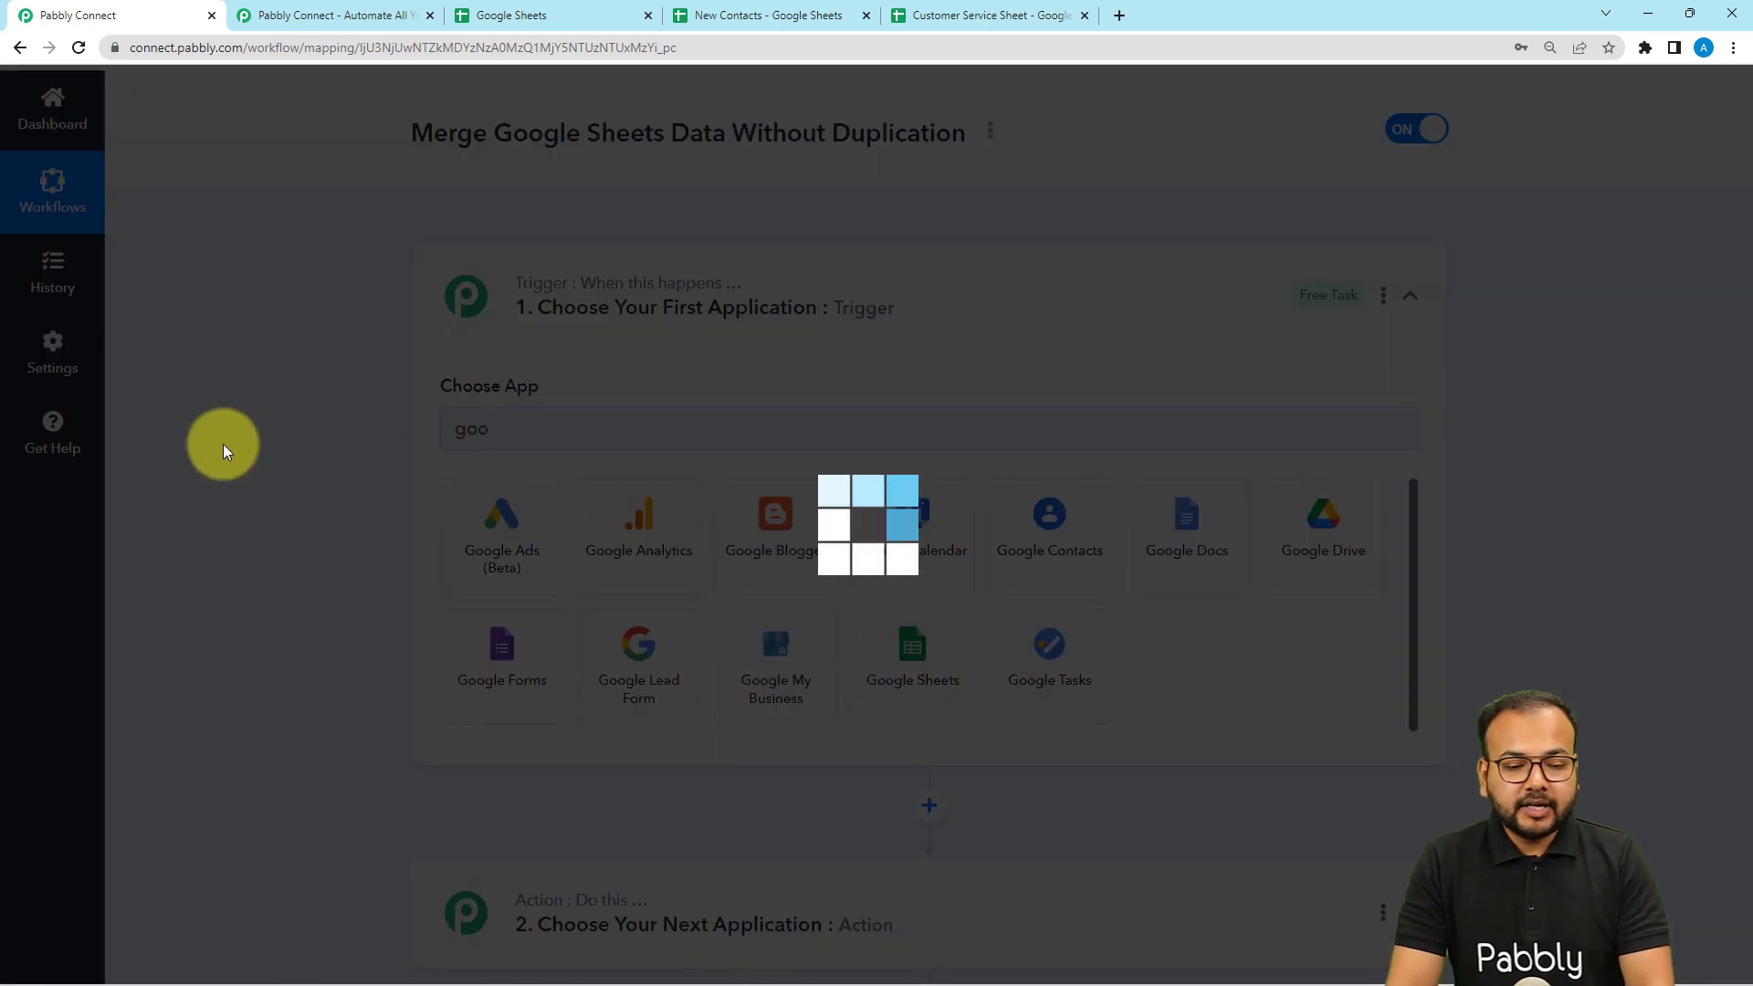
scroll(222, 444, down, 3)
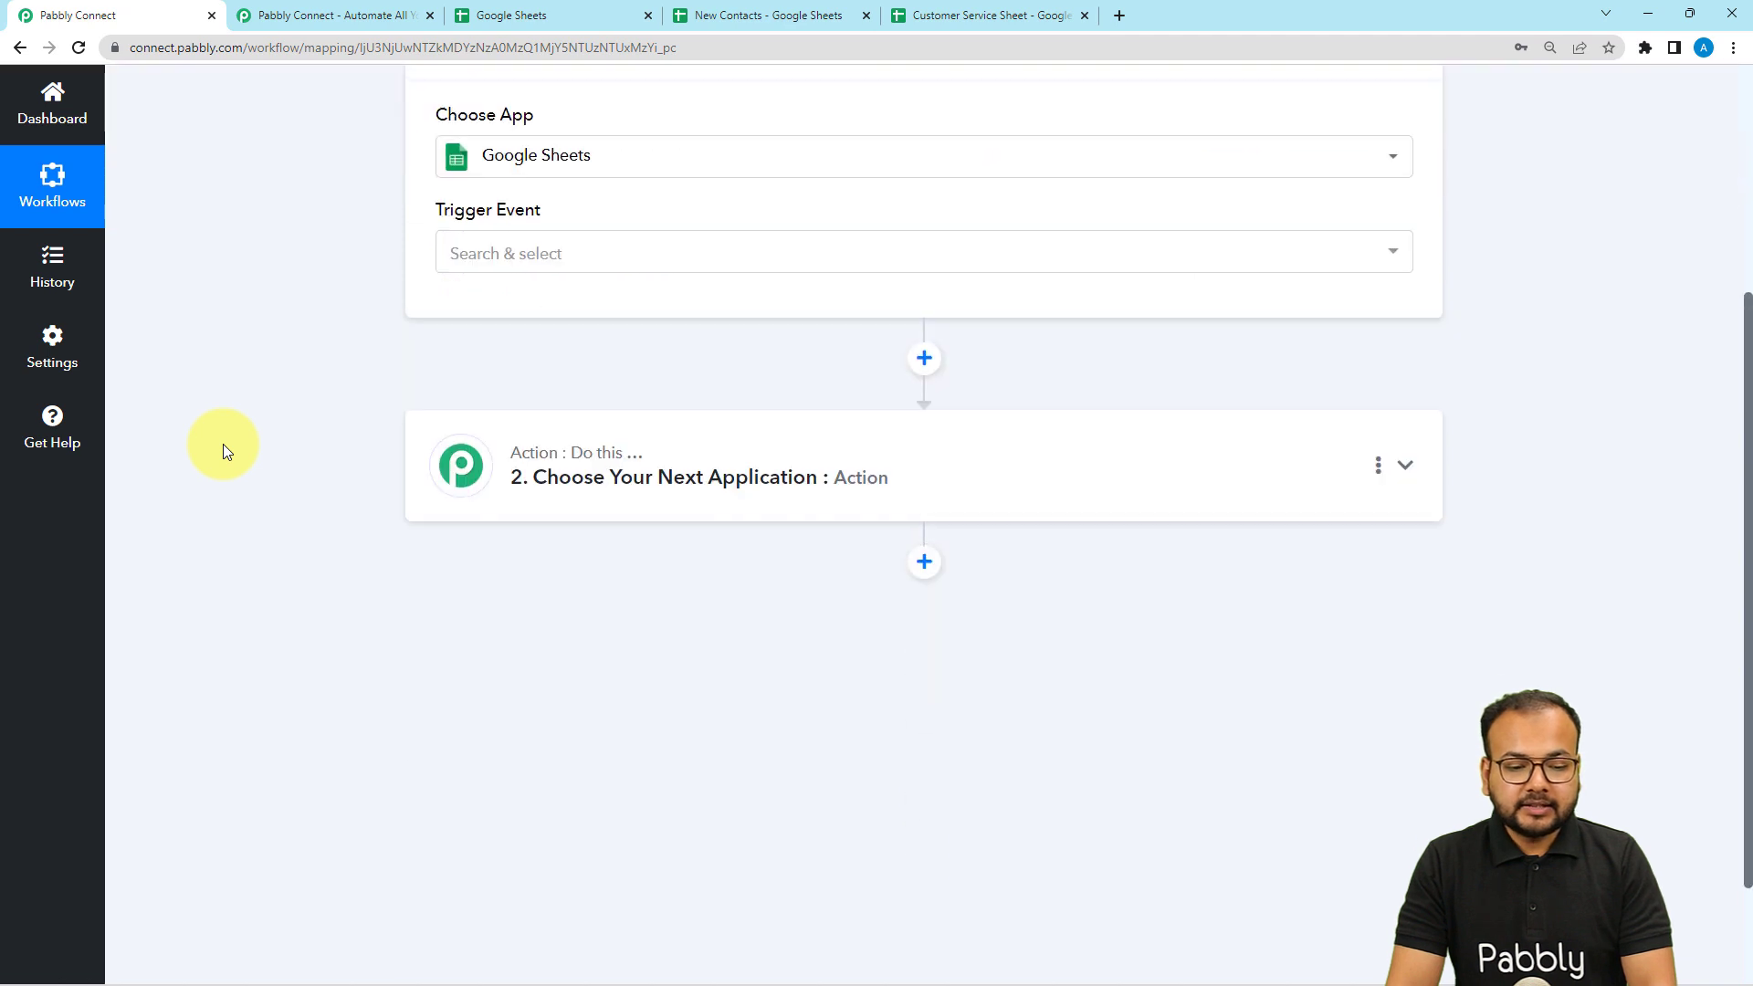
click(493, 264)
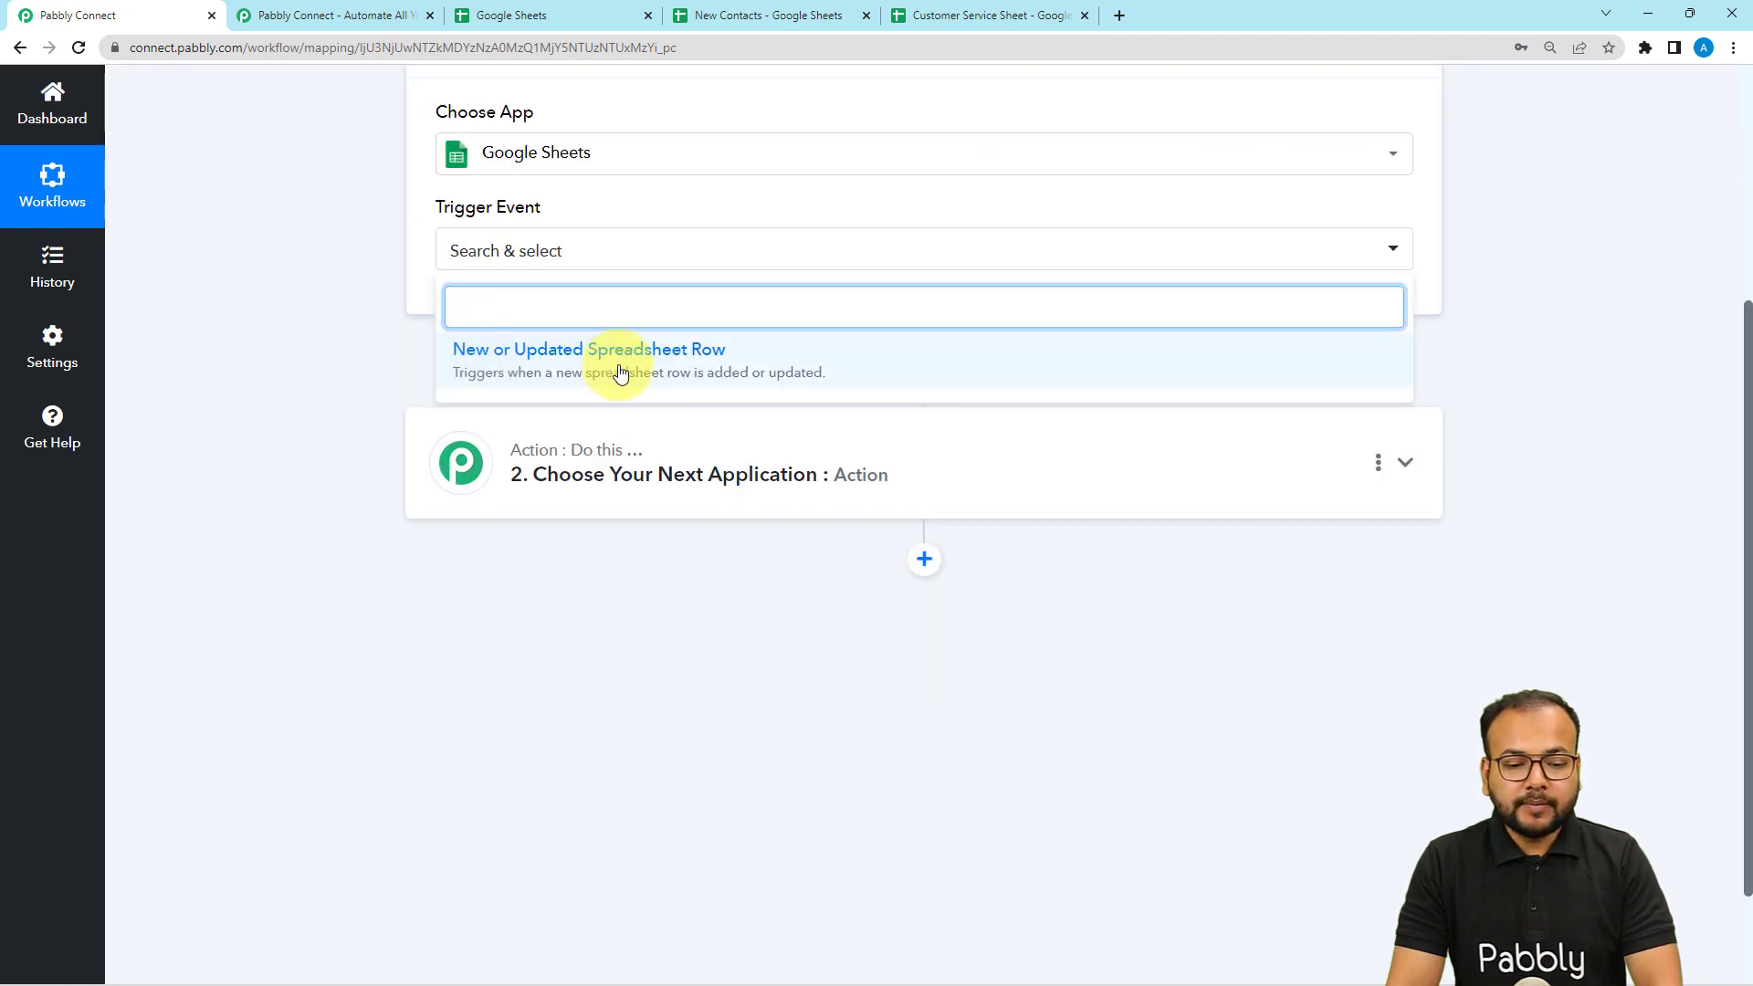
click(673, 374)
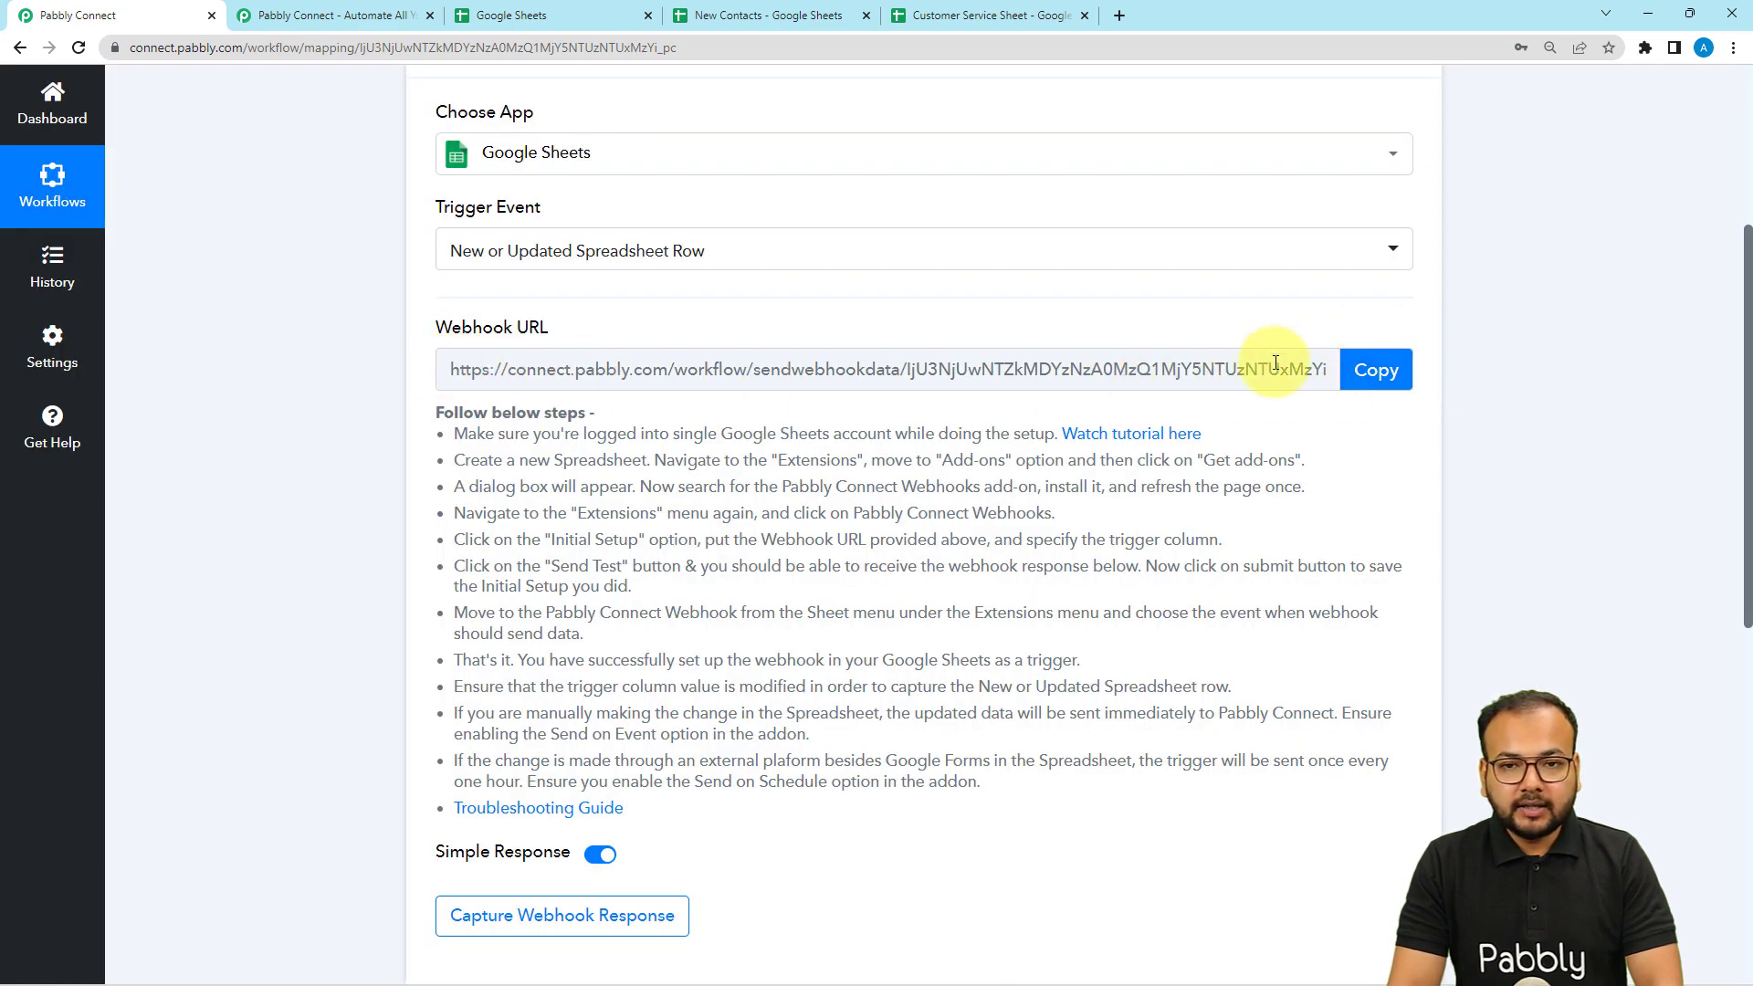
Read the webhook setup instructions, and look over the New Contacts and Customer Service Sheet spreadsheets.
drag(453, 413, 989, 783)
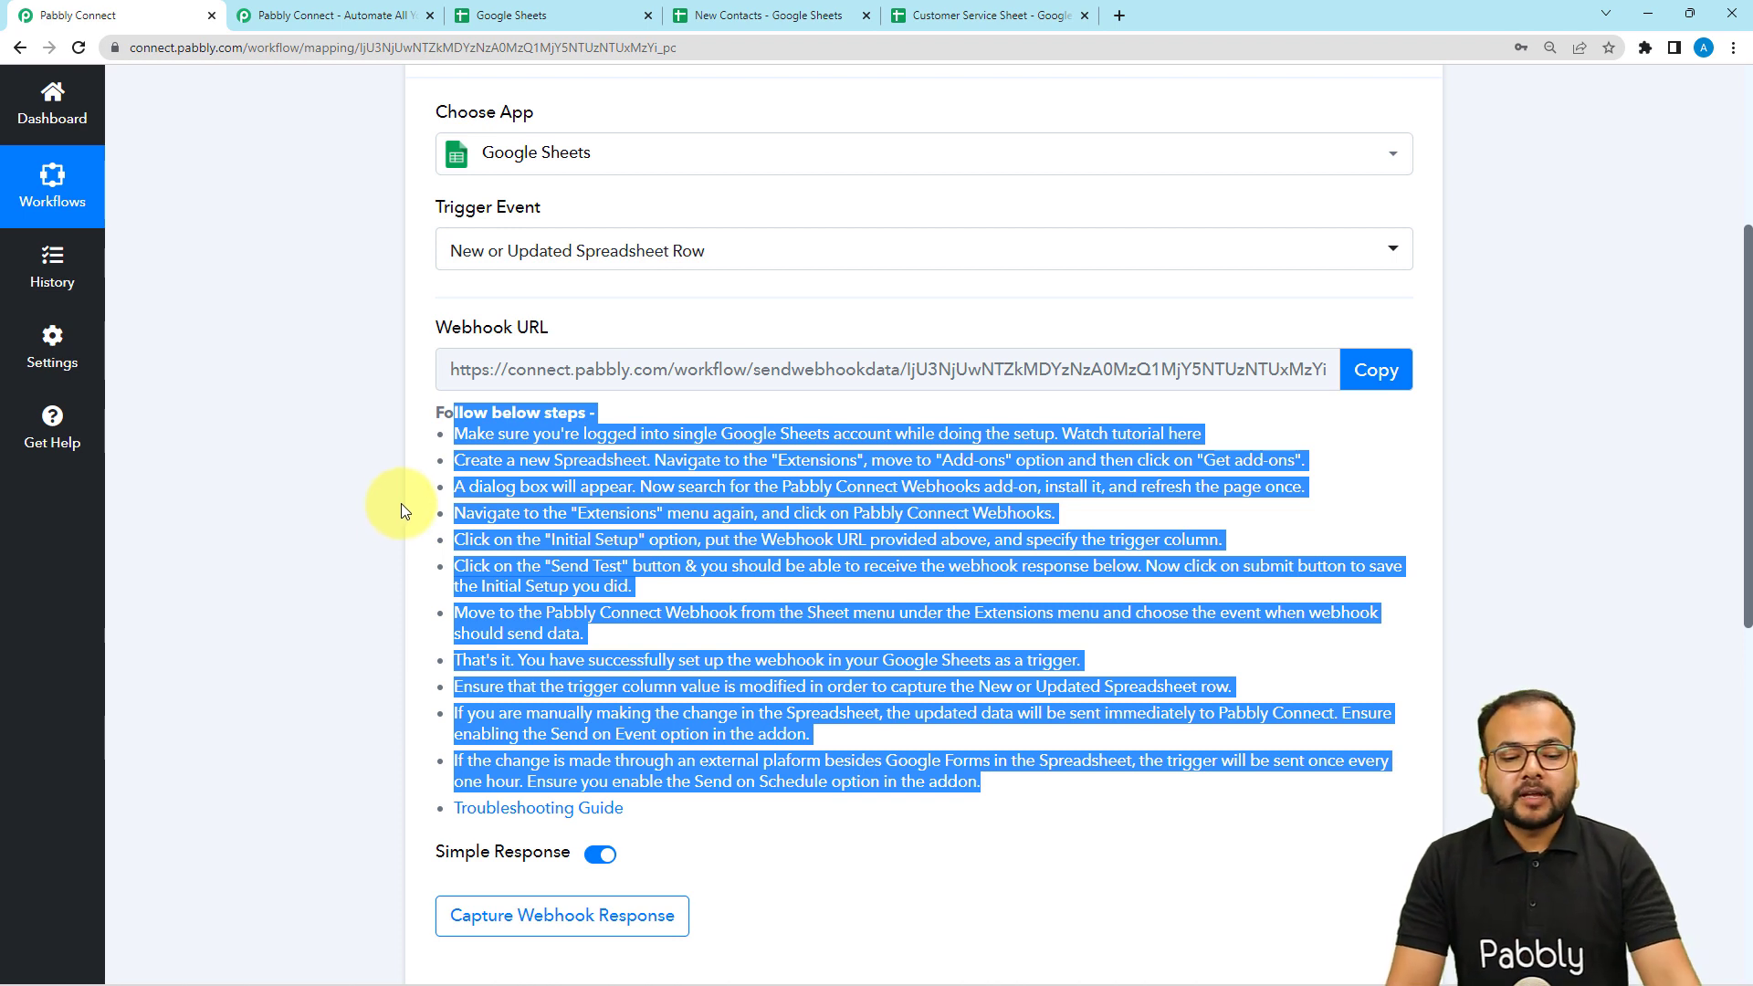
scroll(674, 534, down, 2)
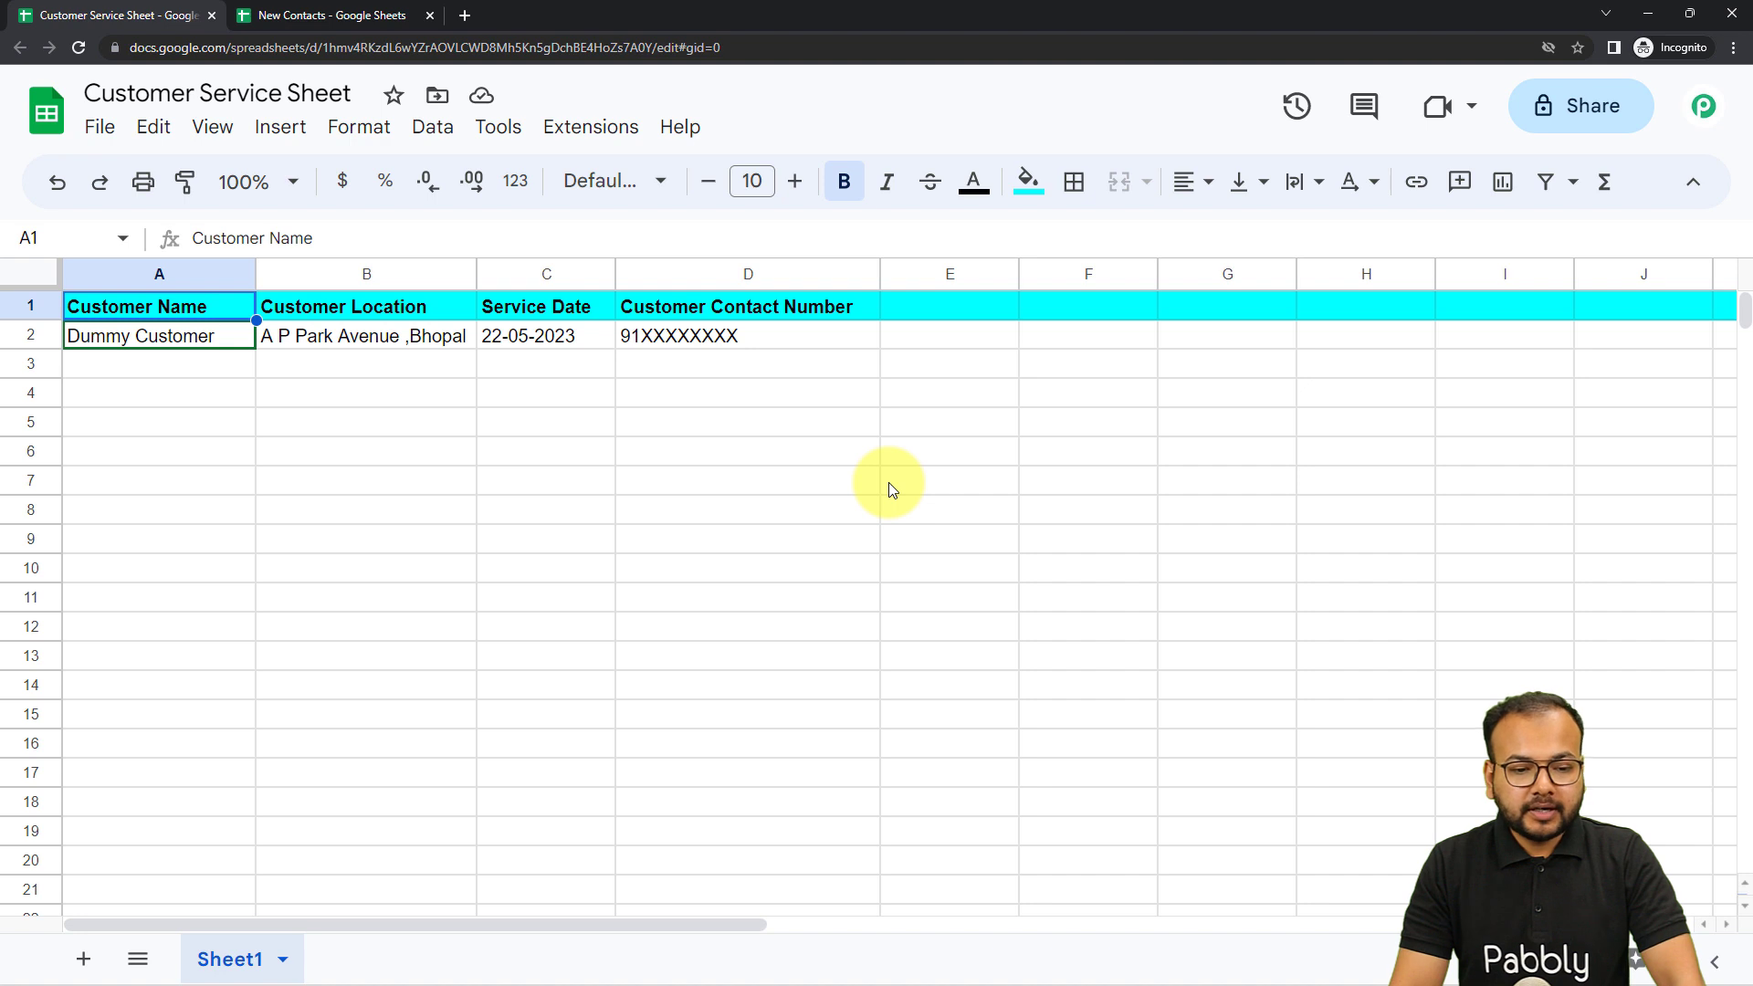
click(264, 18)
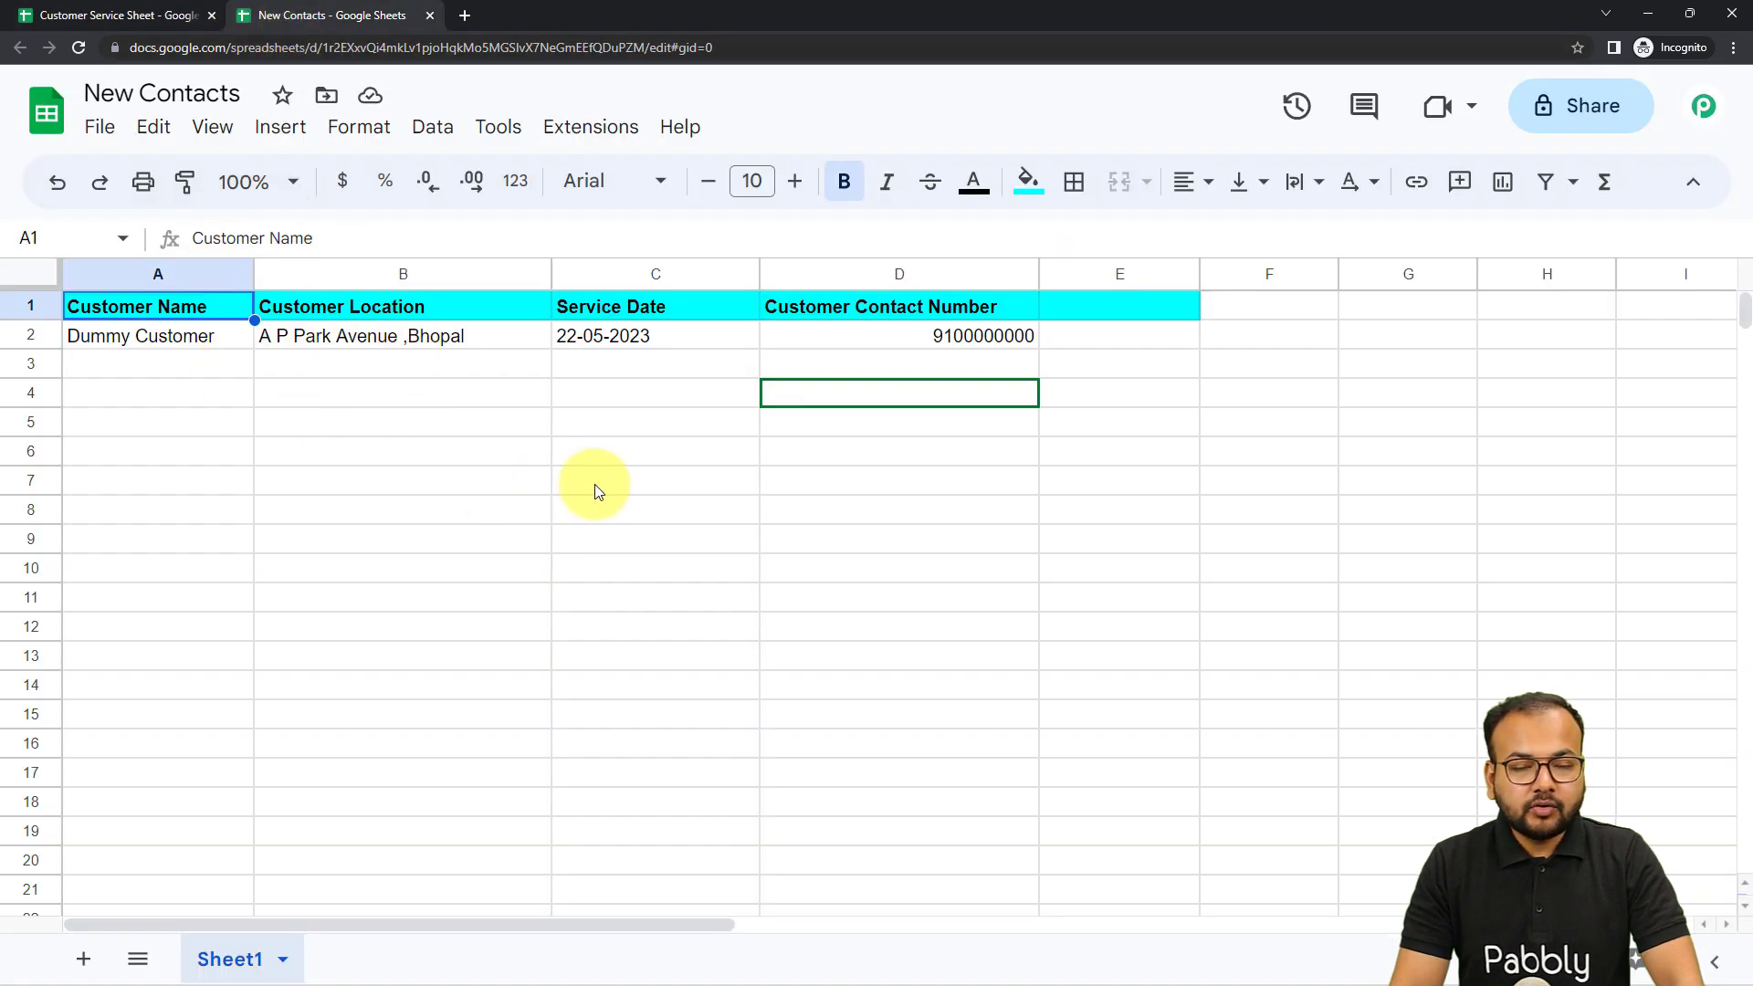
click(137, 15)
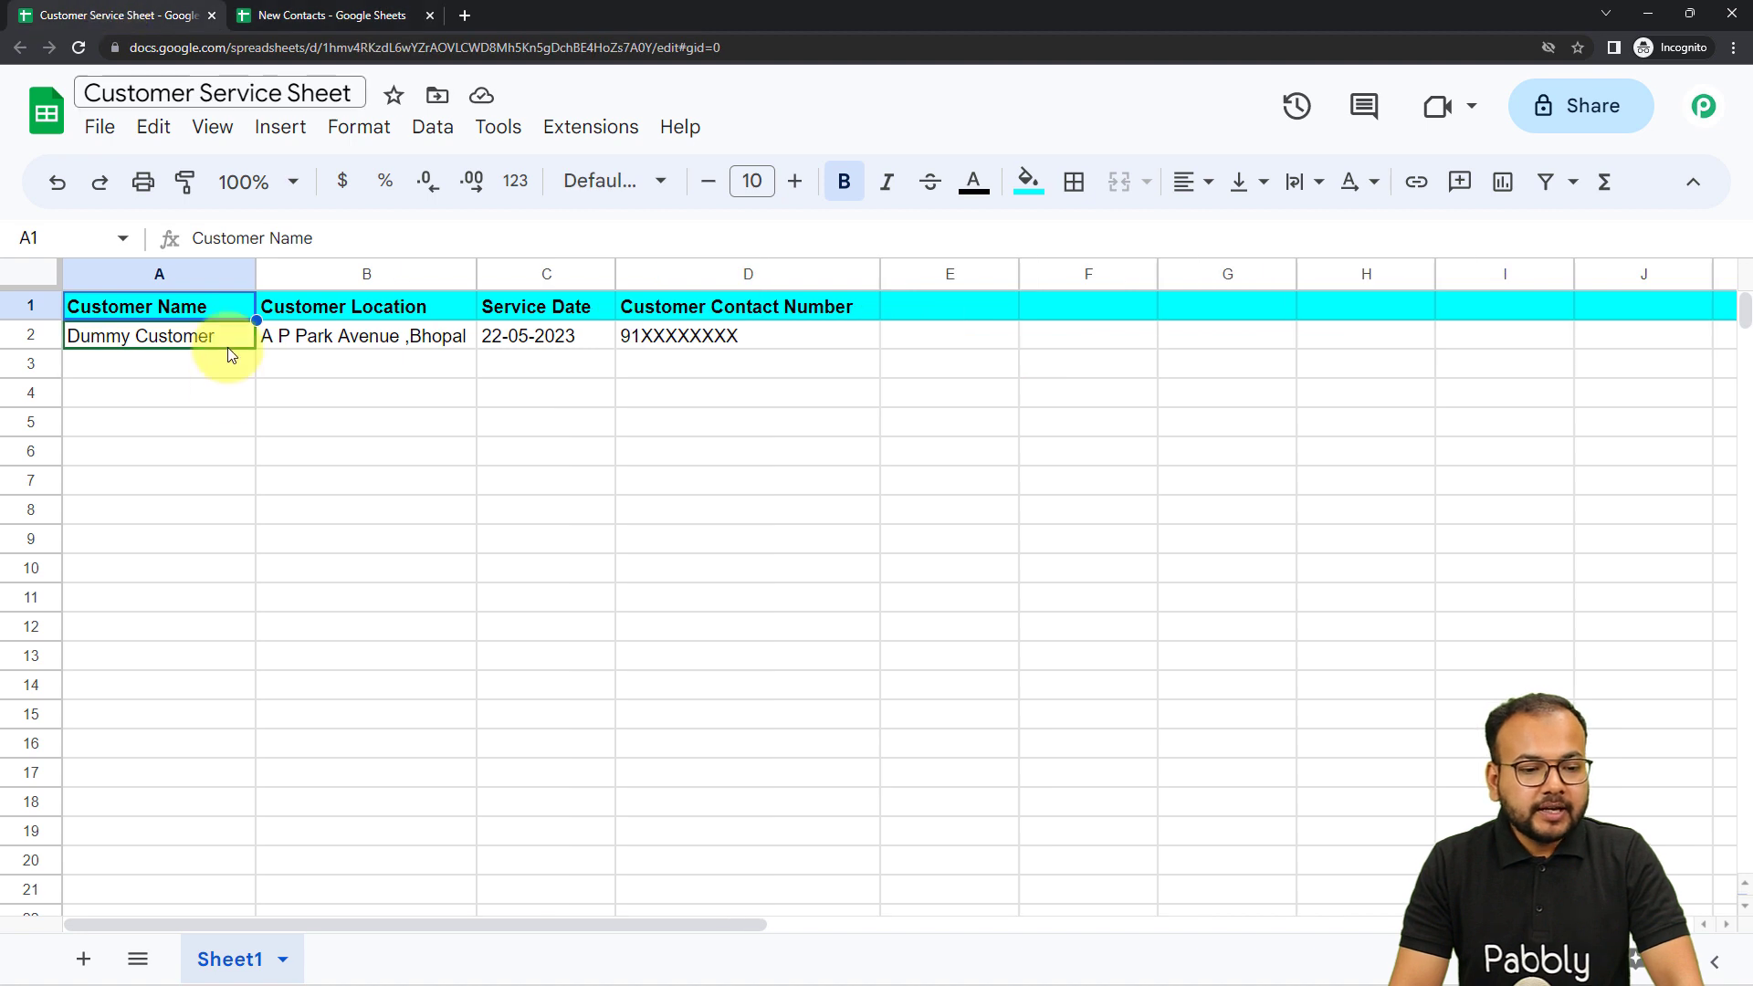
Look up the Pabbly Connect Webhooks add-on in the Google Workspace Marketplace from the Customer Service Sheet.
click(596, 135)
mouse_move(709, 184)
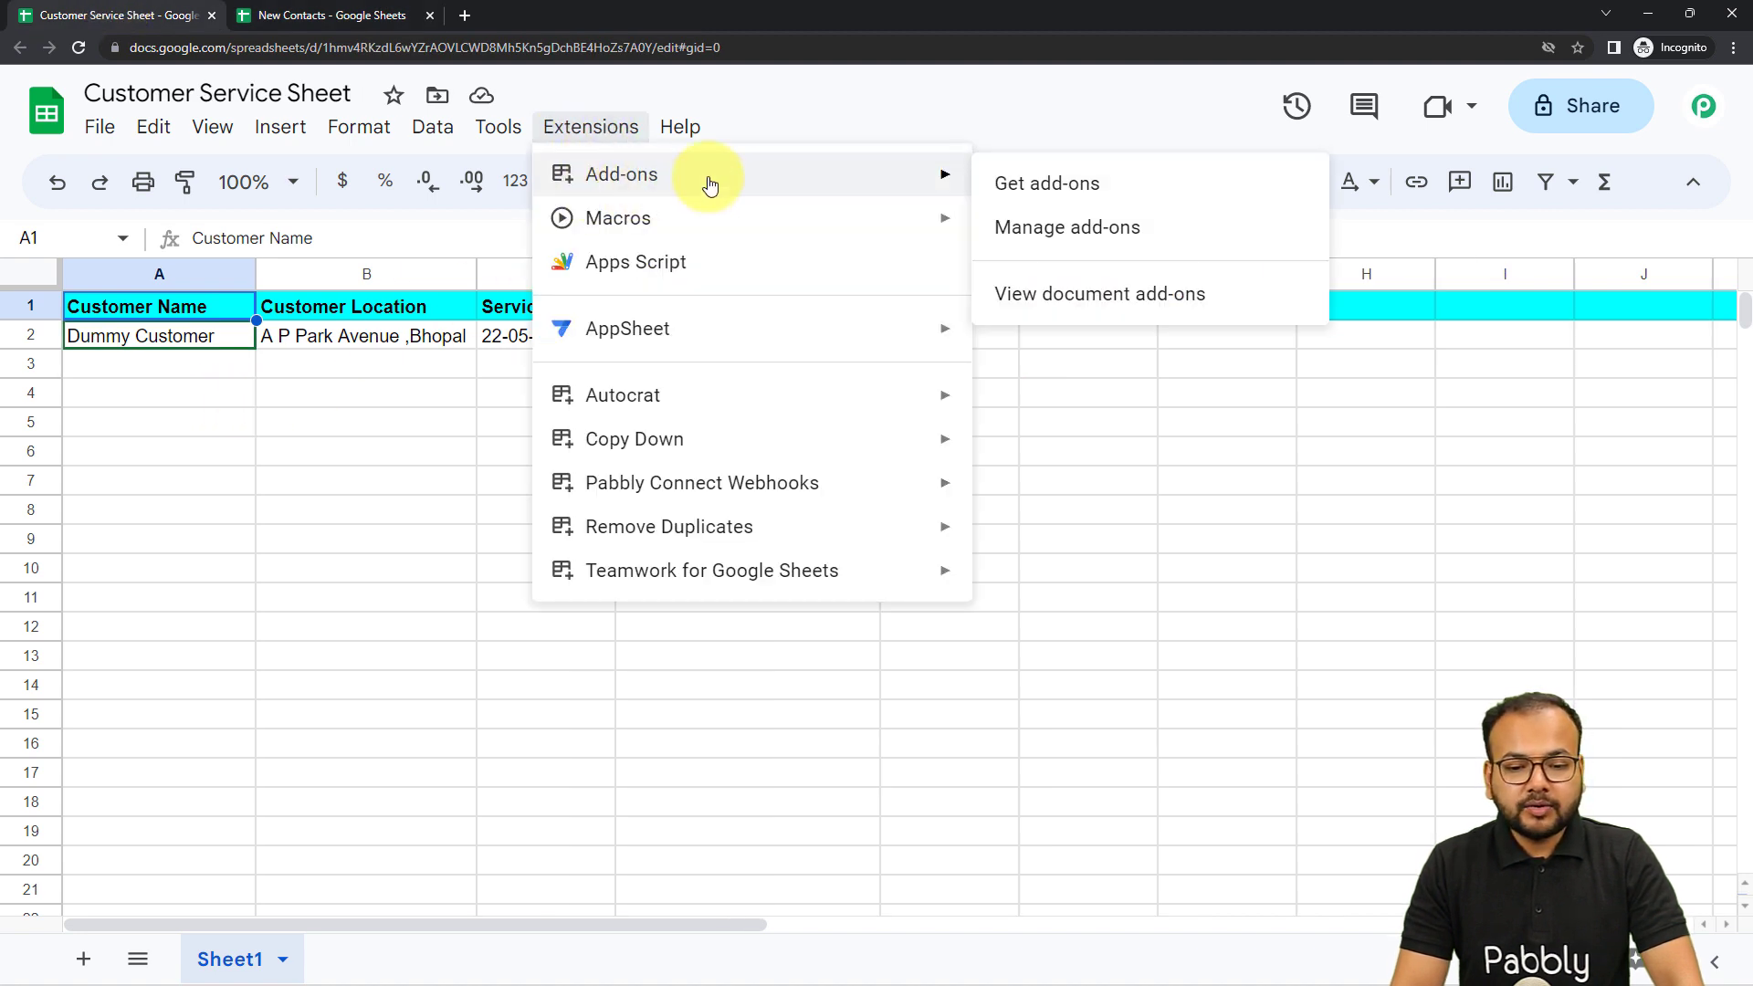
click(1084, 182)
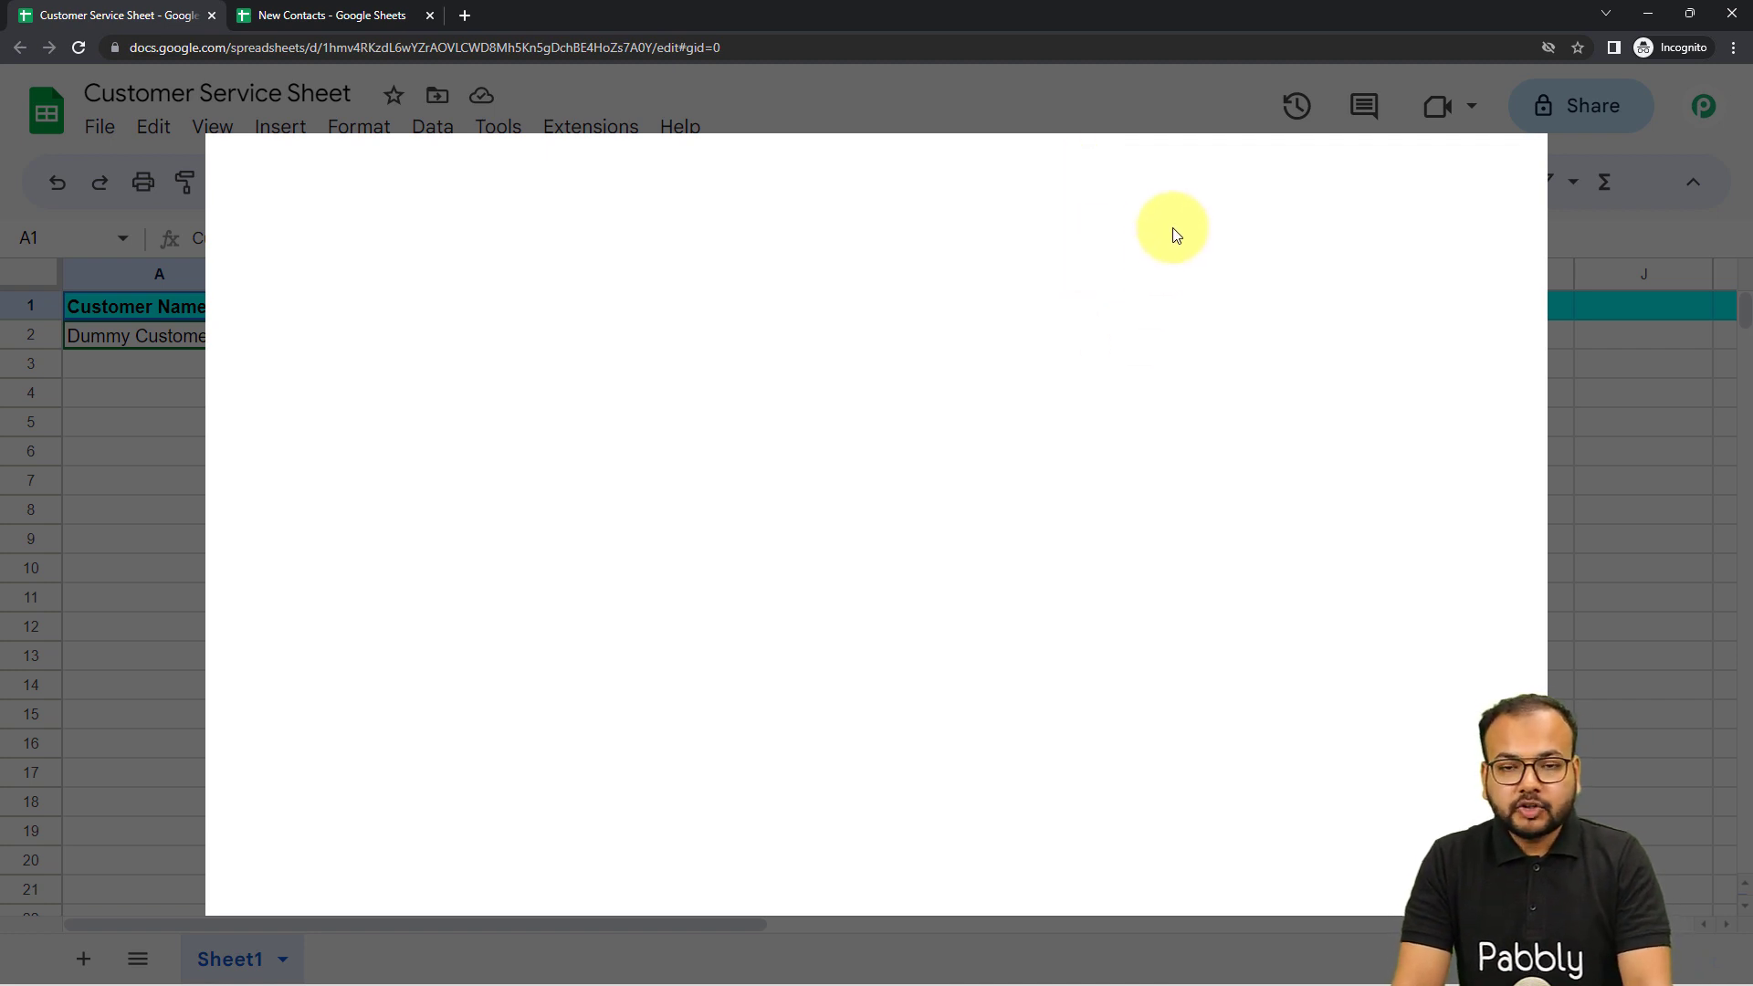
click(1140, 192)
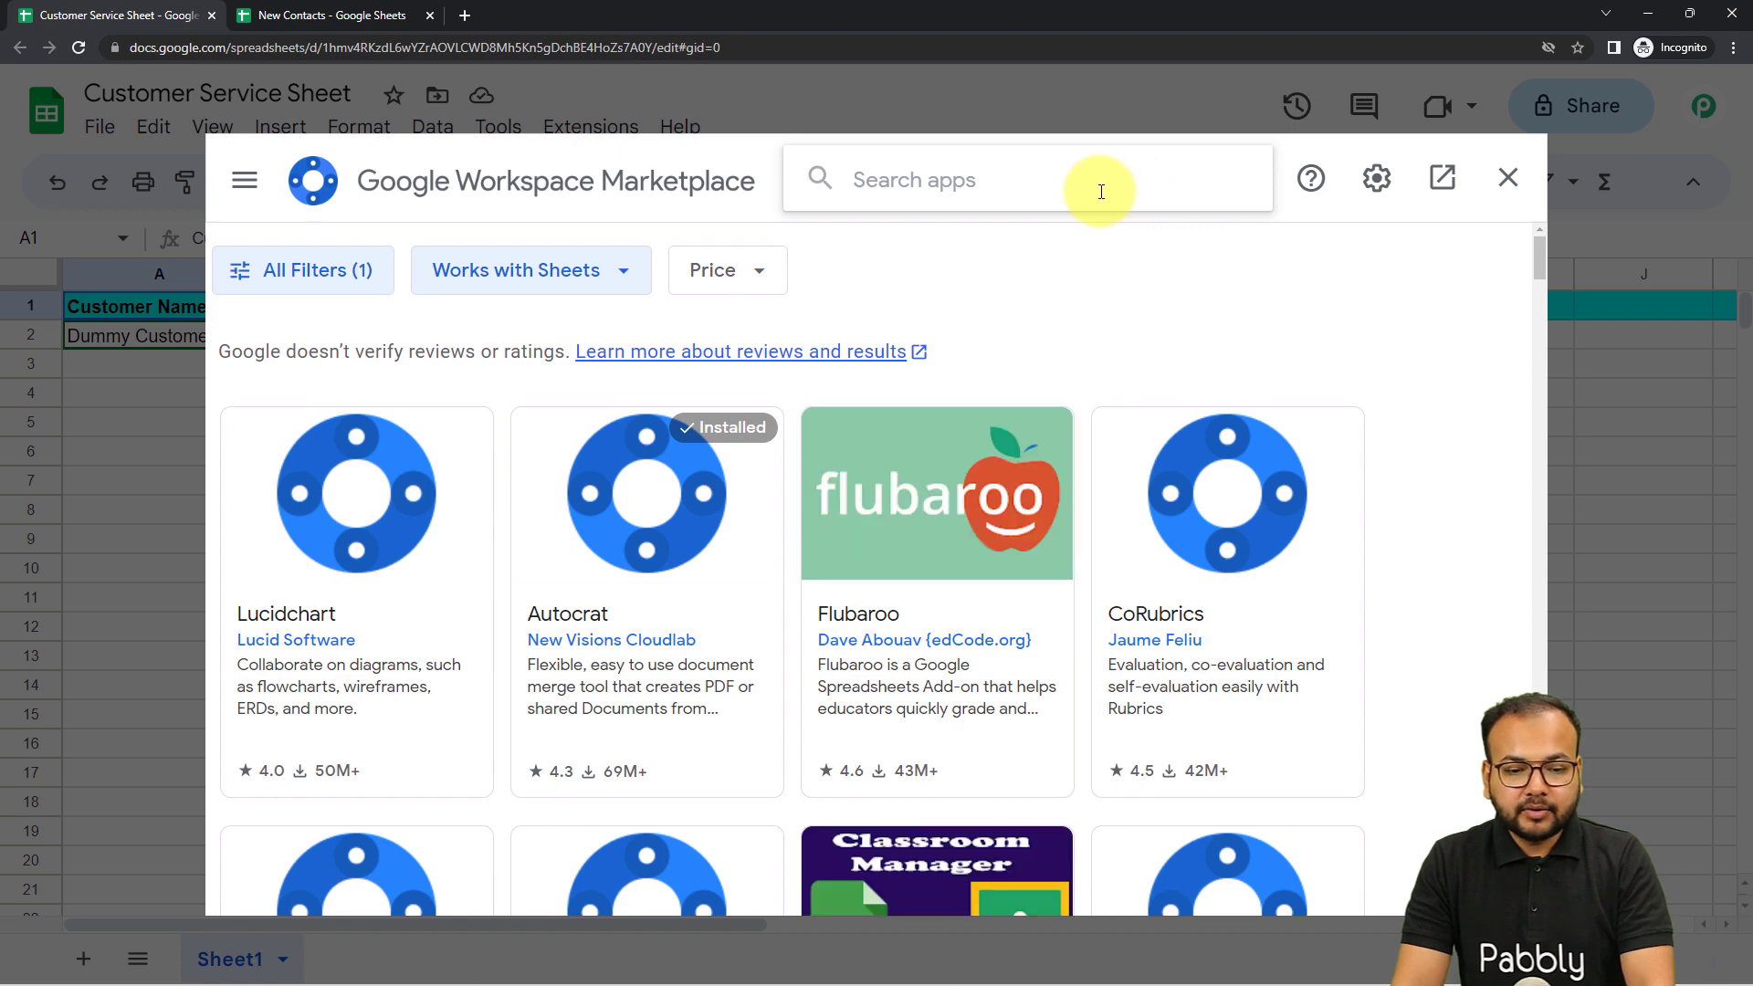
text(Pabbly Connect Webhooks)
key(Return)
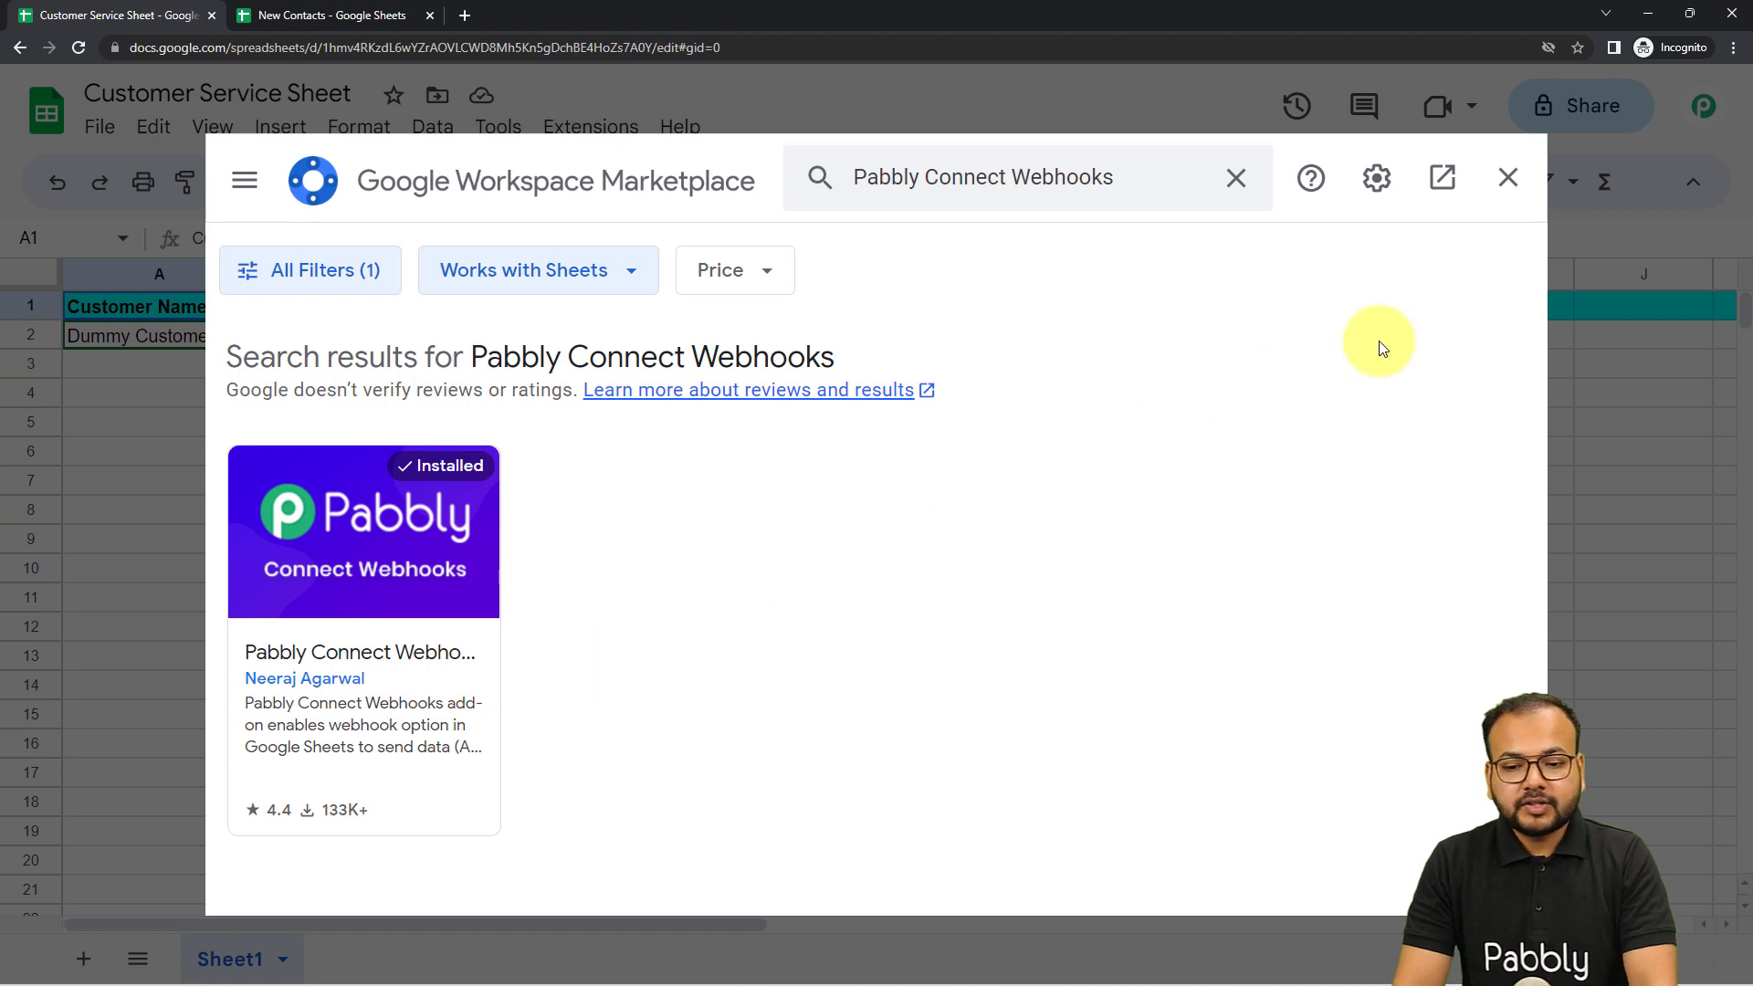
click(1507, 177)
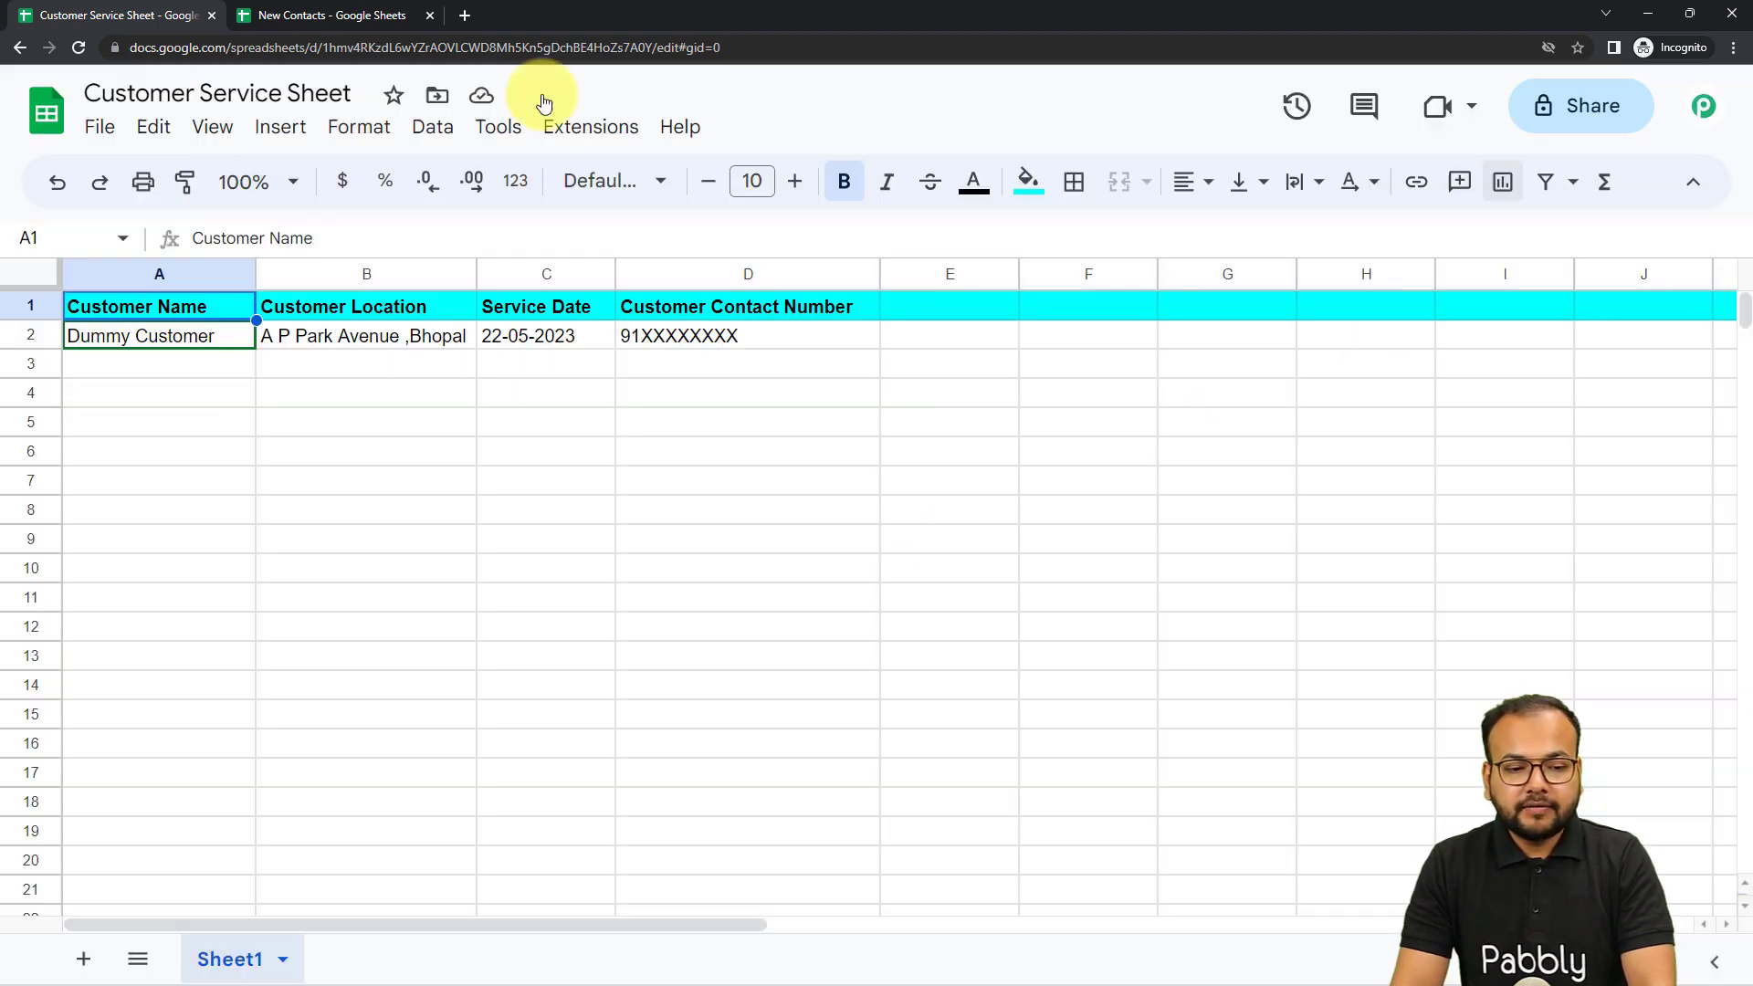
click(605, 133)
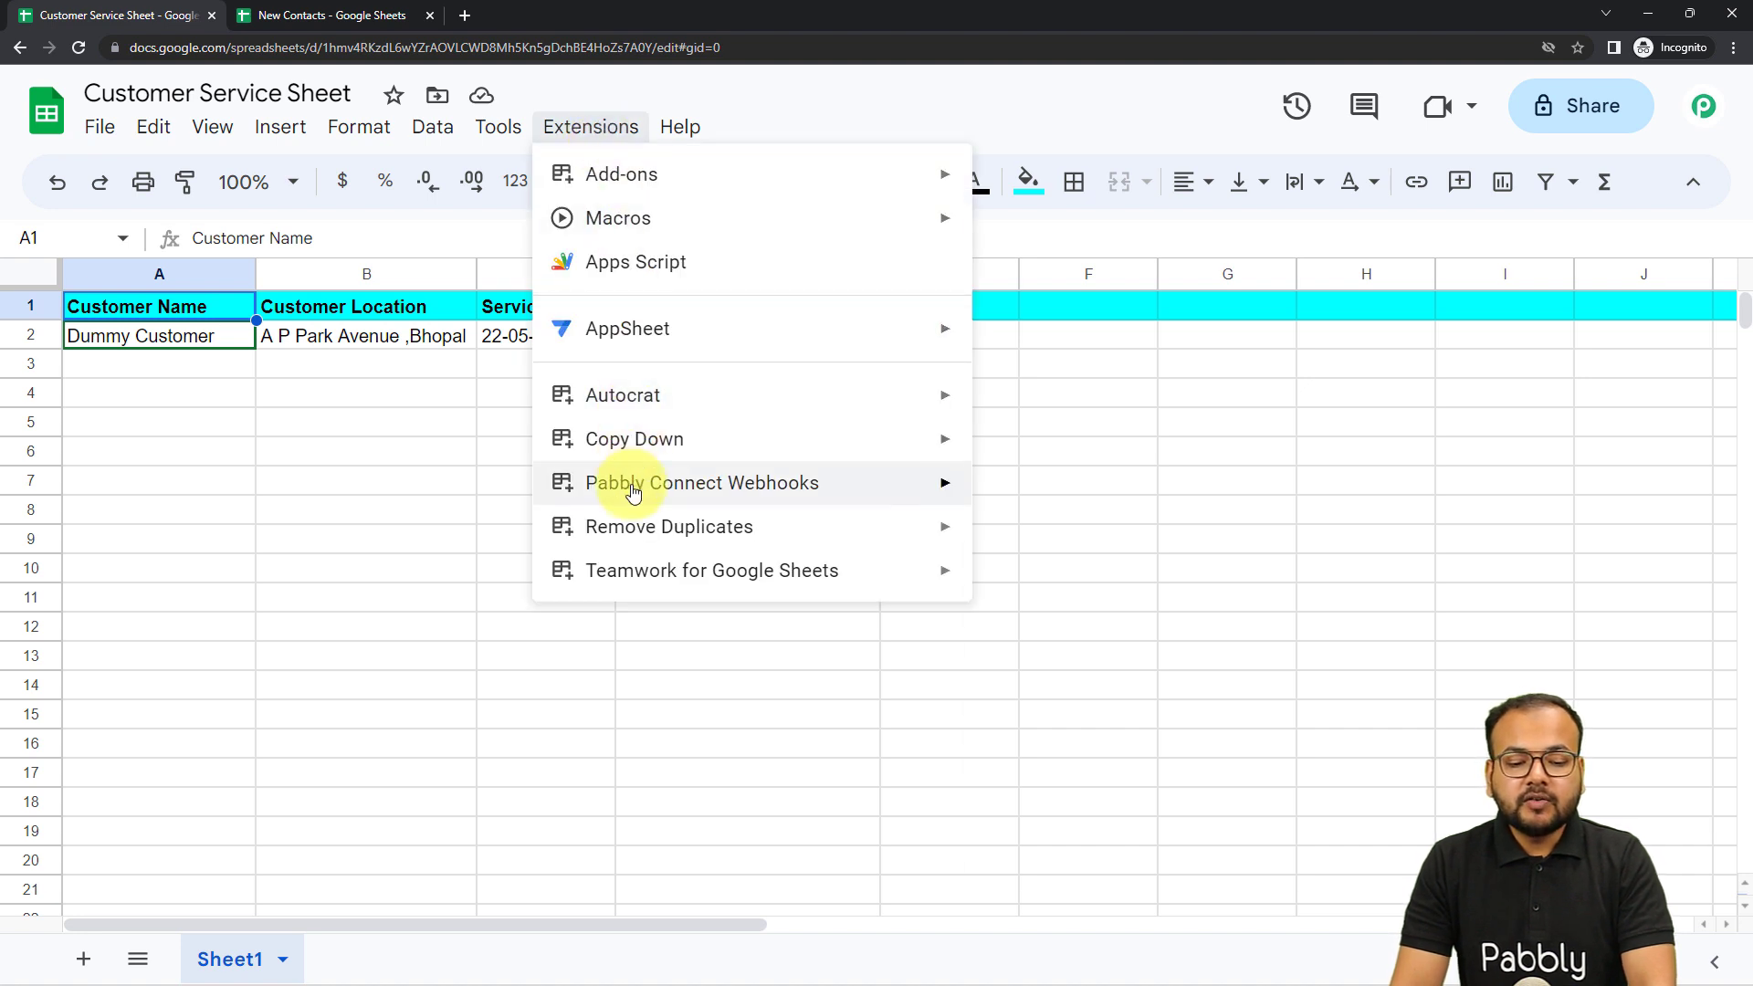
mouse_move(631, 493)
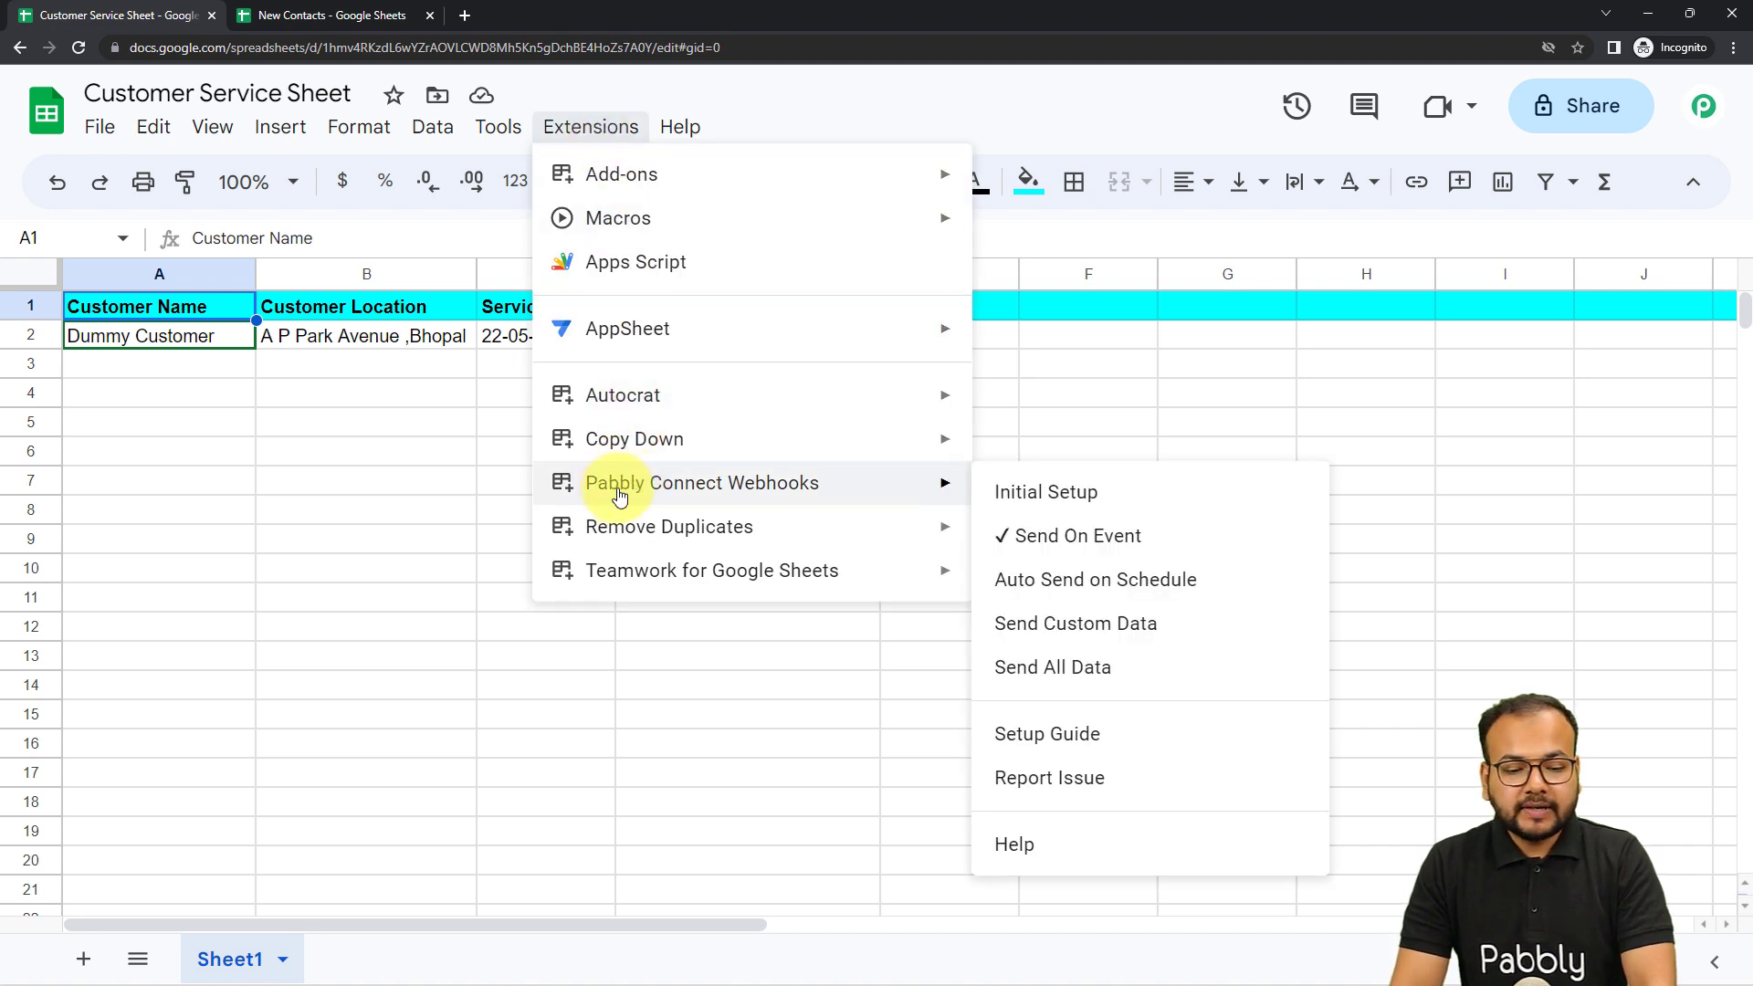
click(1041, 495)
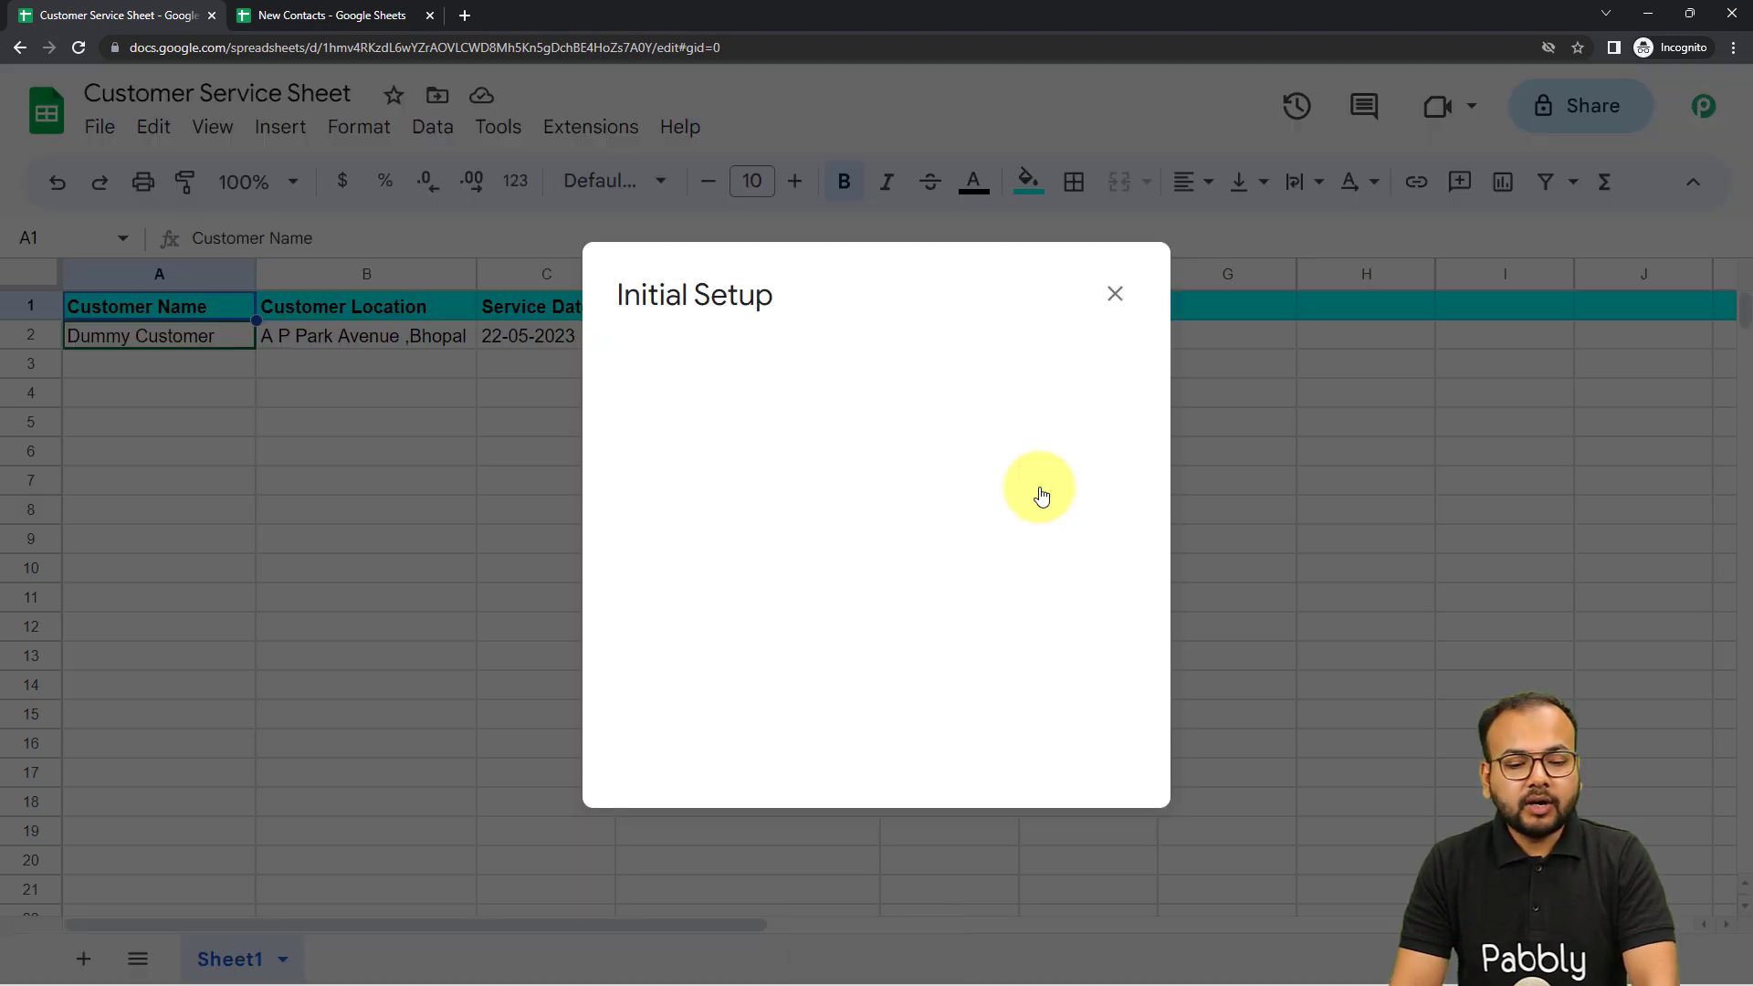
click(1009, 504)
key(ctrl+v)
click(695, 604)
text(D)
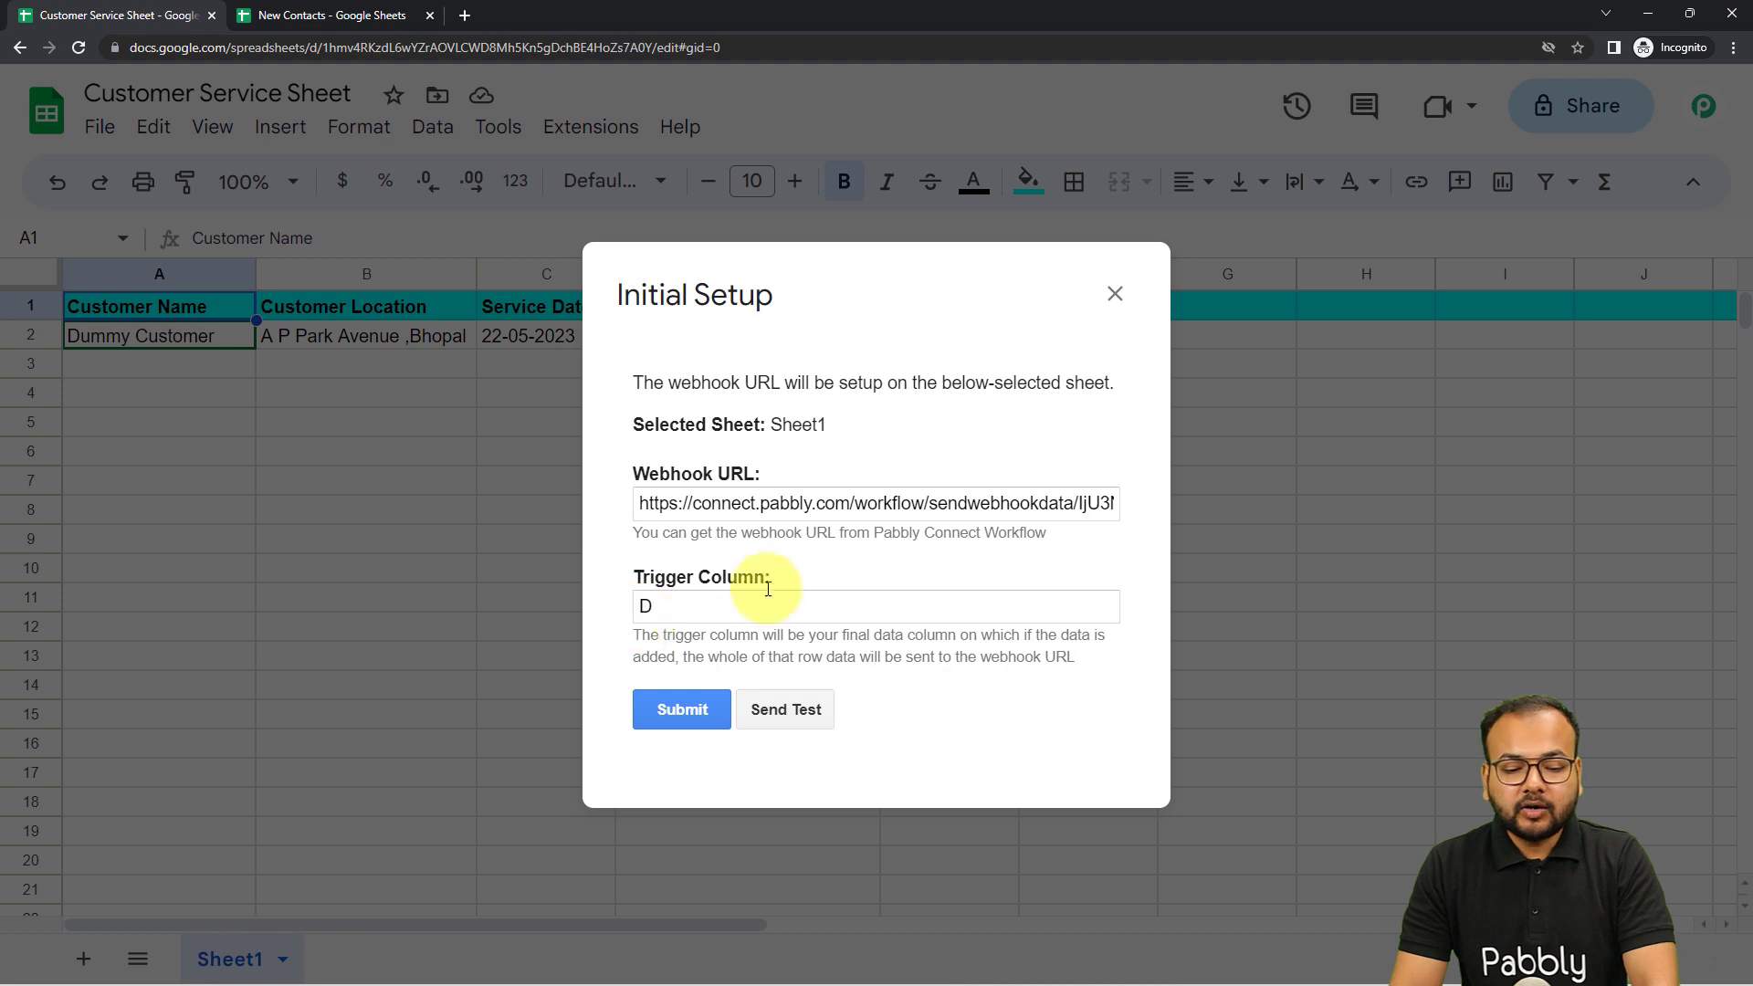
click(1115, 293)
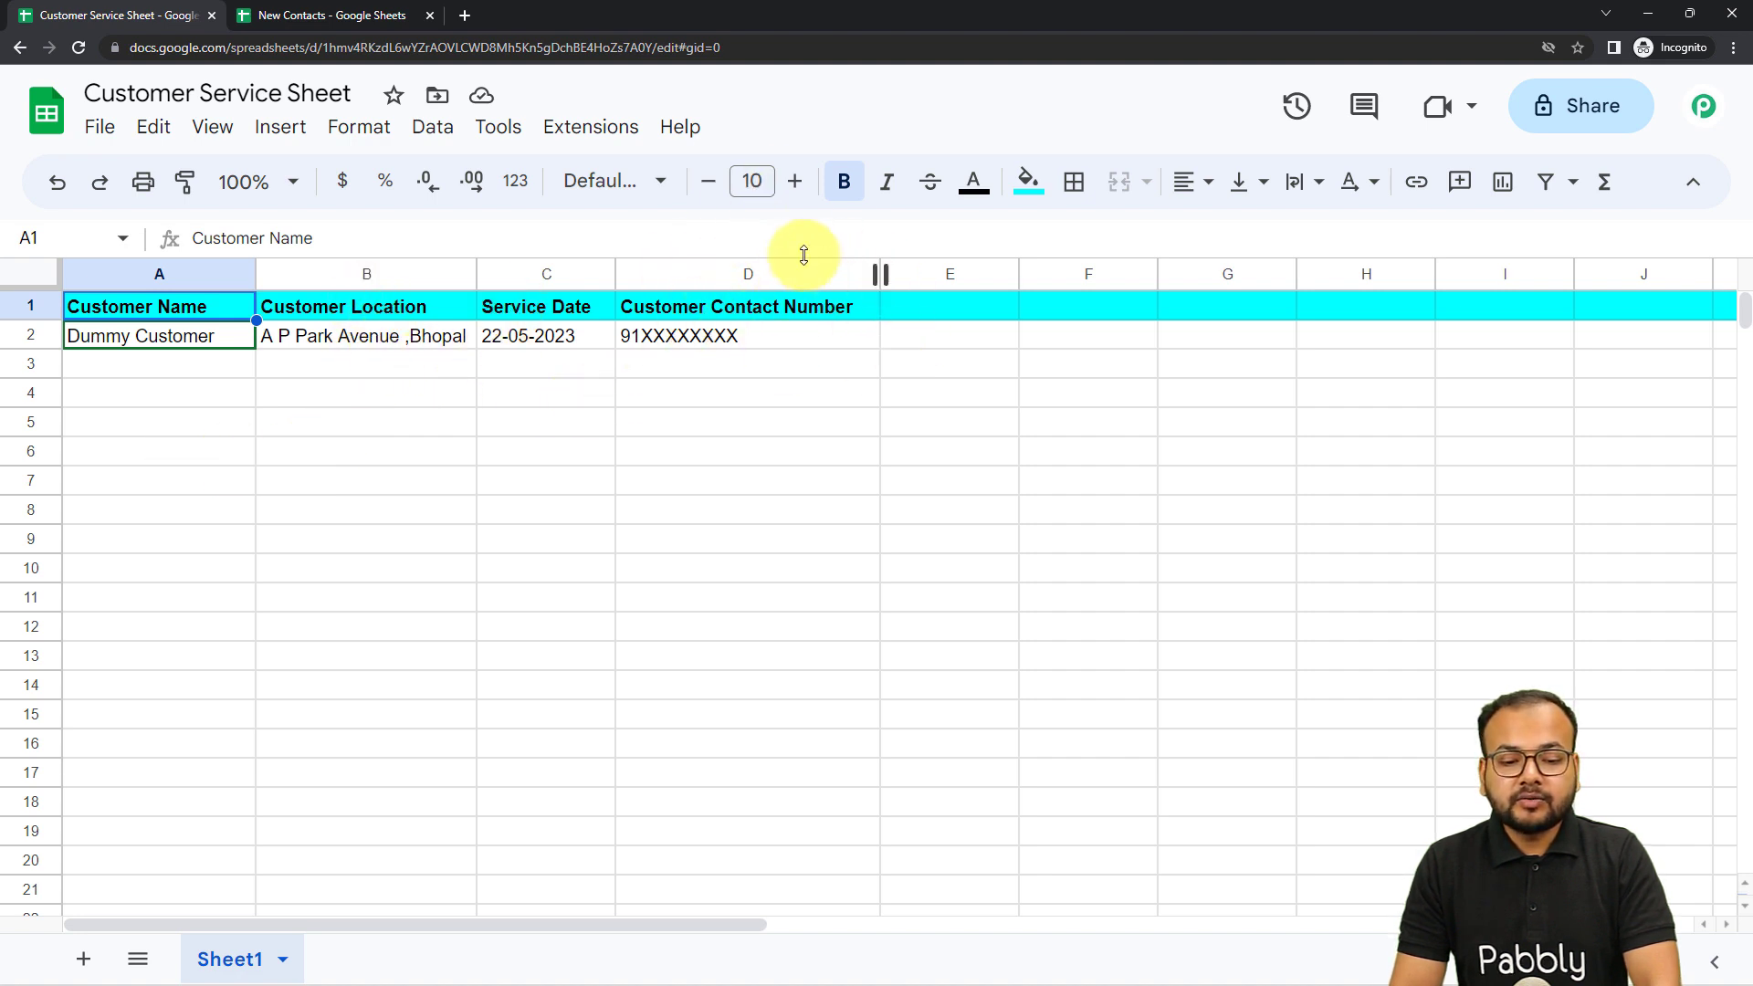
click(721, 374)
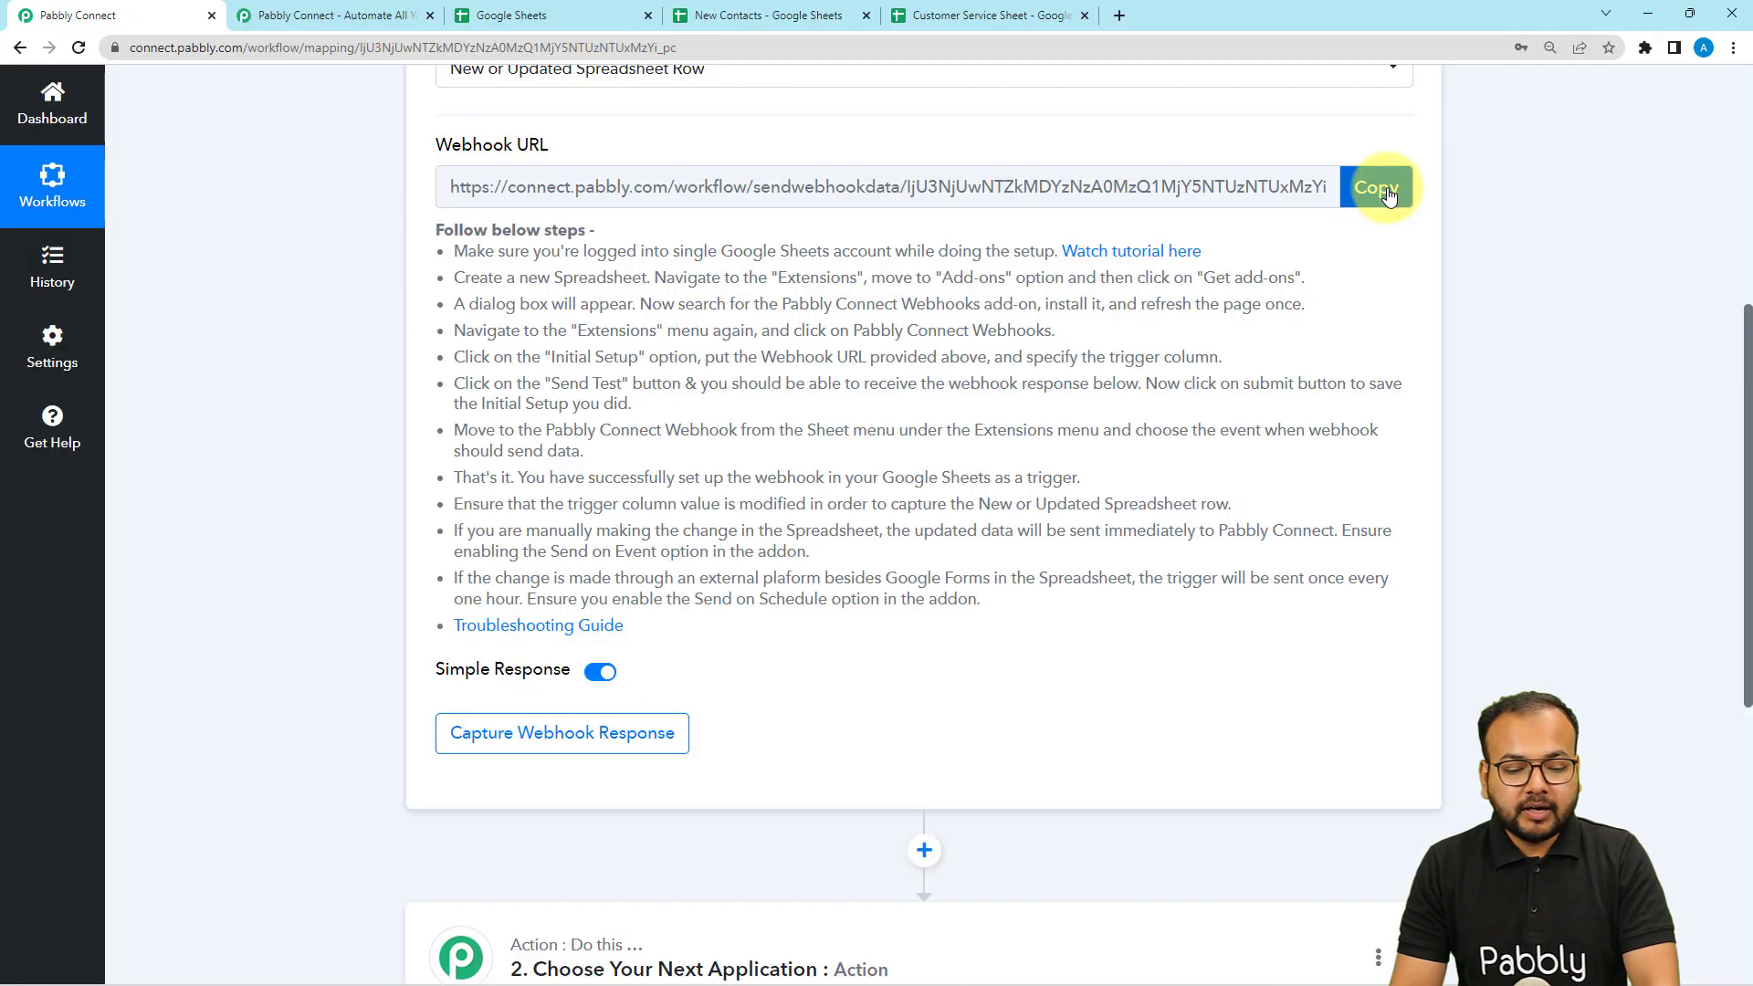
Copy the trigger's webhook URL and send test data from the Customer Service Sheet's webhook setup with trigger column D.
click(1378, 188)
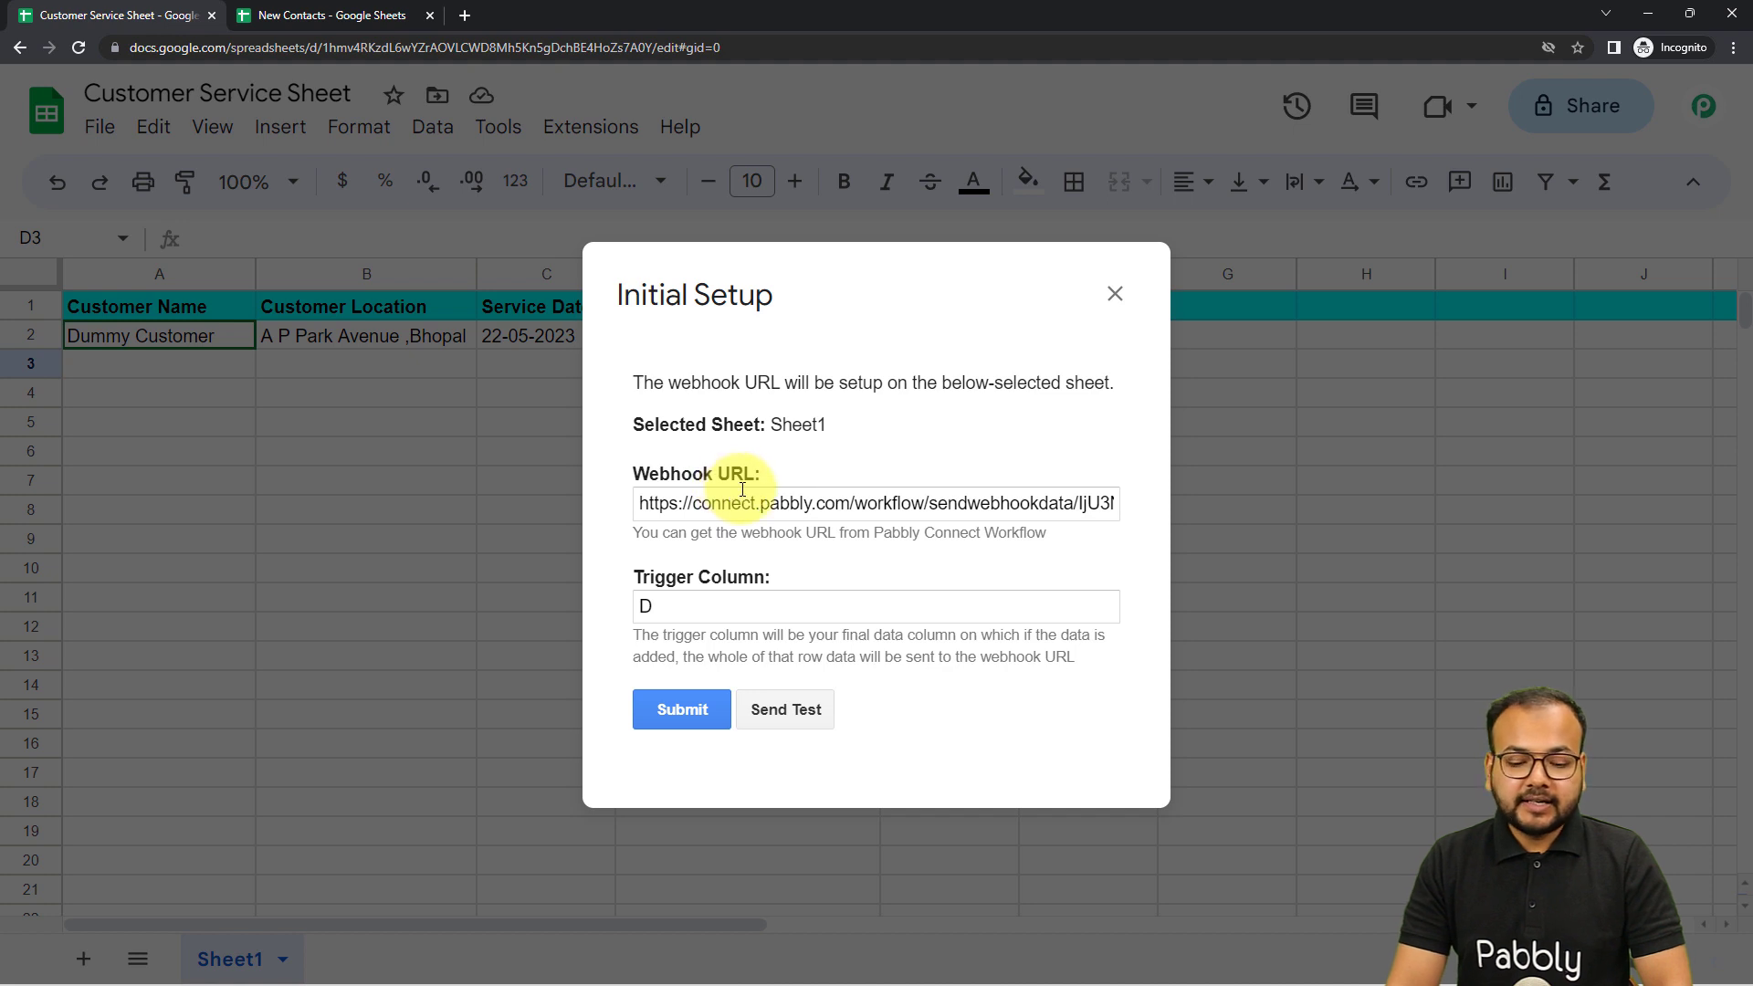
click(774, 714)
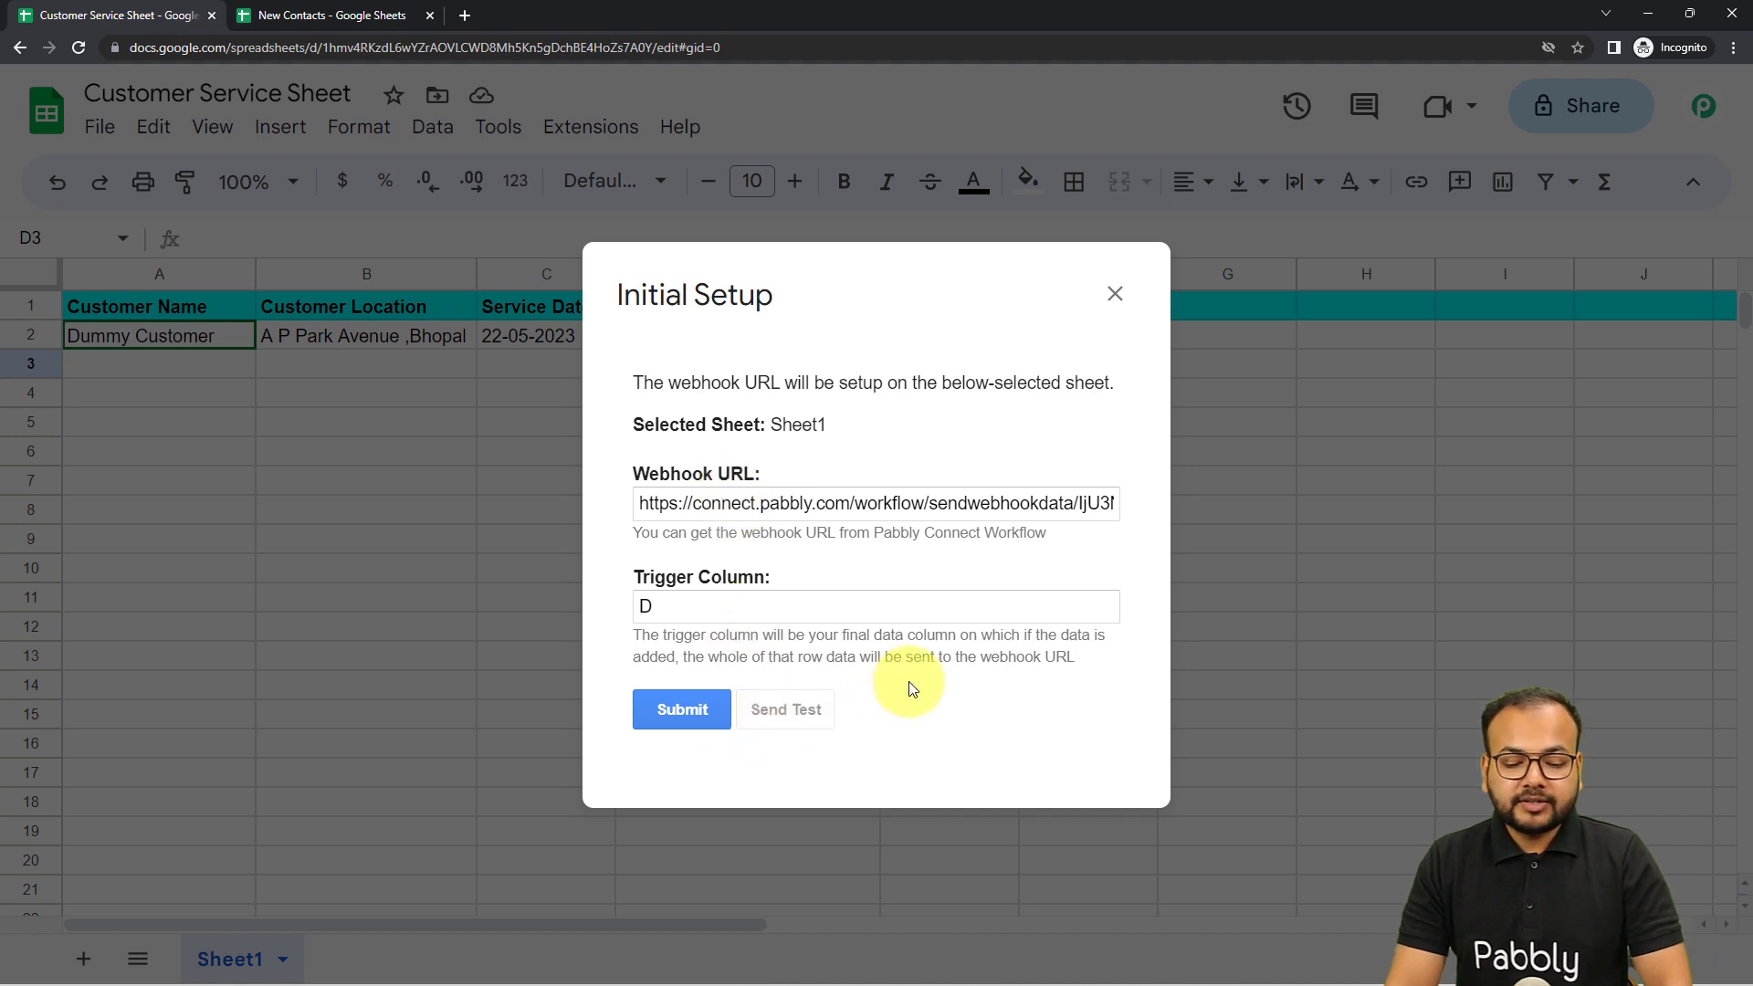
scroll(912, 681, down, 1)
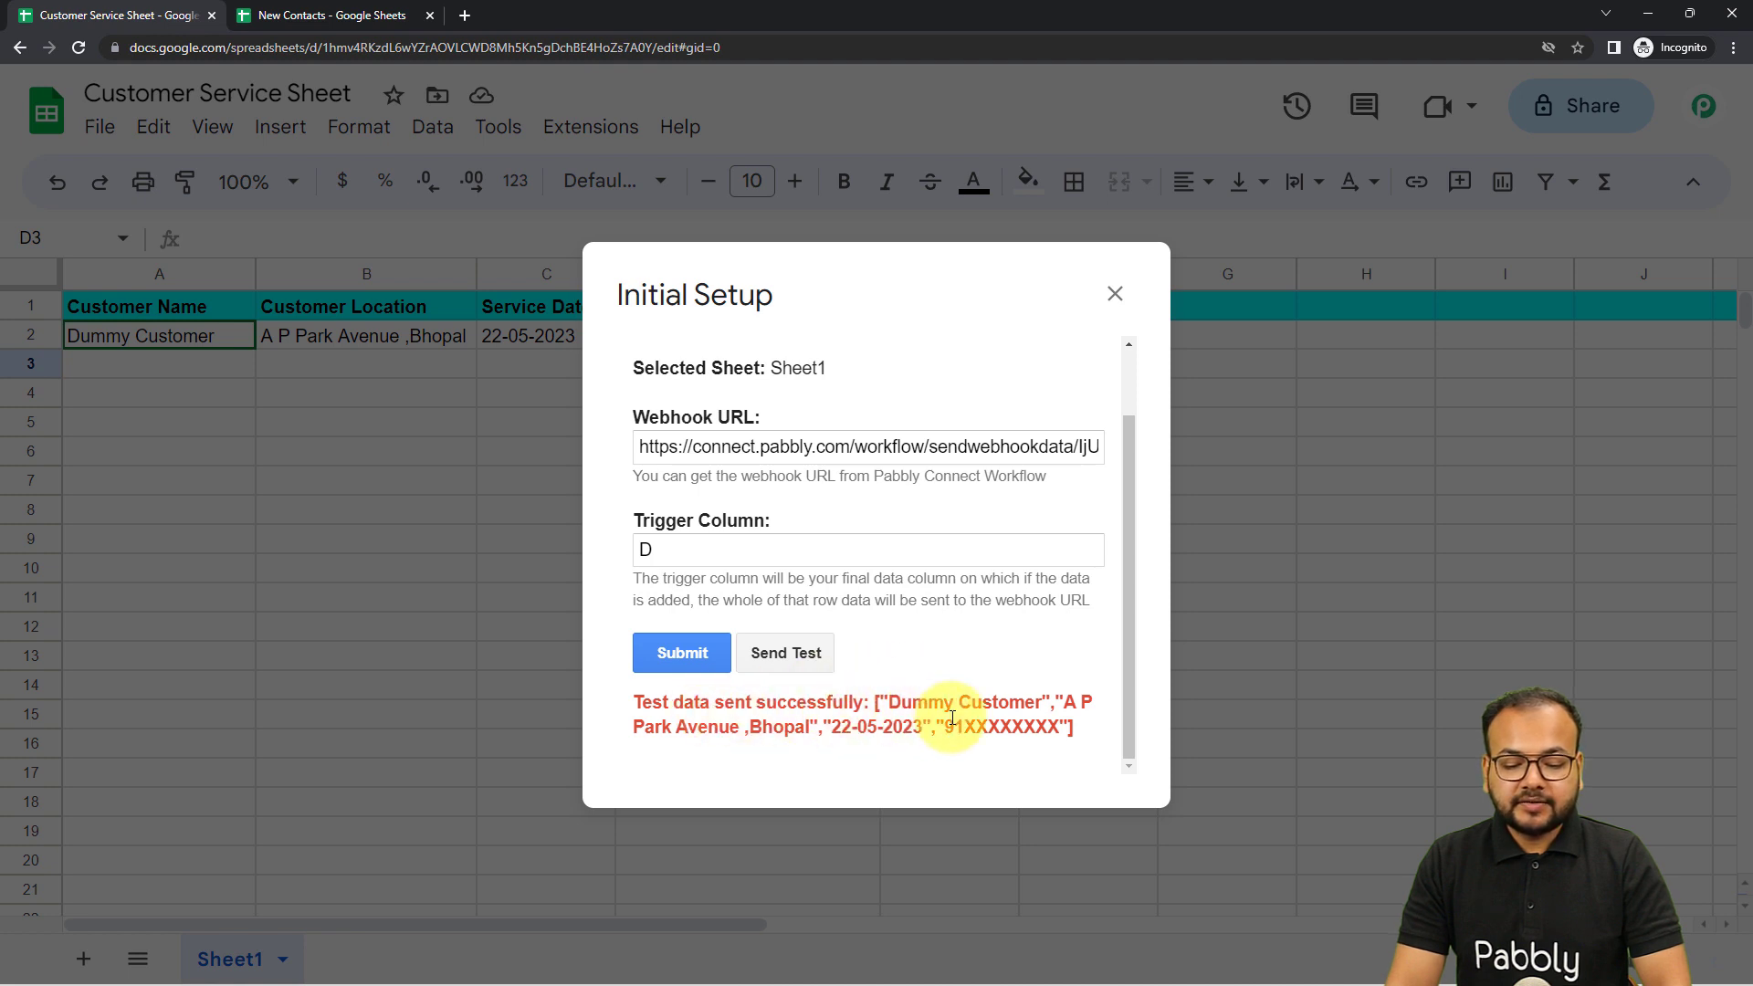
drag(883, 708, 922, 722)
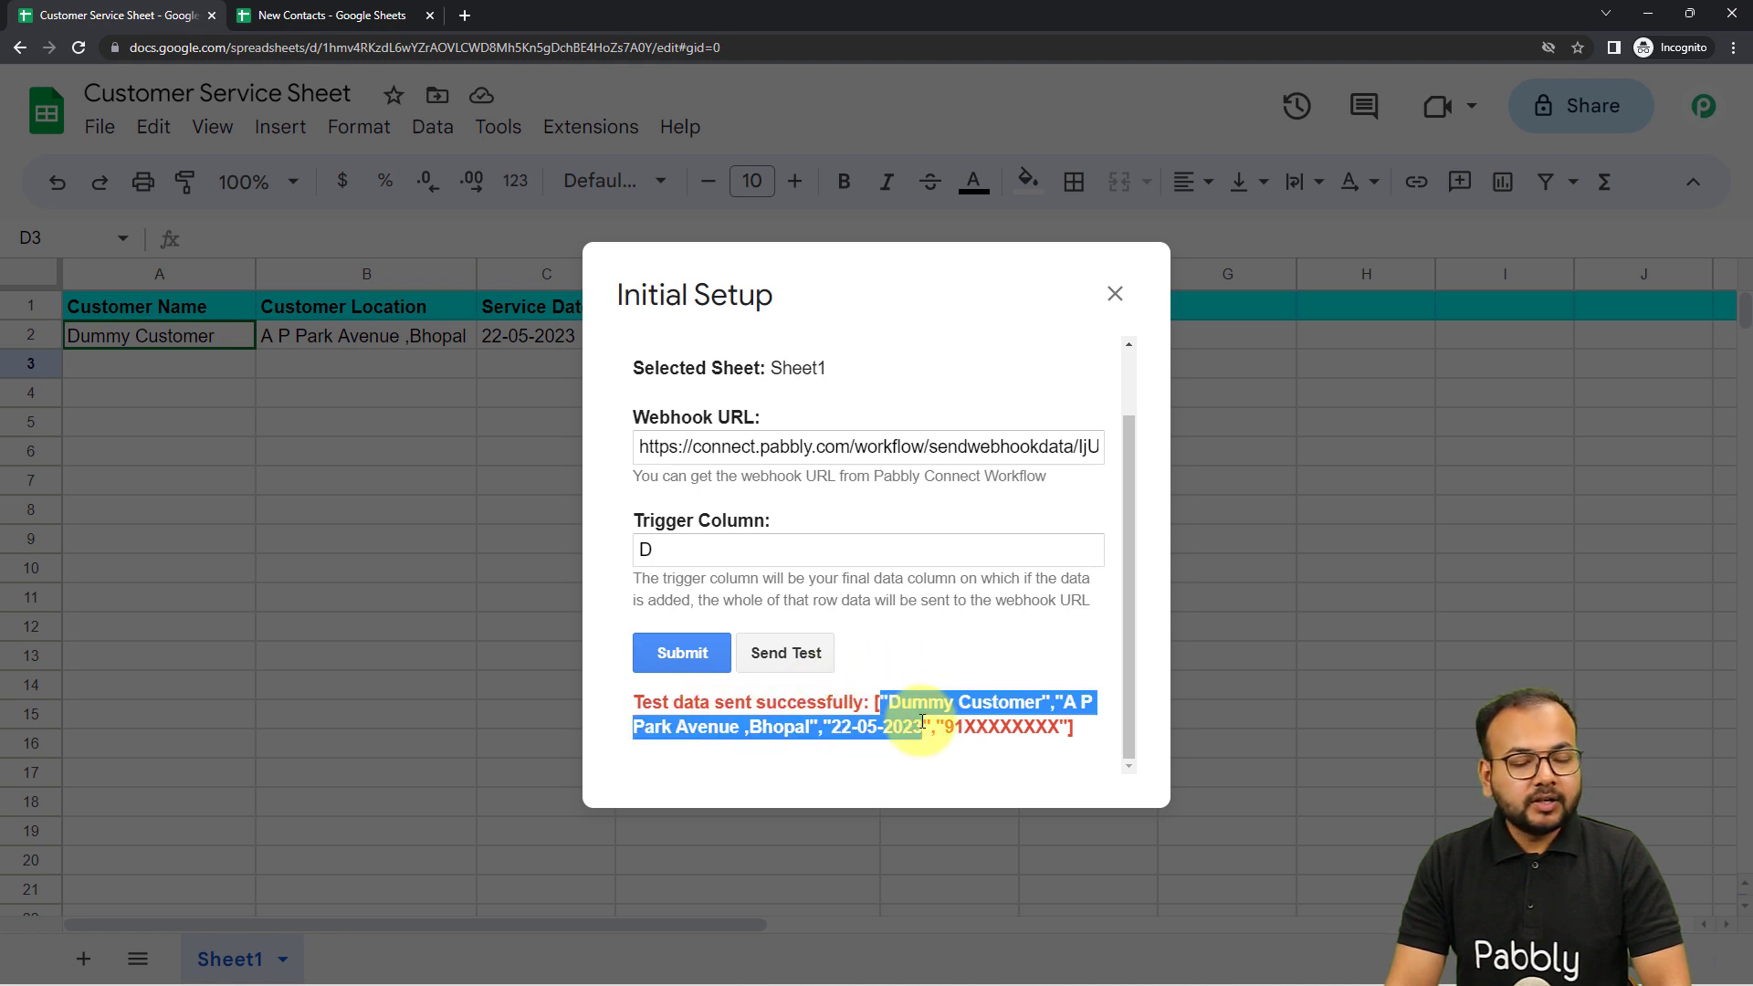
Submit the Customer Service Sheet's webhook setup and return to the Pabbly Connect workflow.
click(688, 655)
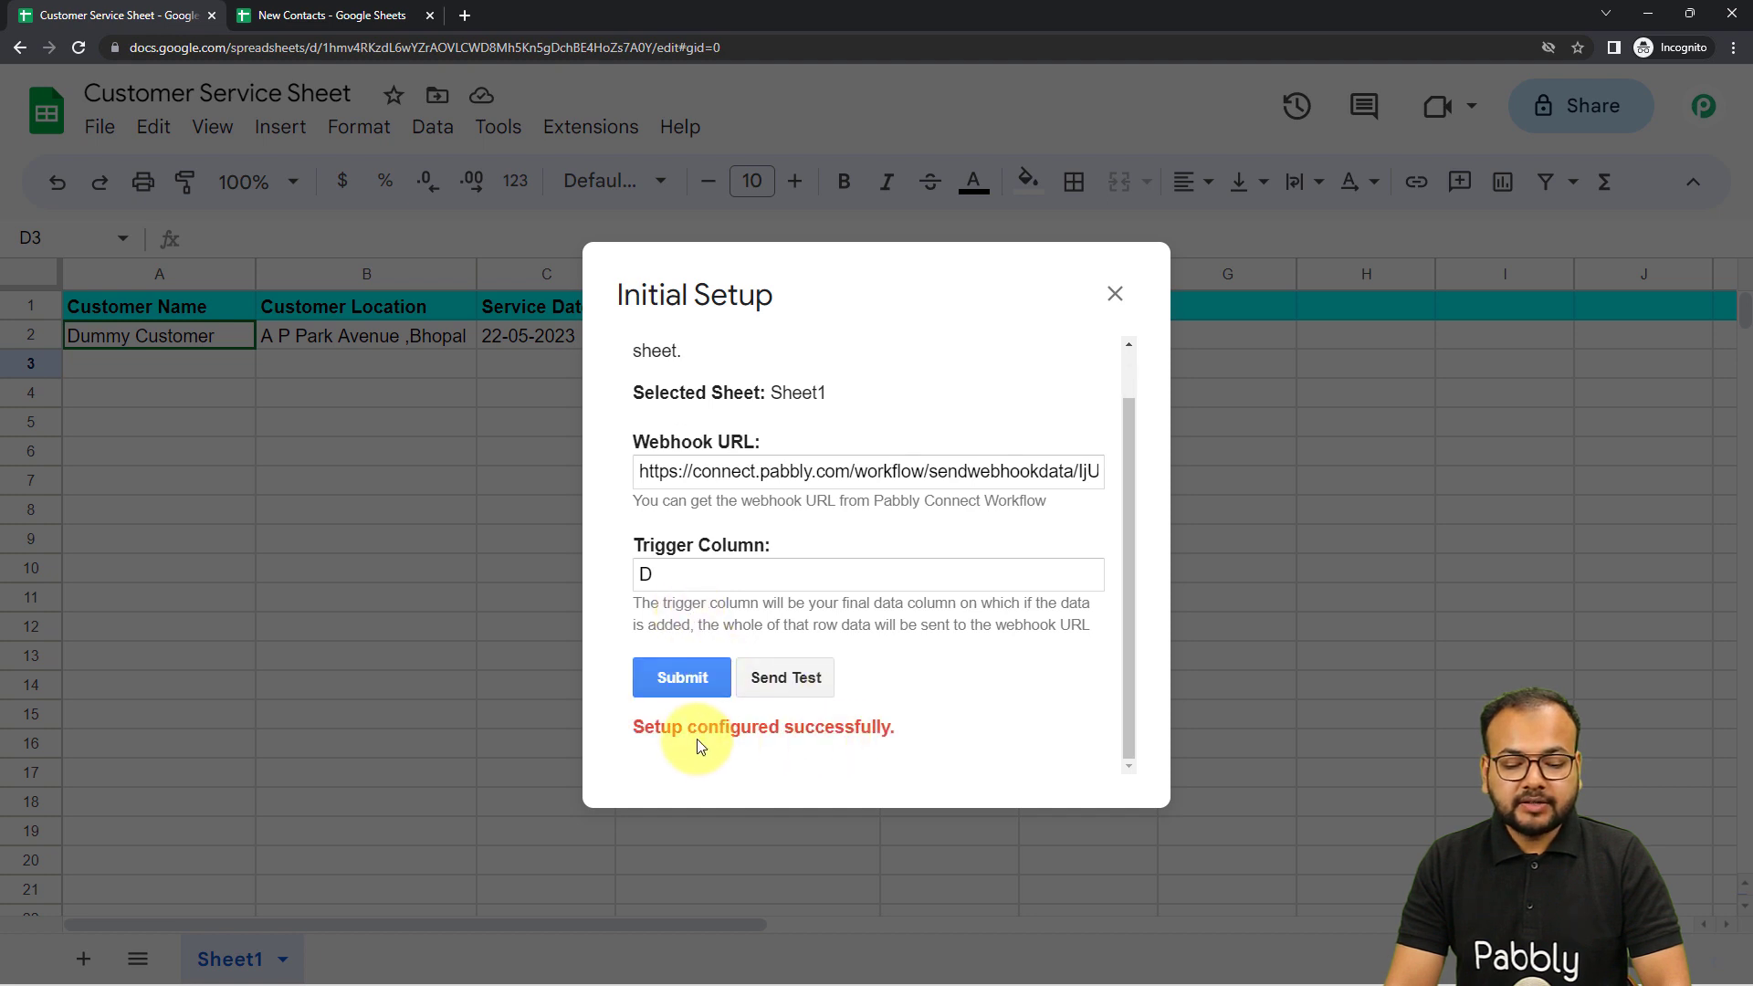
click(1115, 293)
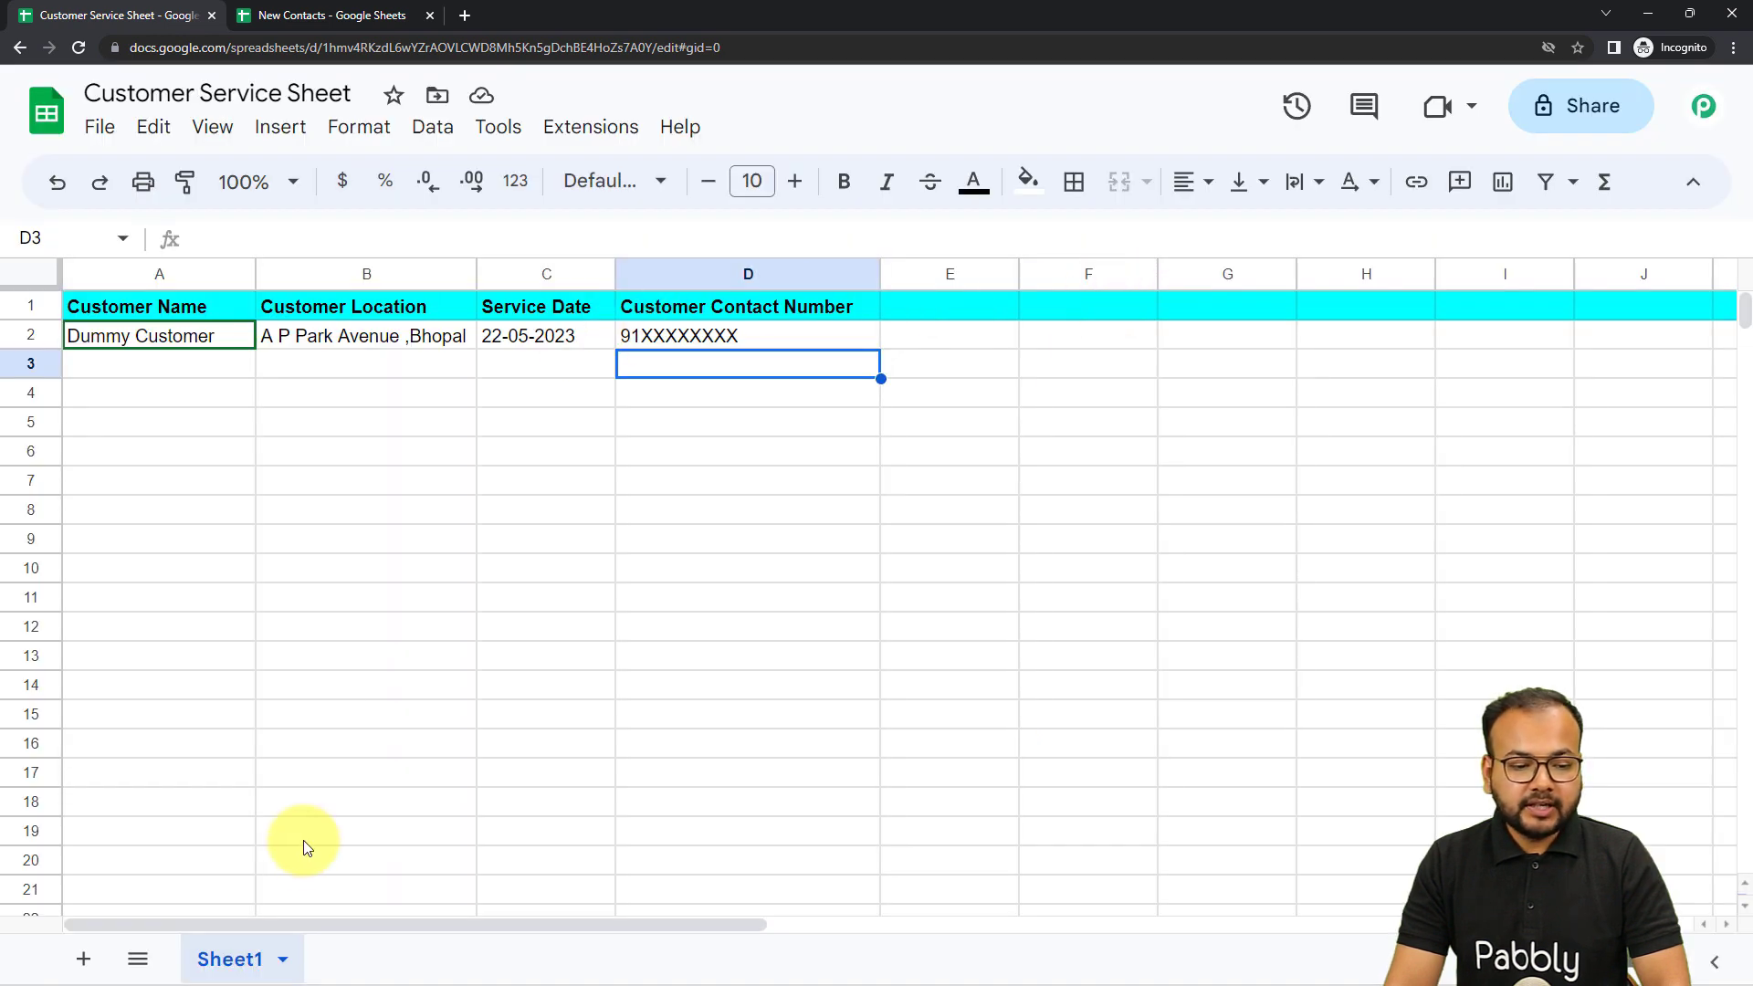
mouse_move(301, 969)
click(242, 886)
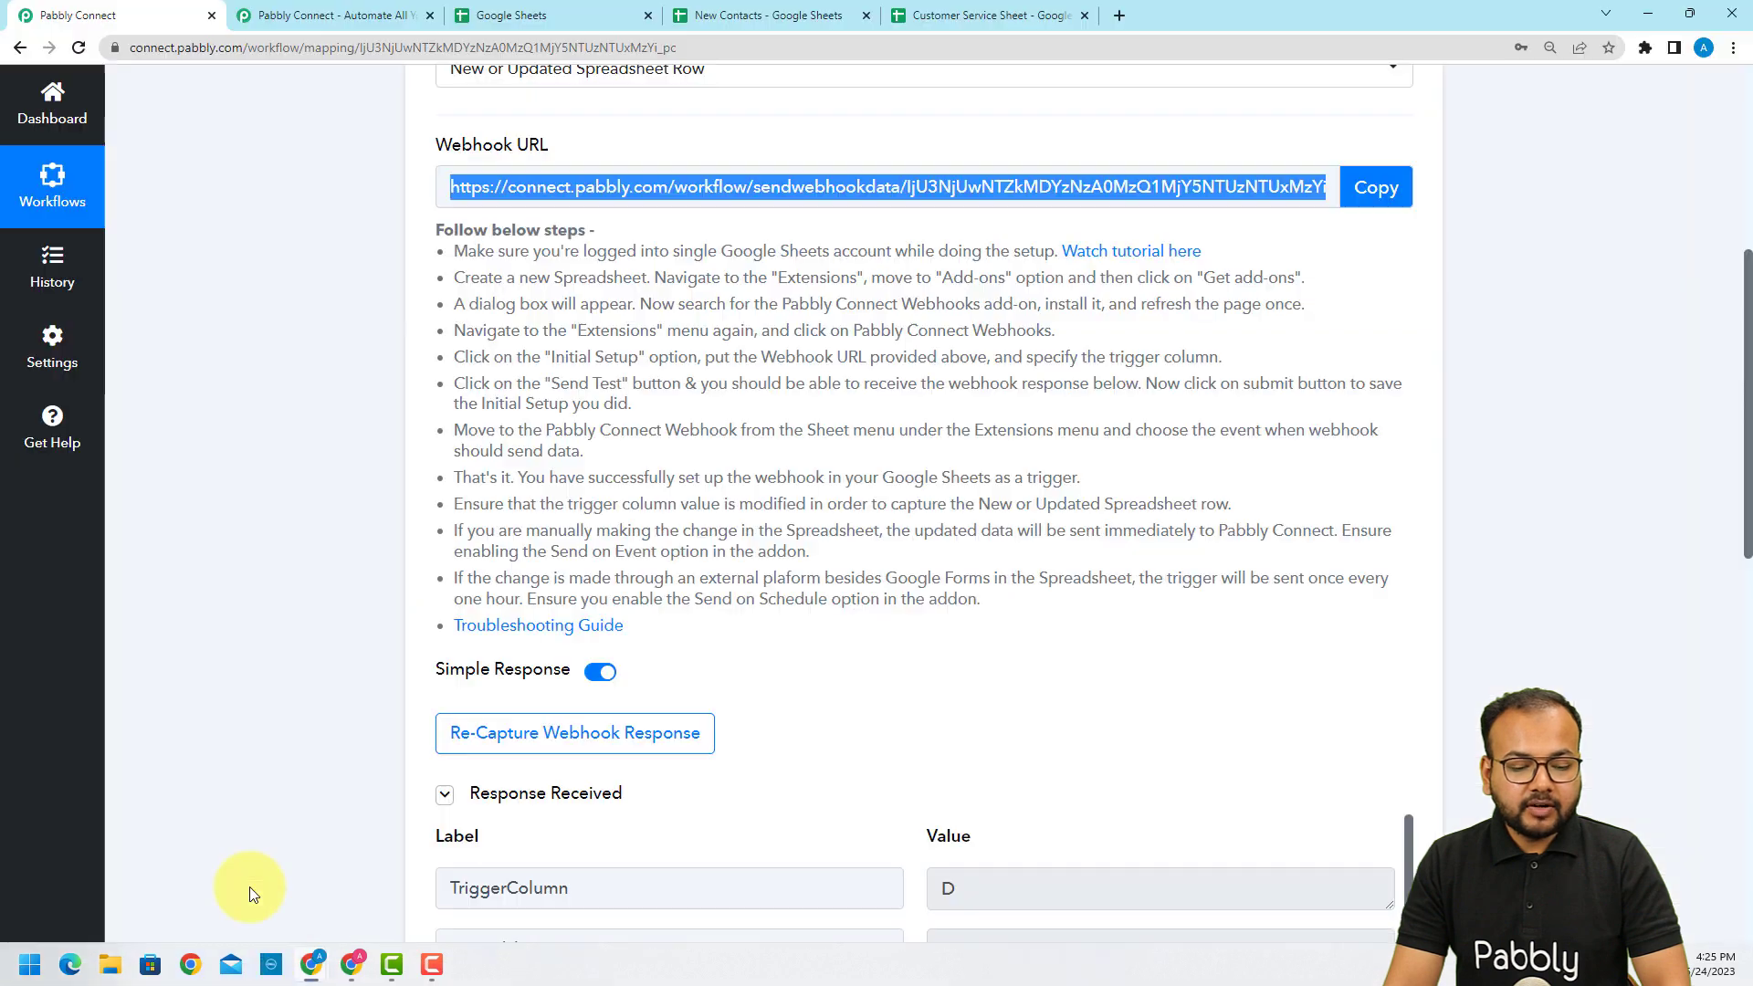
Review the trigger's received webhook response, and look over the New Contacts spreadsheet.
scroll(300, 575, down, 6)
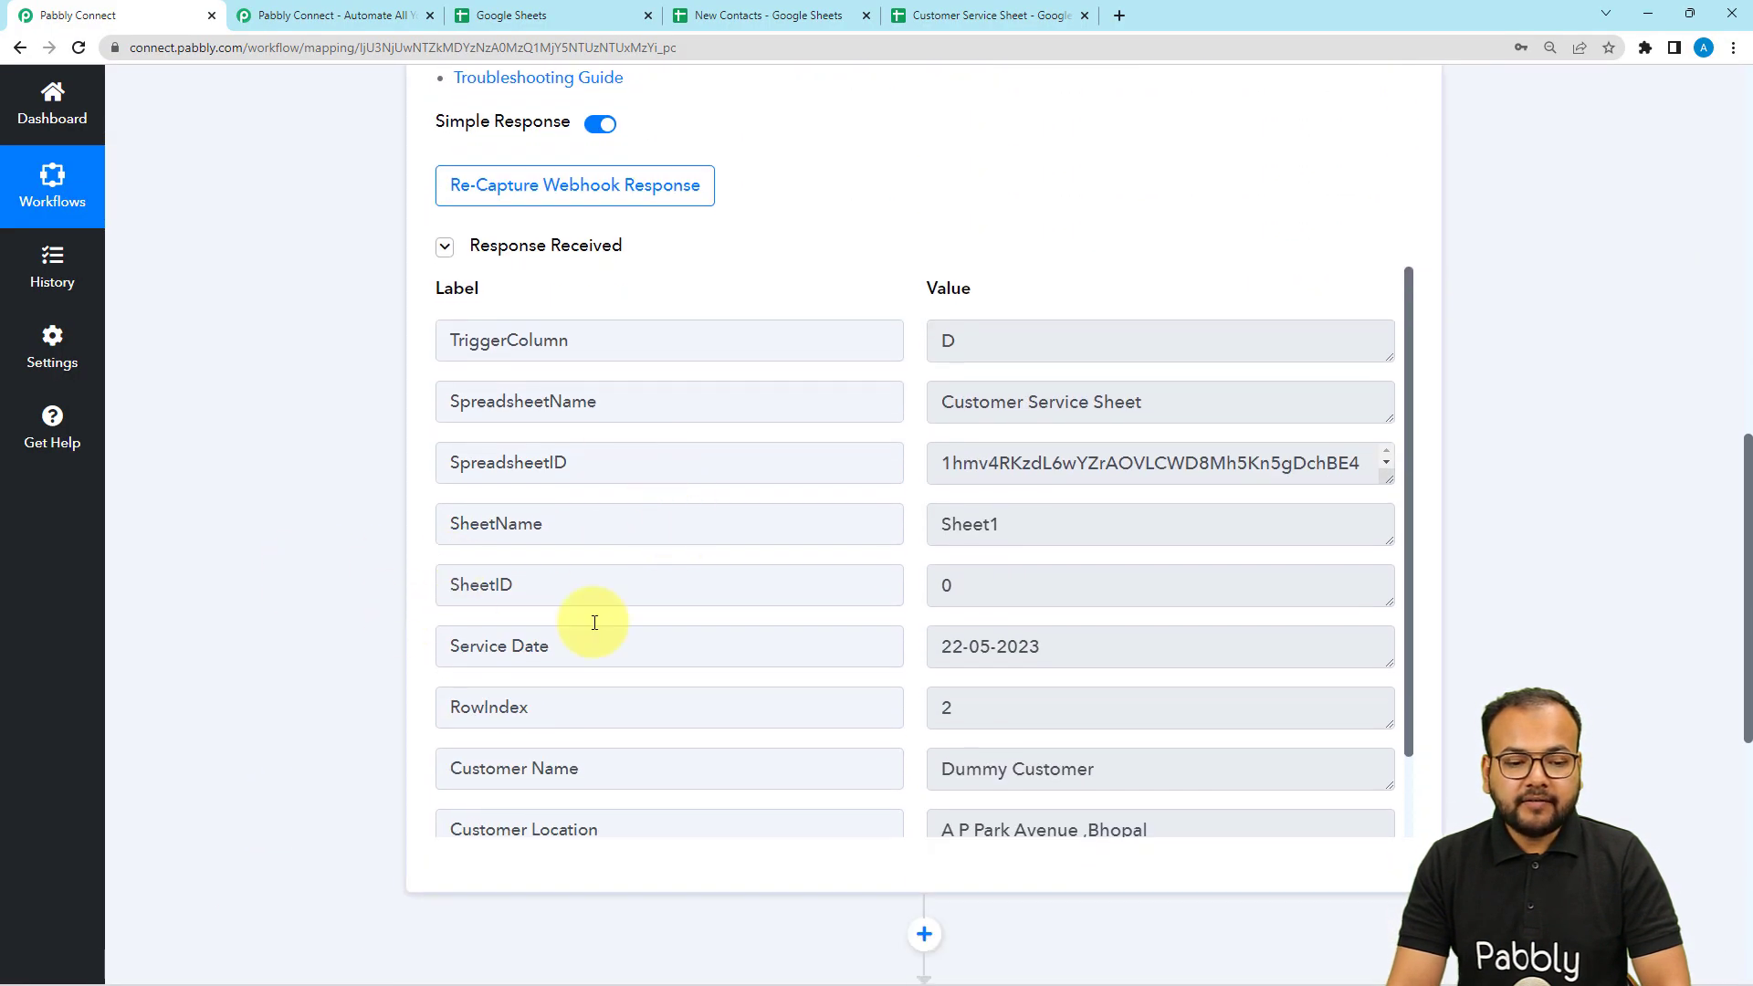
scroll(998, 501, down, 3)
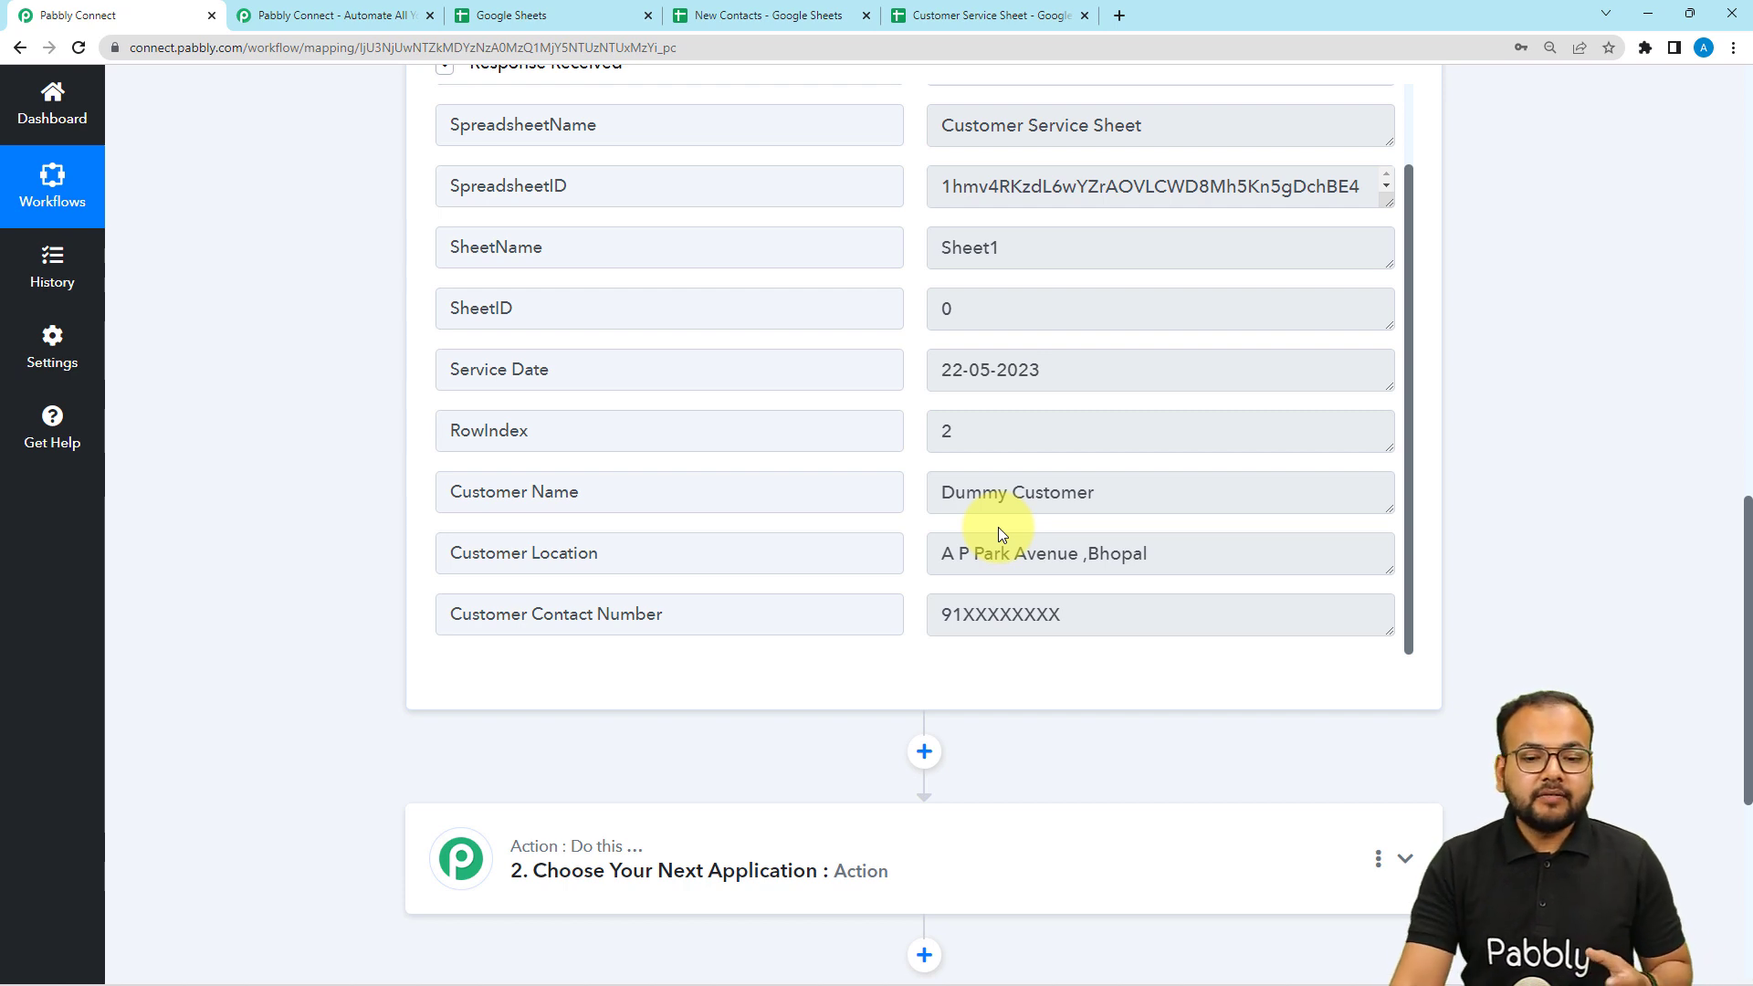
scroll(999, 528, down, 2)
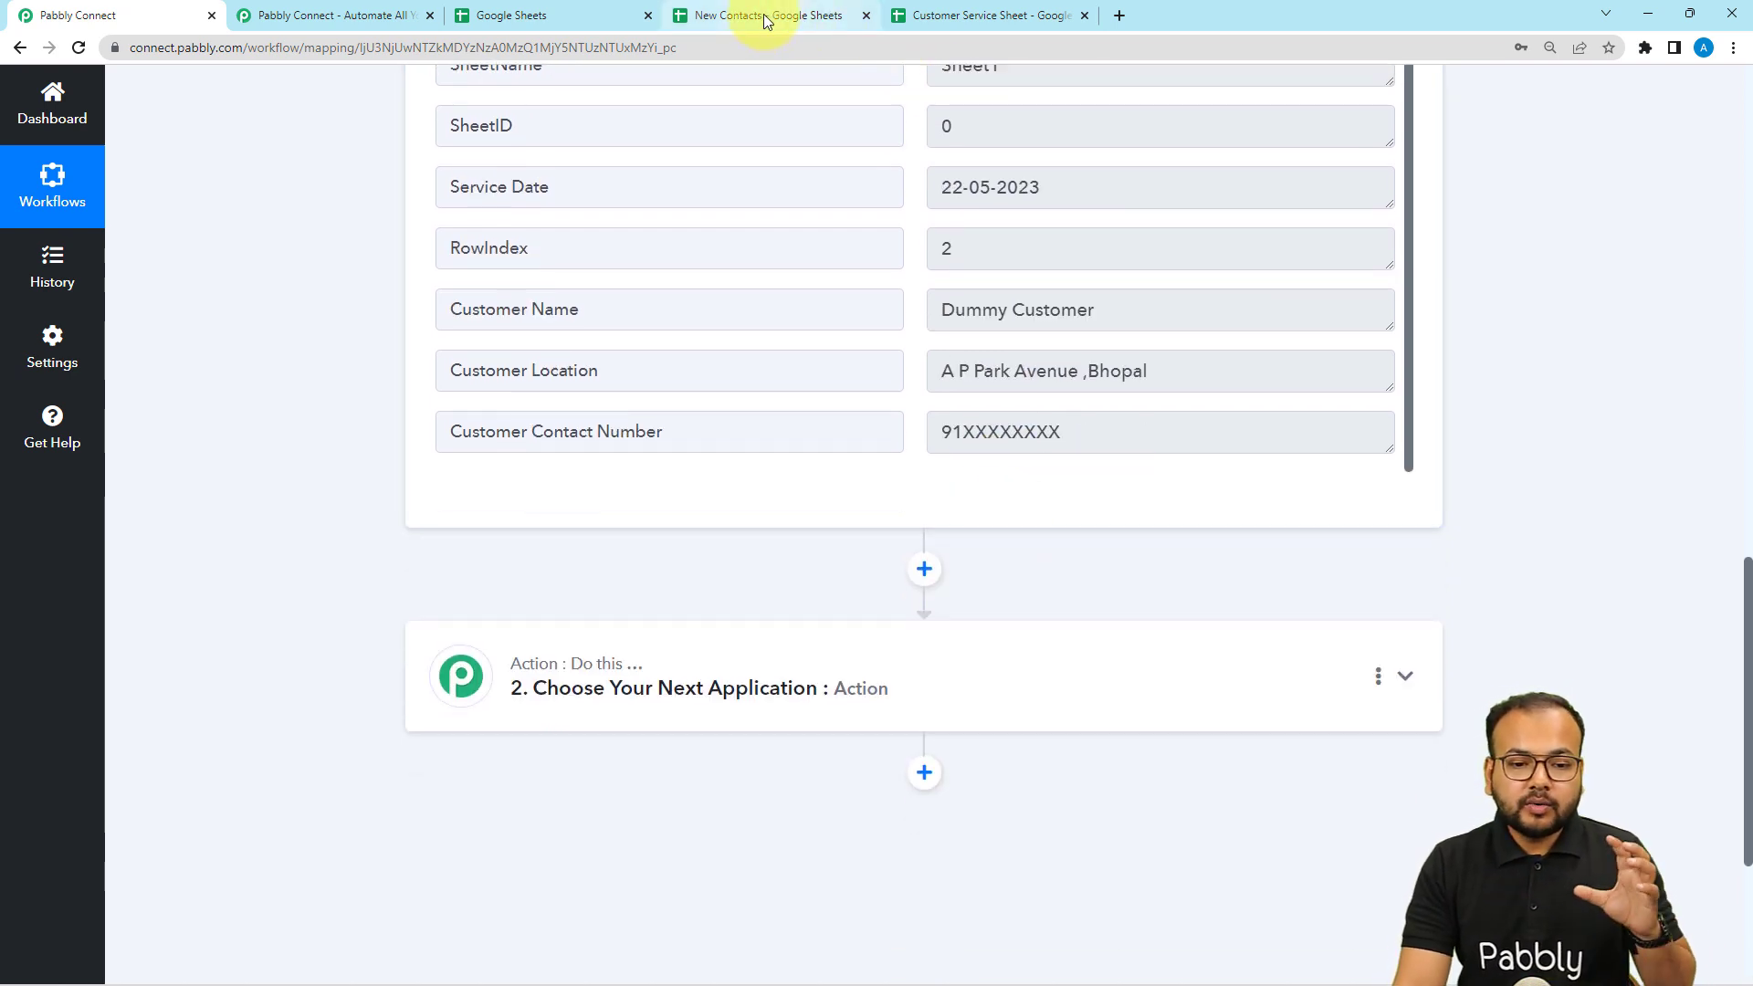
click(803, 25)
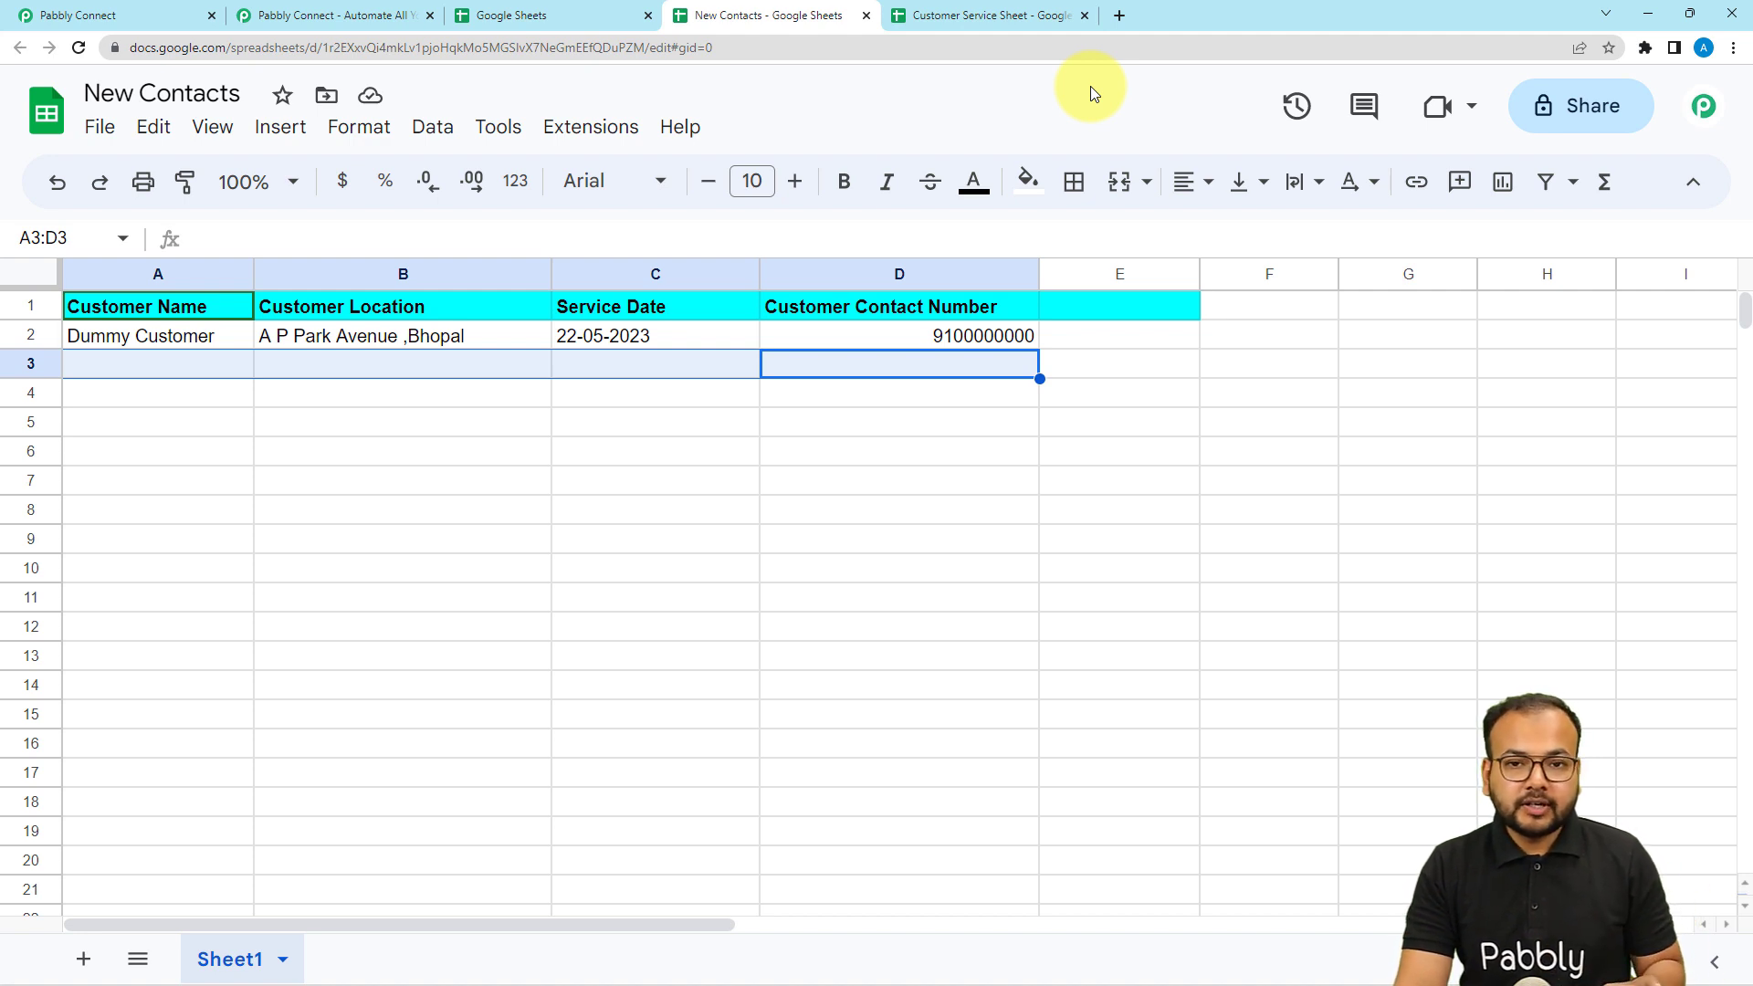
click(168, 20)
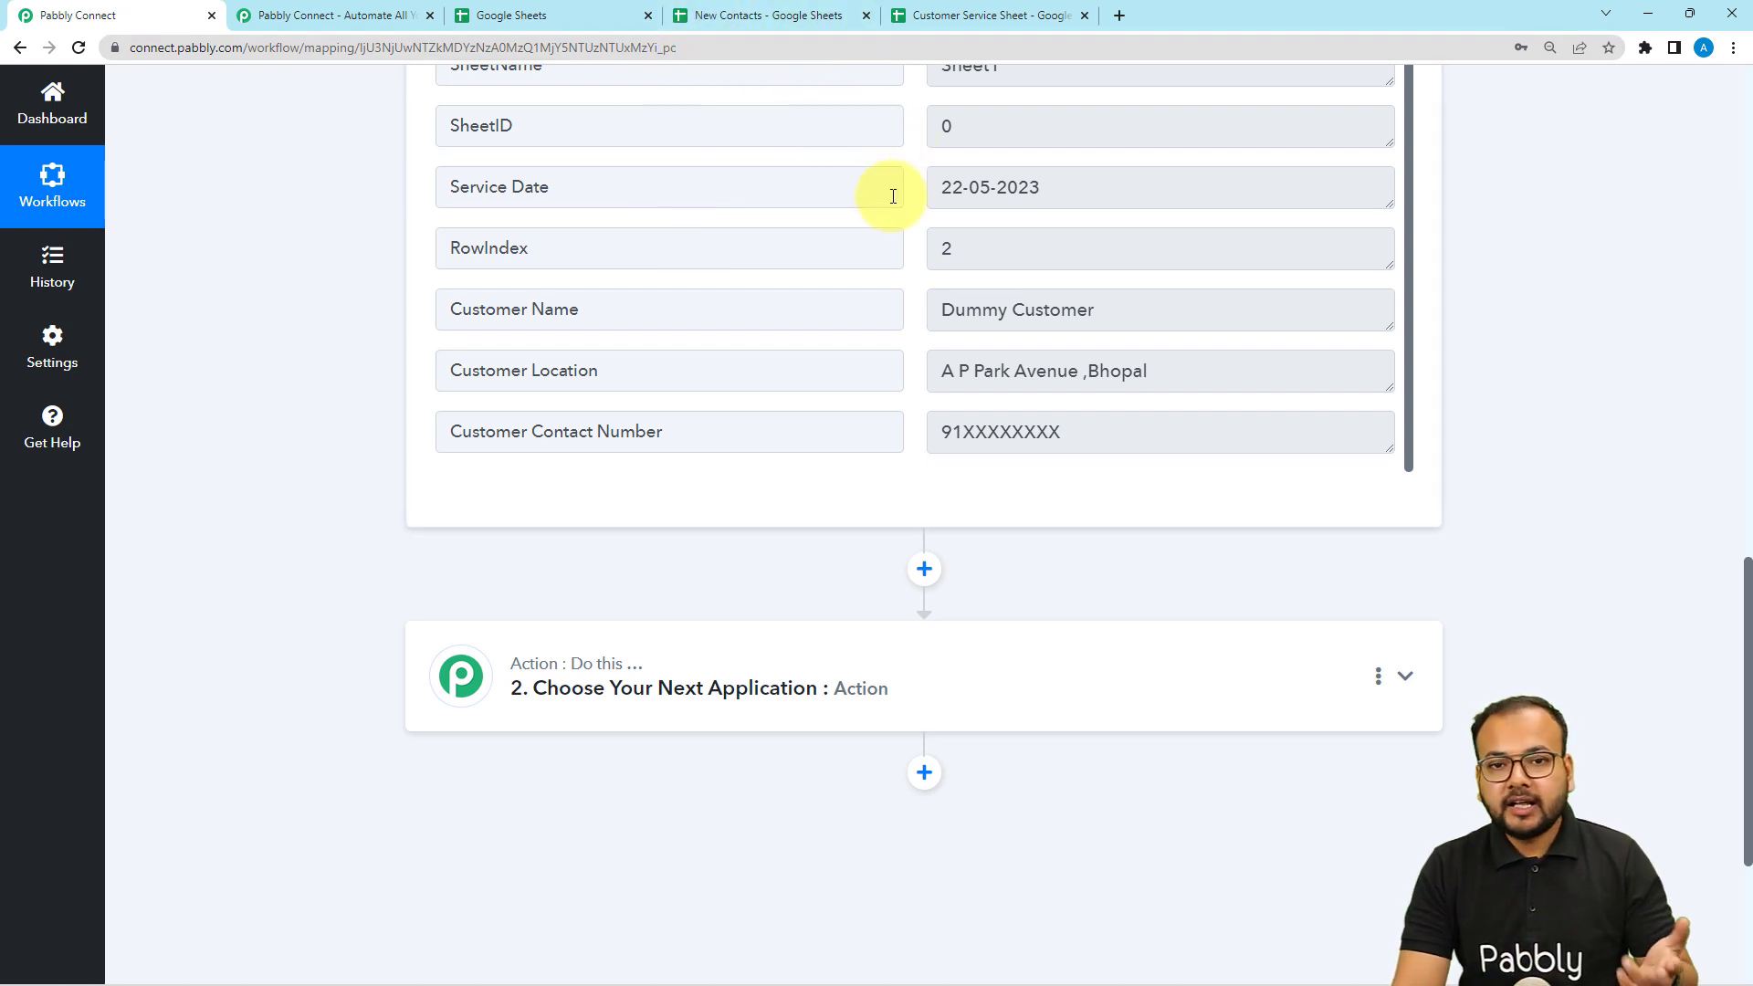
Set the workflow's second step to Google Sheets with the action event Lookup Spreadsheet Rows.
scroll(567, 419, down, 1)
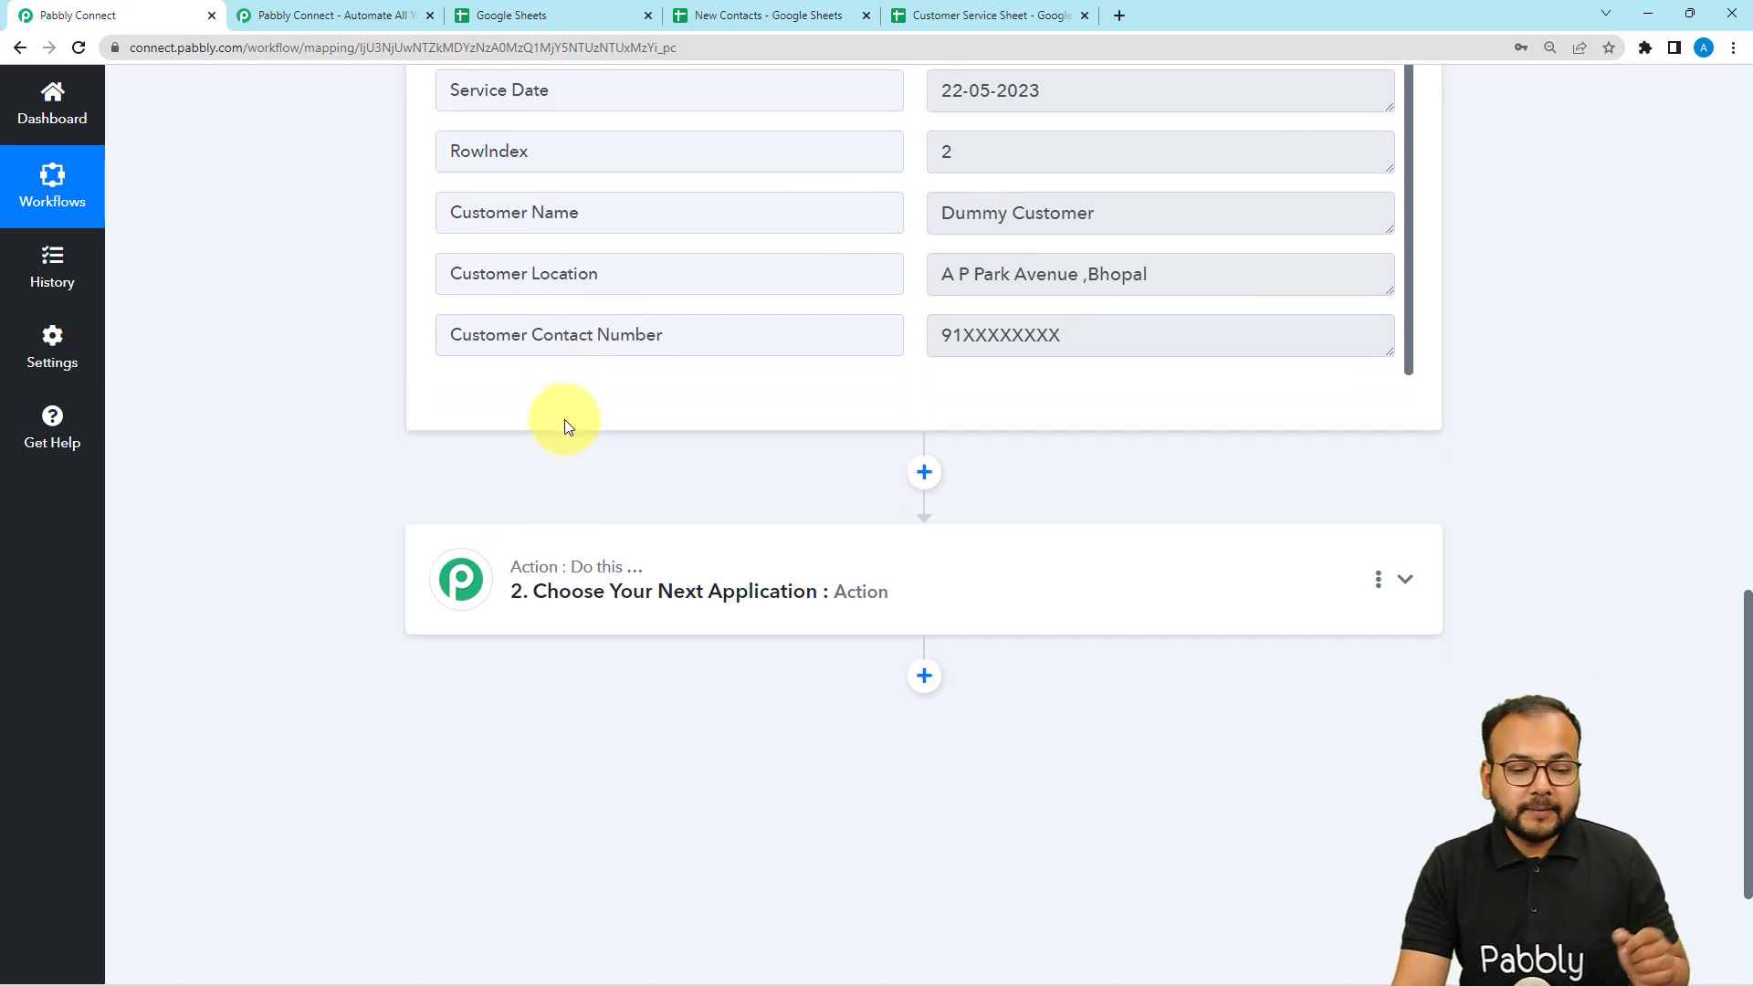
scroll(575, 457, down, 1)
click(593, 537)
scroll(347, 535, down, 2)
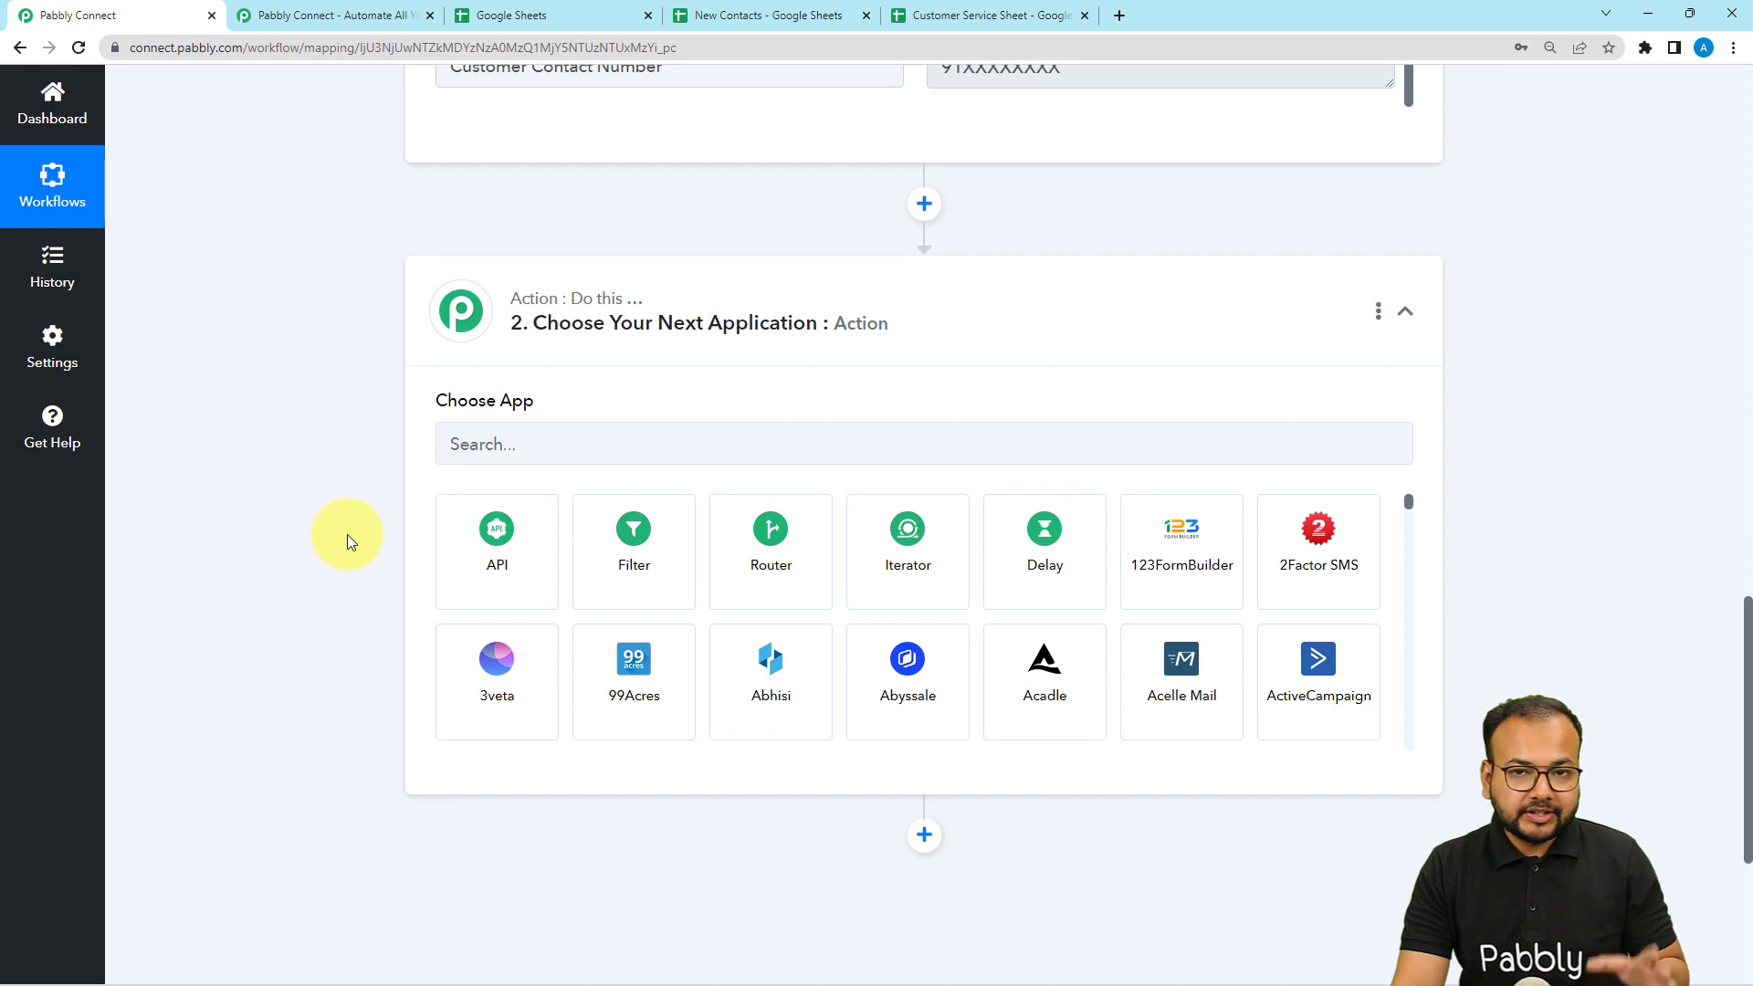
click(563, 435)
text(goo)
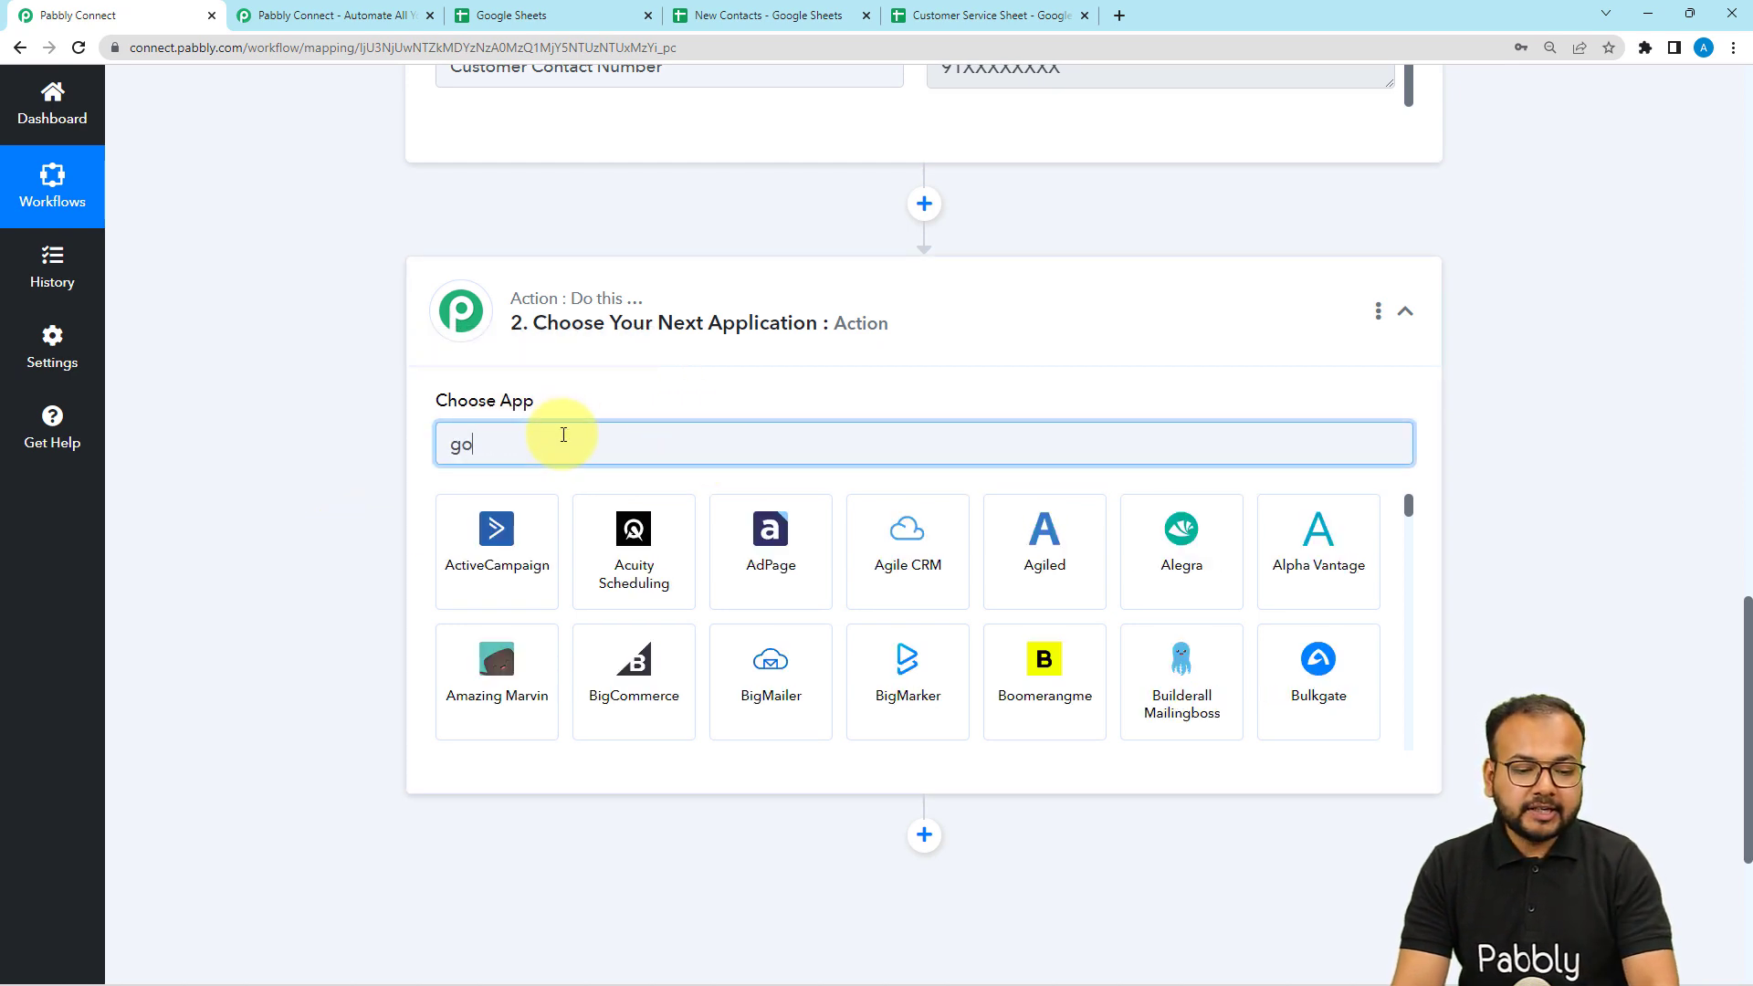
click(1141, 673)
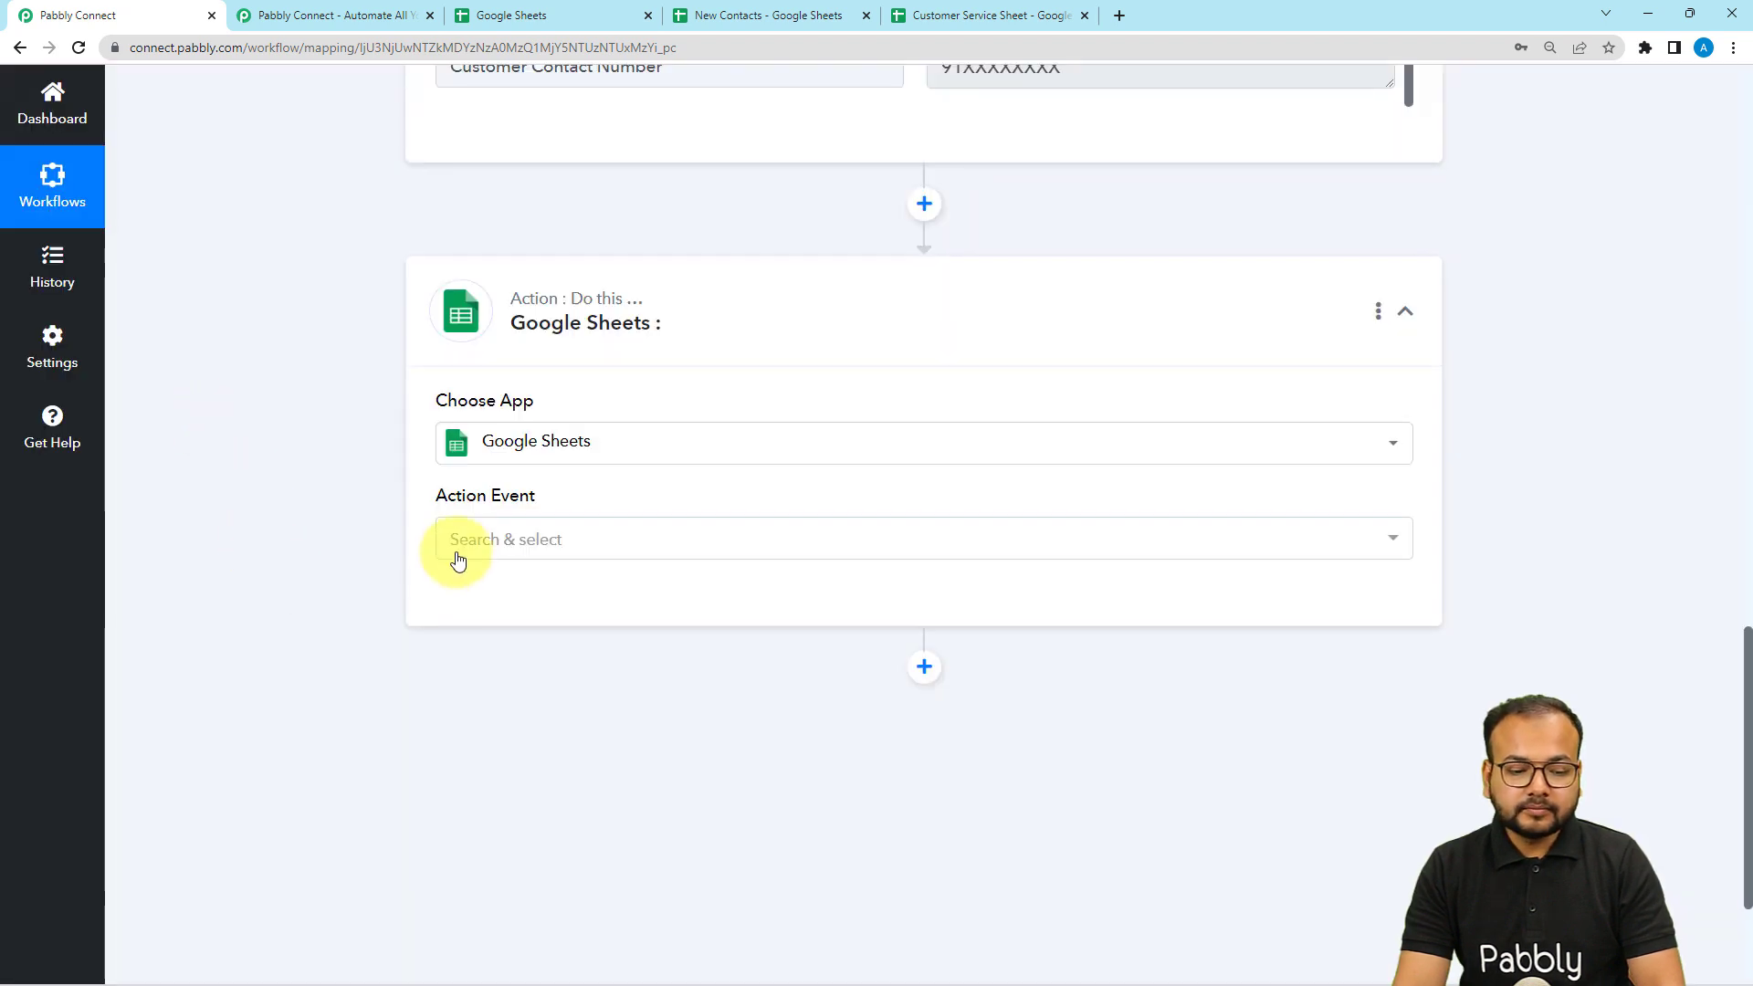
click(459, 548)
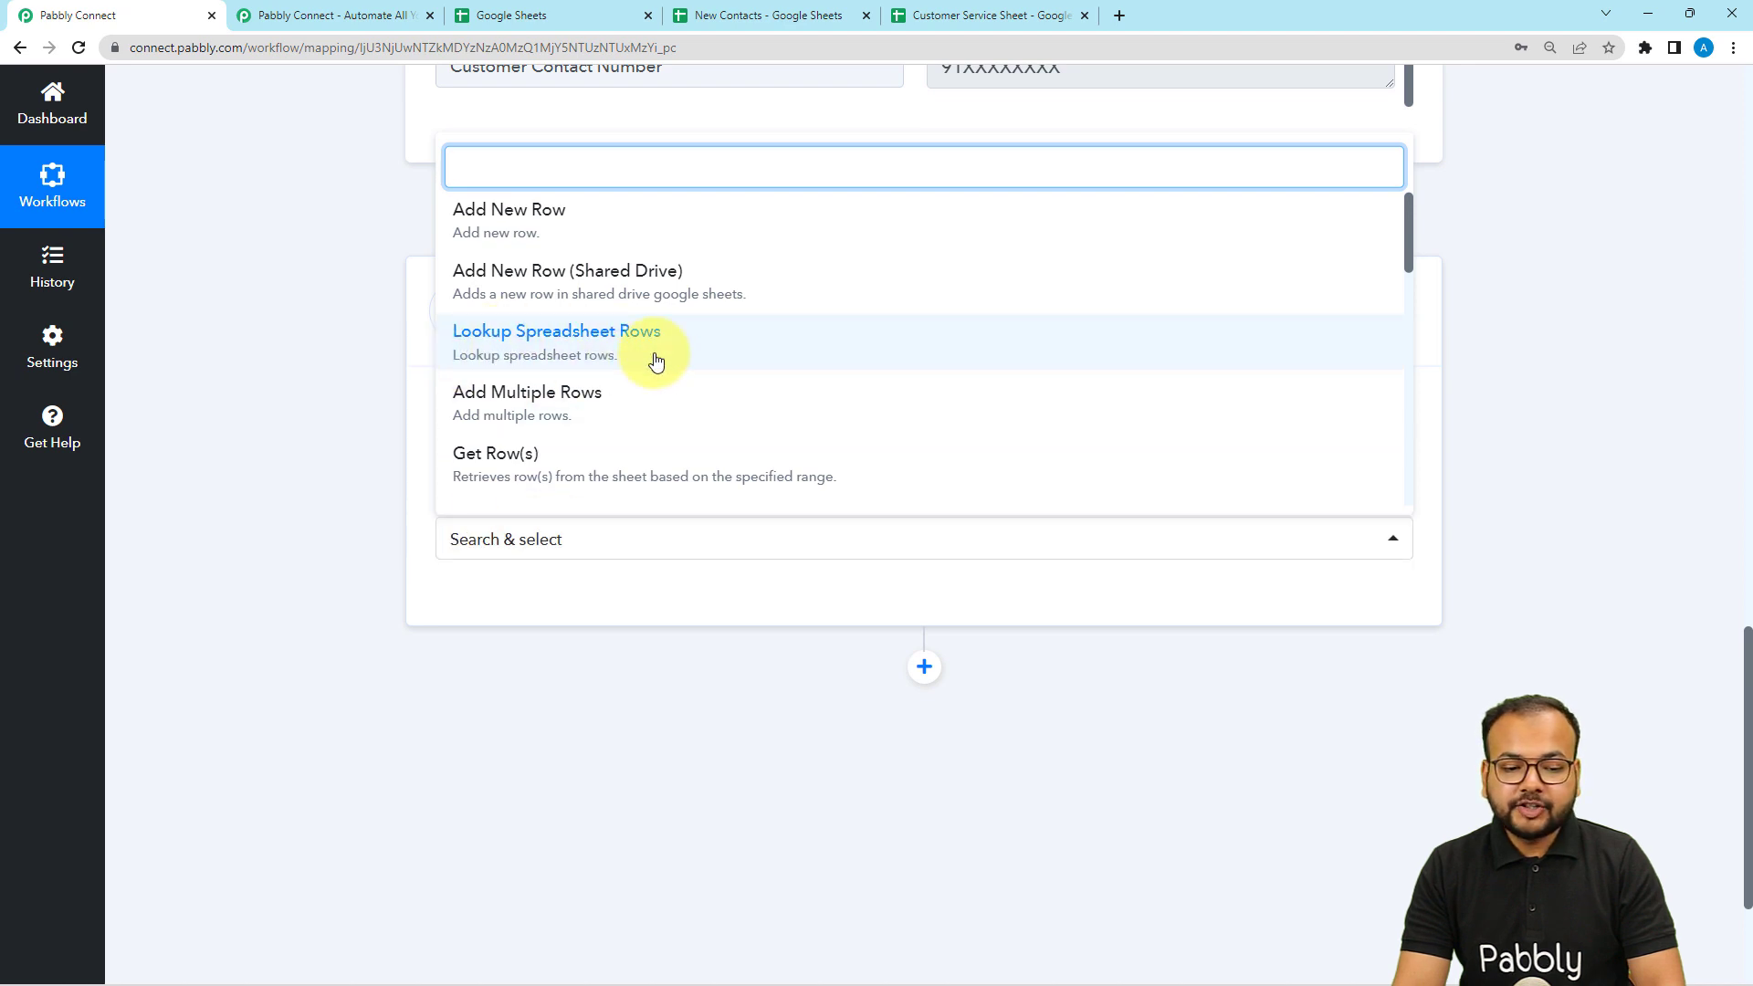
click(529, 343)
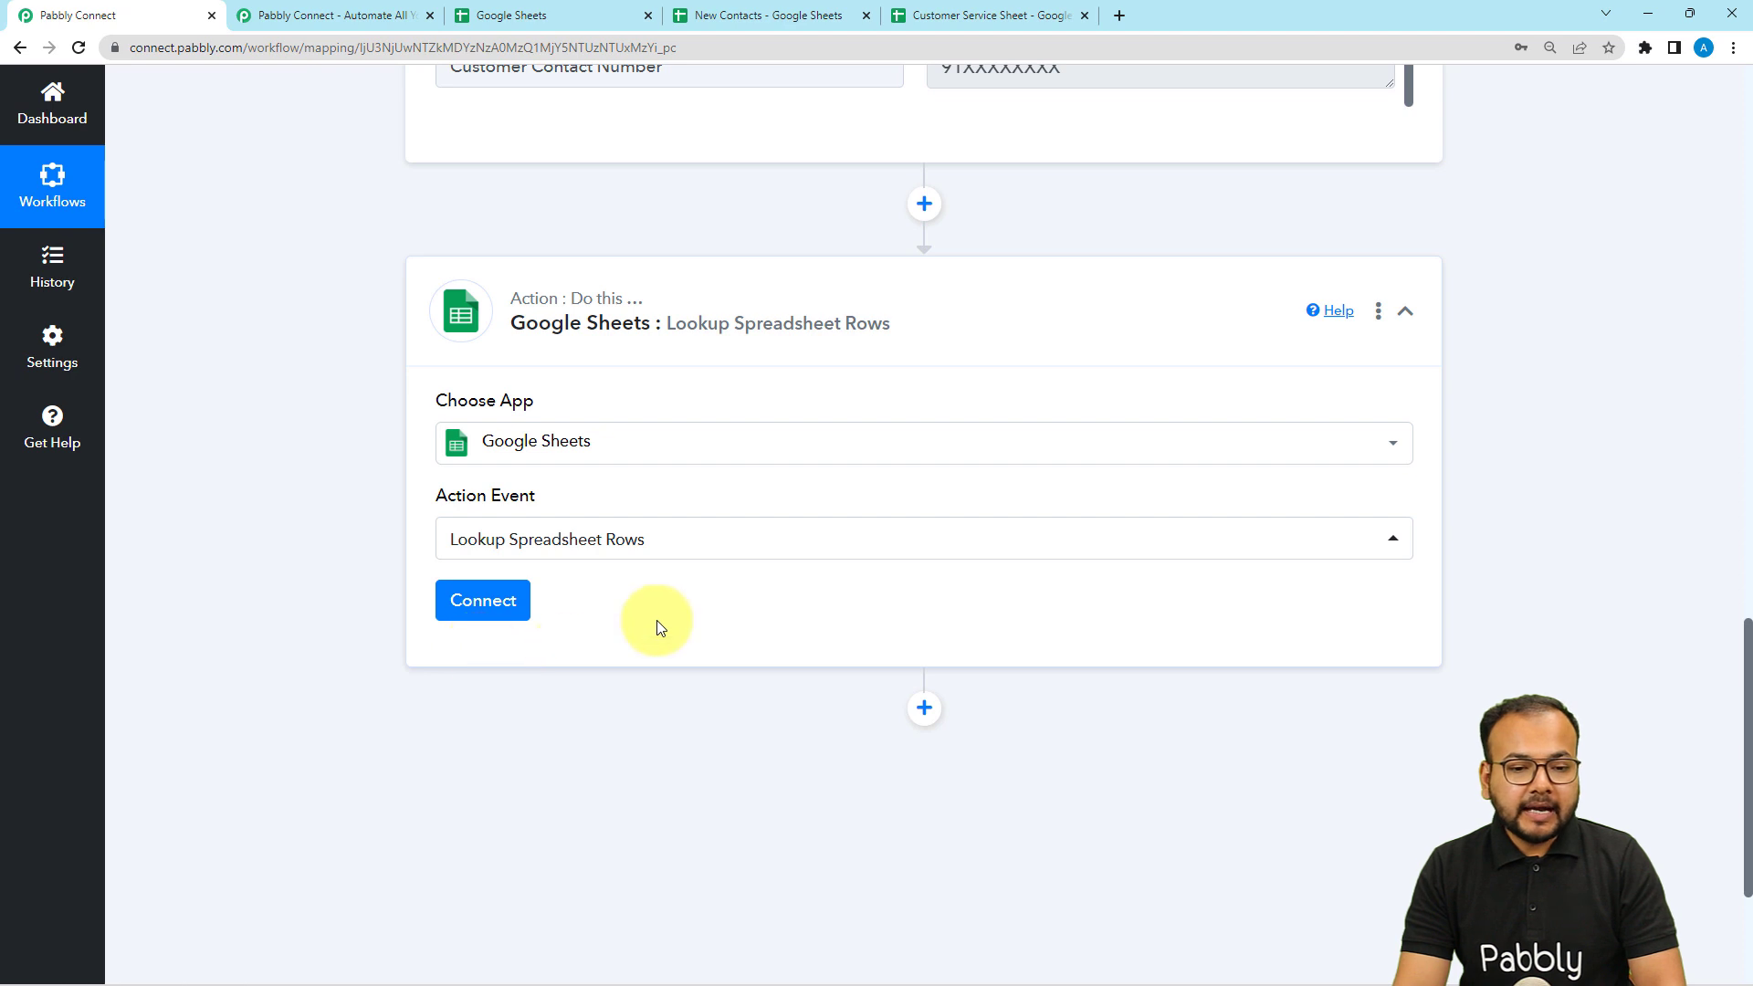
Check the New Contacts spreadsheet, and connect the lookup action through the existing connection Google Sheets #33.
scroll(656, 620, up, 2)
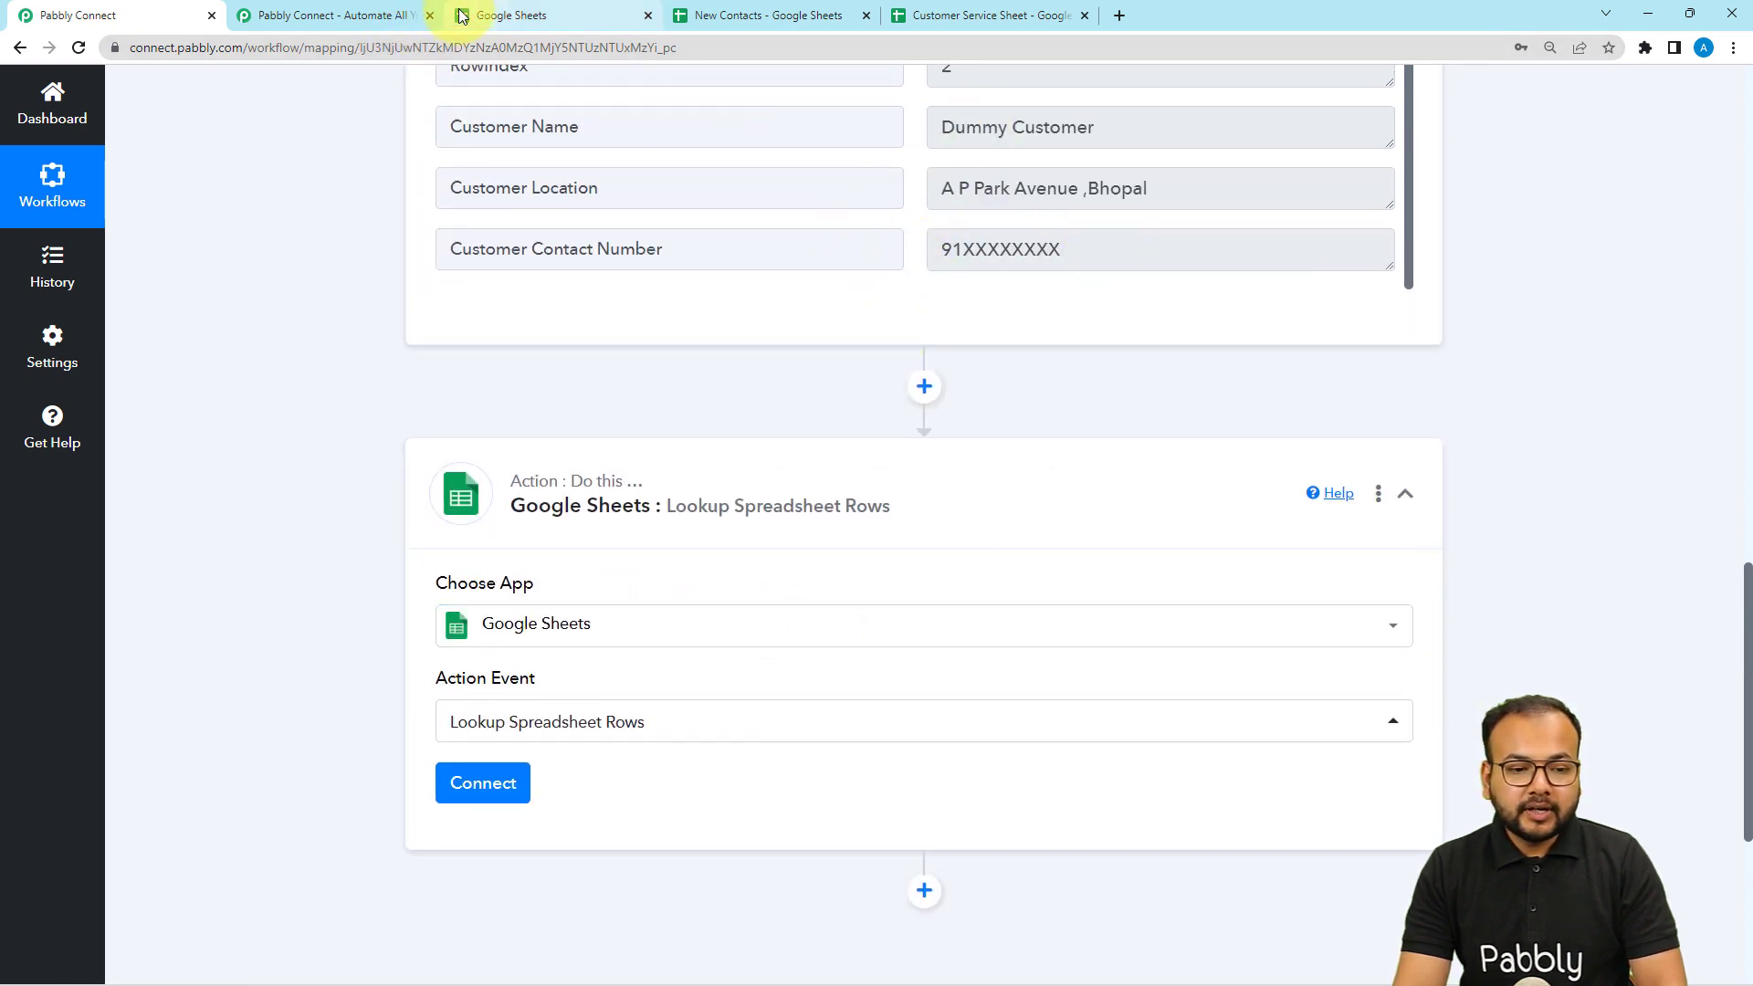
click(699, 15)
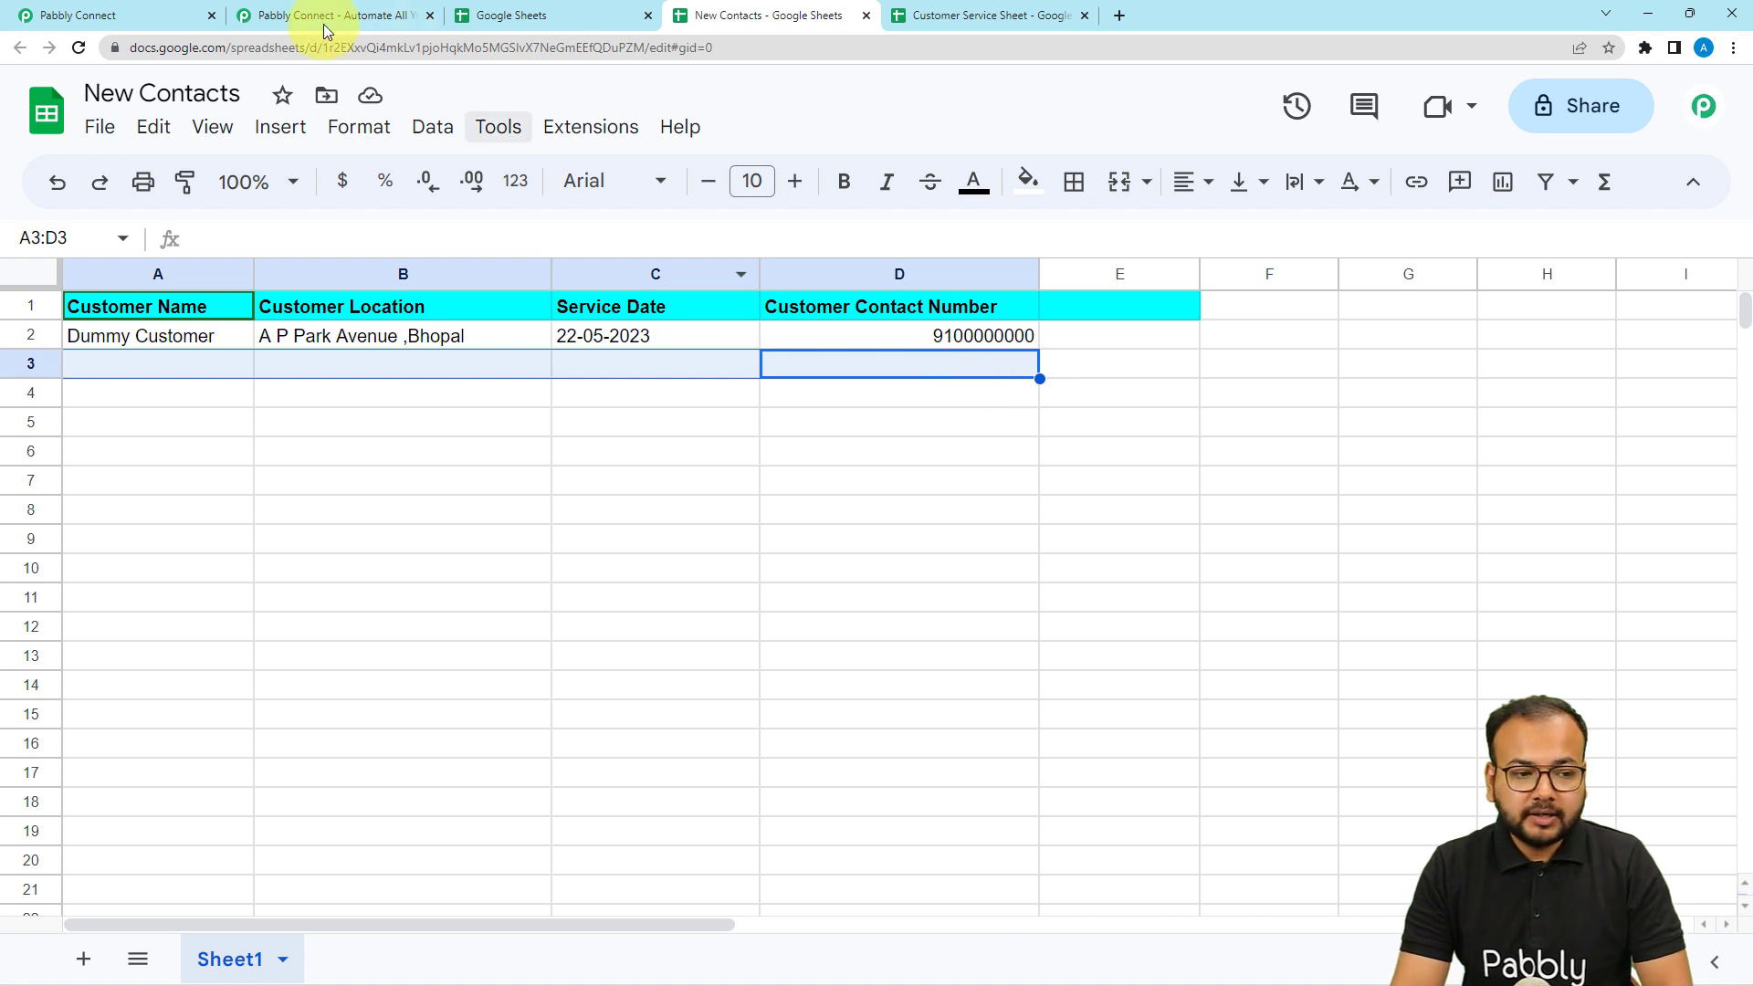
click(174, 20)
scroll(292, 634, down, 2)
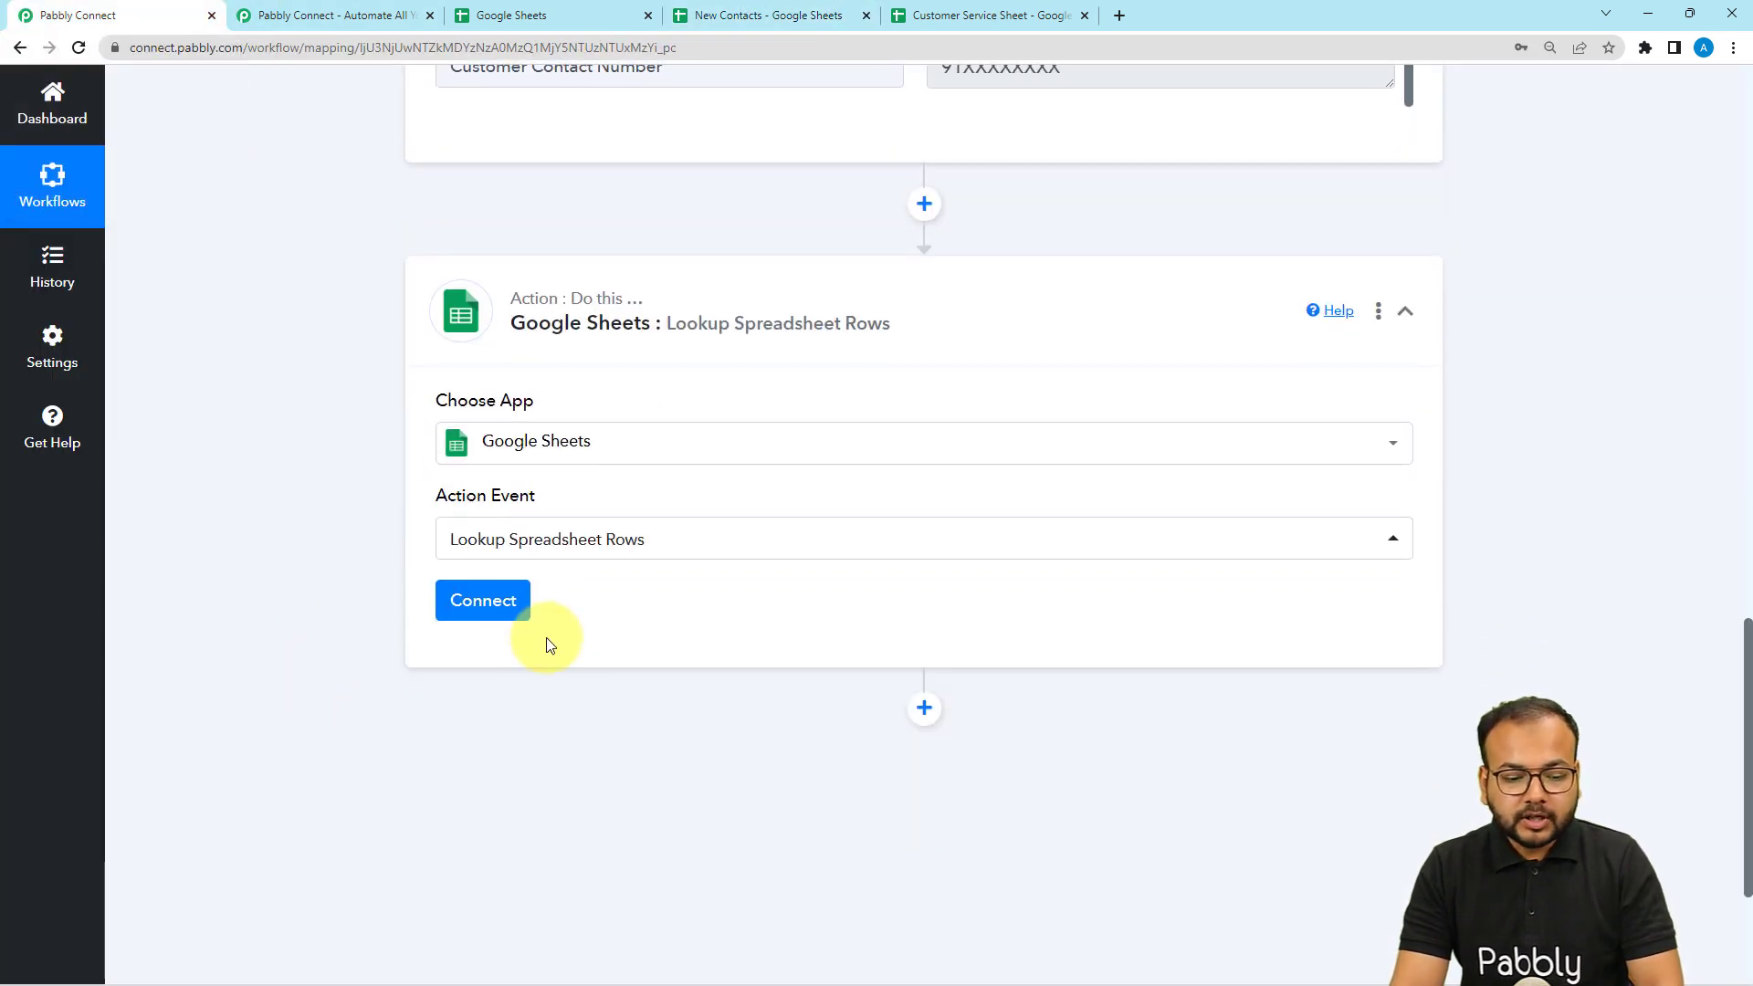
click(478, 607)
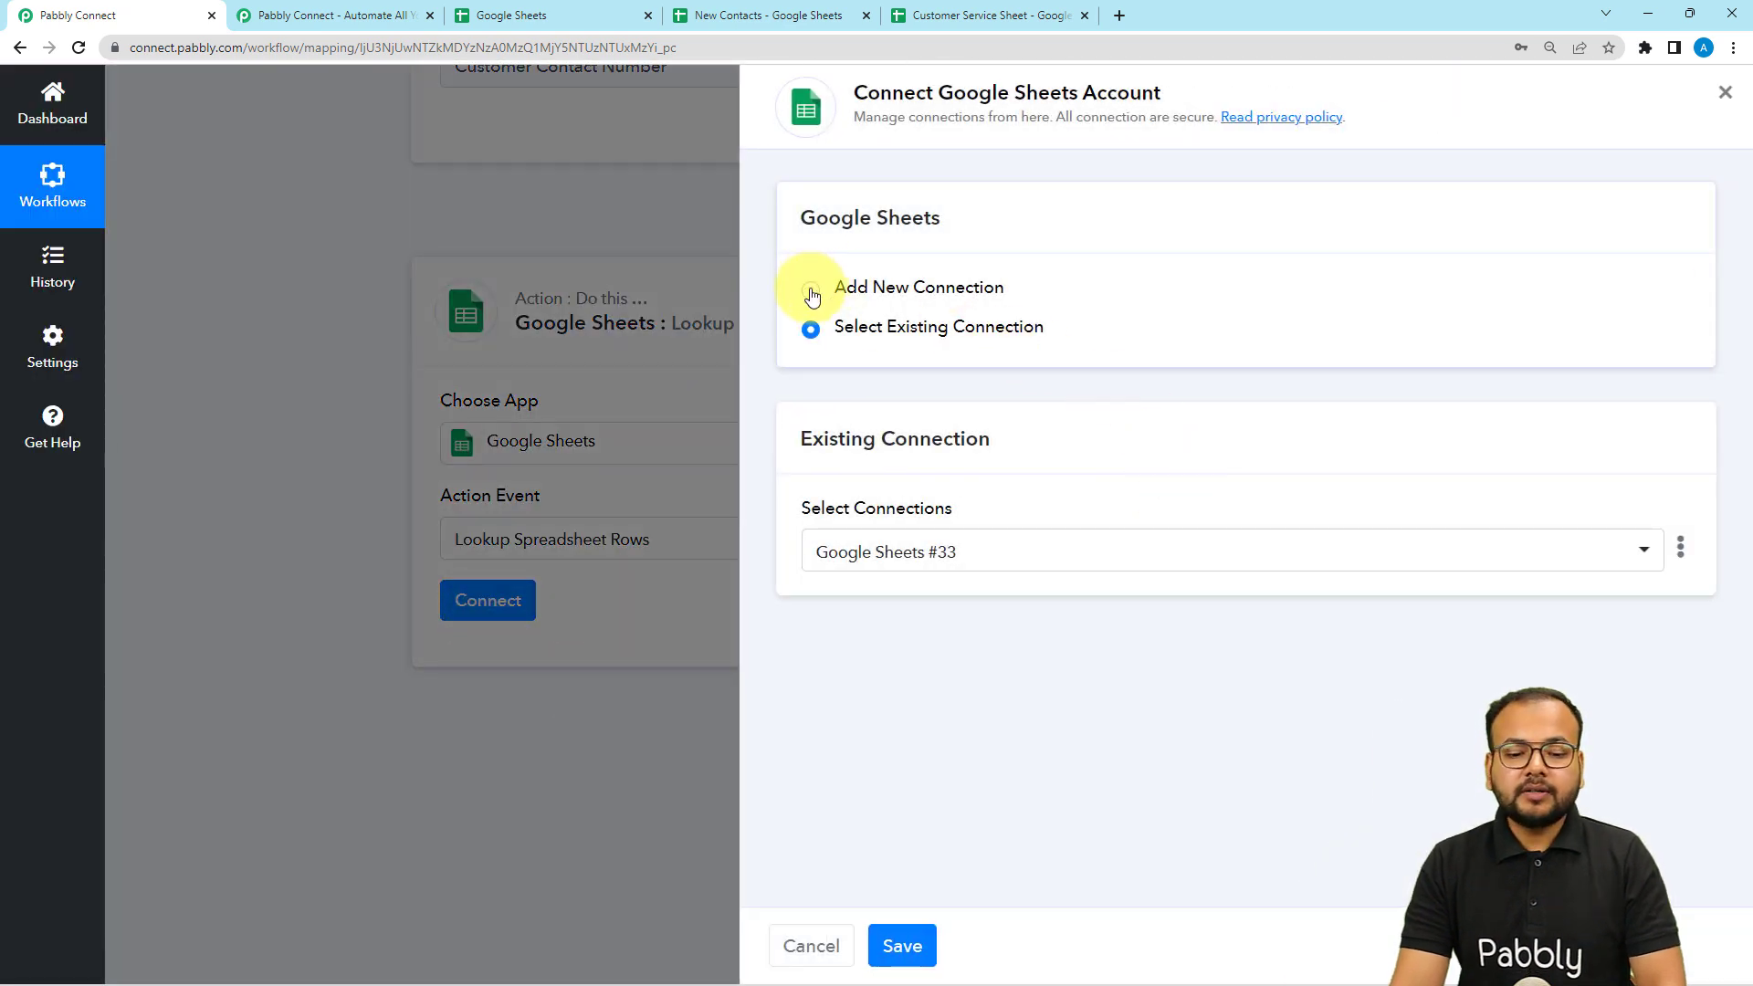
click(812, 293)
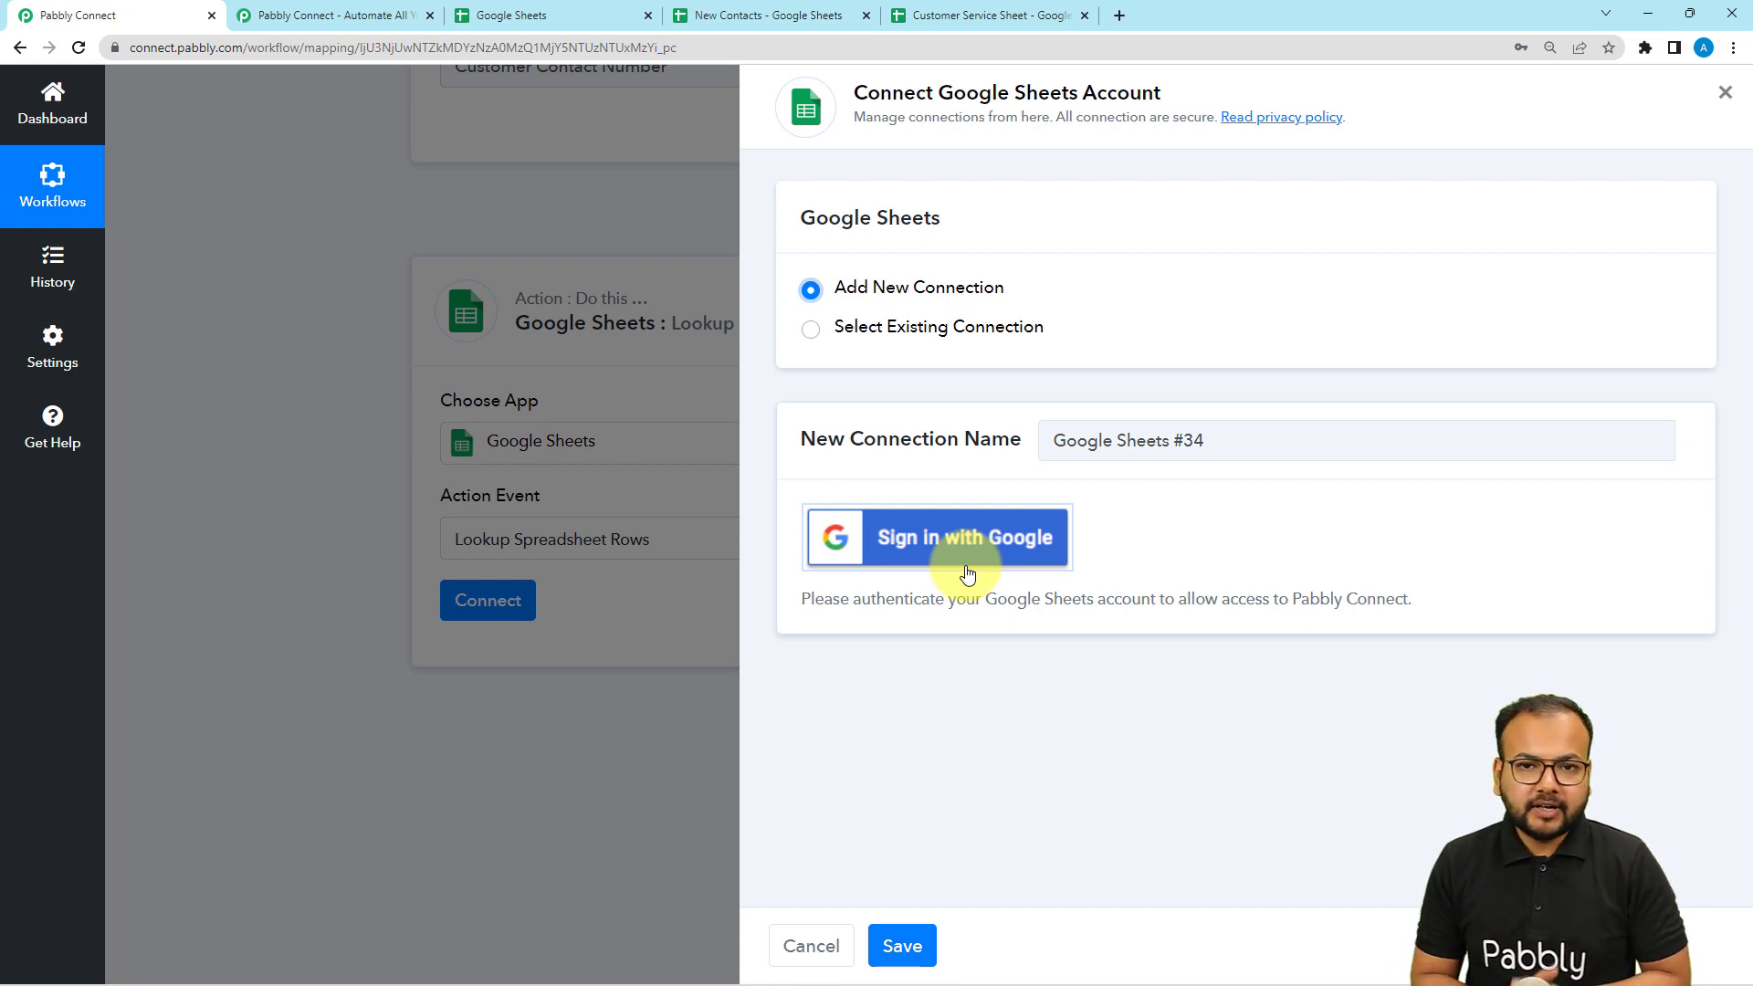
click(810, 331)
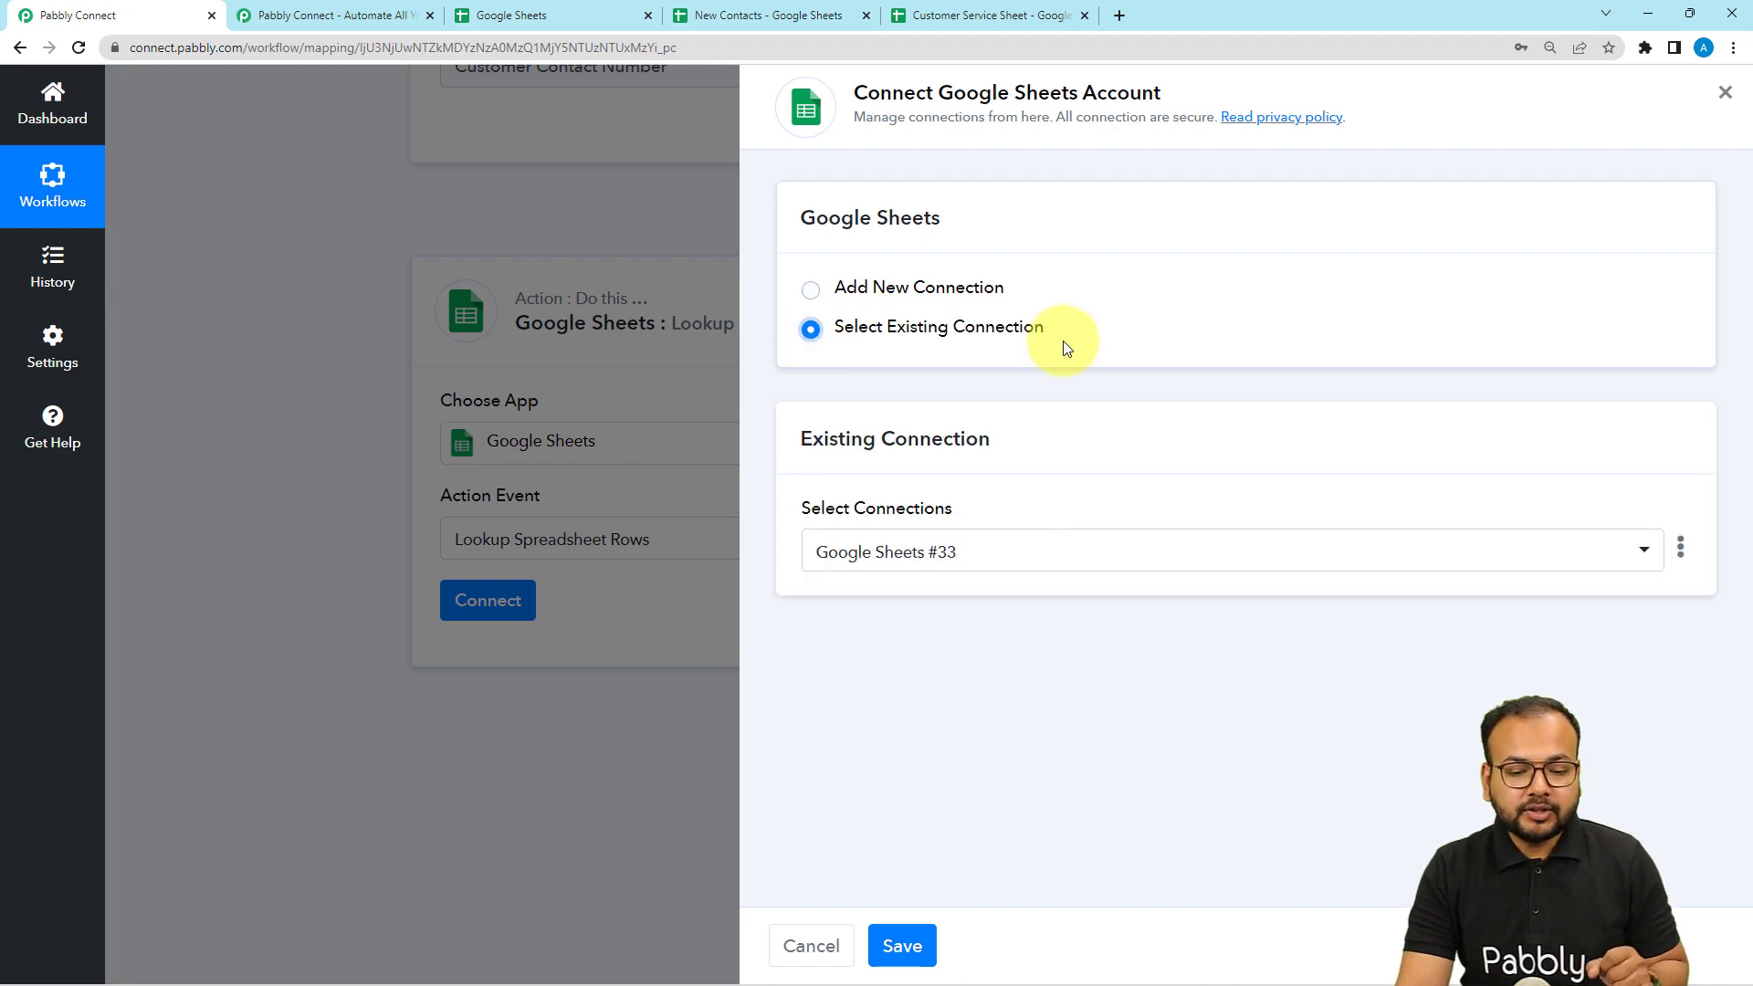
click(894, 560)
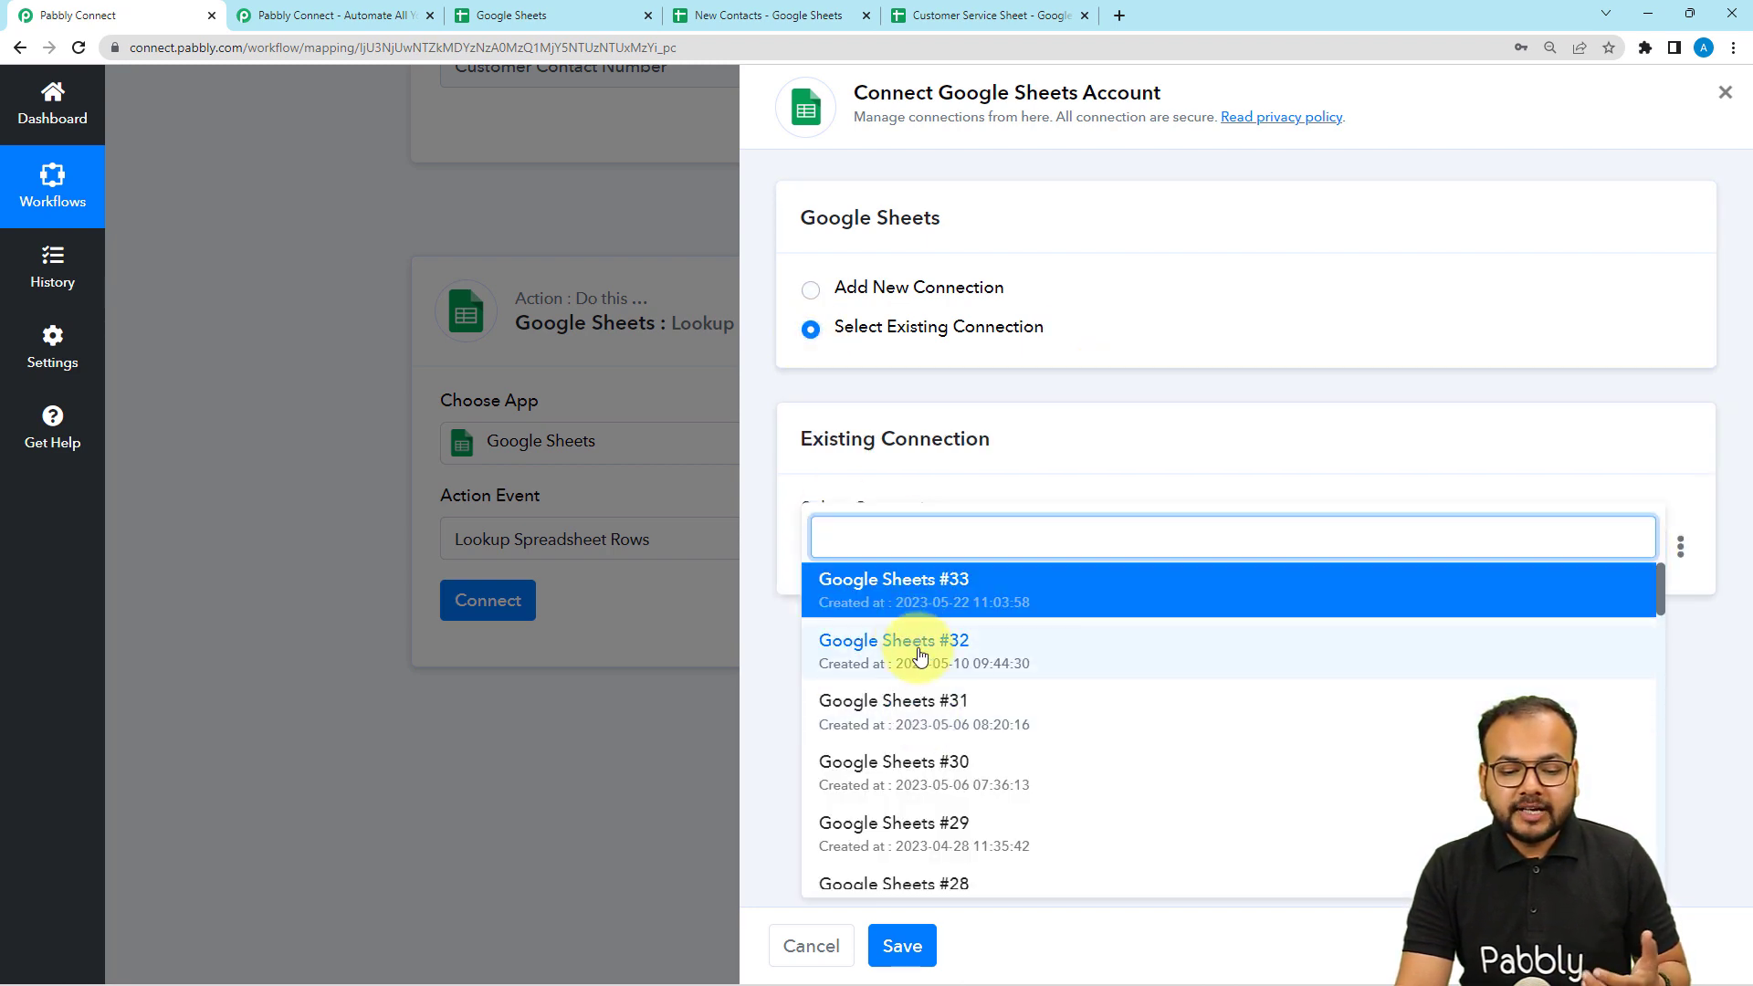
click(900, 591)
click(900, 554)
click(903, 579)
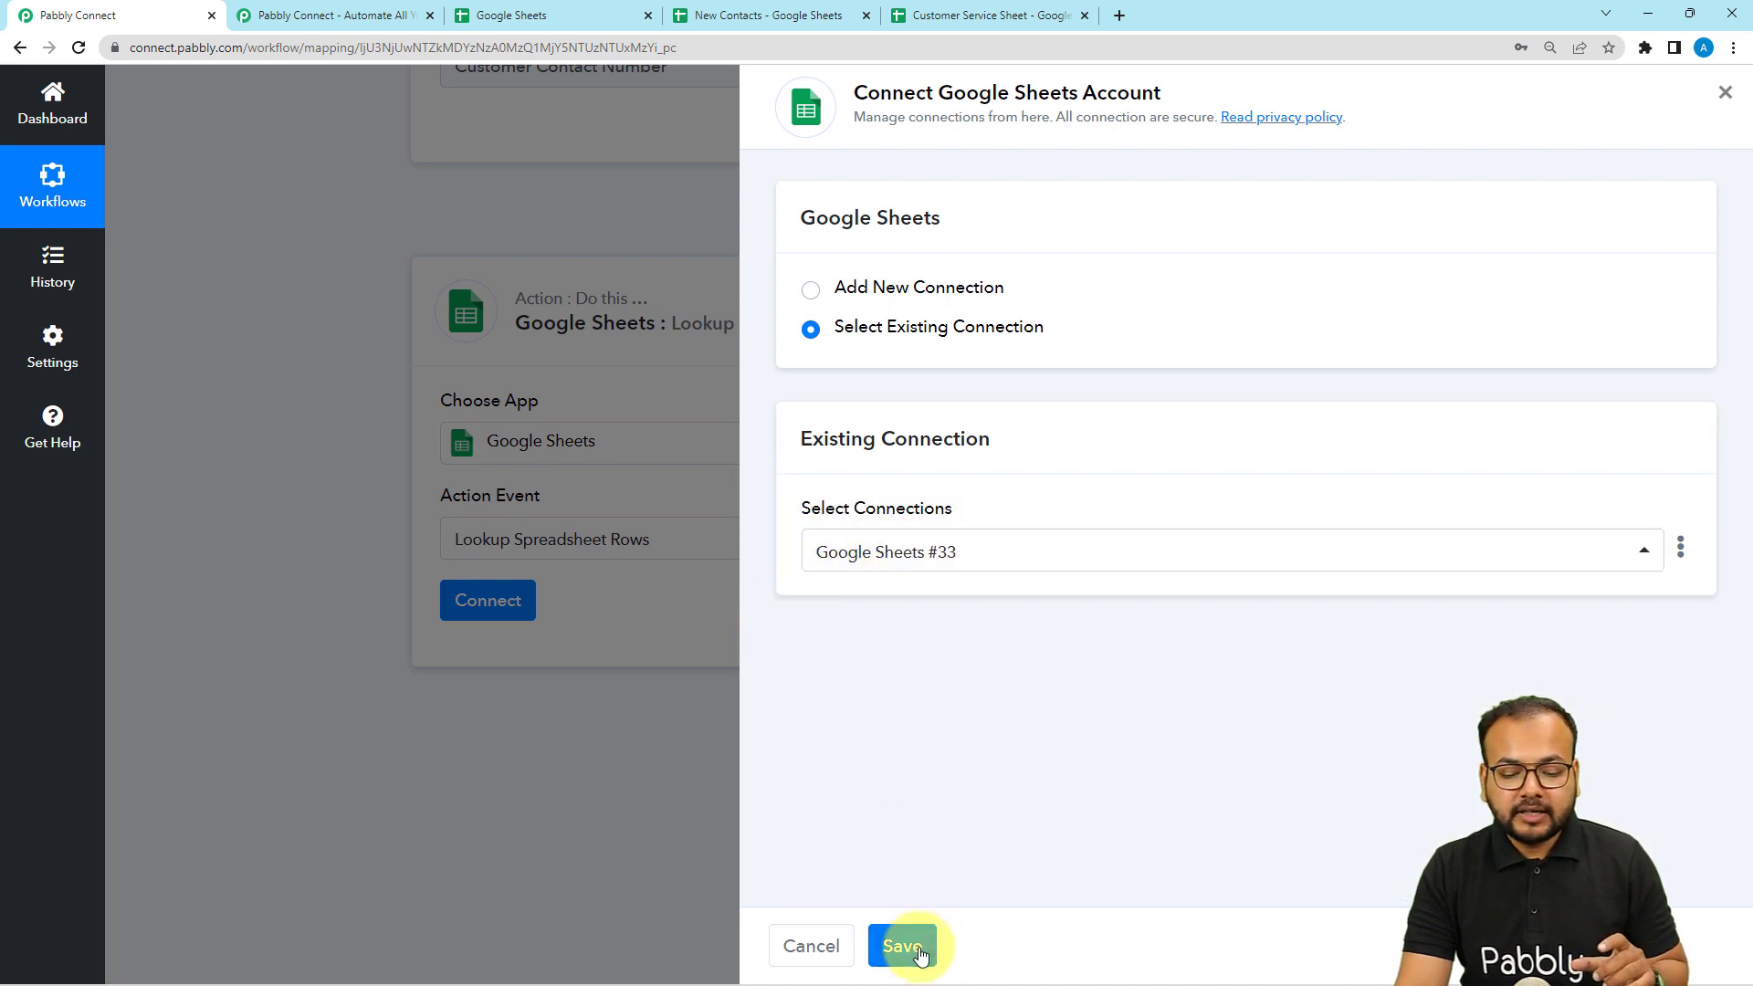
click(902, 946)
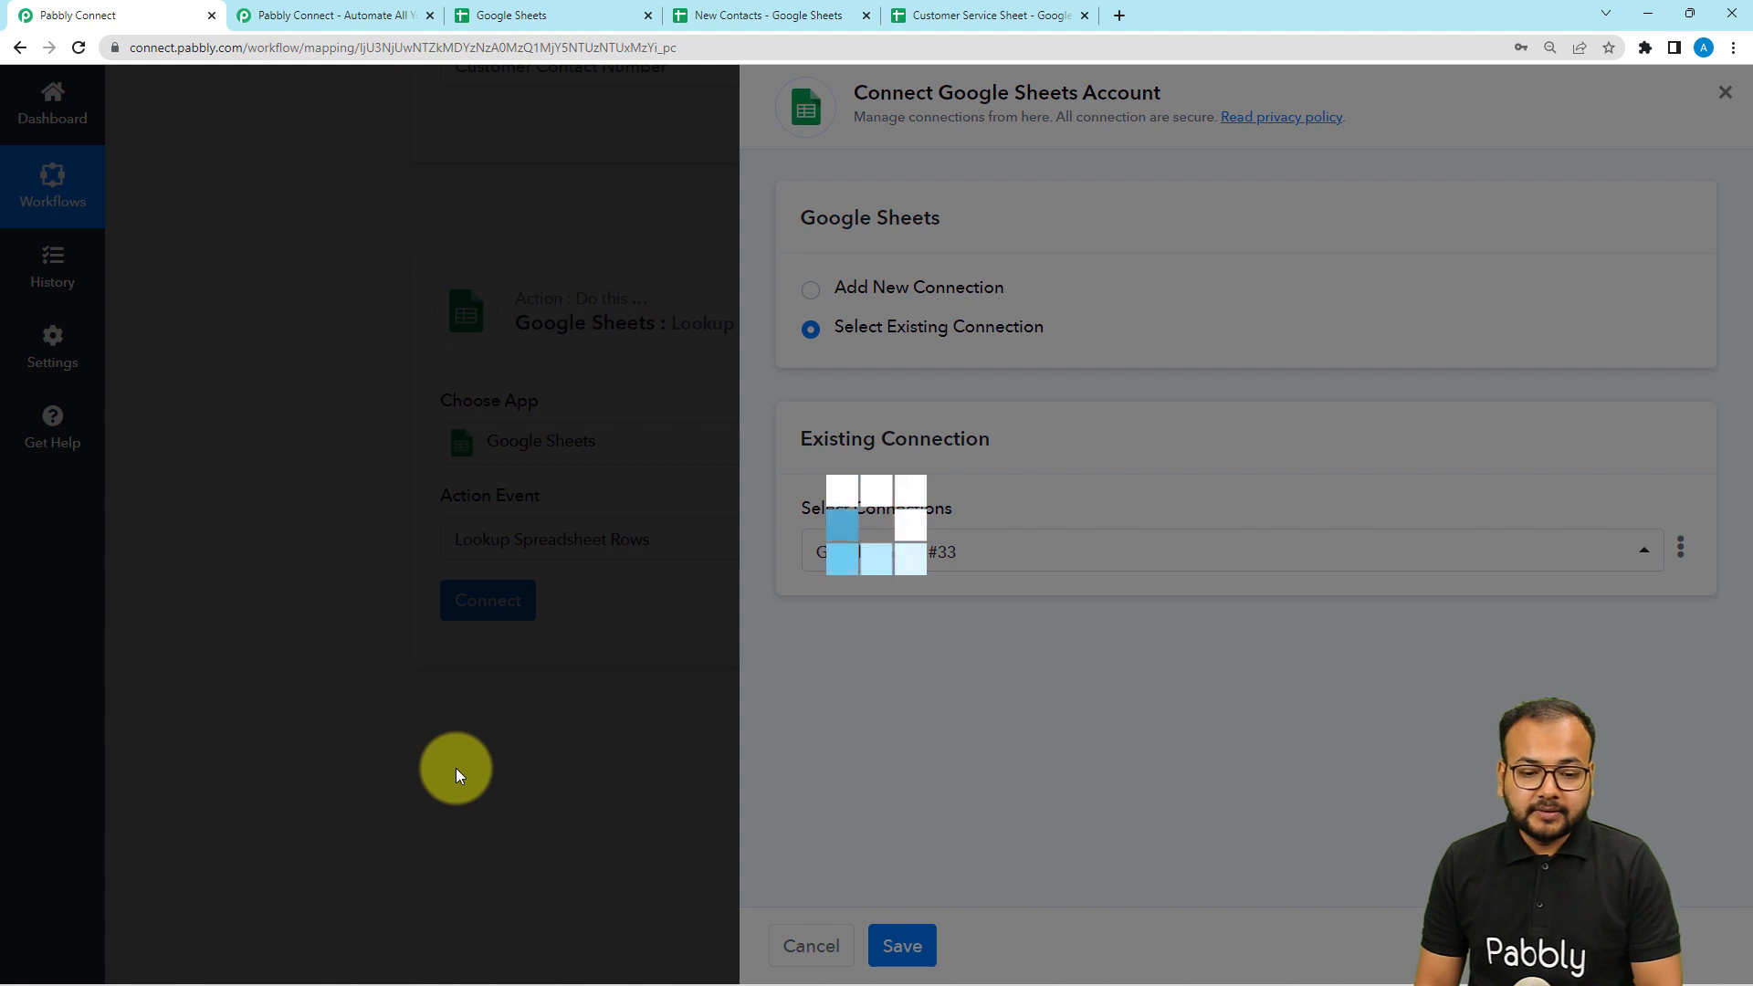
Set the lookup action's spreadsheet to New Contacts, and check the sheet name in that spreadsheet.
scroll(241, 557, down, 3)
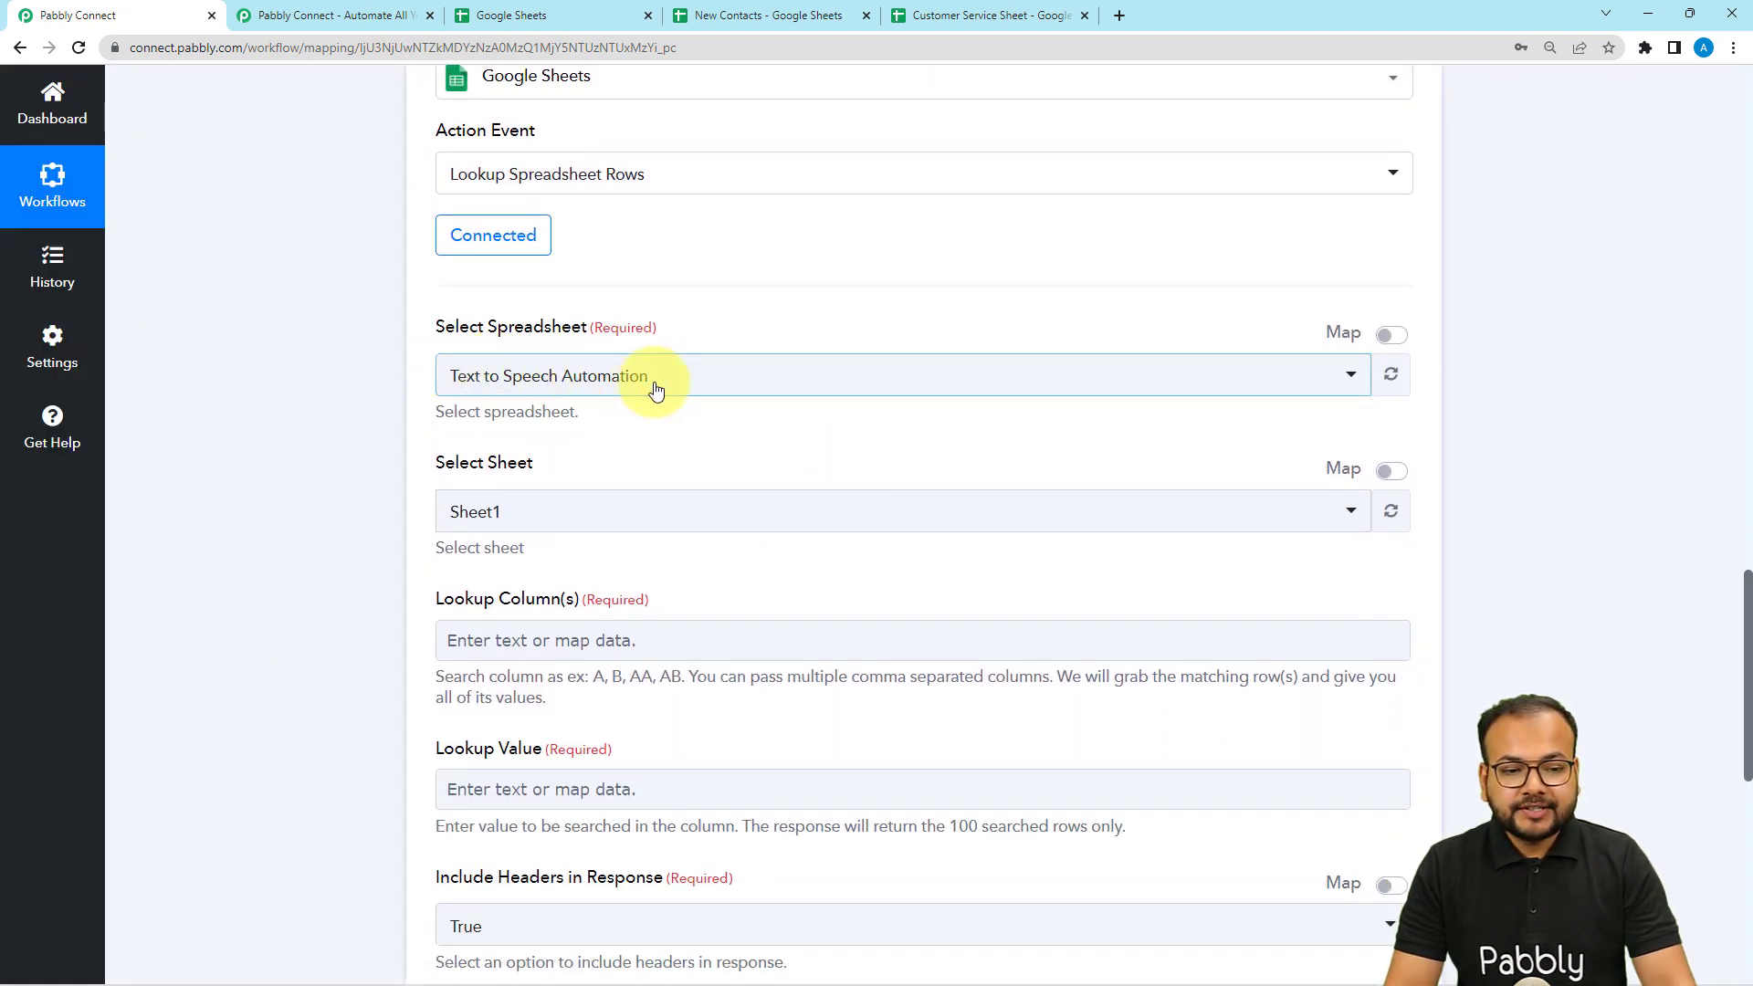
click(721, 15)
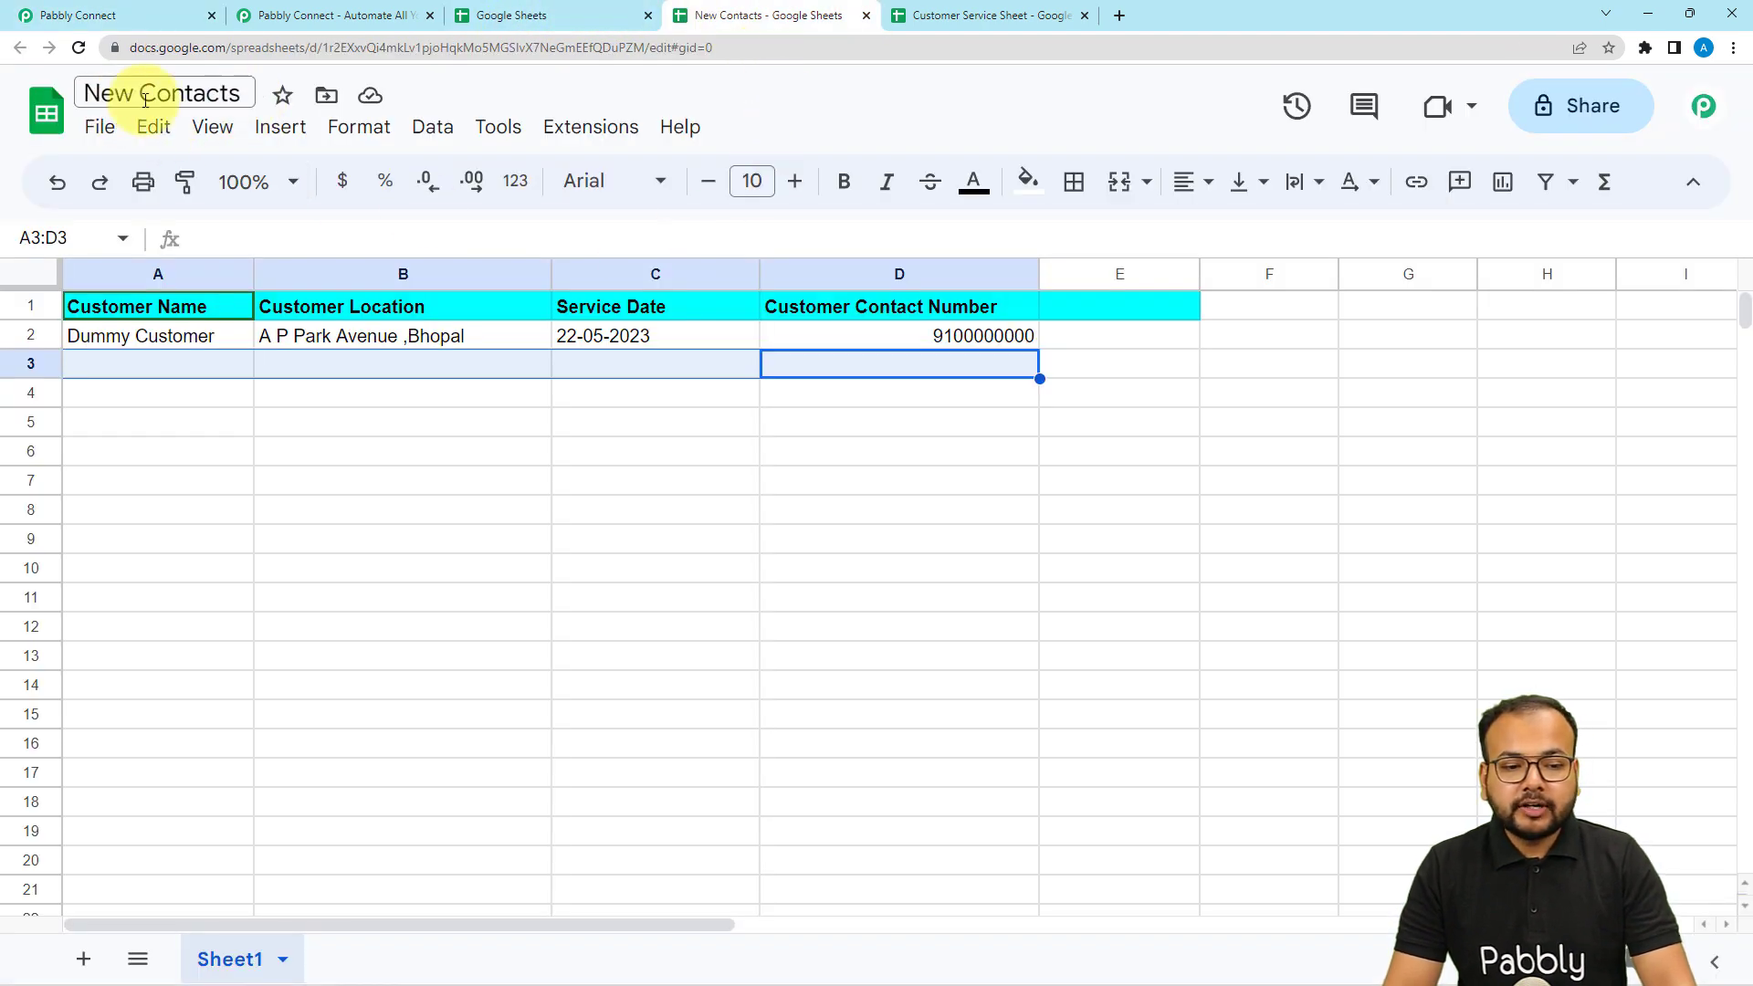
click(945, 16)
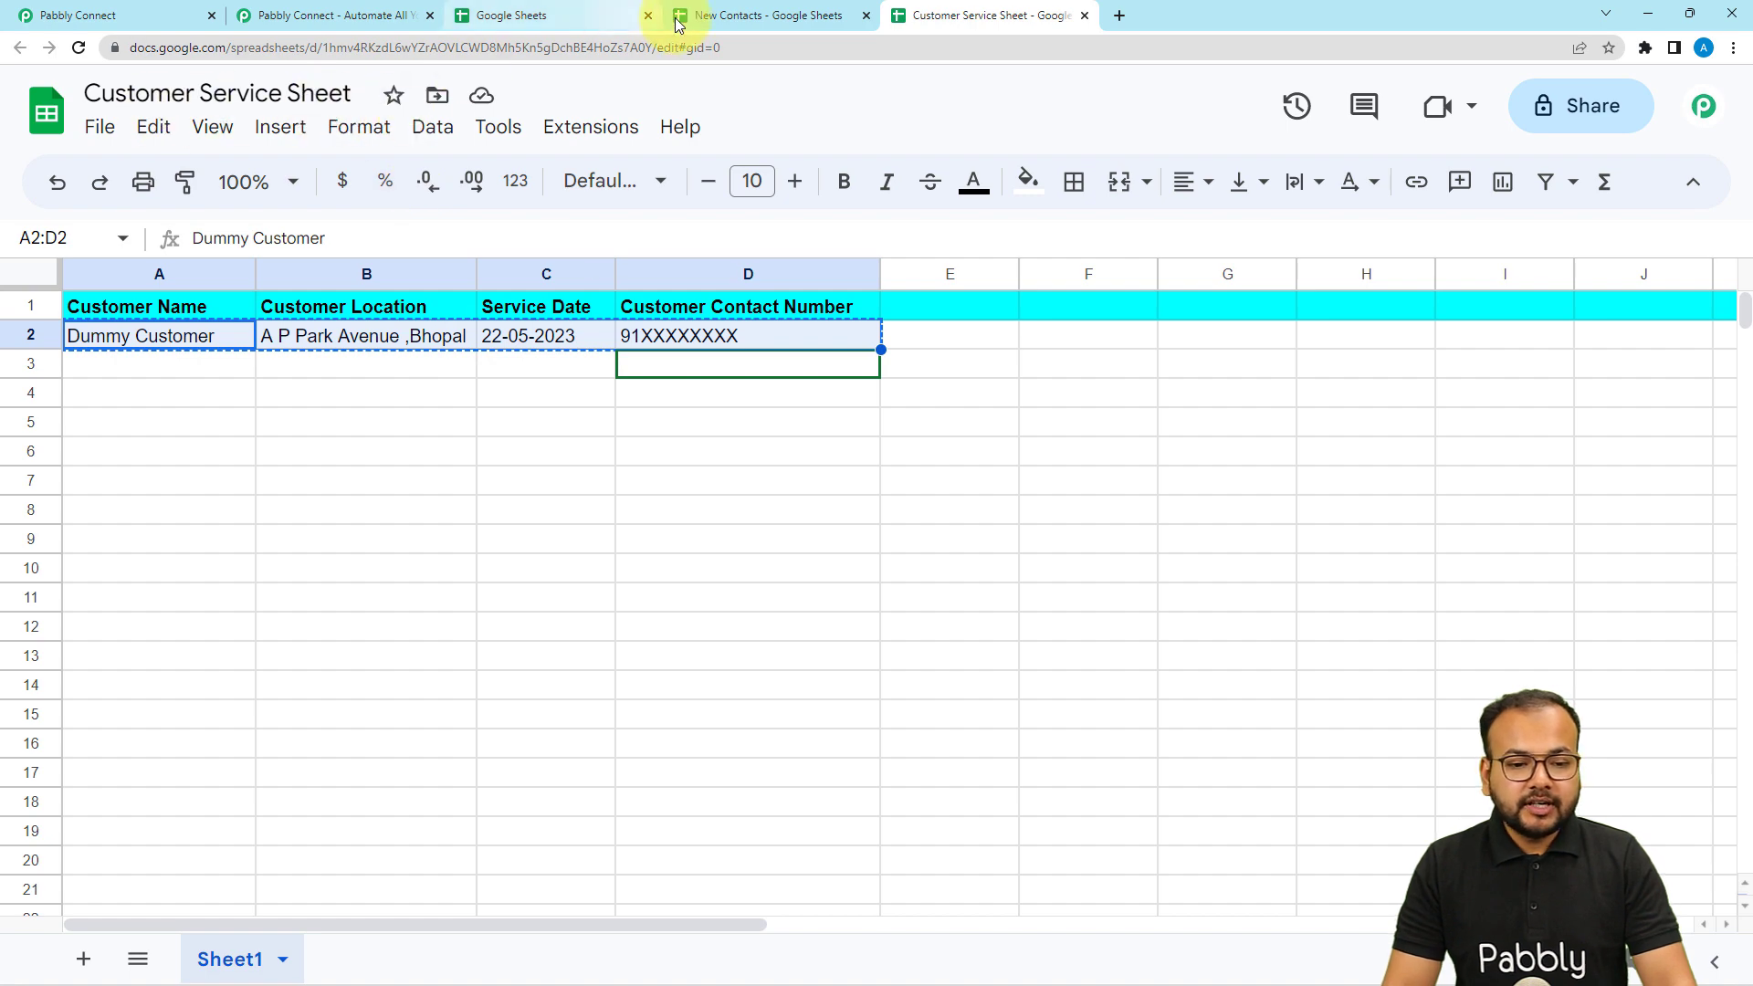
click(721, 20)
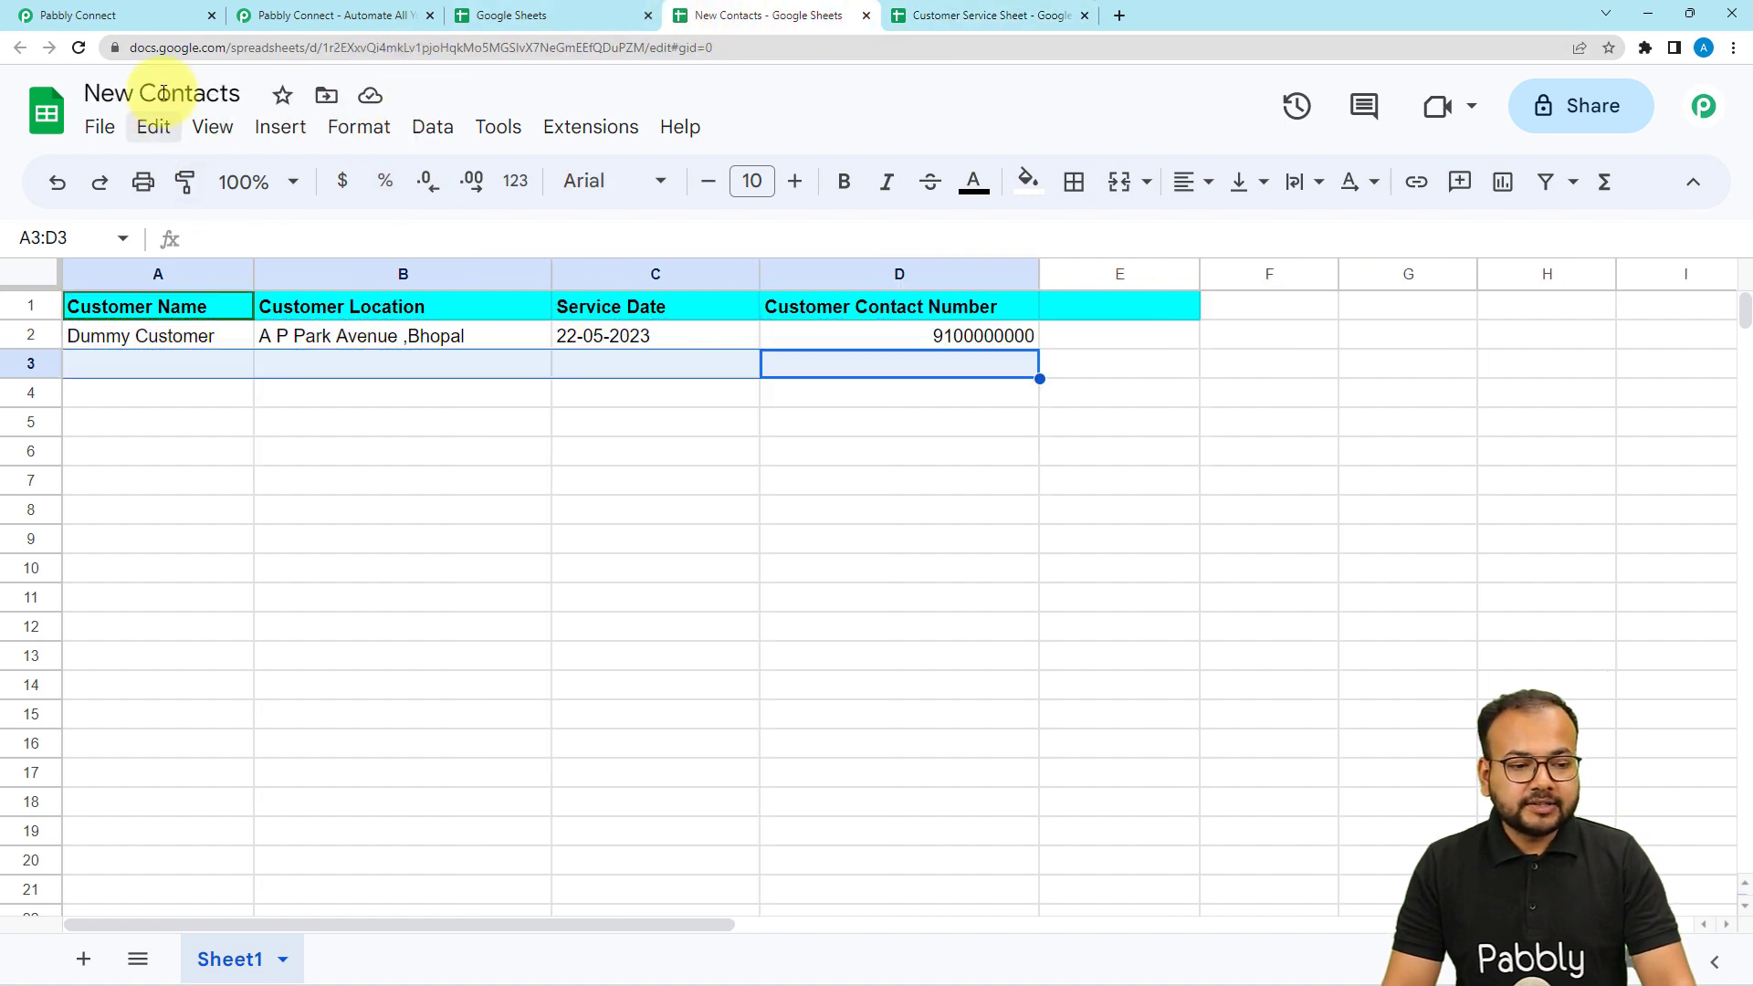
click(142, 16)
click(480, 377)
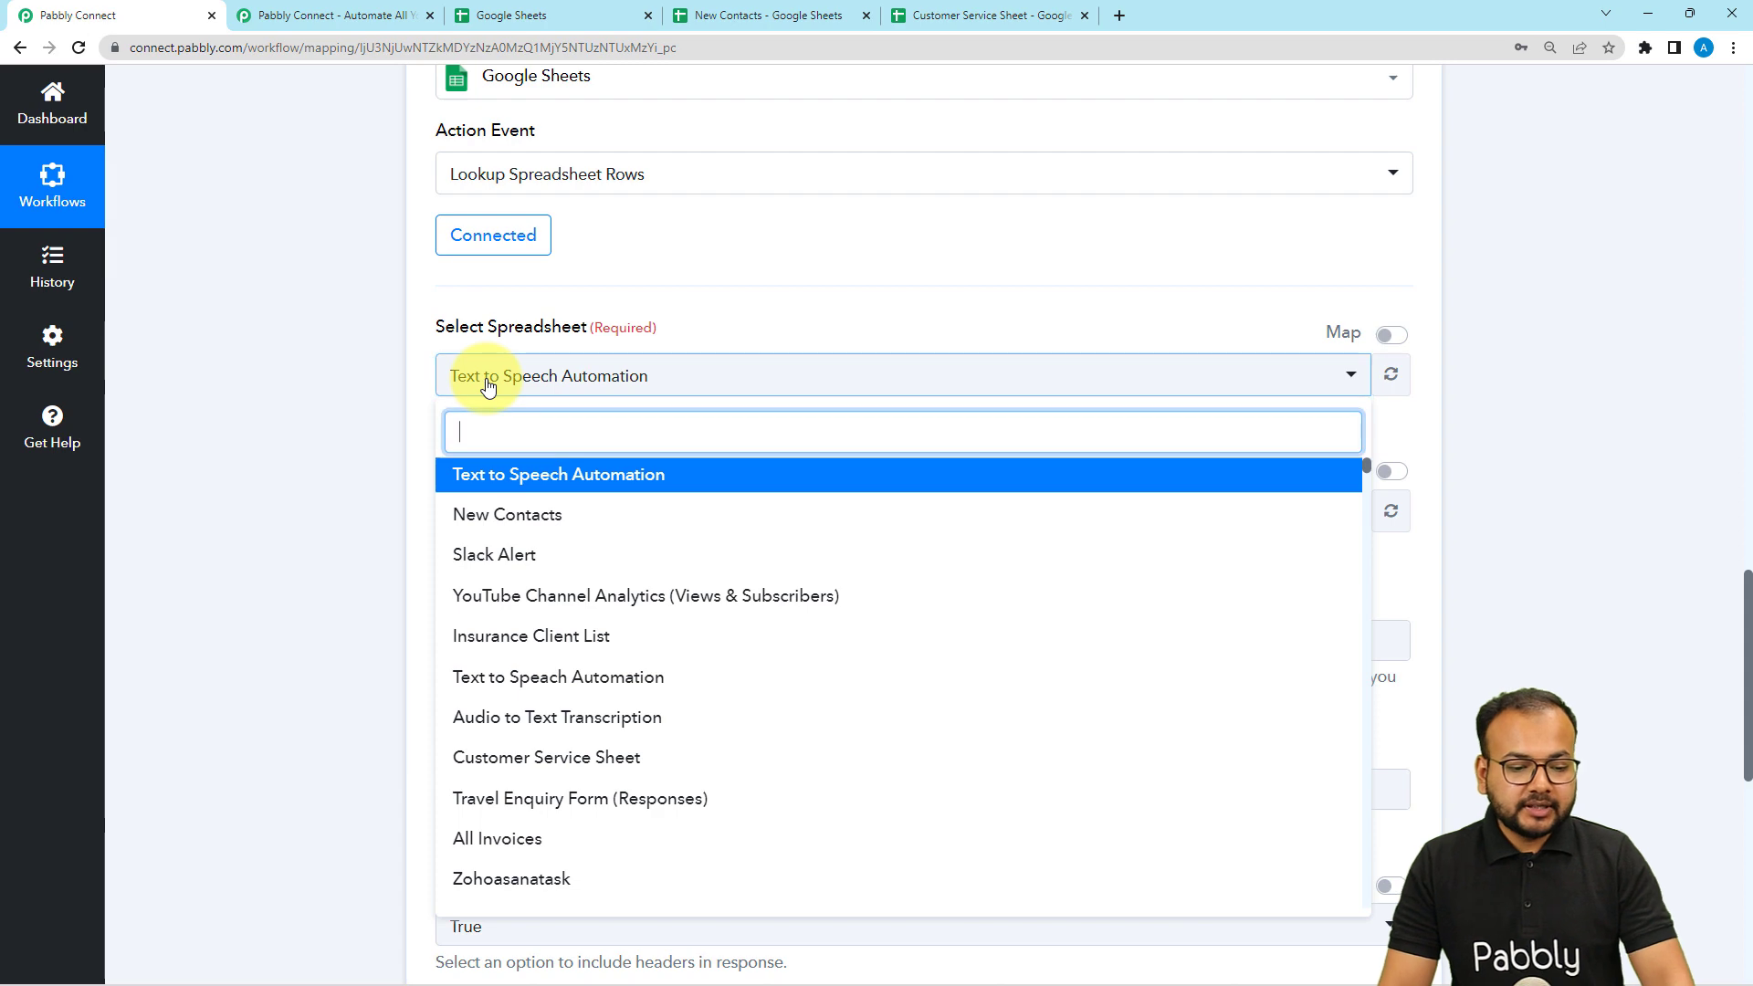
click(496, 516)
scroll(276, 432, down, 3)
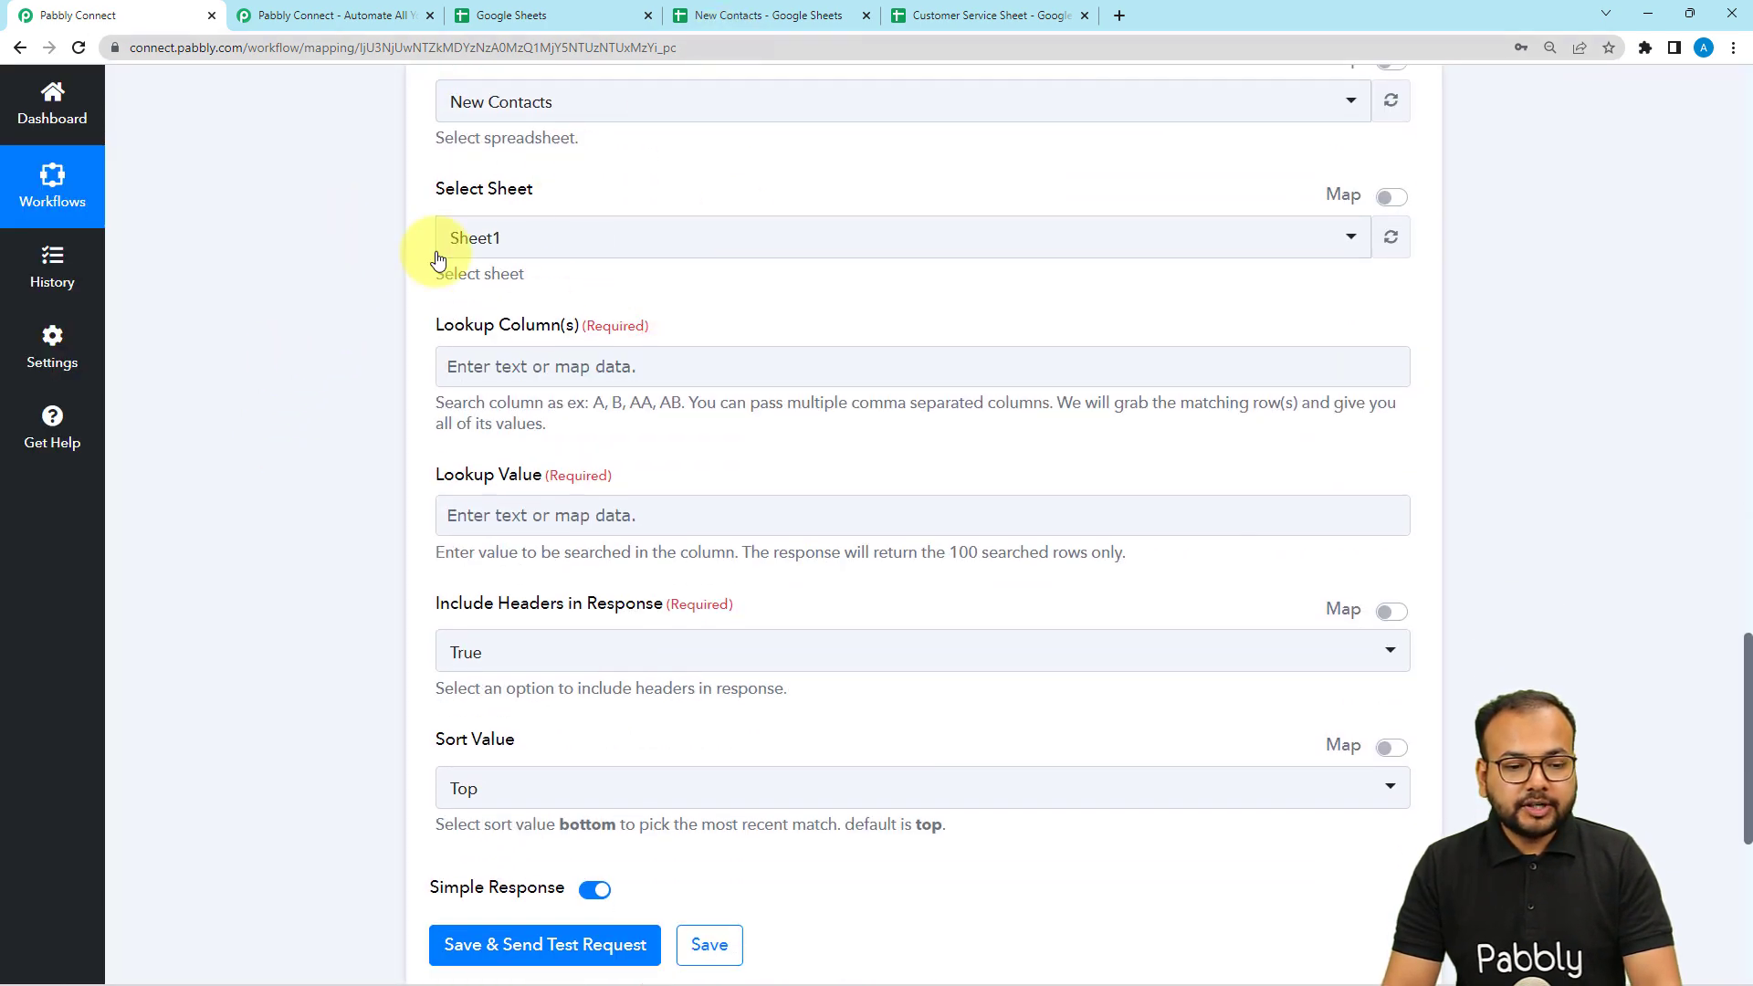
click(696, 22)
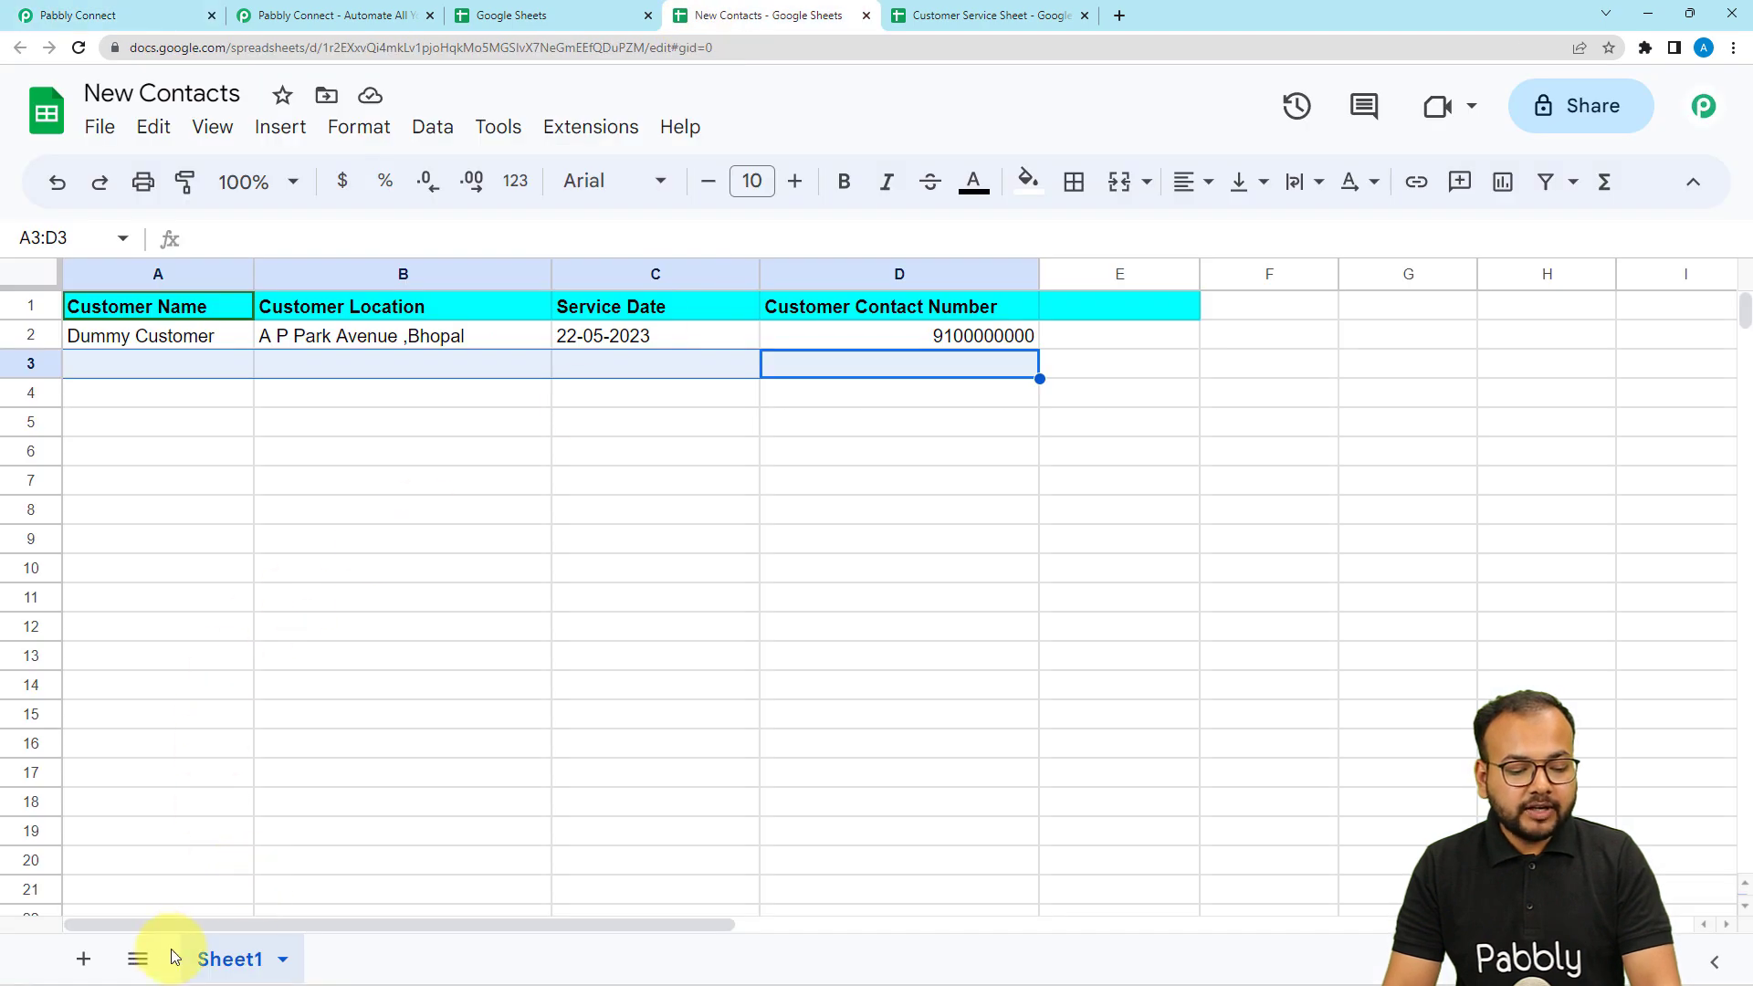
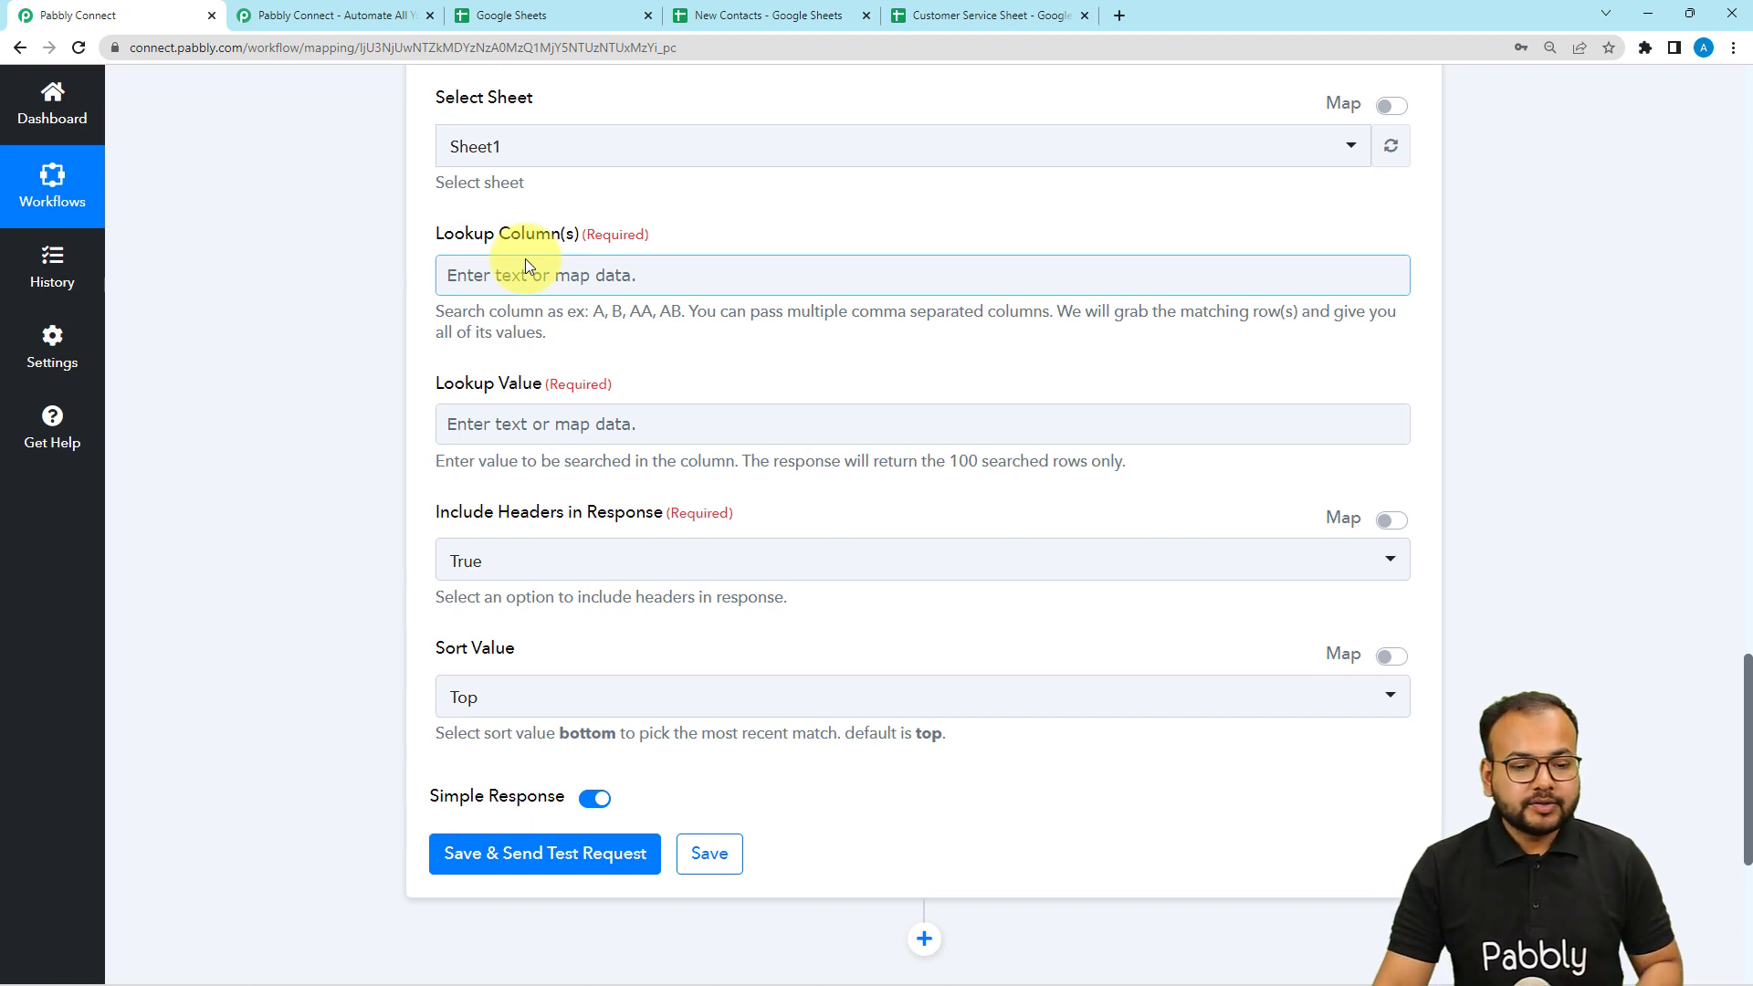
click(723, 97)
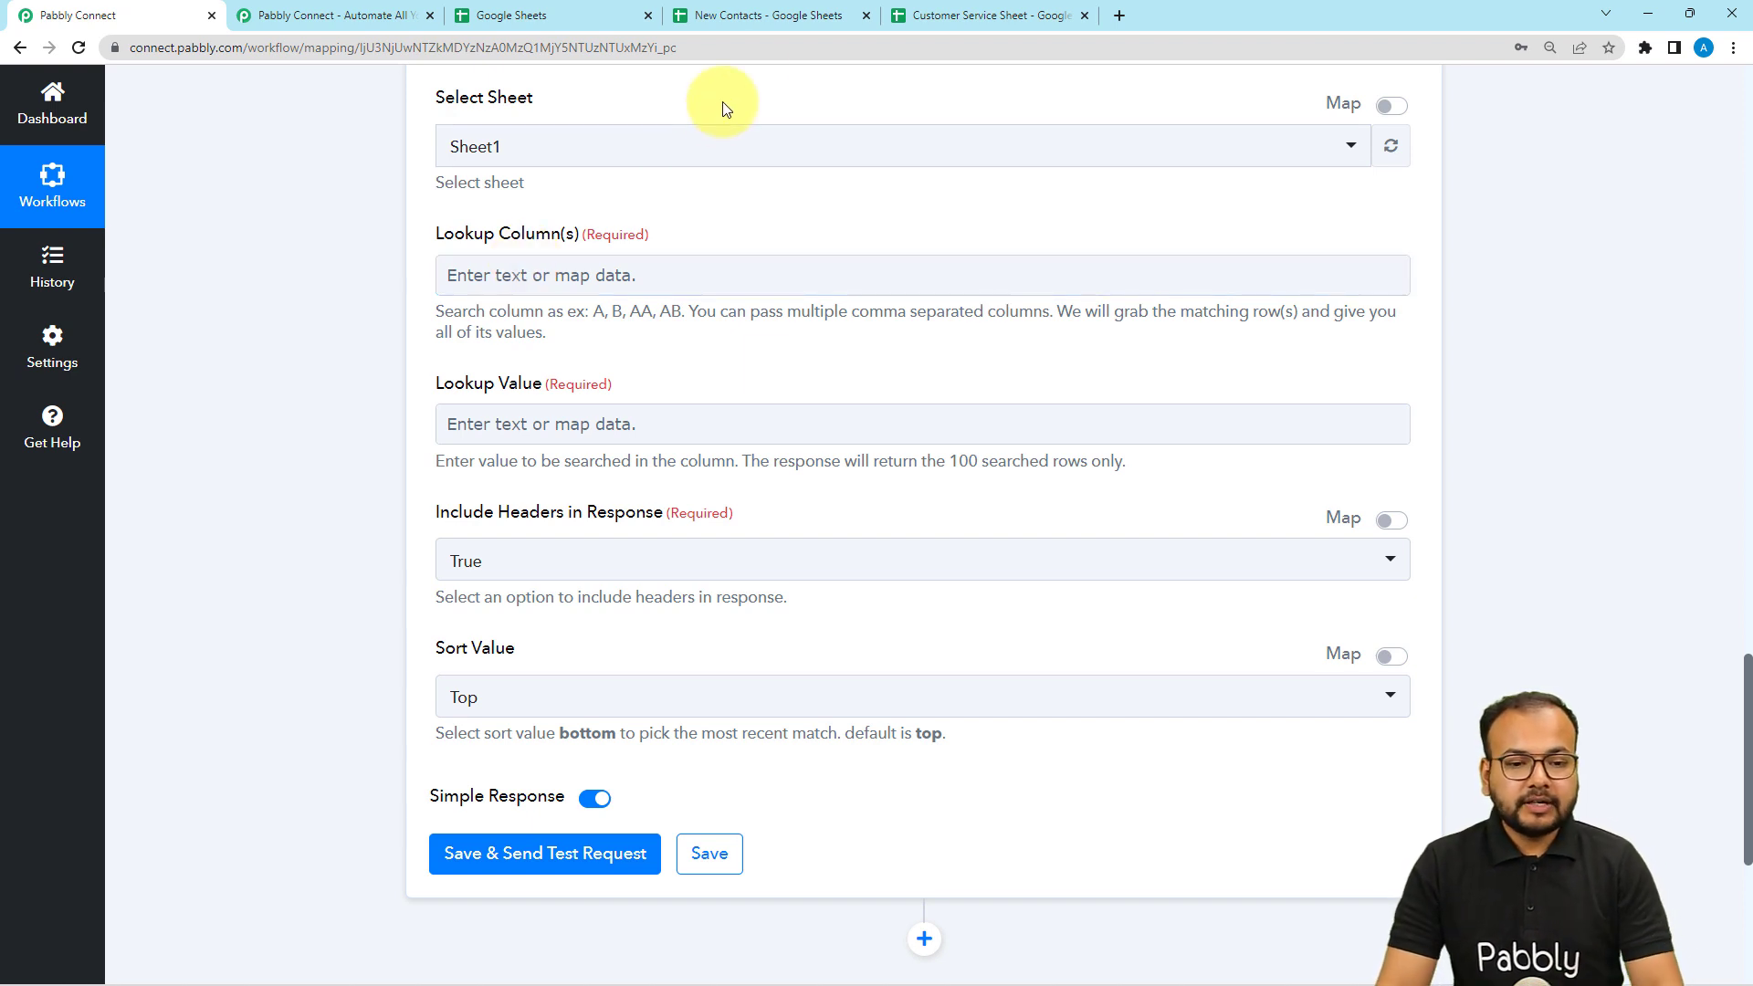
Compare the Customer Contact Number columns in the Customer Service Sheet and New Contacts spreadsheets, and set the lookup column to D.
click(977, 14)
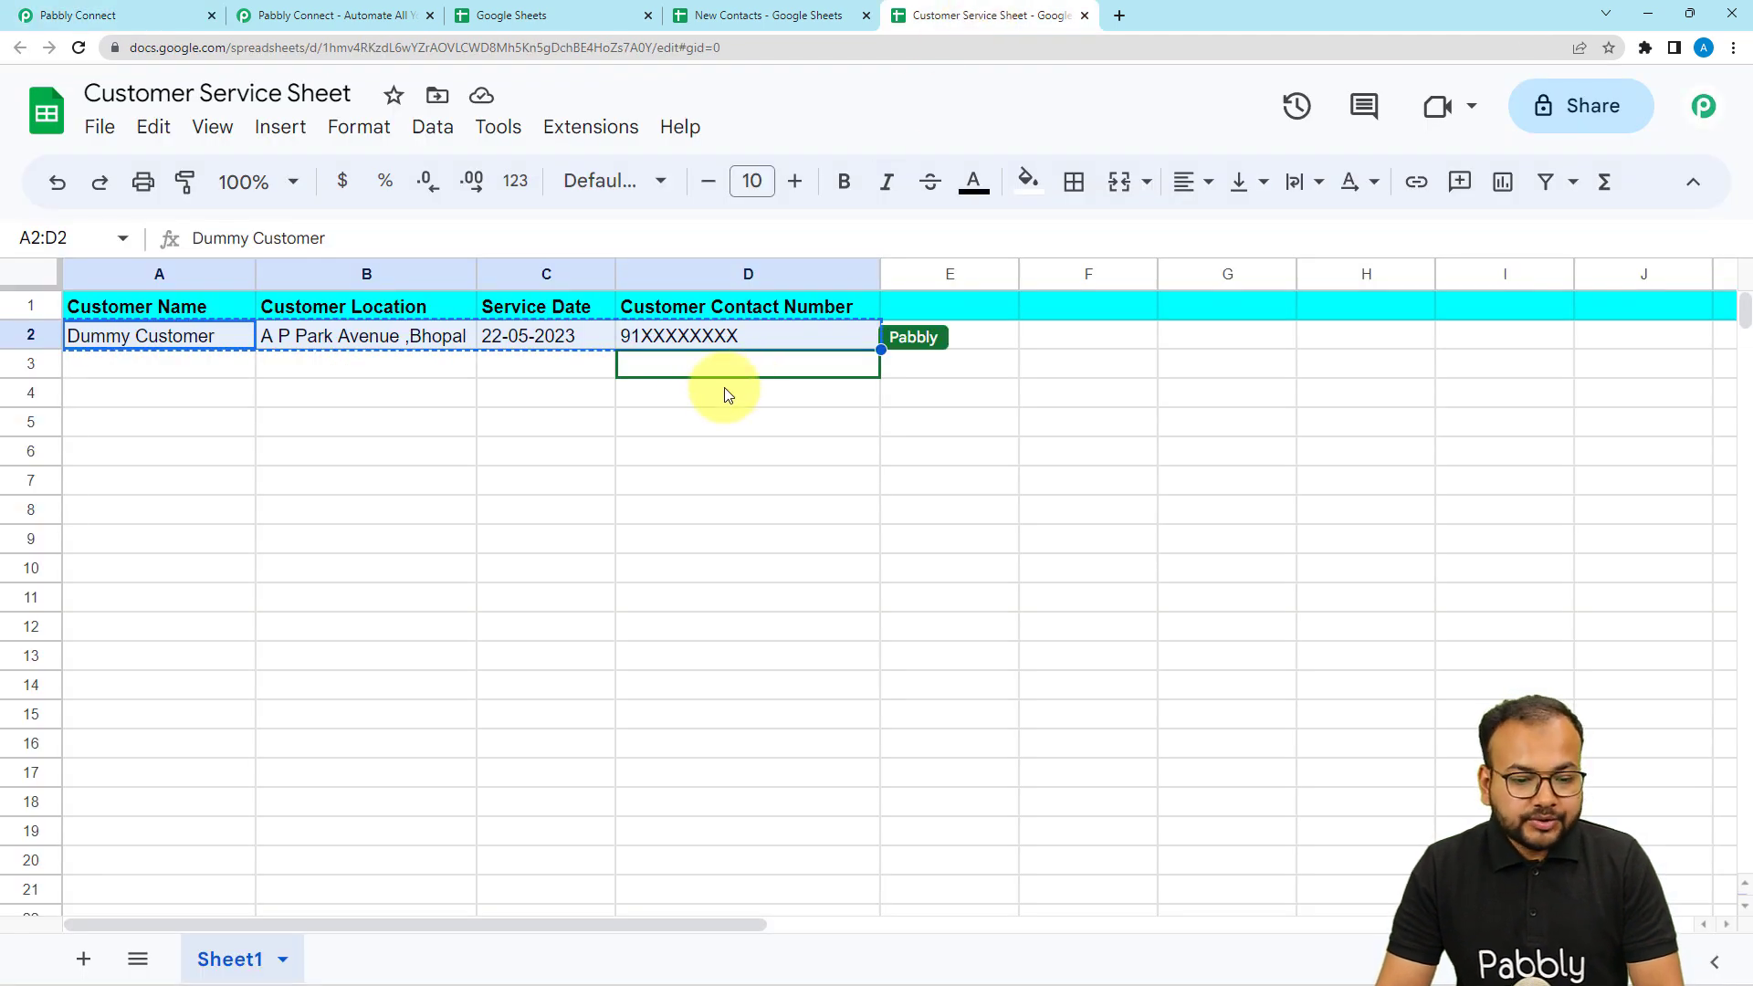
click(672, 341)
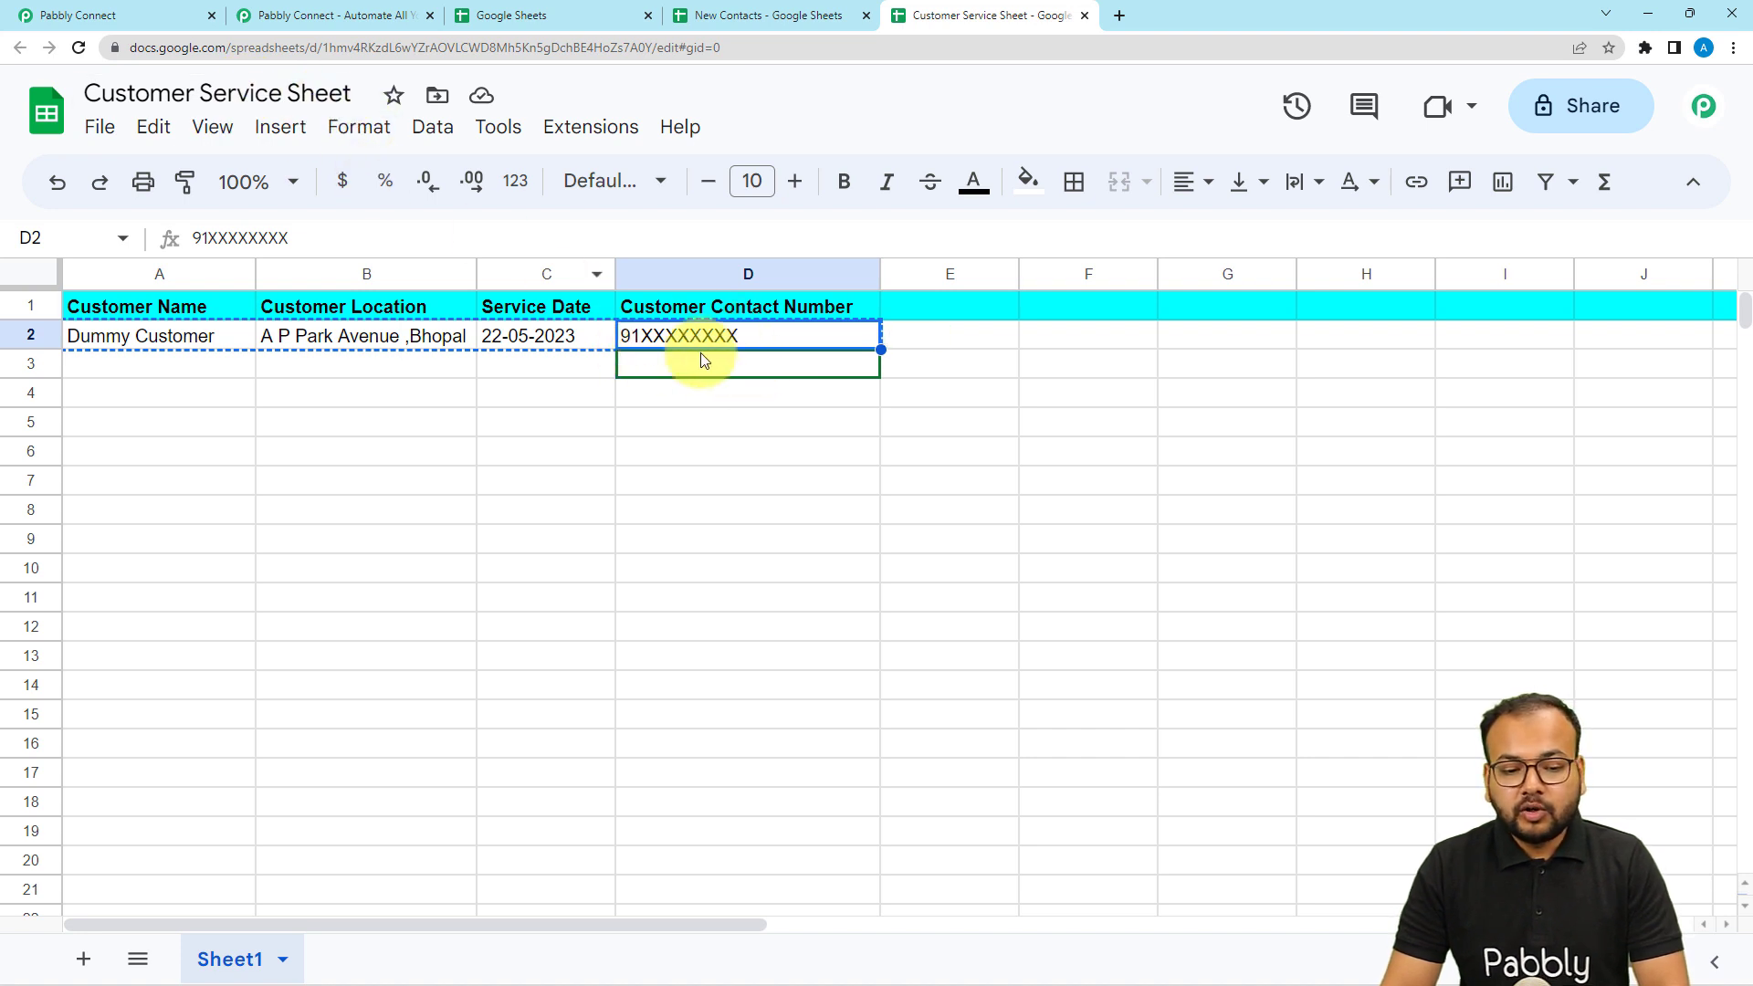
click(735, 16)
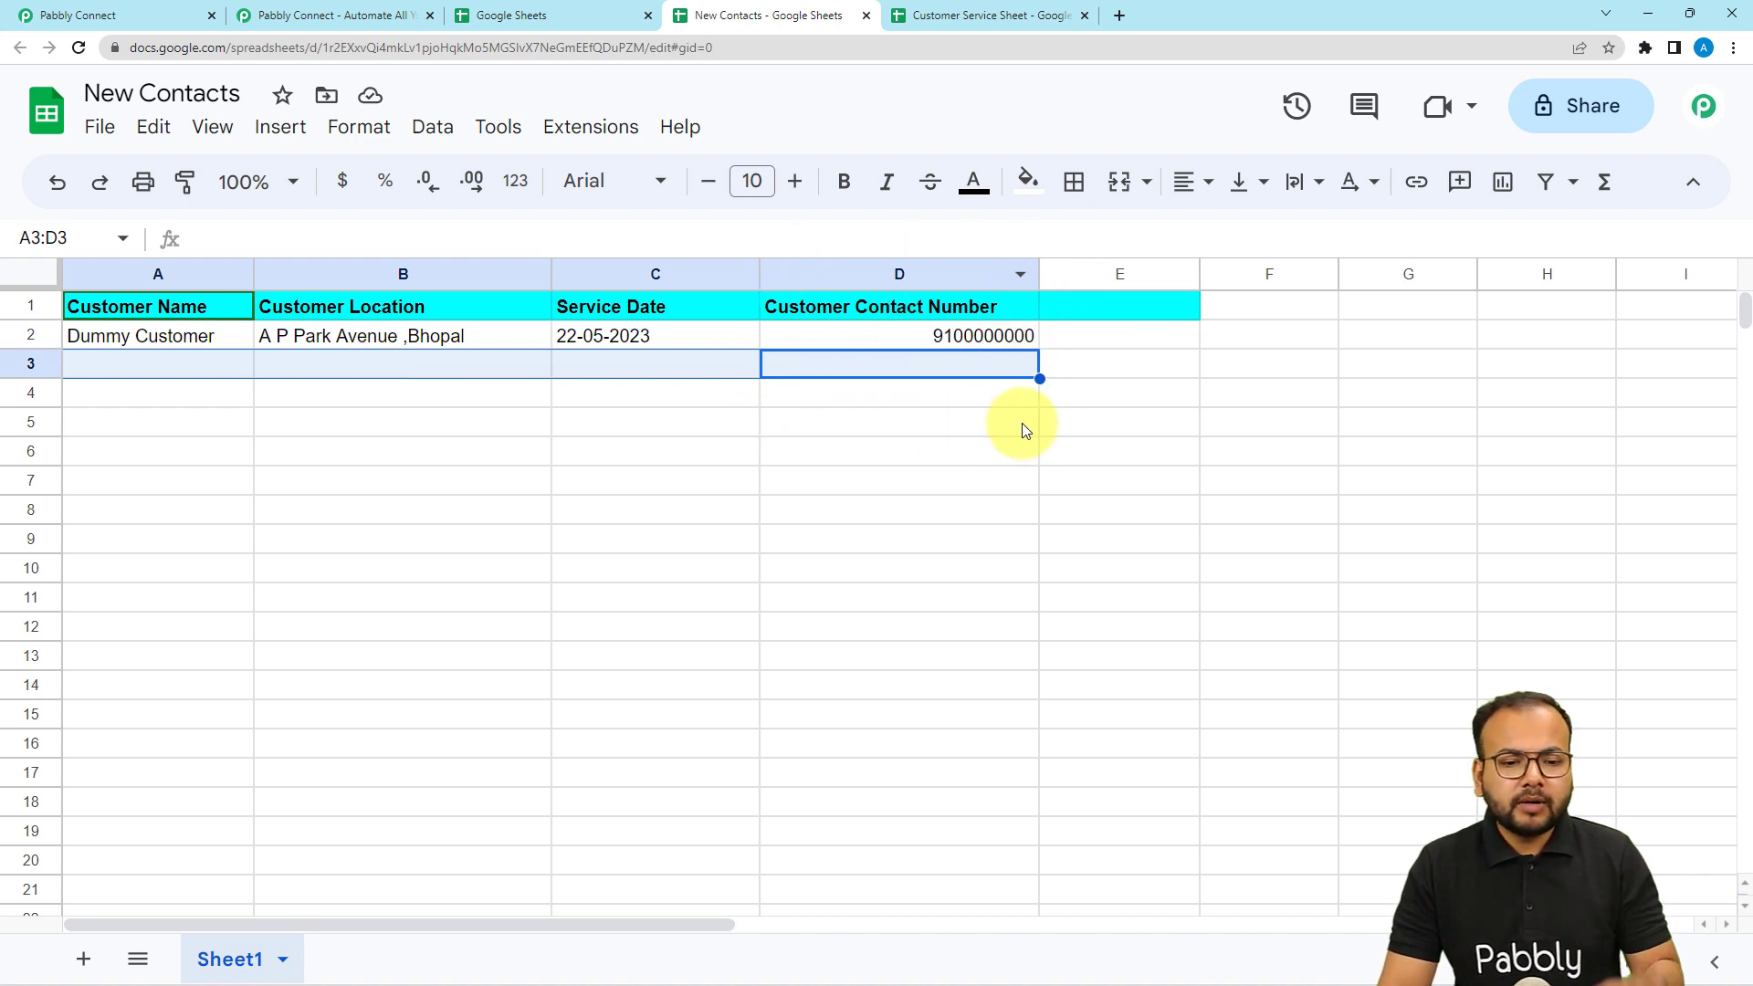
click(156, 15)
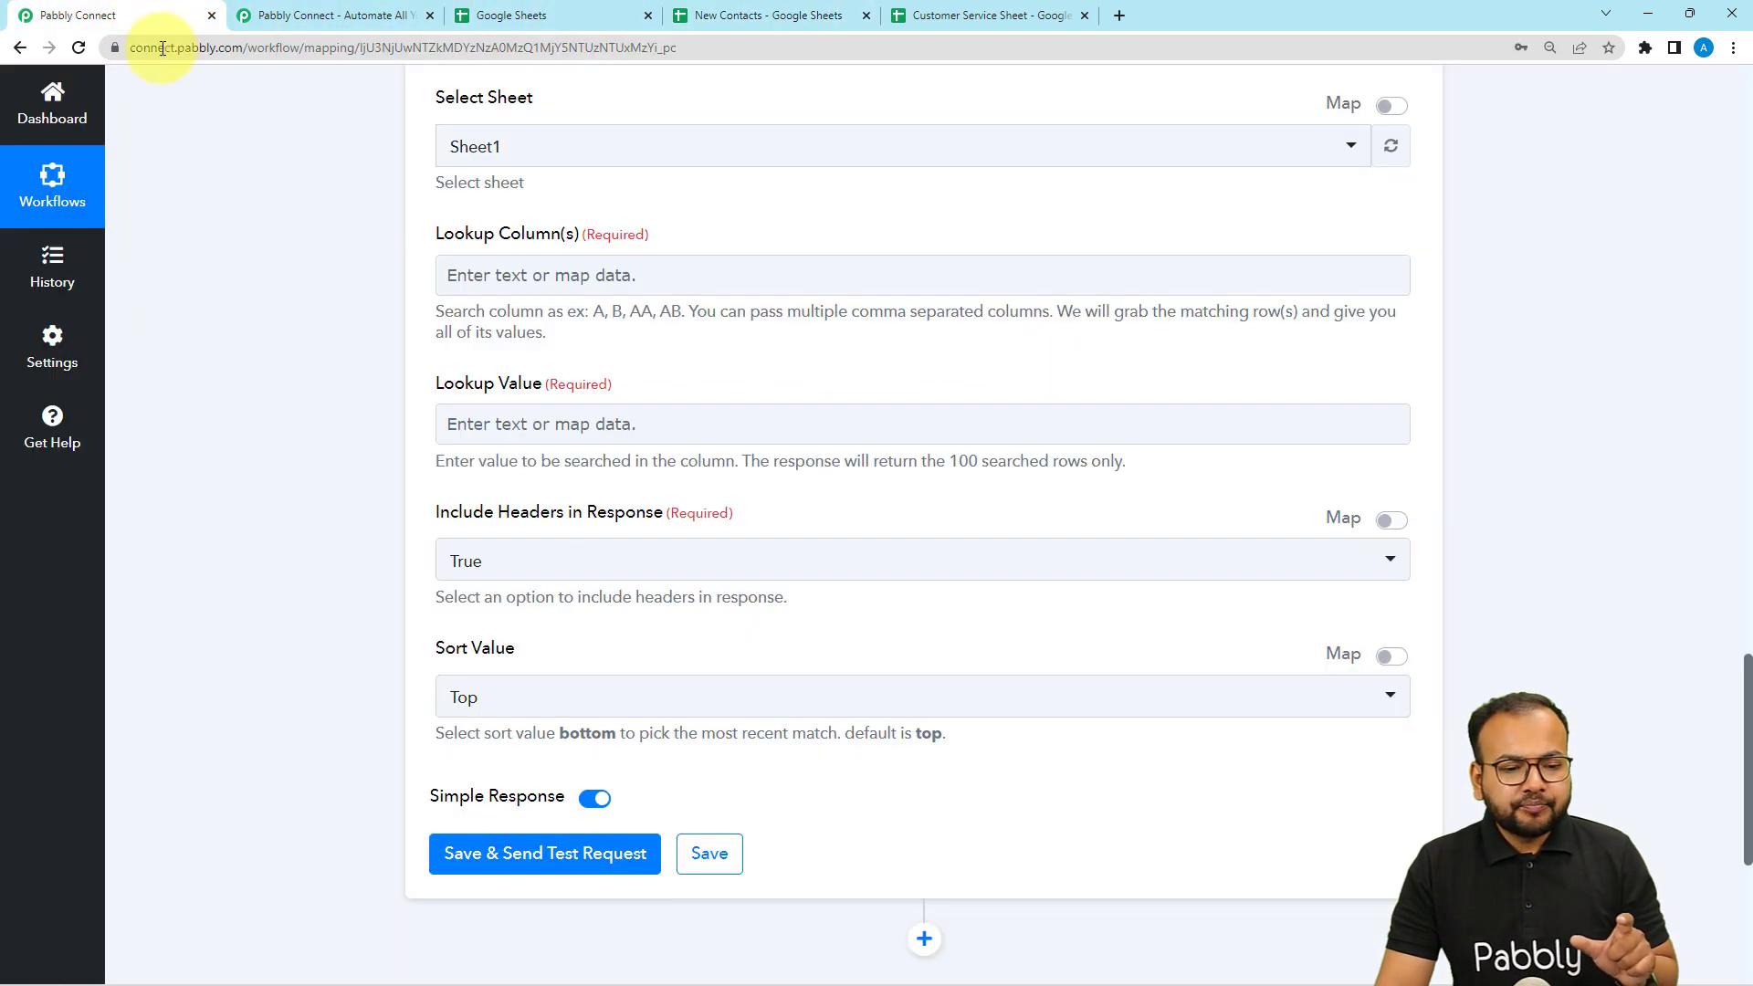
click(704, 19)
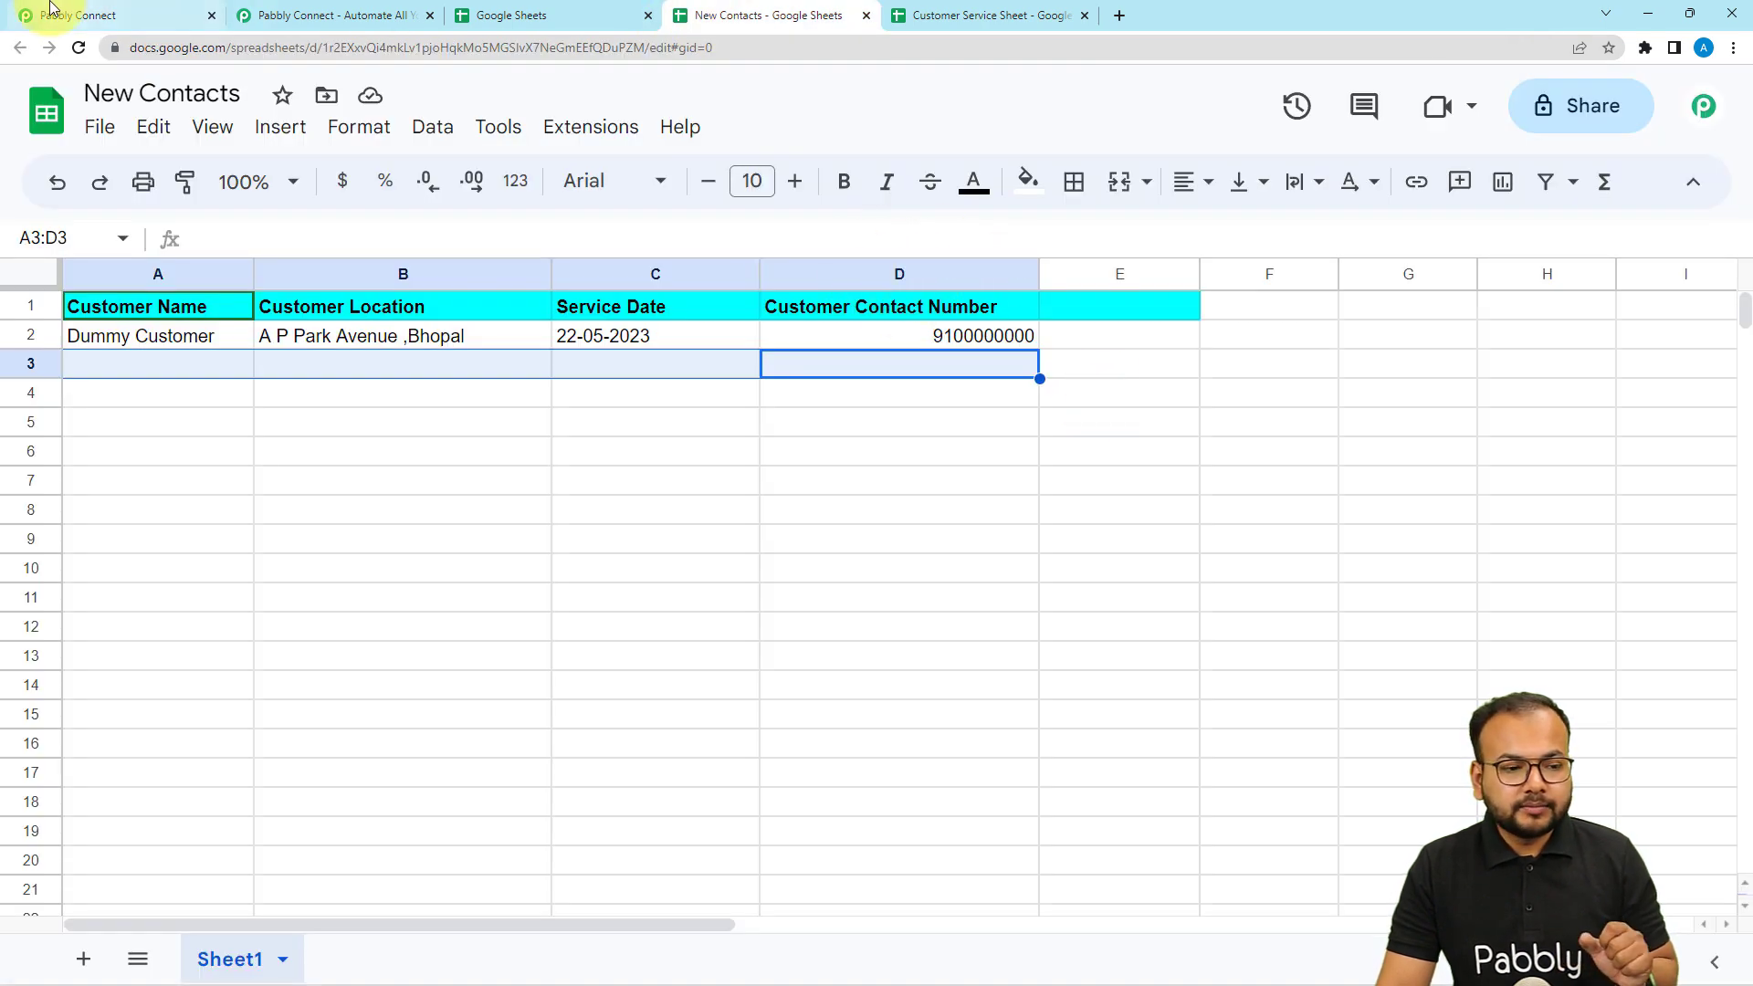
click(77, 14)
click(578, 277)
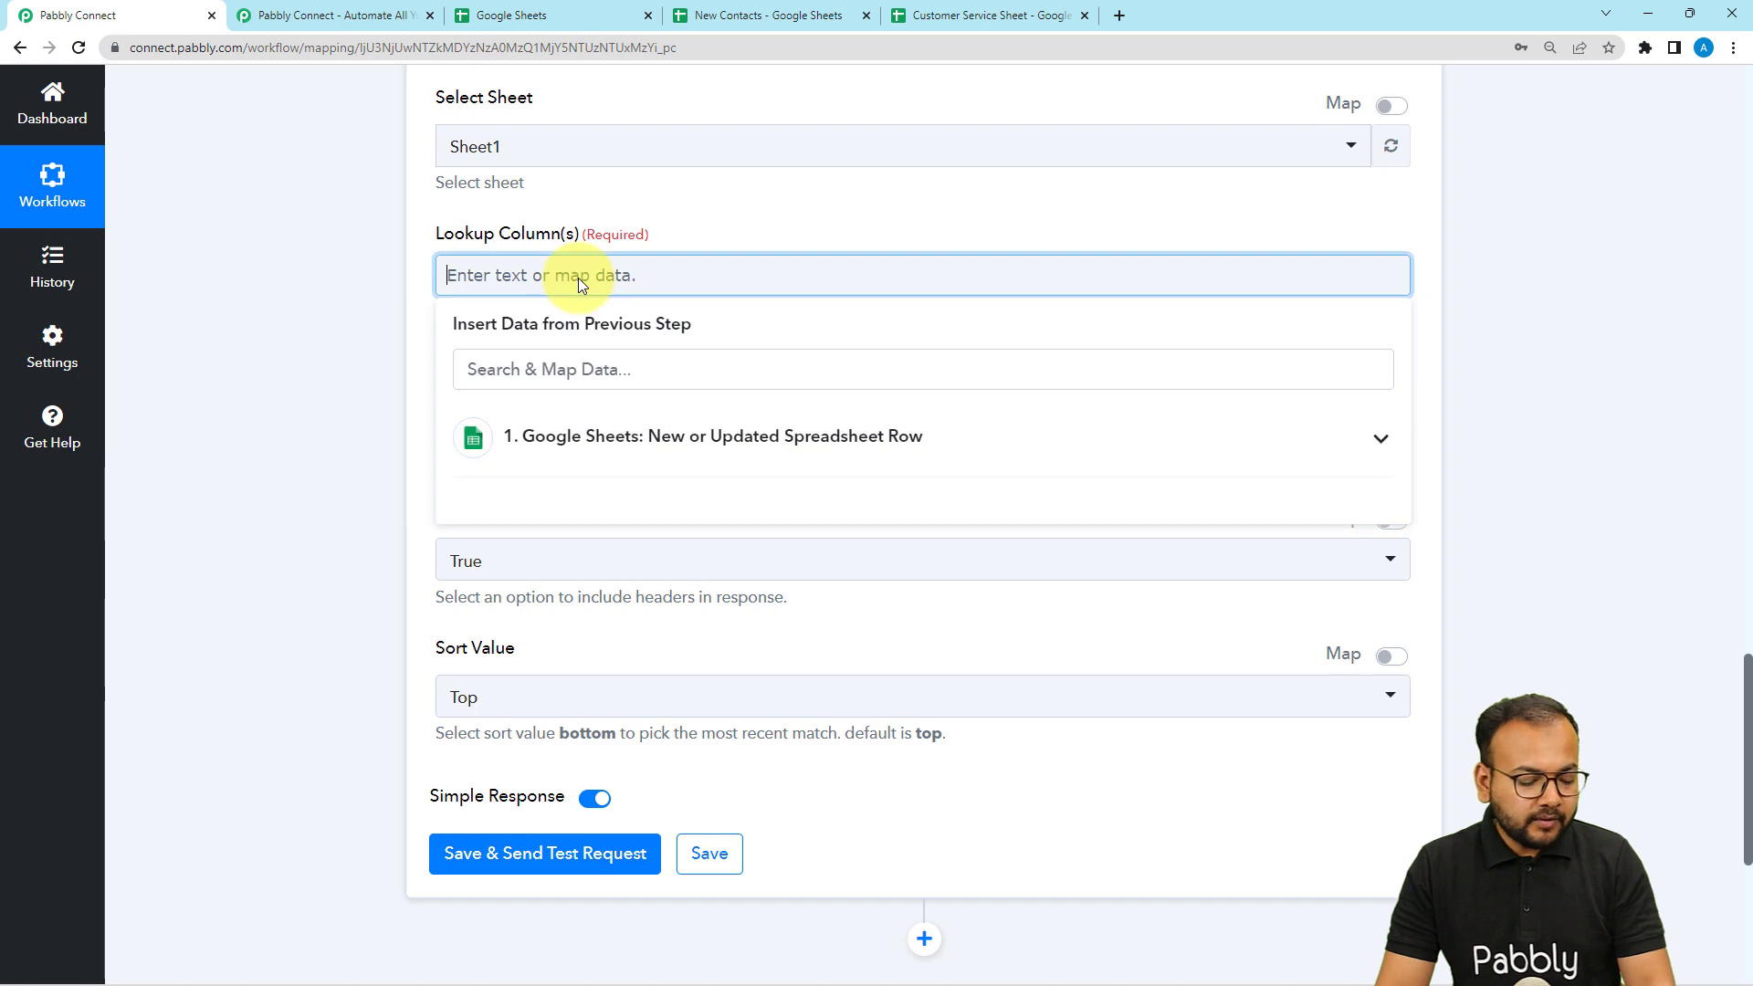
text(D)
click(349, 276)
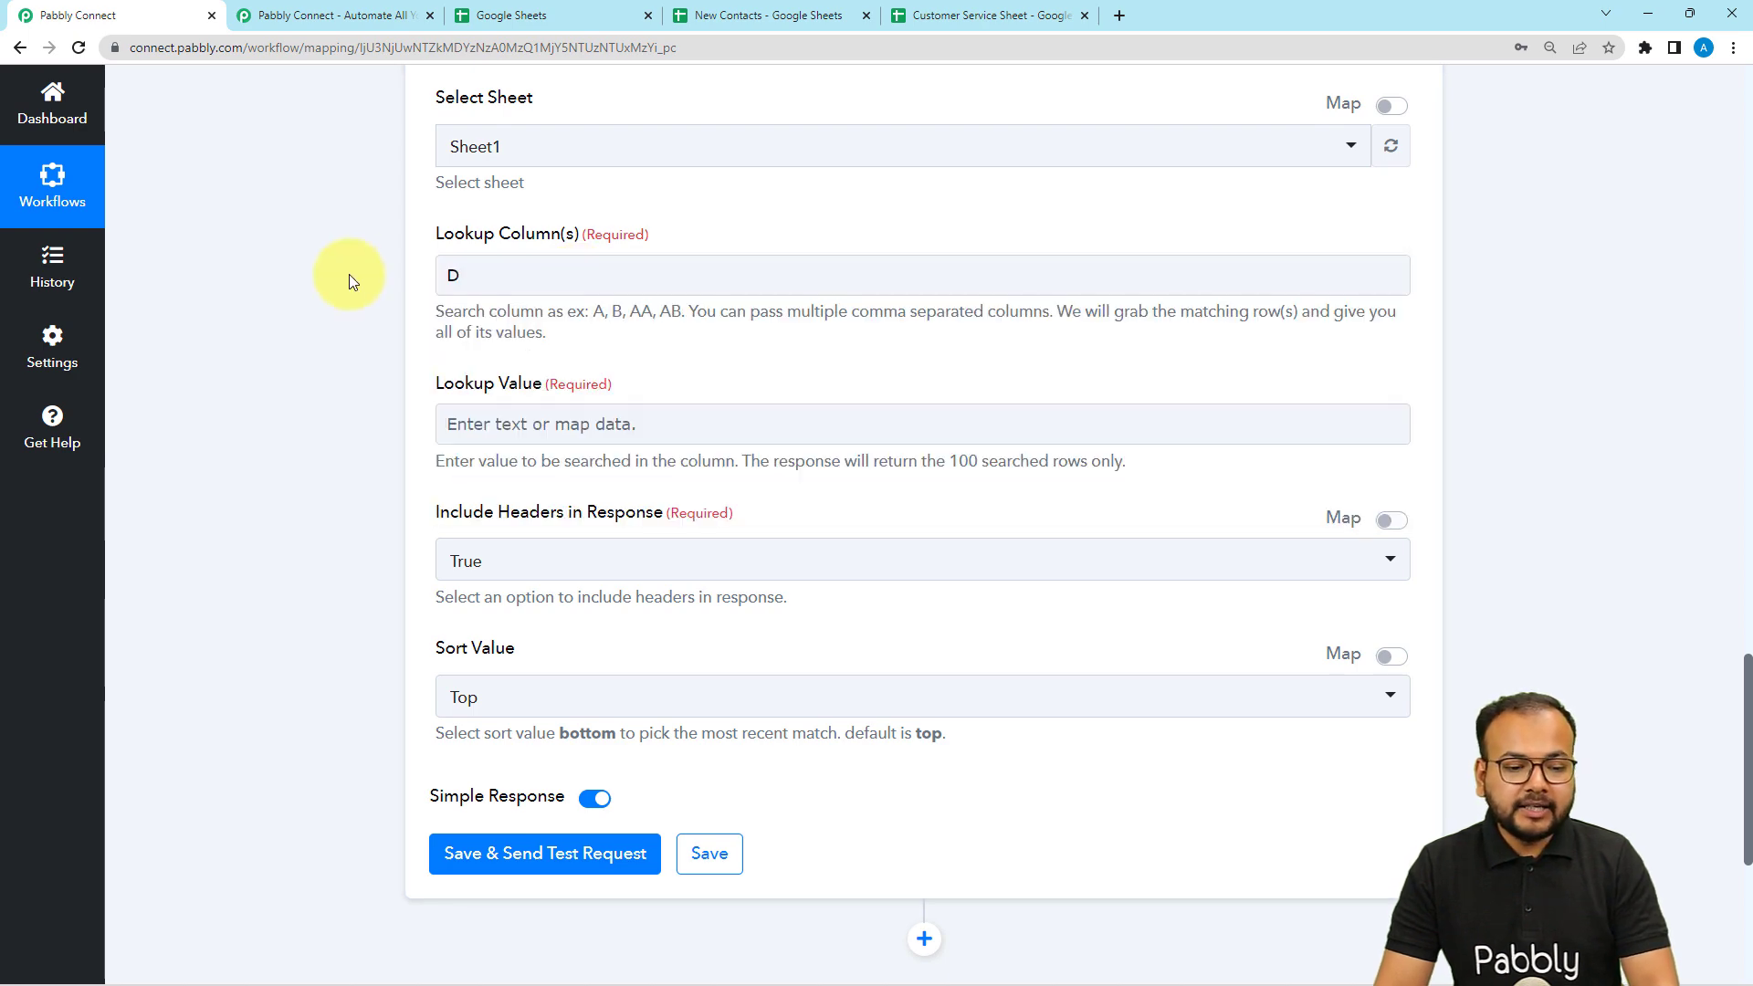
Check the contact number in the trigger's response, and map Customer Contact Number from step 1 as the lookup value.
scroll(413, 292, down, 2)
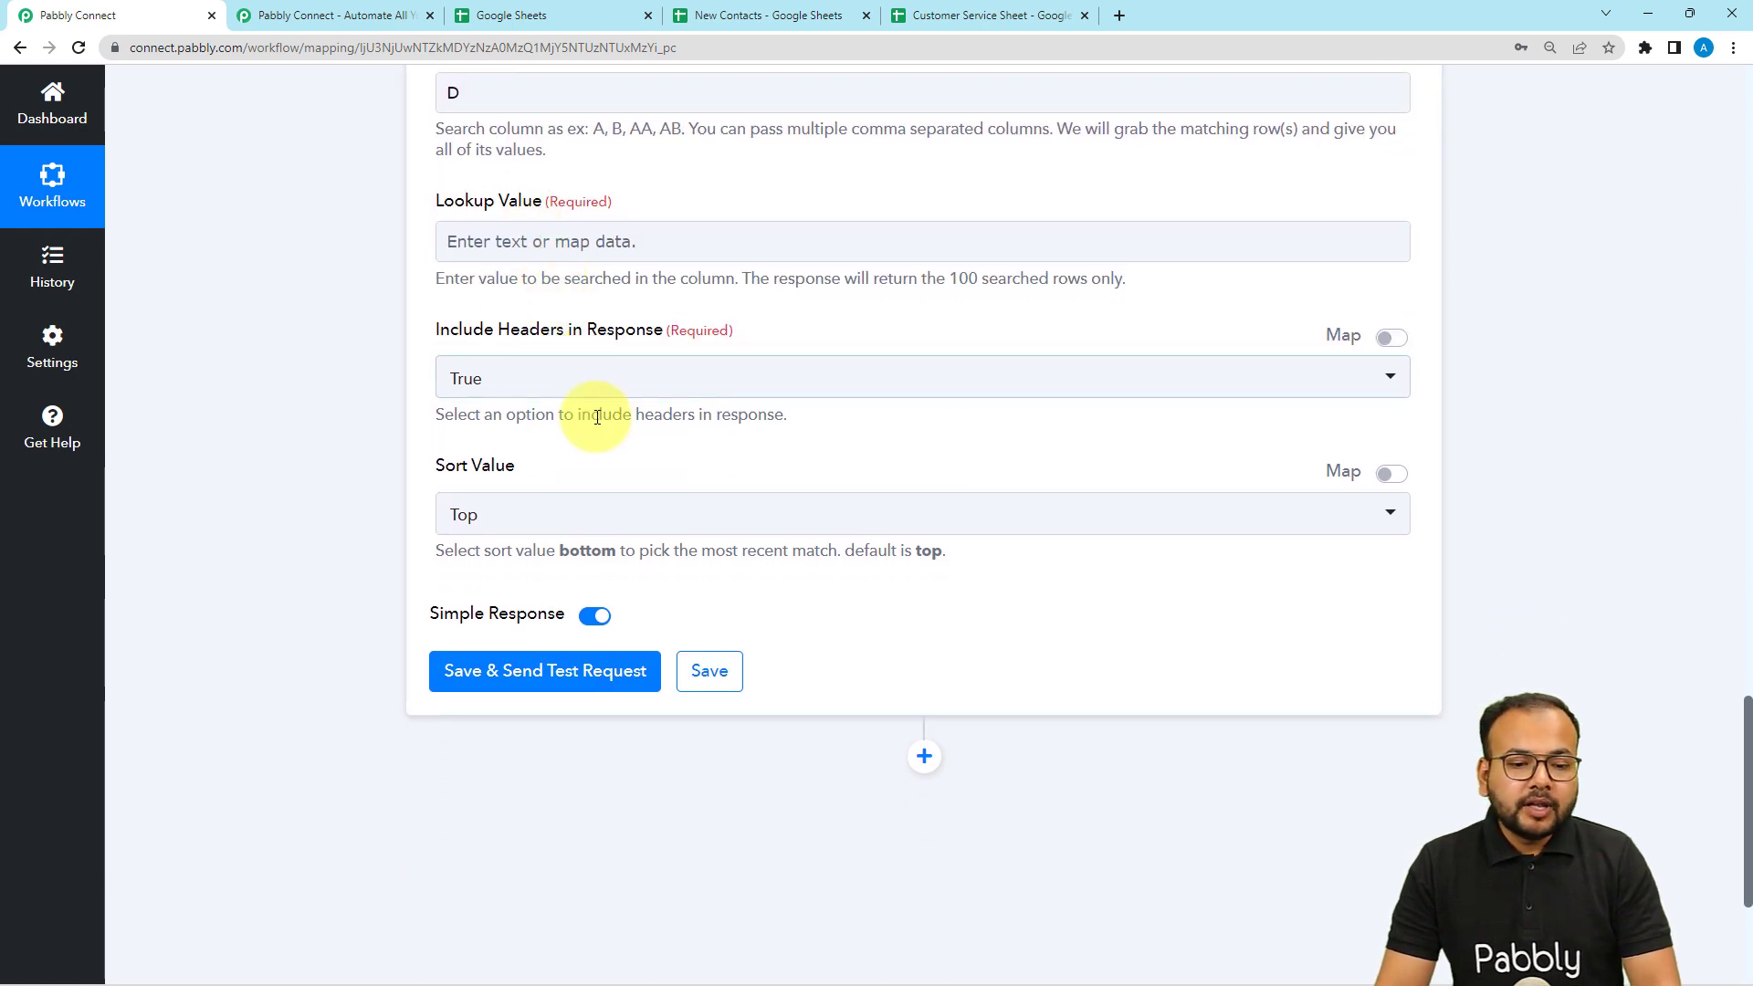
scroll(595, 508, up, 1)
scroll(595, 508, up, 15)
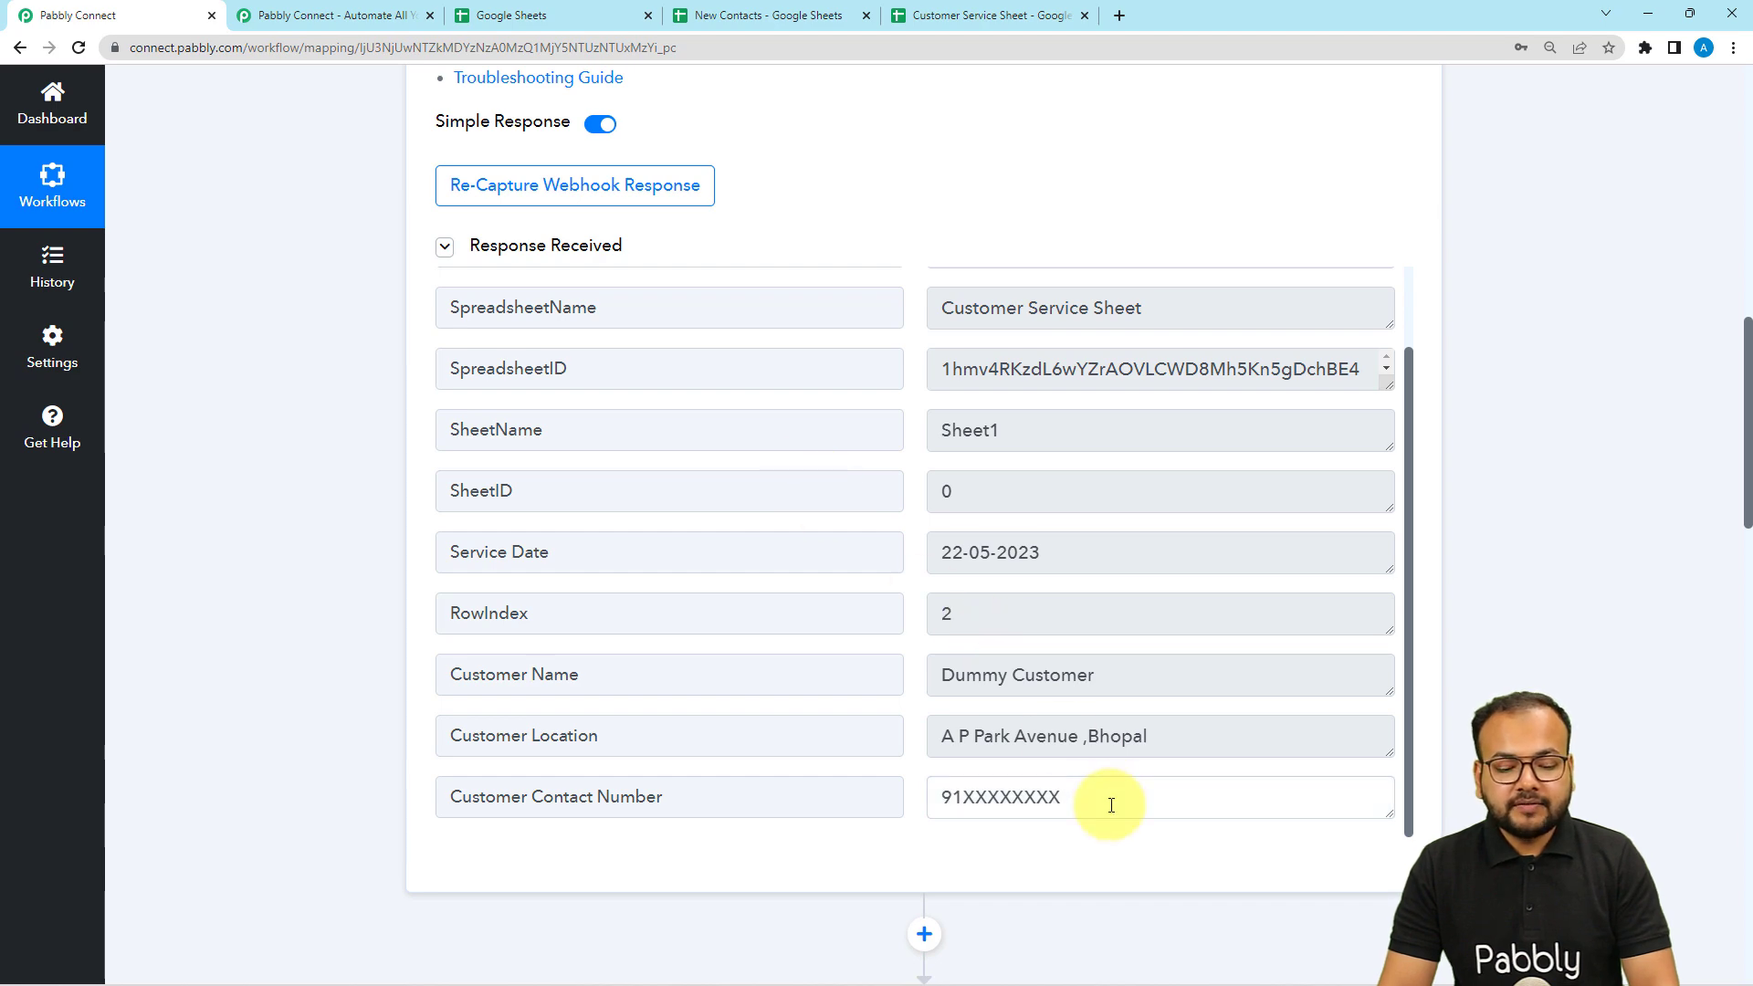
drag(1110, 805, 861, 812)
scroll(858, 810, down, 3)
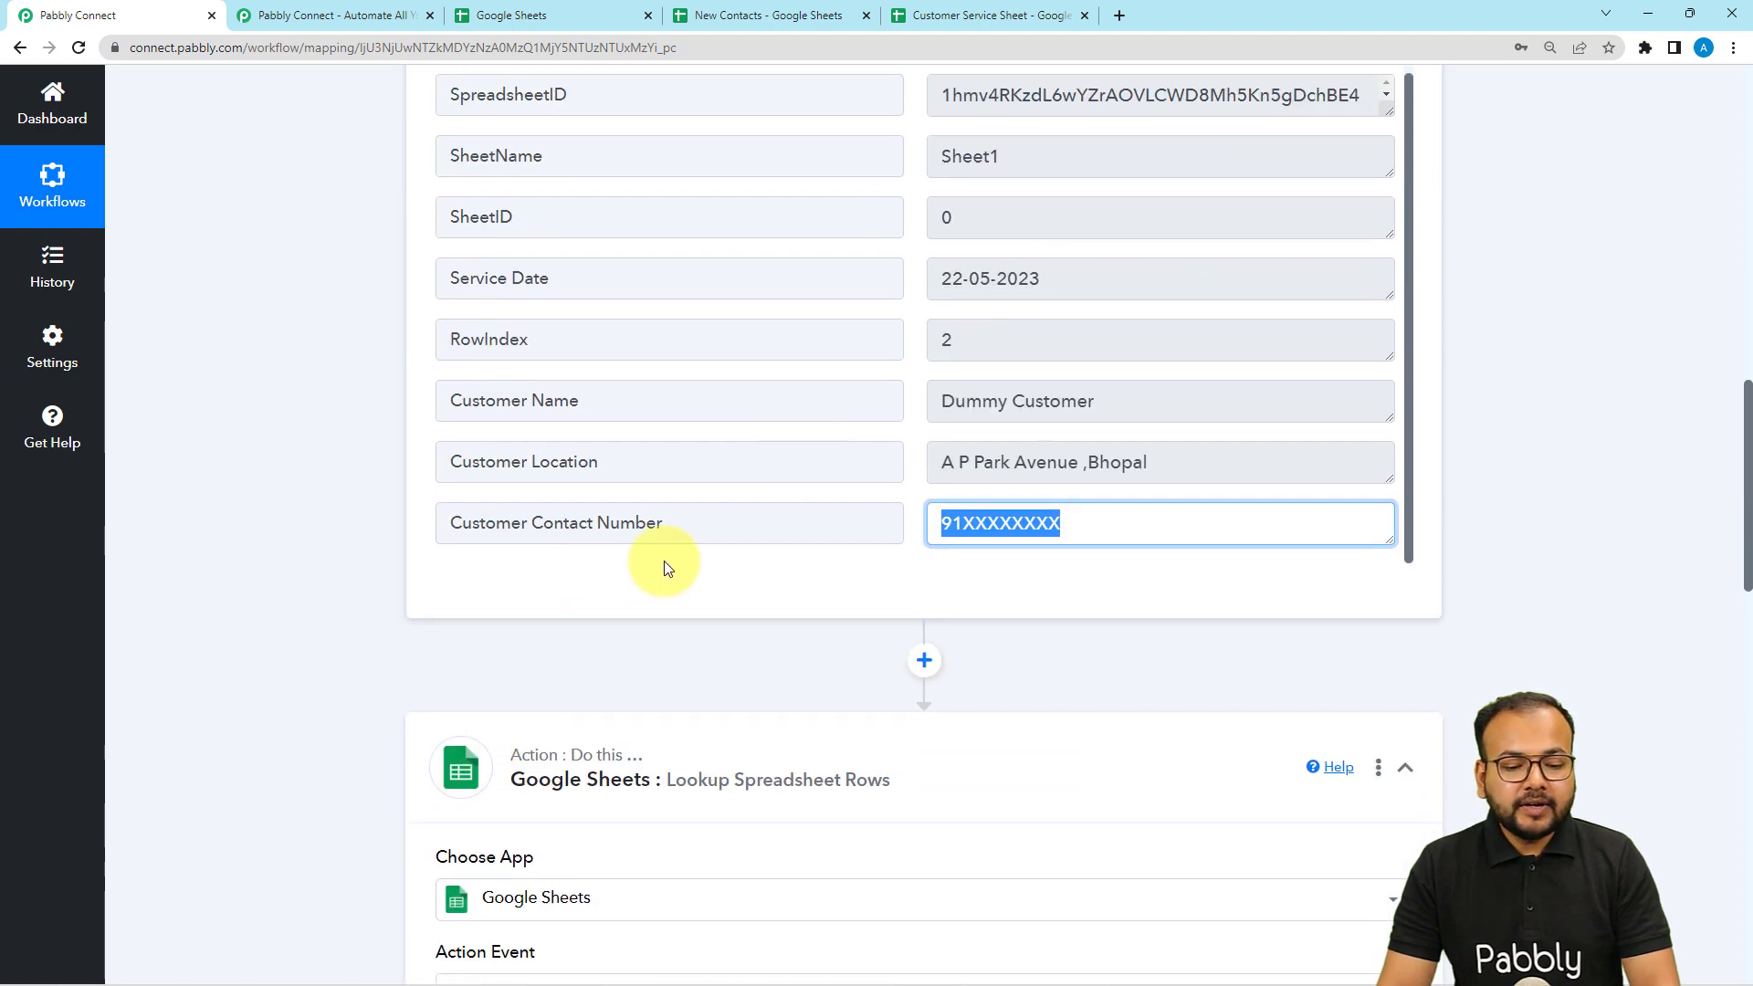
drag(665, 528, 376, 541)
scroll(376, 534, down, 13)
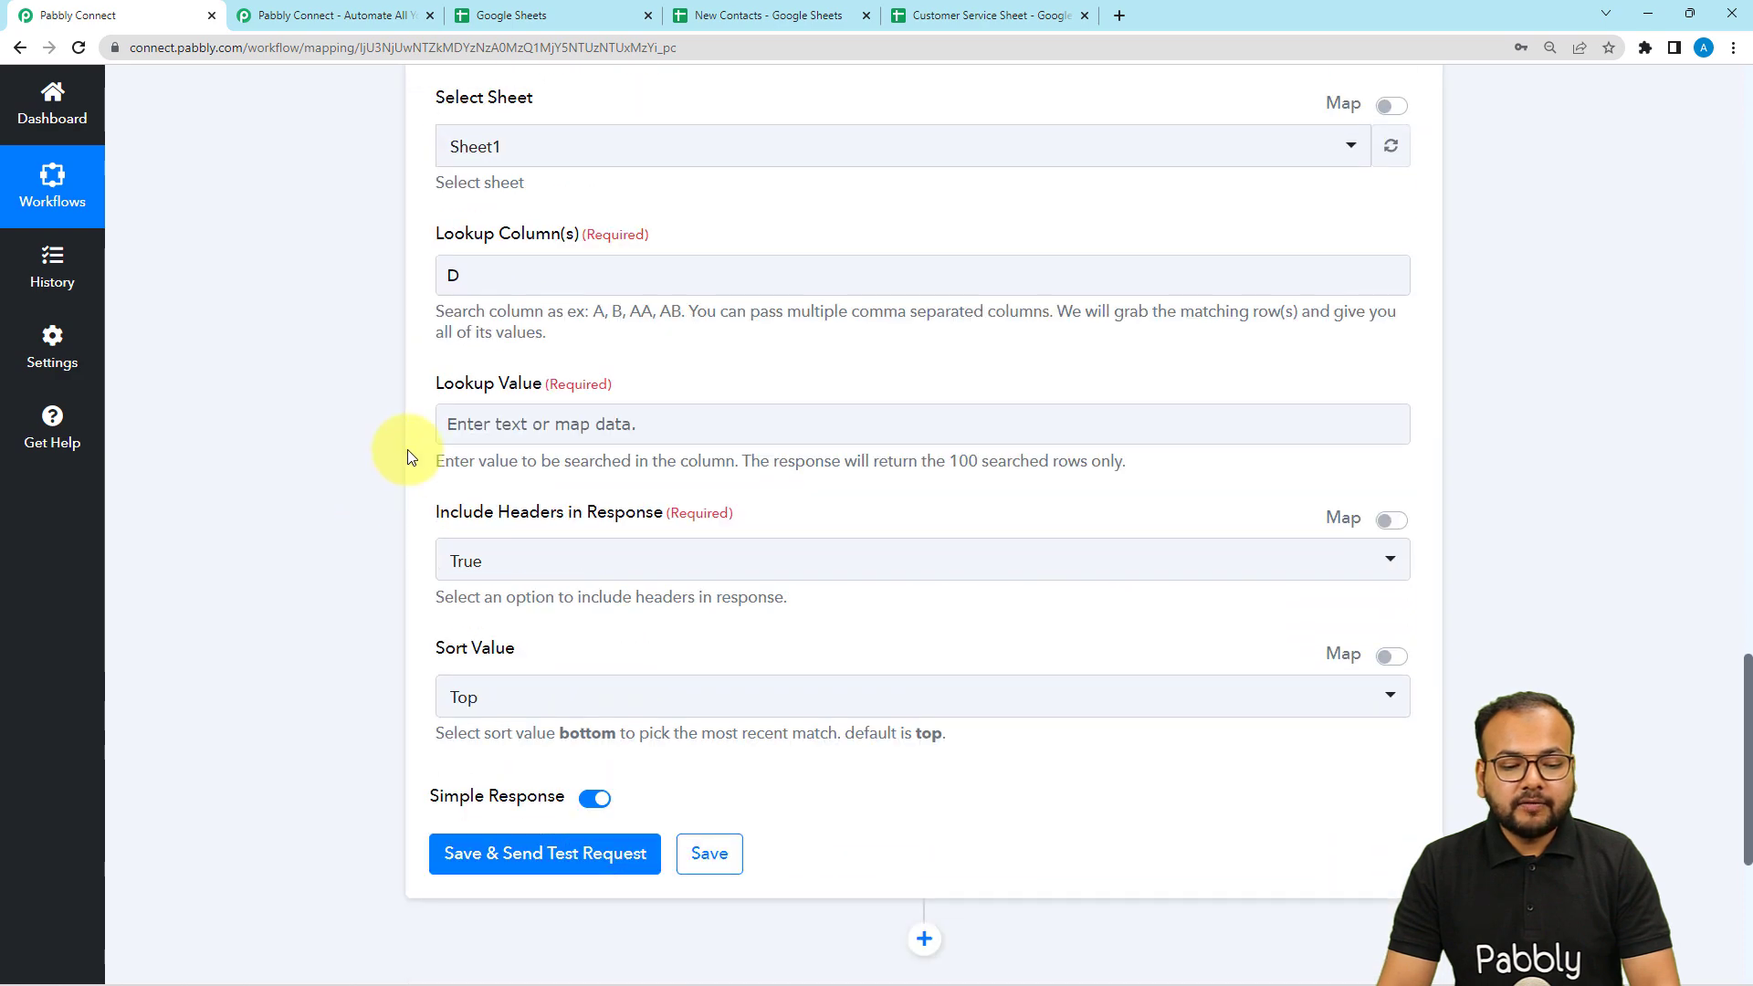
click(504, 425)
click(510, 611)
scroll(723, 779, down, 3)
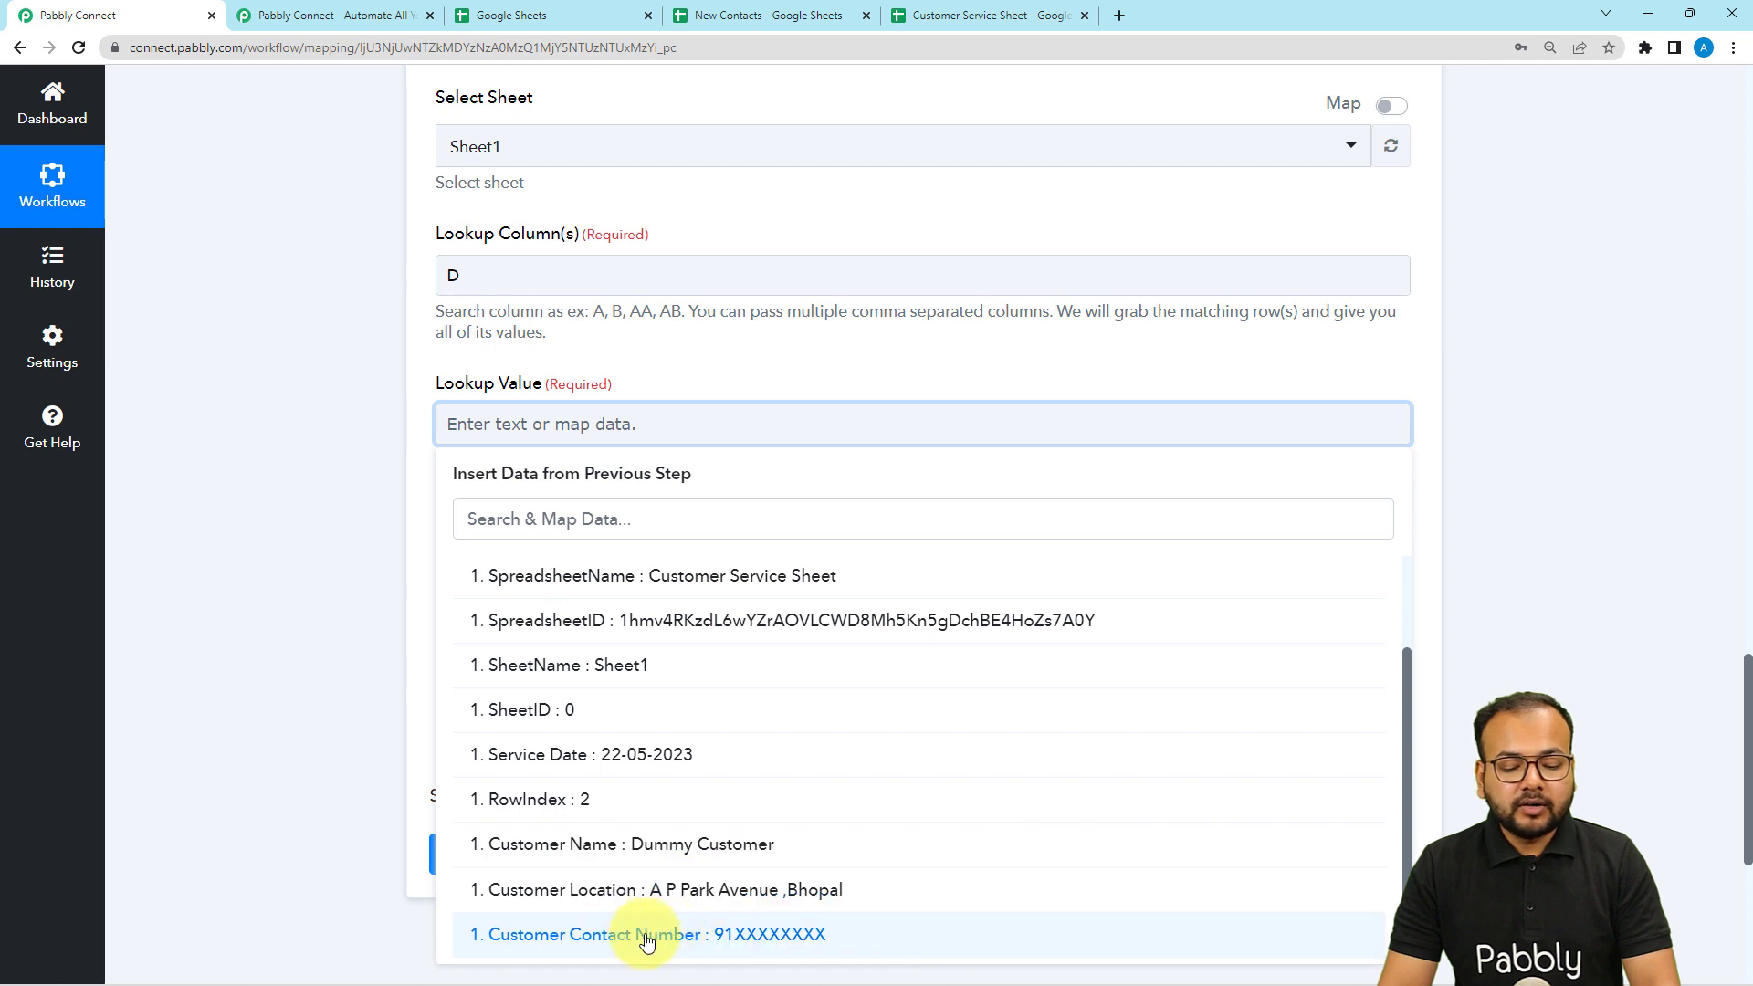
click(640, 933)
click(371, 567)
Set Include Headers in Response to False for the lookup action, and keep Sort Value at Top.
scroll(372, 567, down, 2)
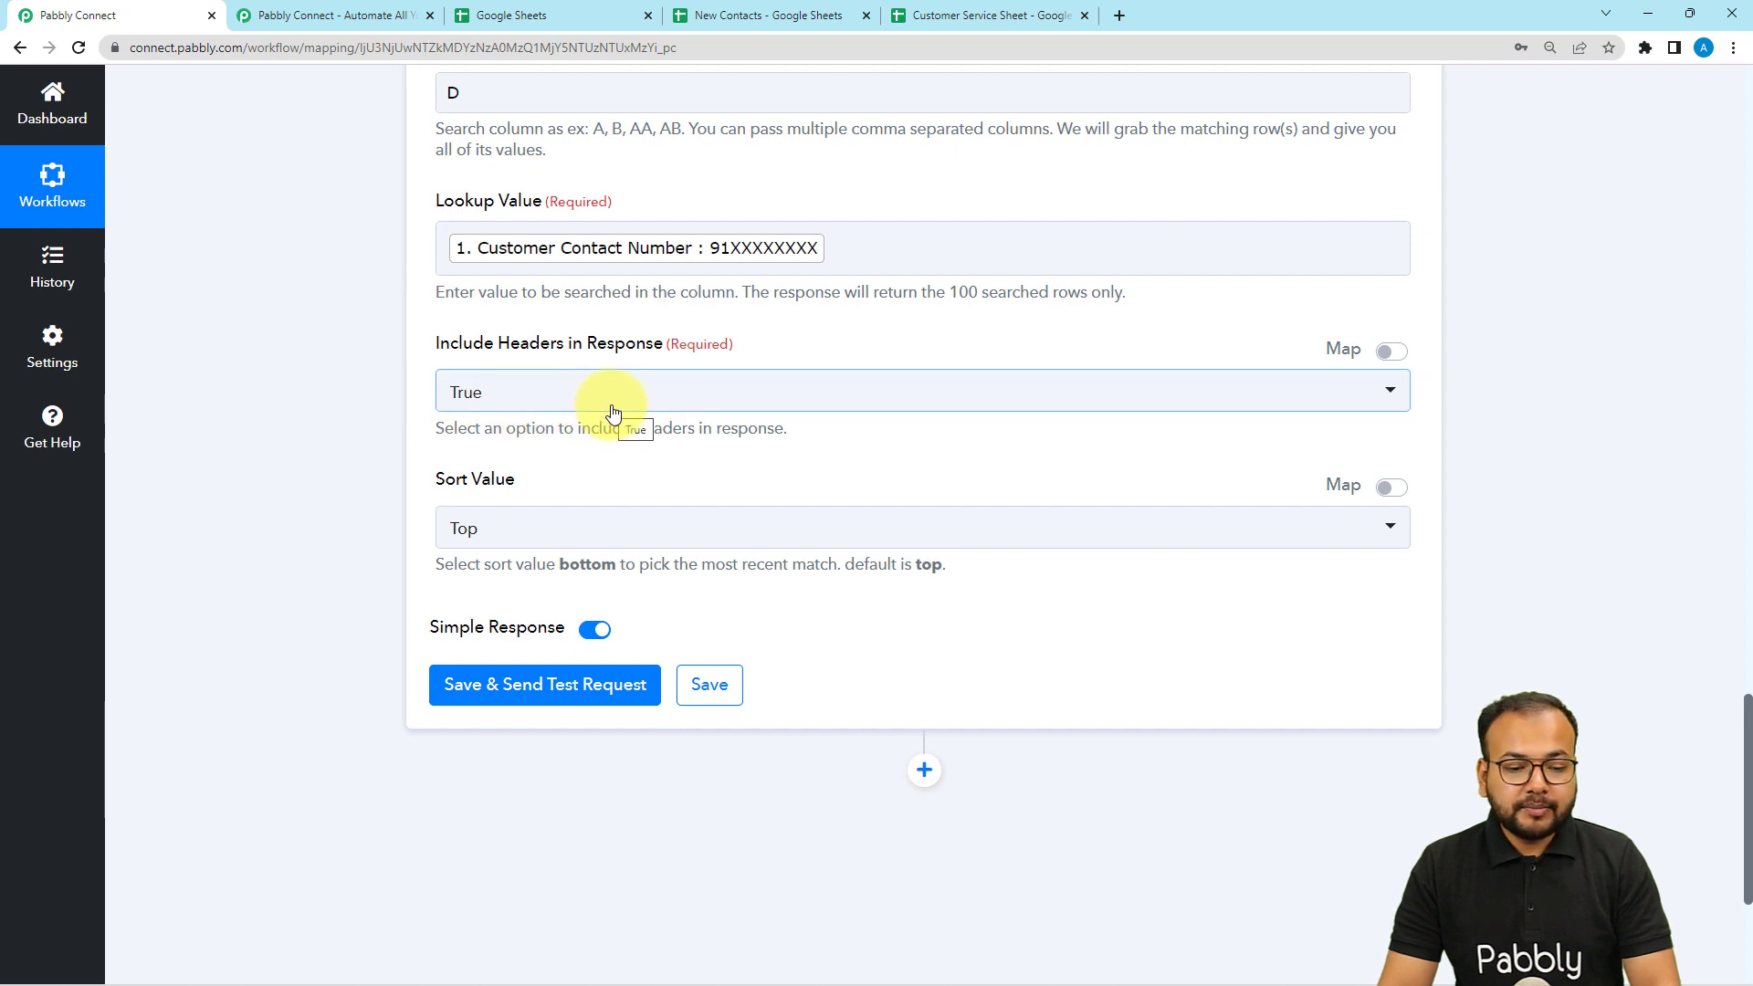
click(612, 414)
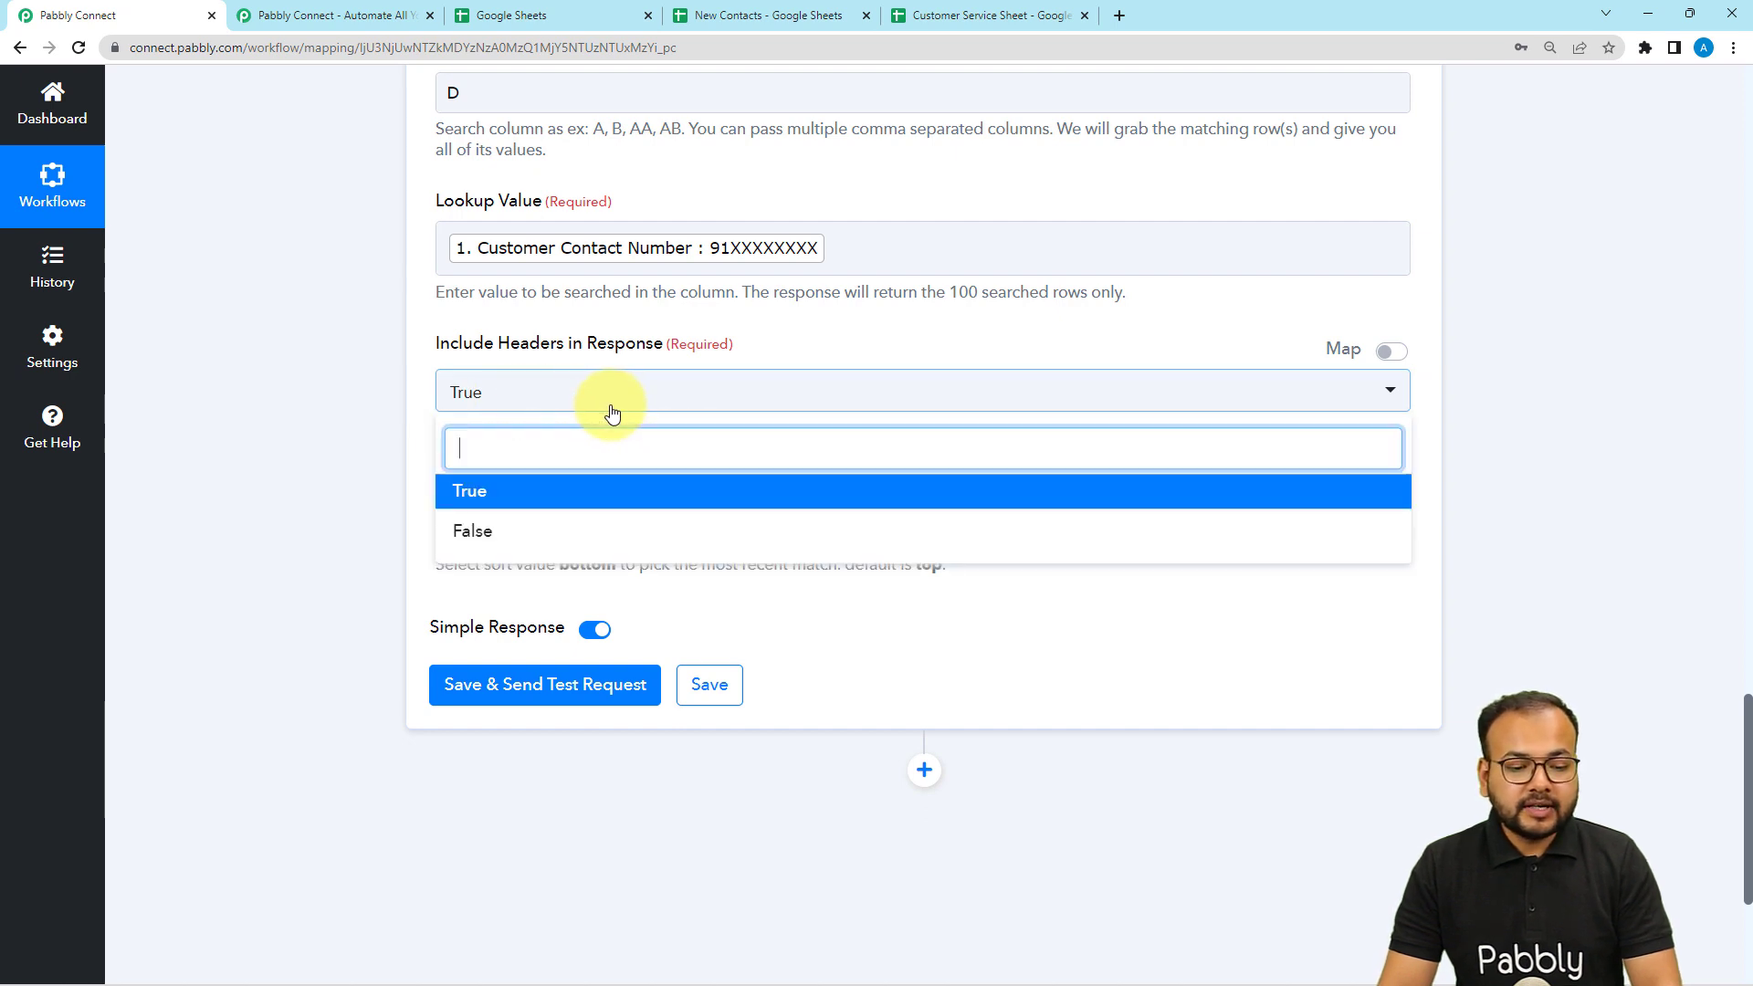
click(444, 526)
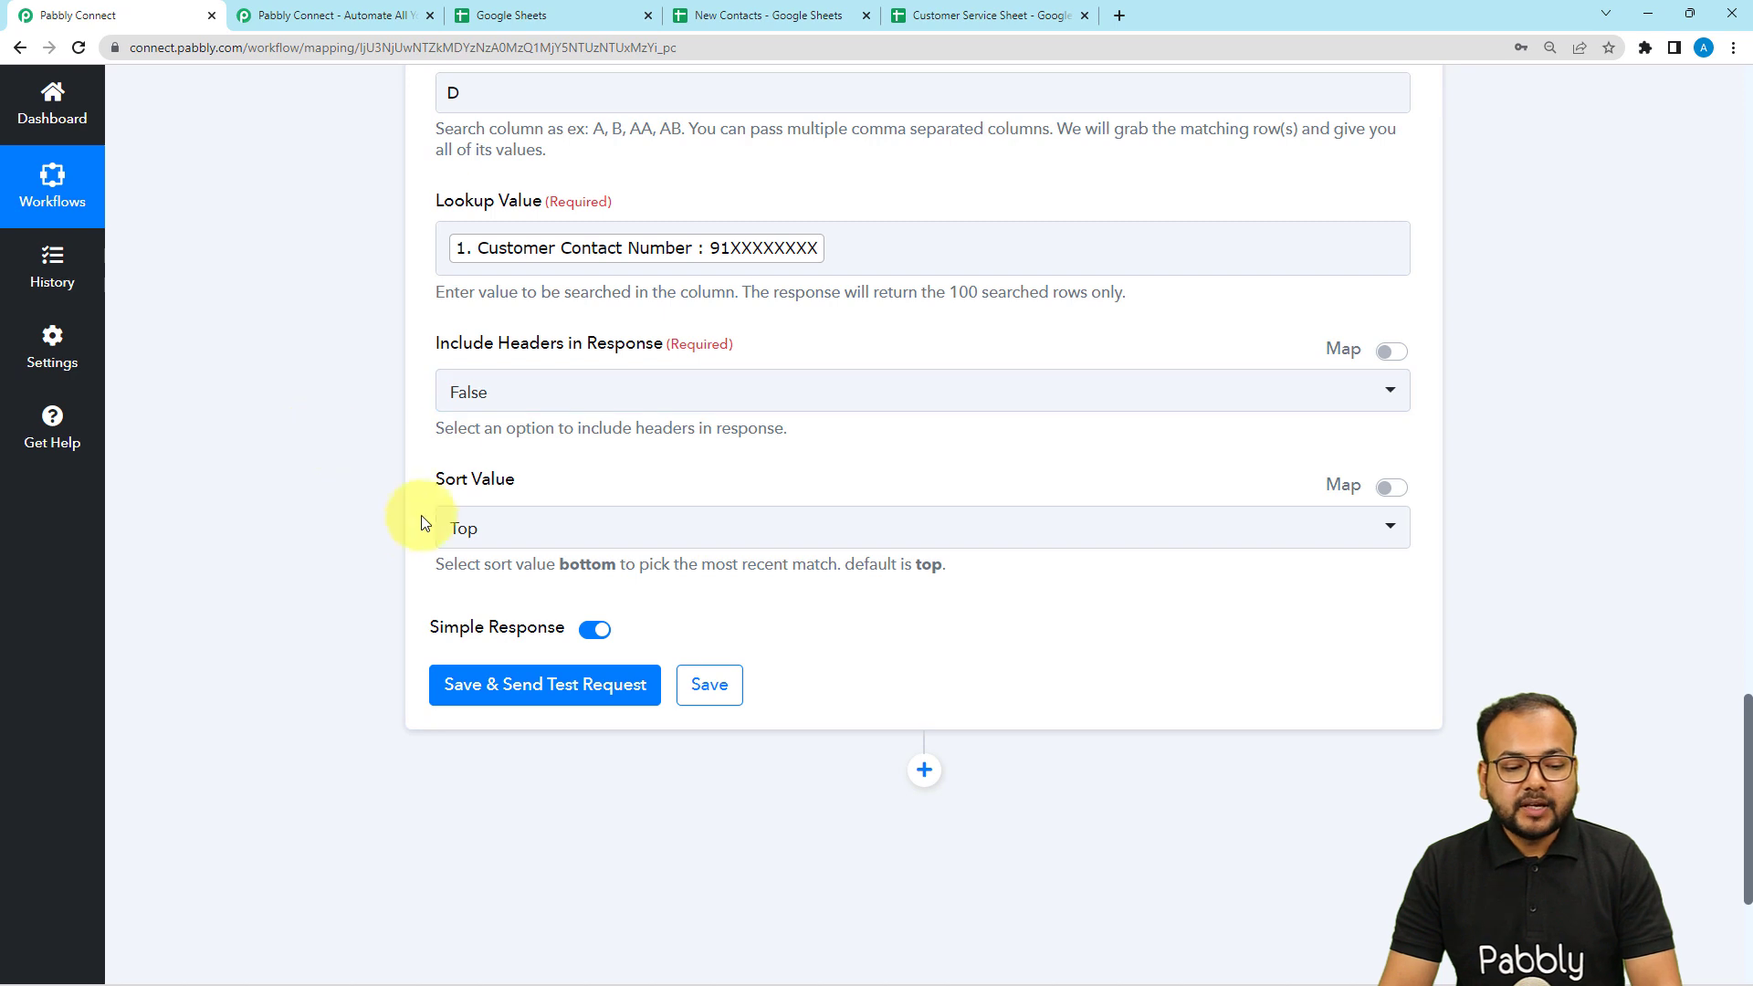
click(502, 547)
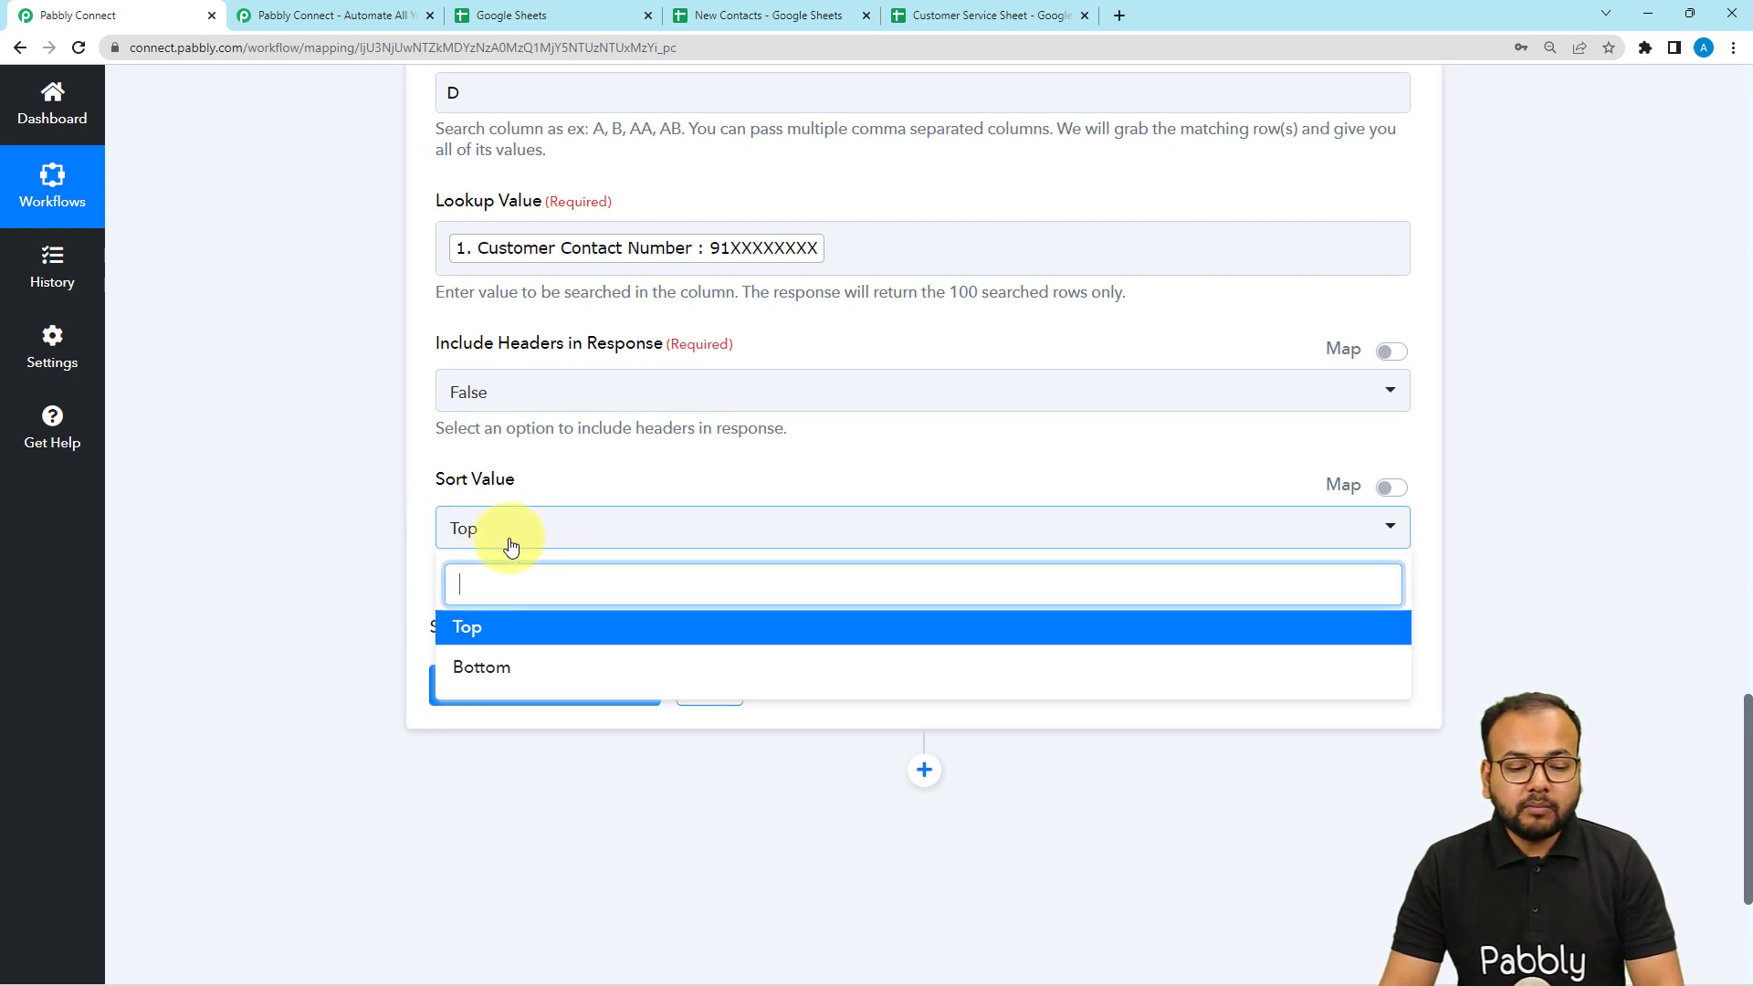
click(341, 513)
Save the lookup action with a test request, and check its Response Result against the contact numbers in both spreadsheets.
scroll(488, 525, down, 2)
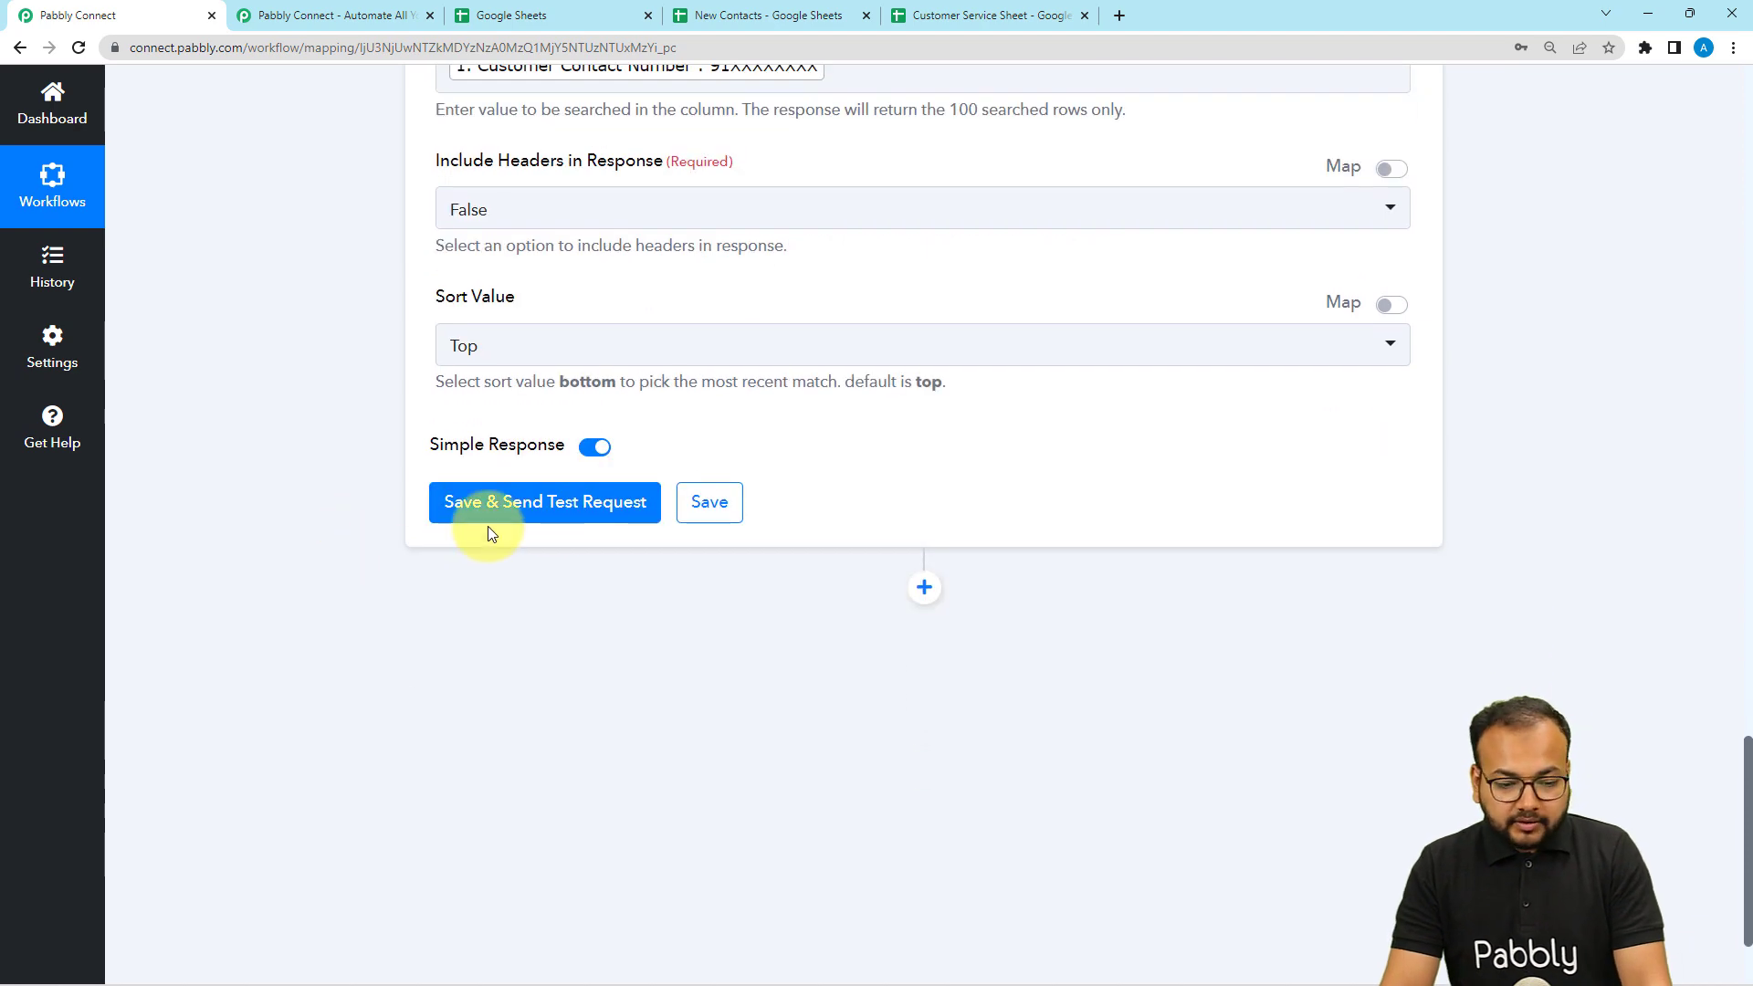
click(488, 517)
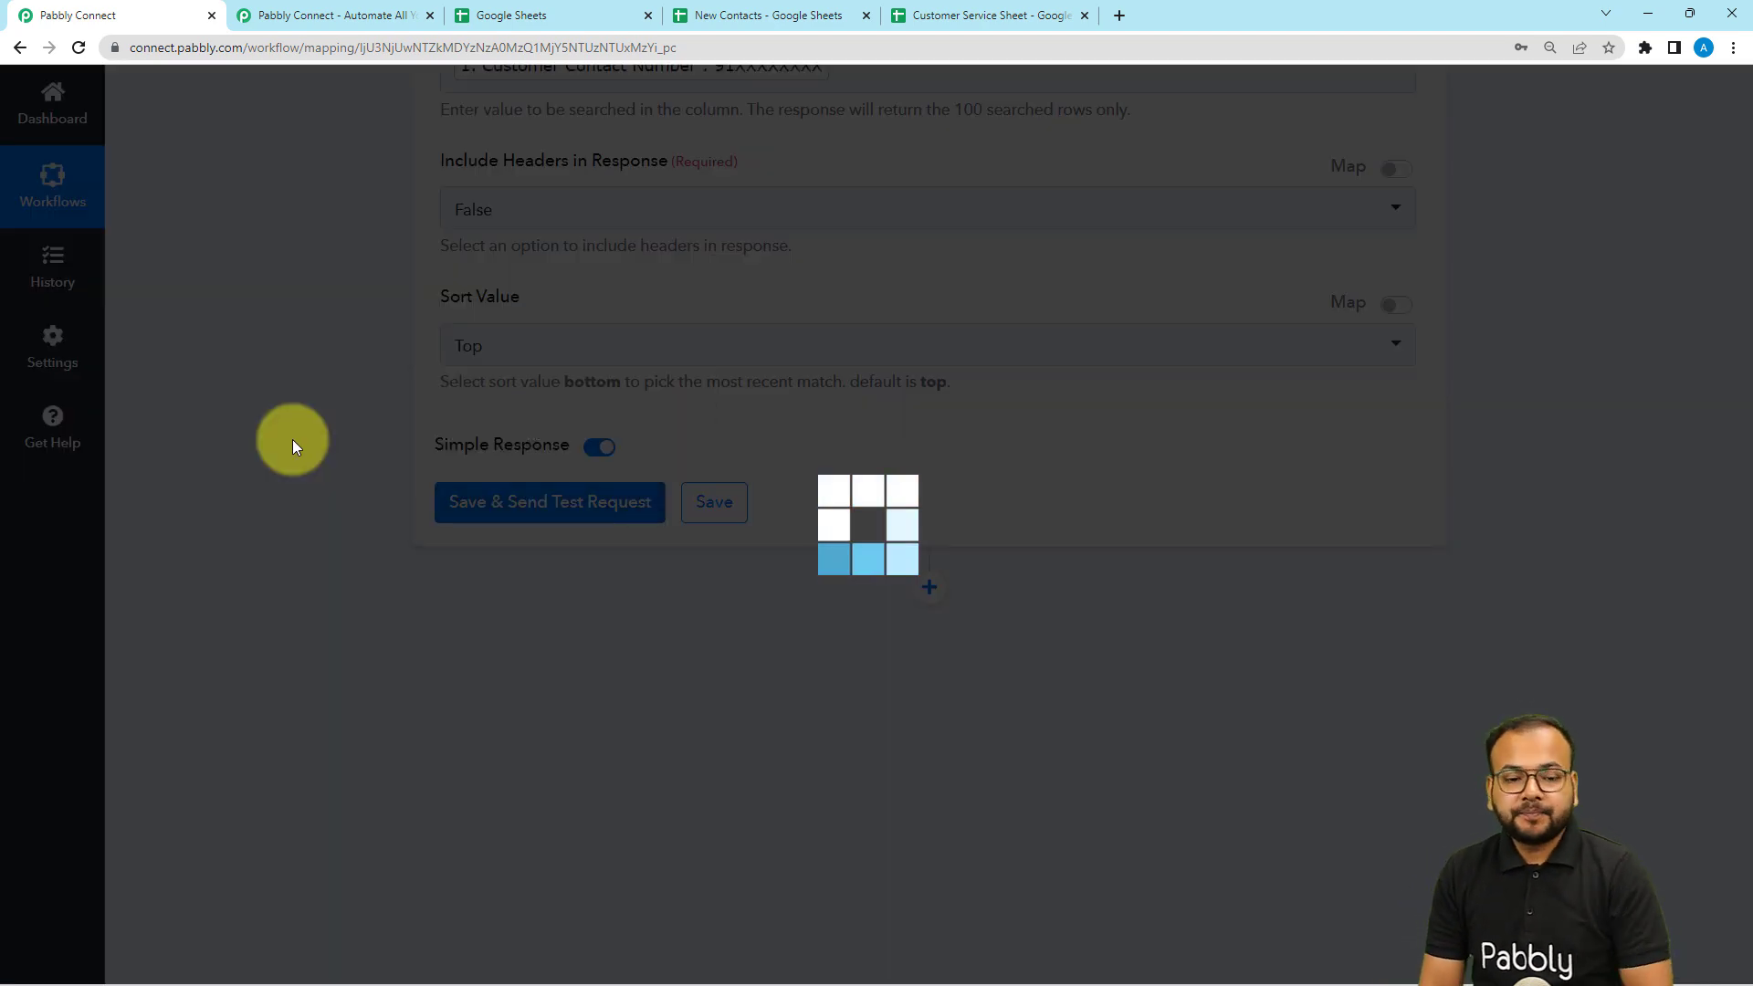
scroll(235, 473, down, 2)
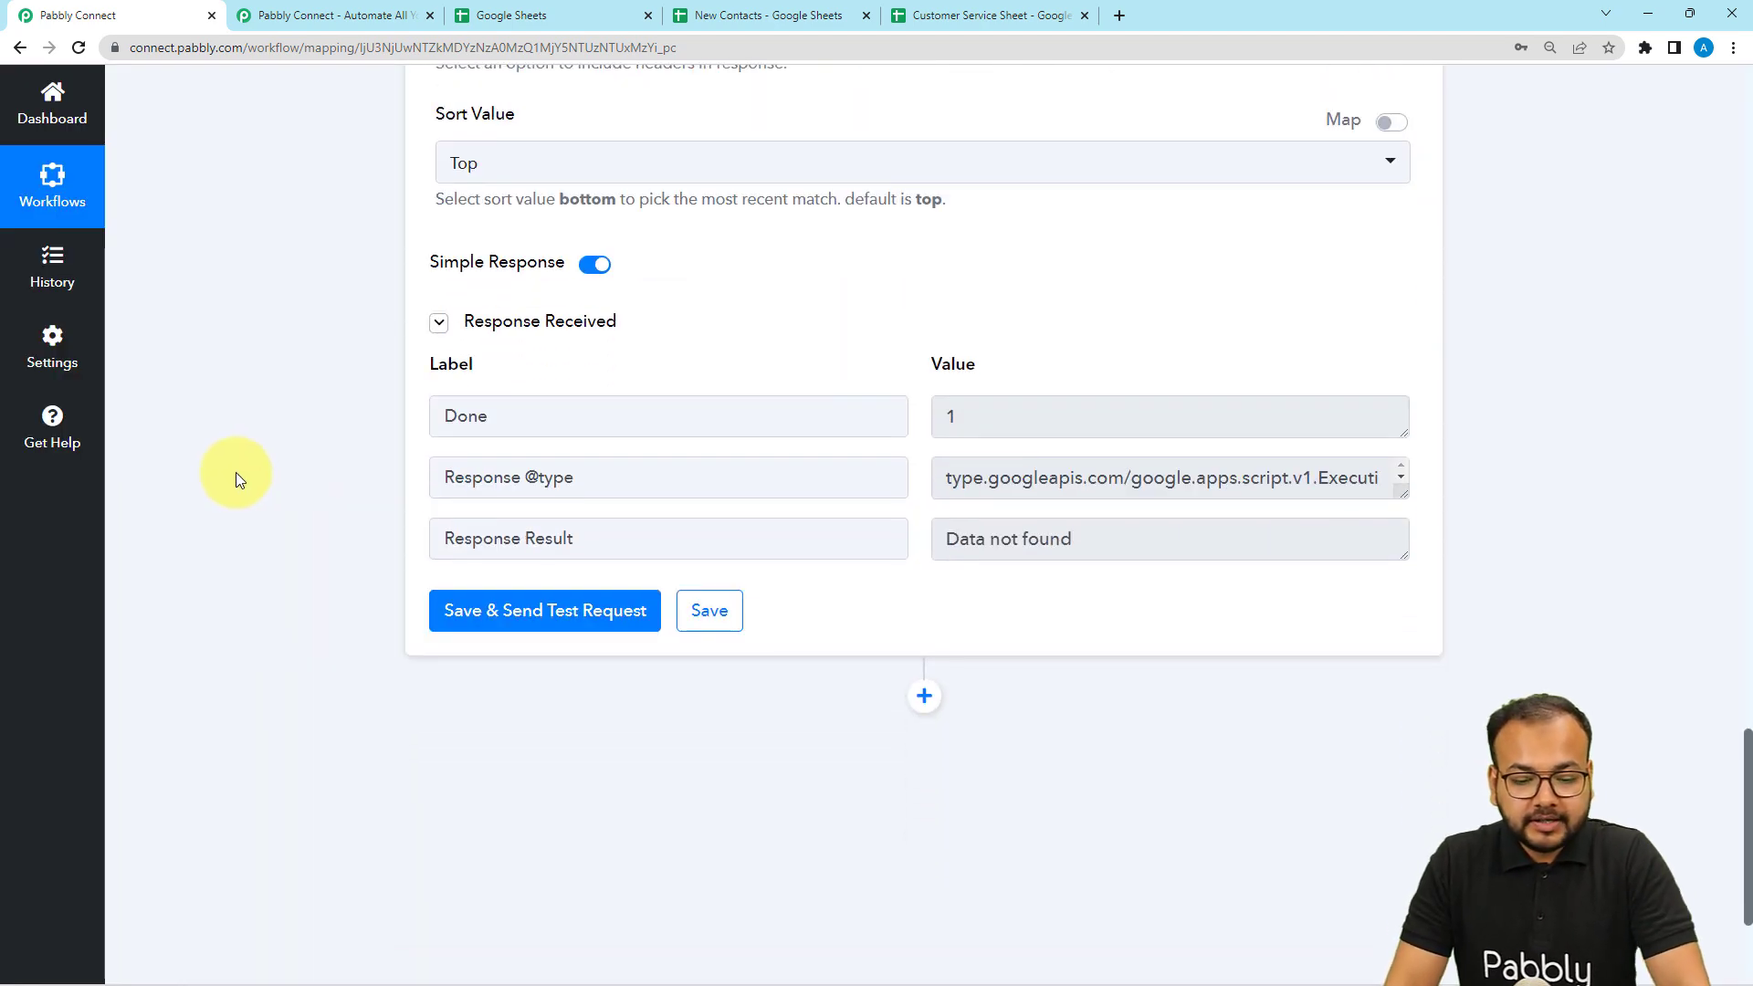
drag(595, 548, 439, 553)
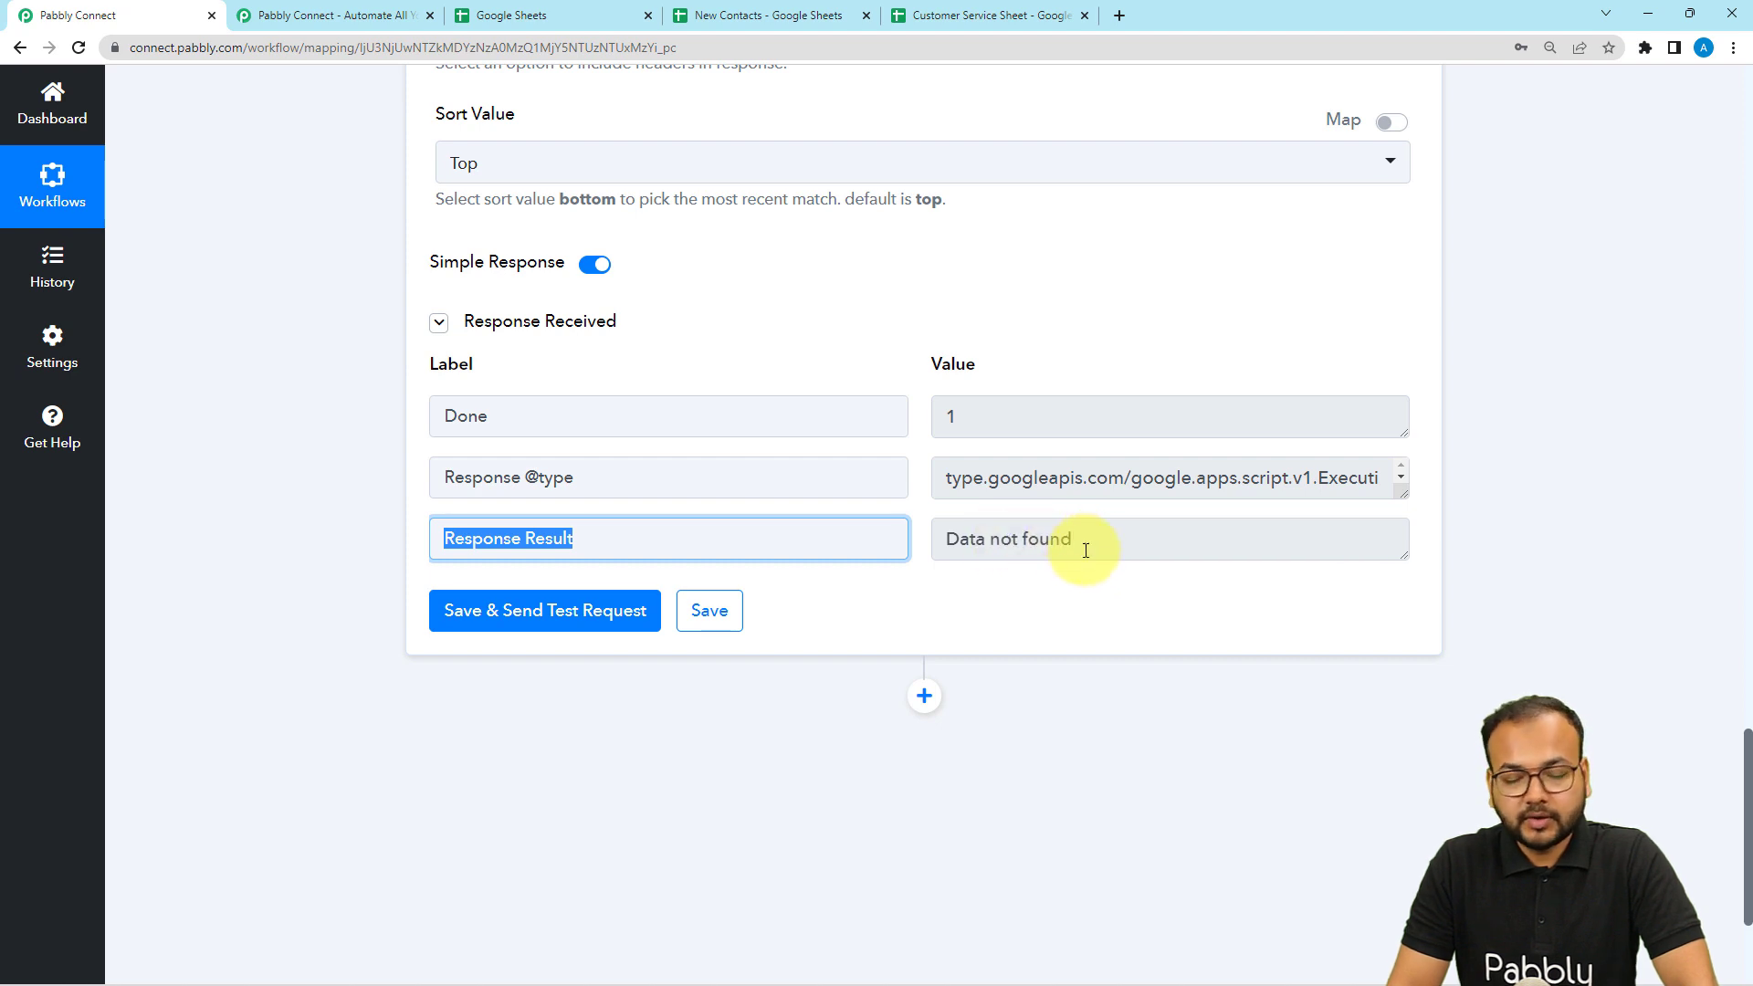
click(946, 11)
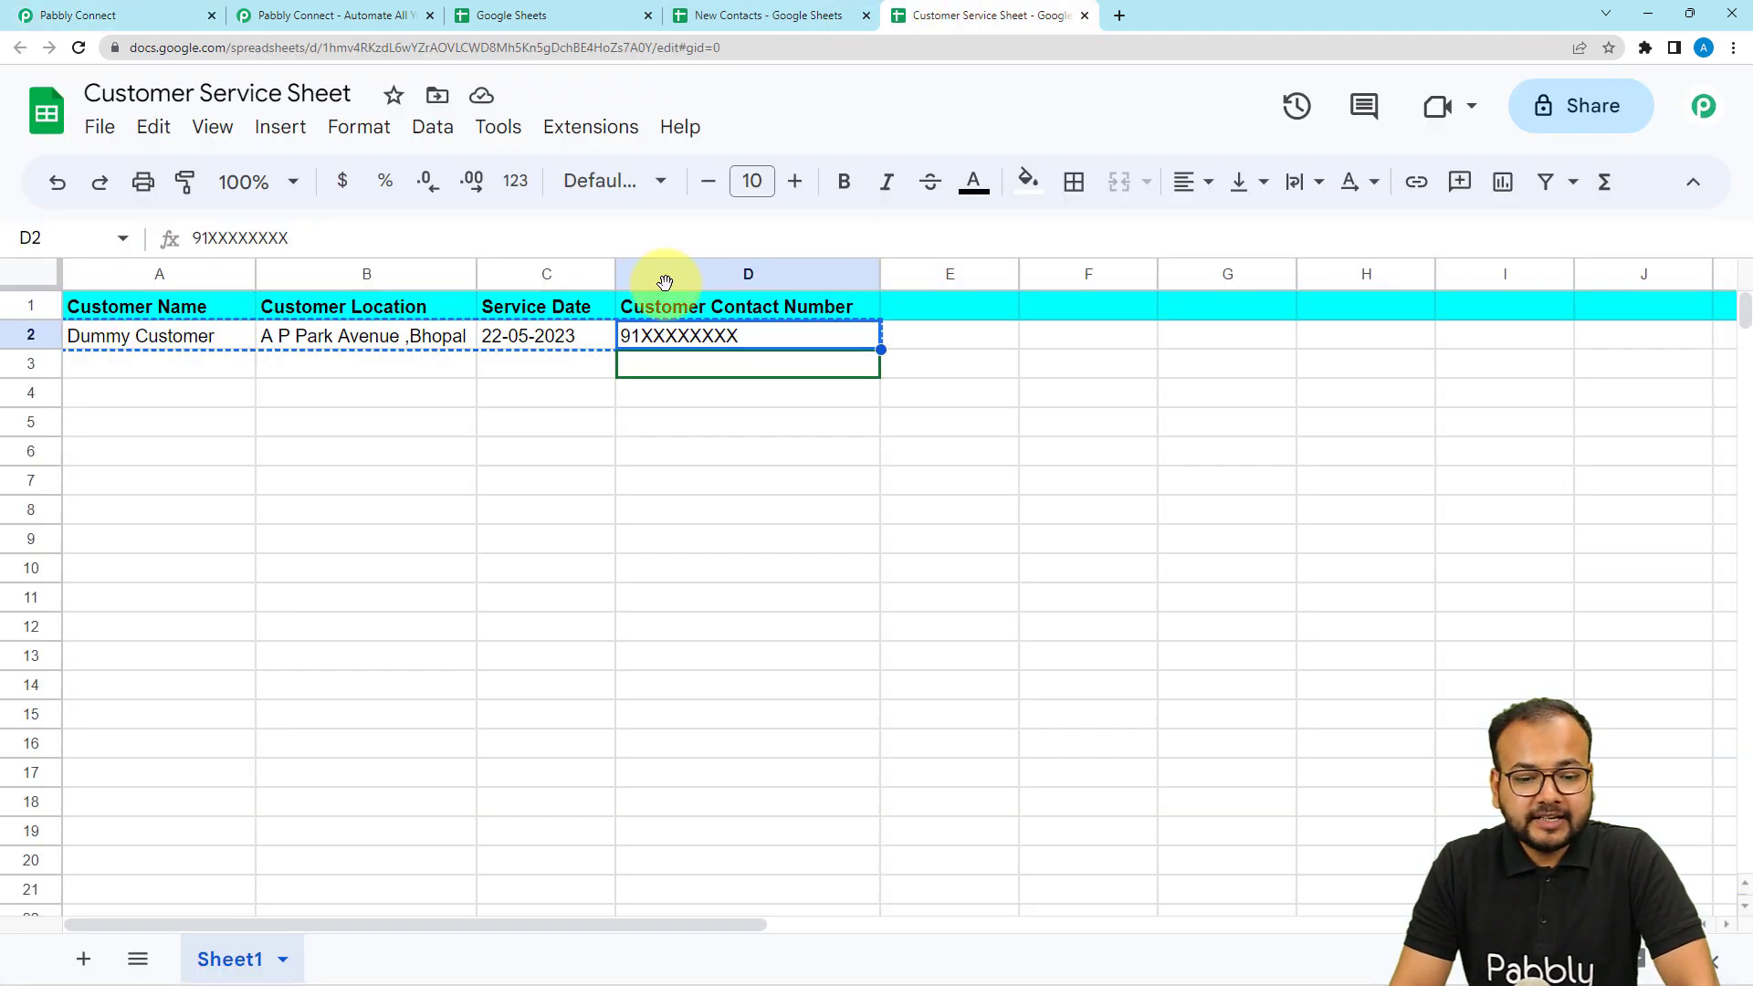
click(732, 22)
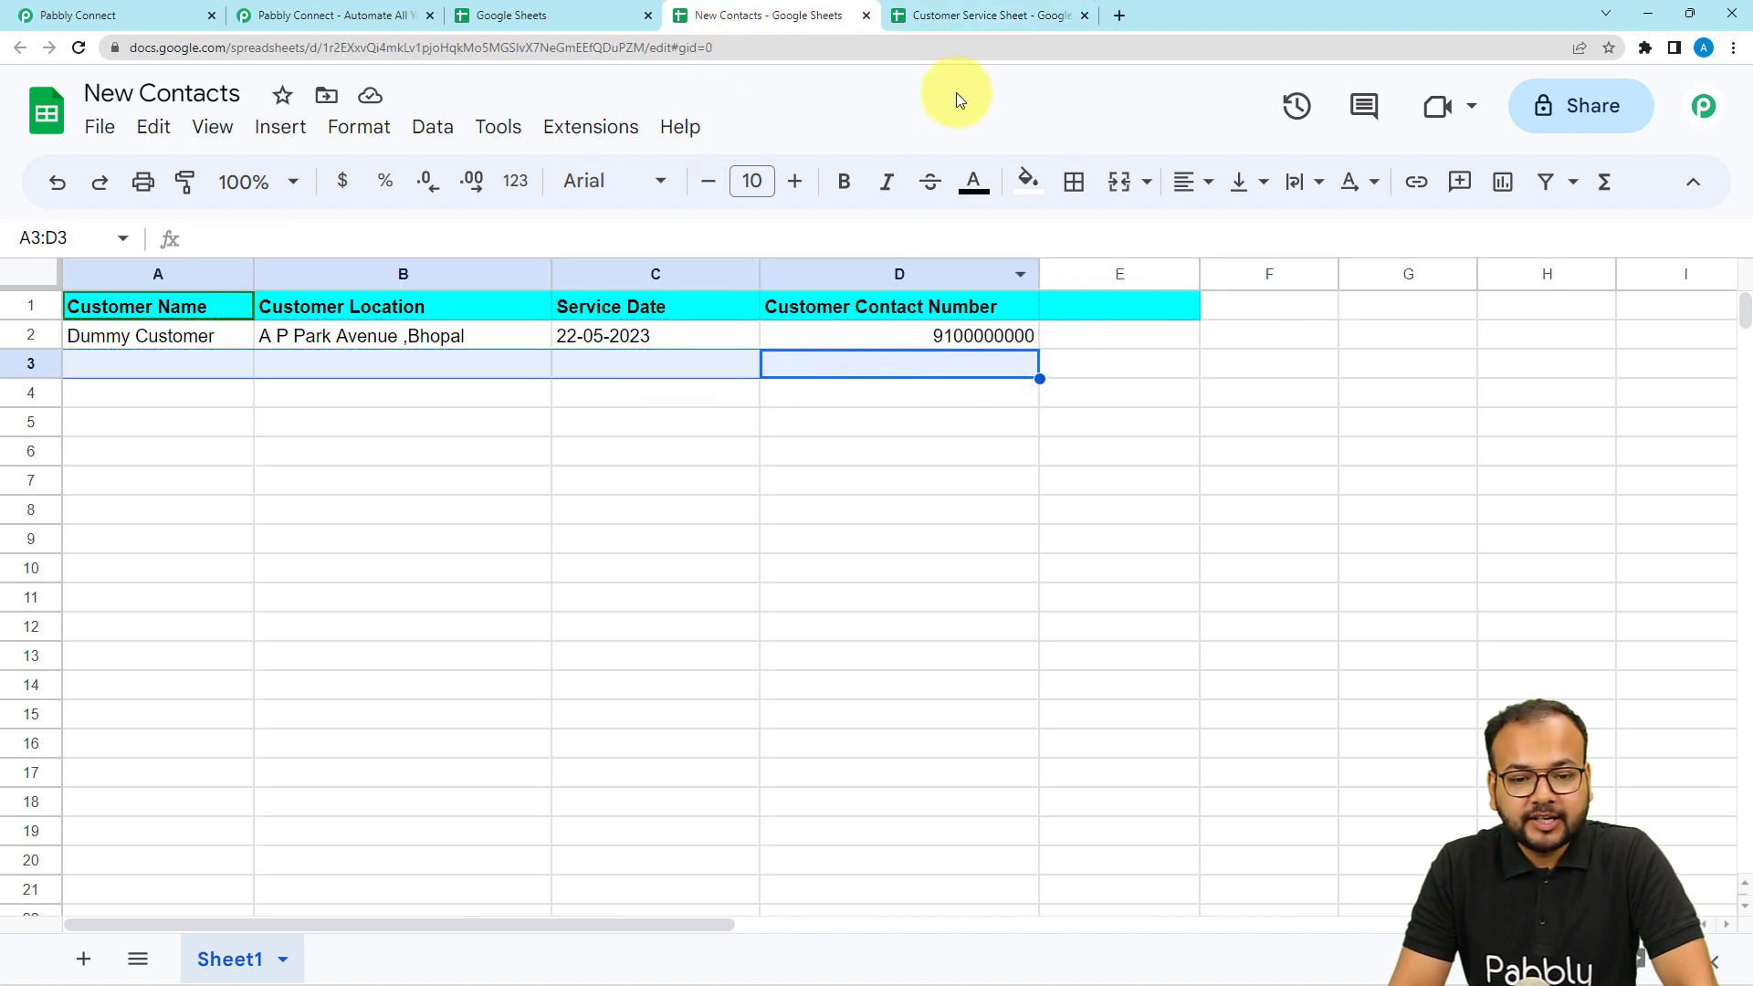
click(959, 15)
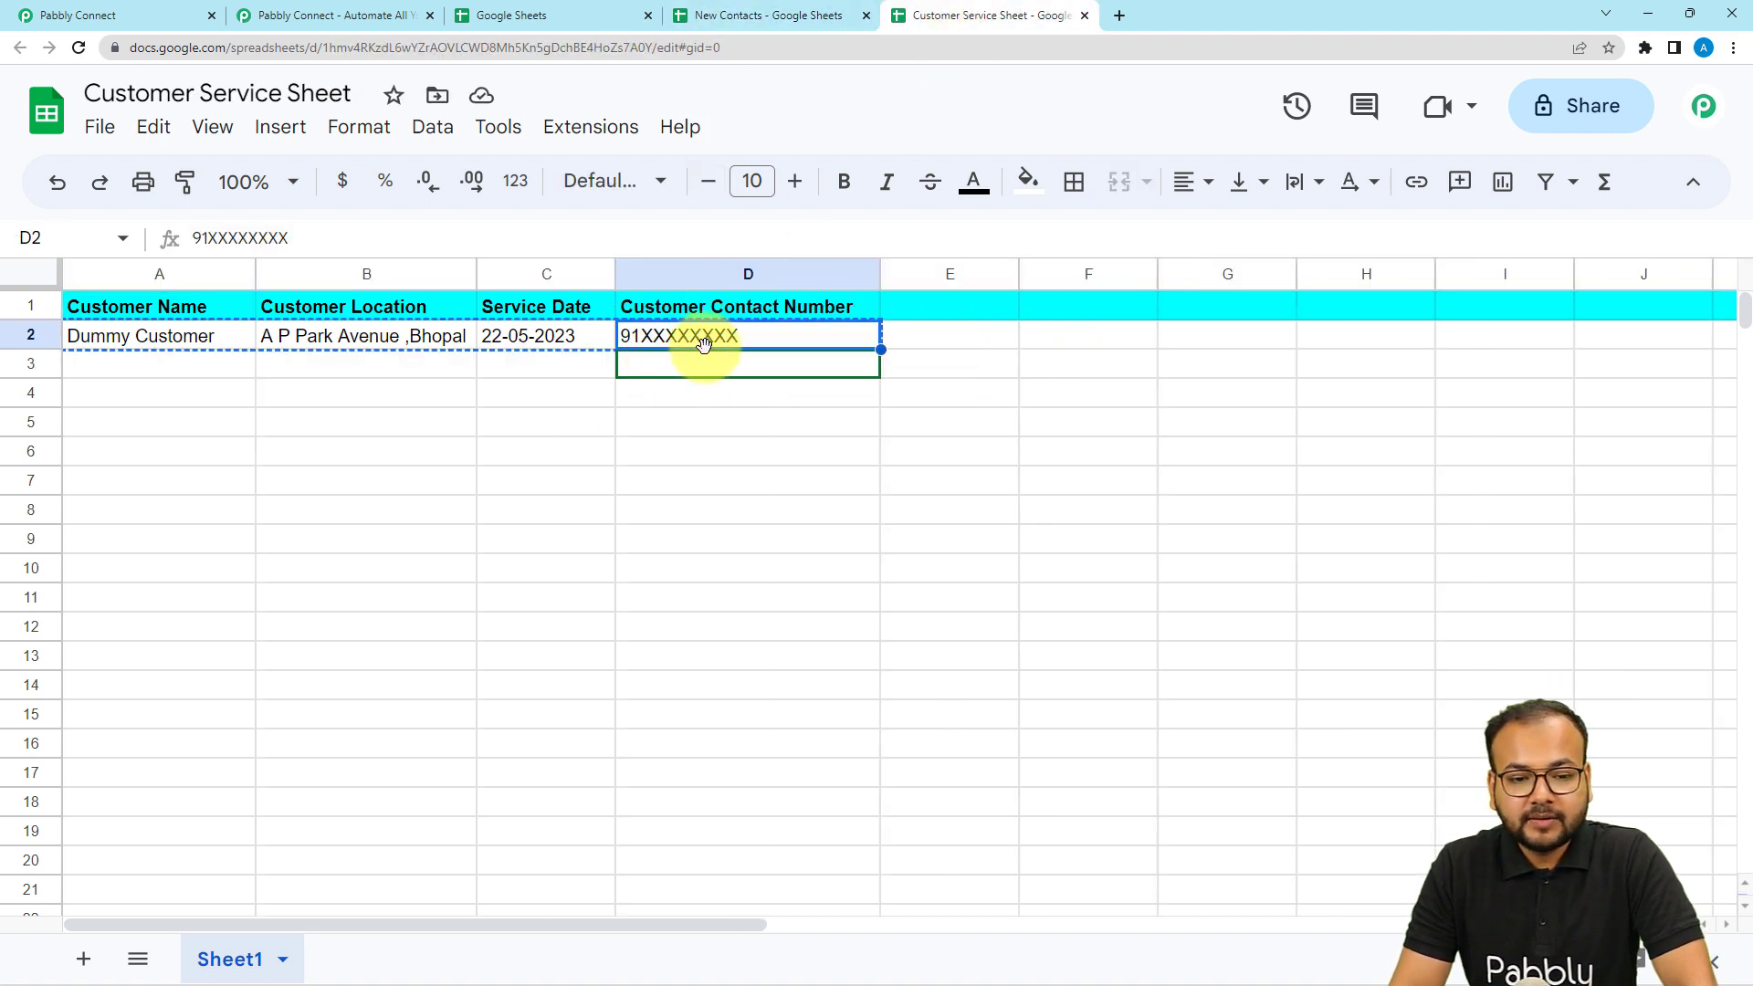
click(745, 13)
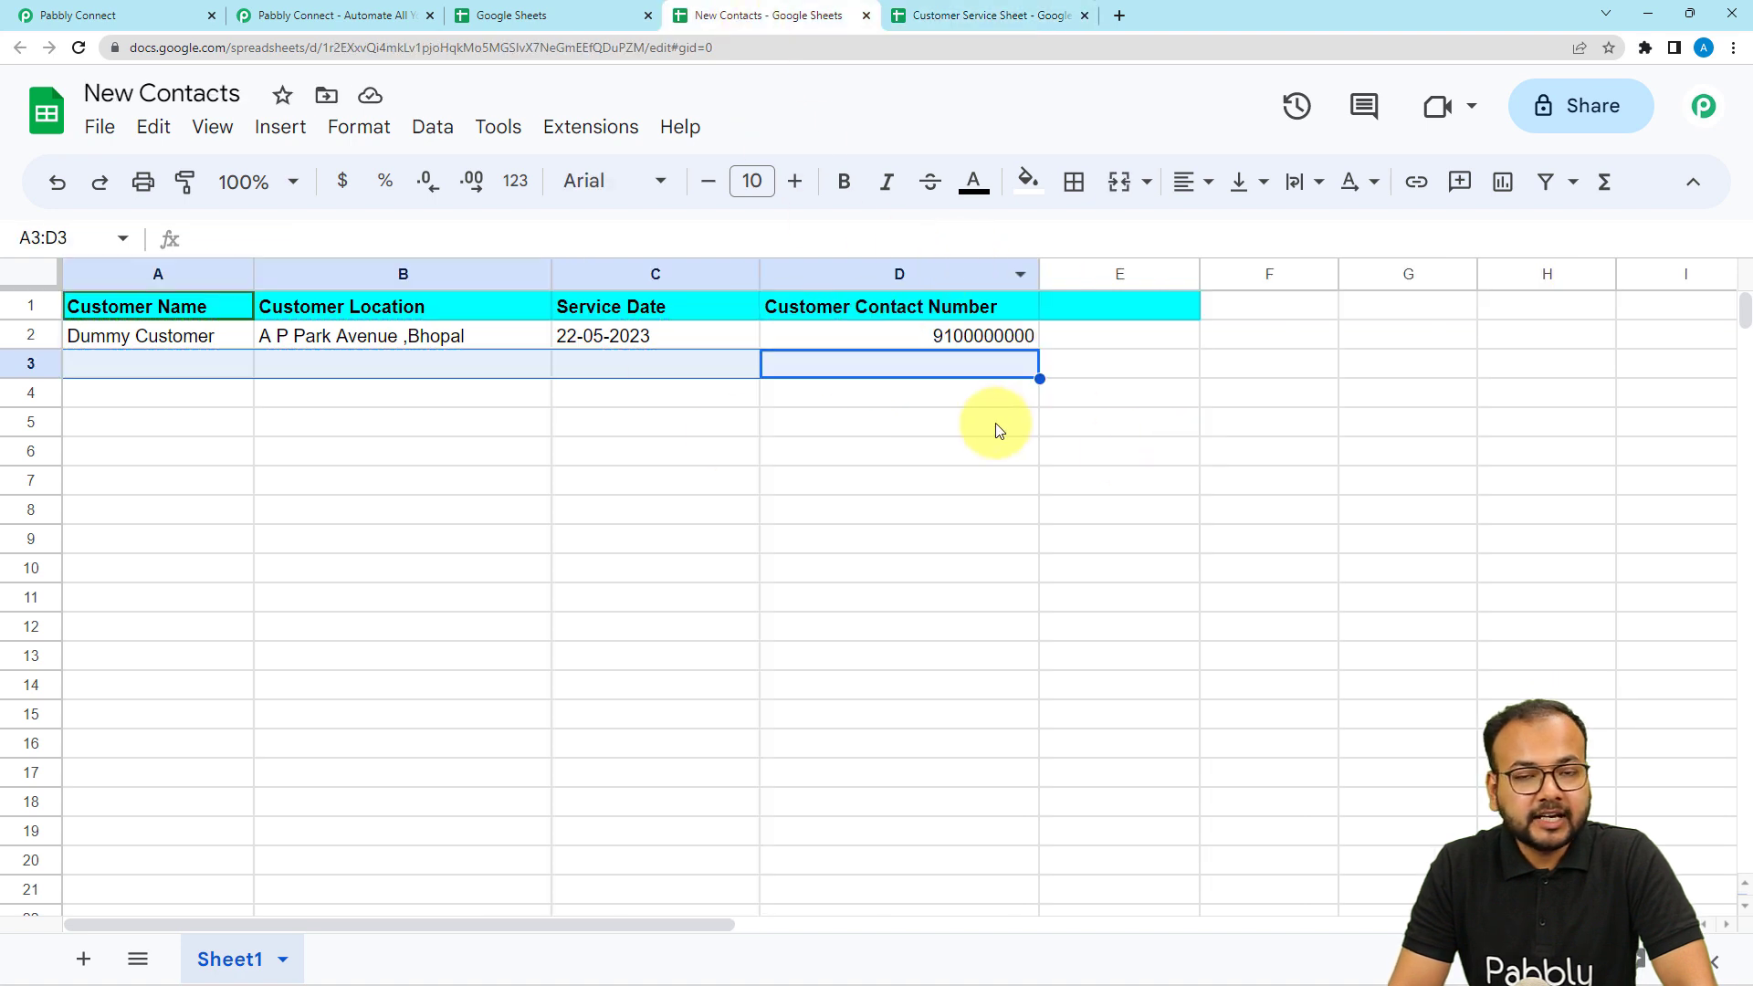
Add a Filter by Pabbly step to the workflow after the Lookup Spreadsheet Rows action.
click(169, 25)
scroll(321, 293, down, 3)
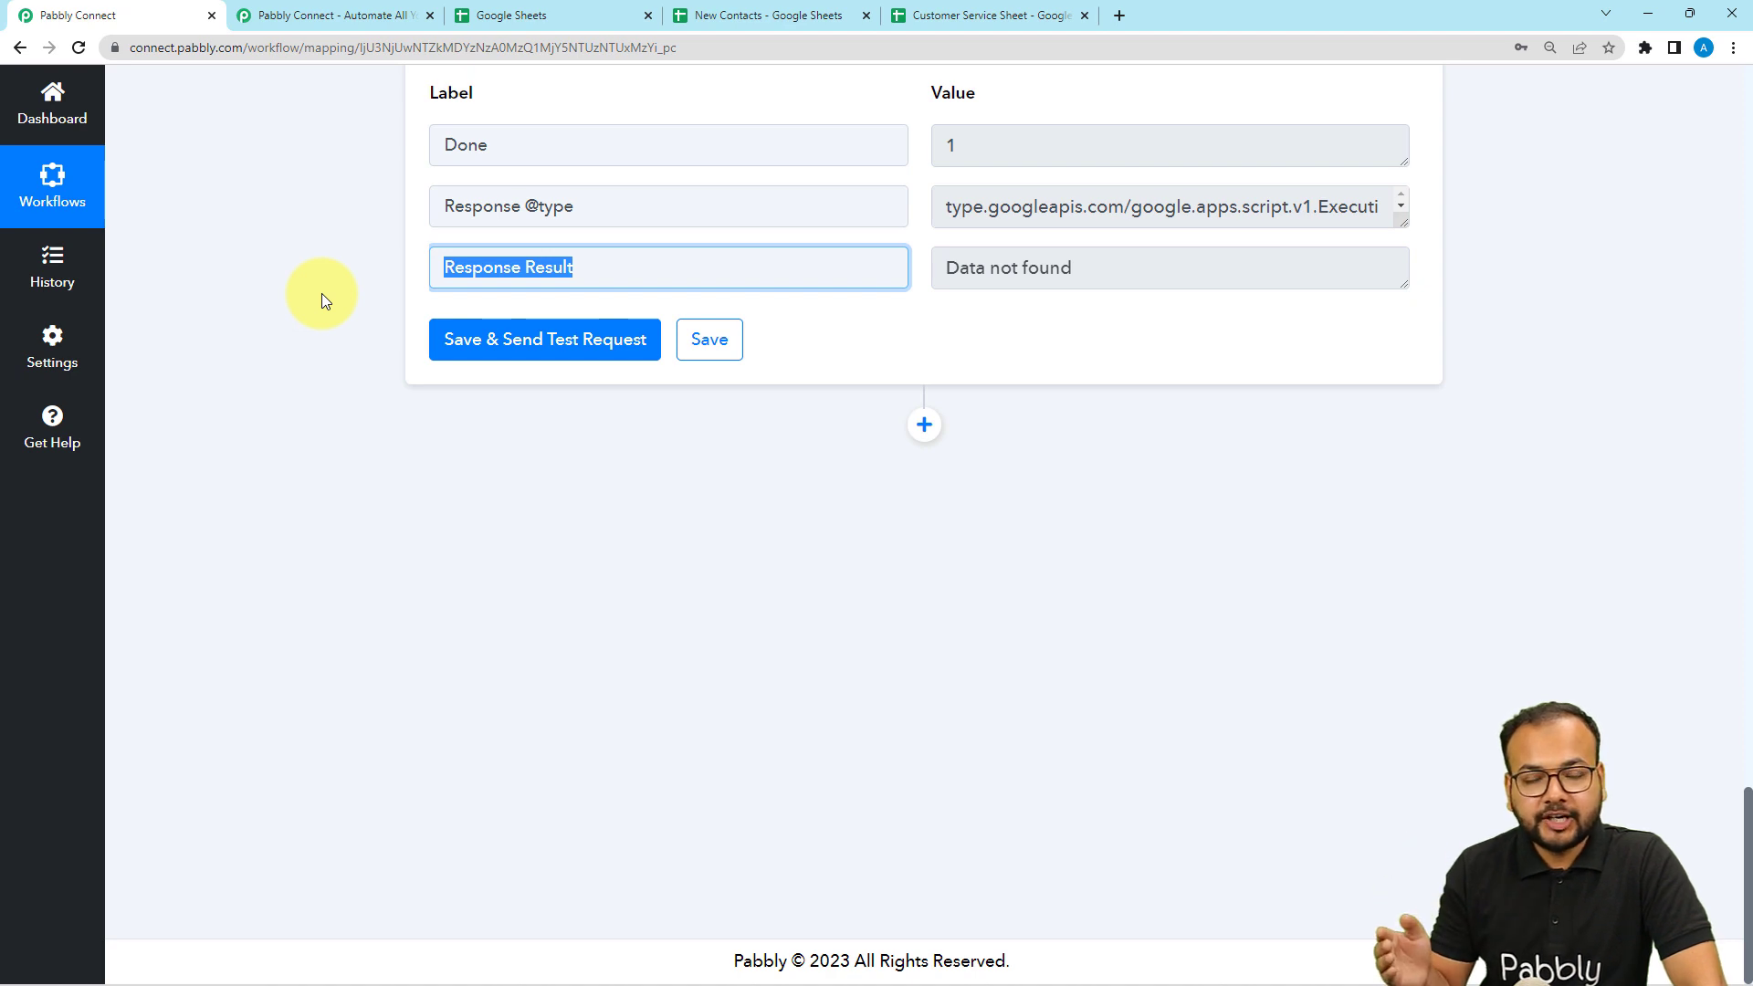
click(940, 432)
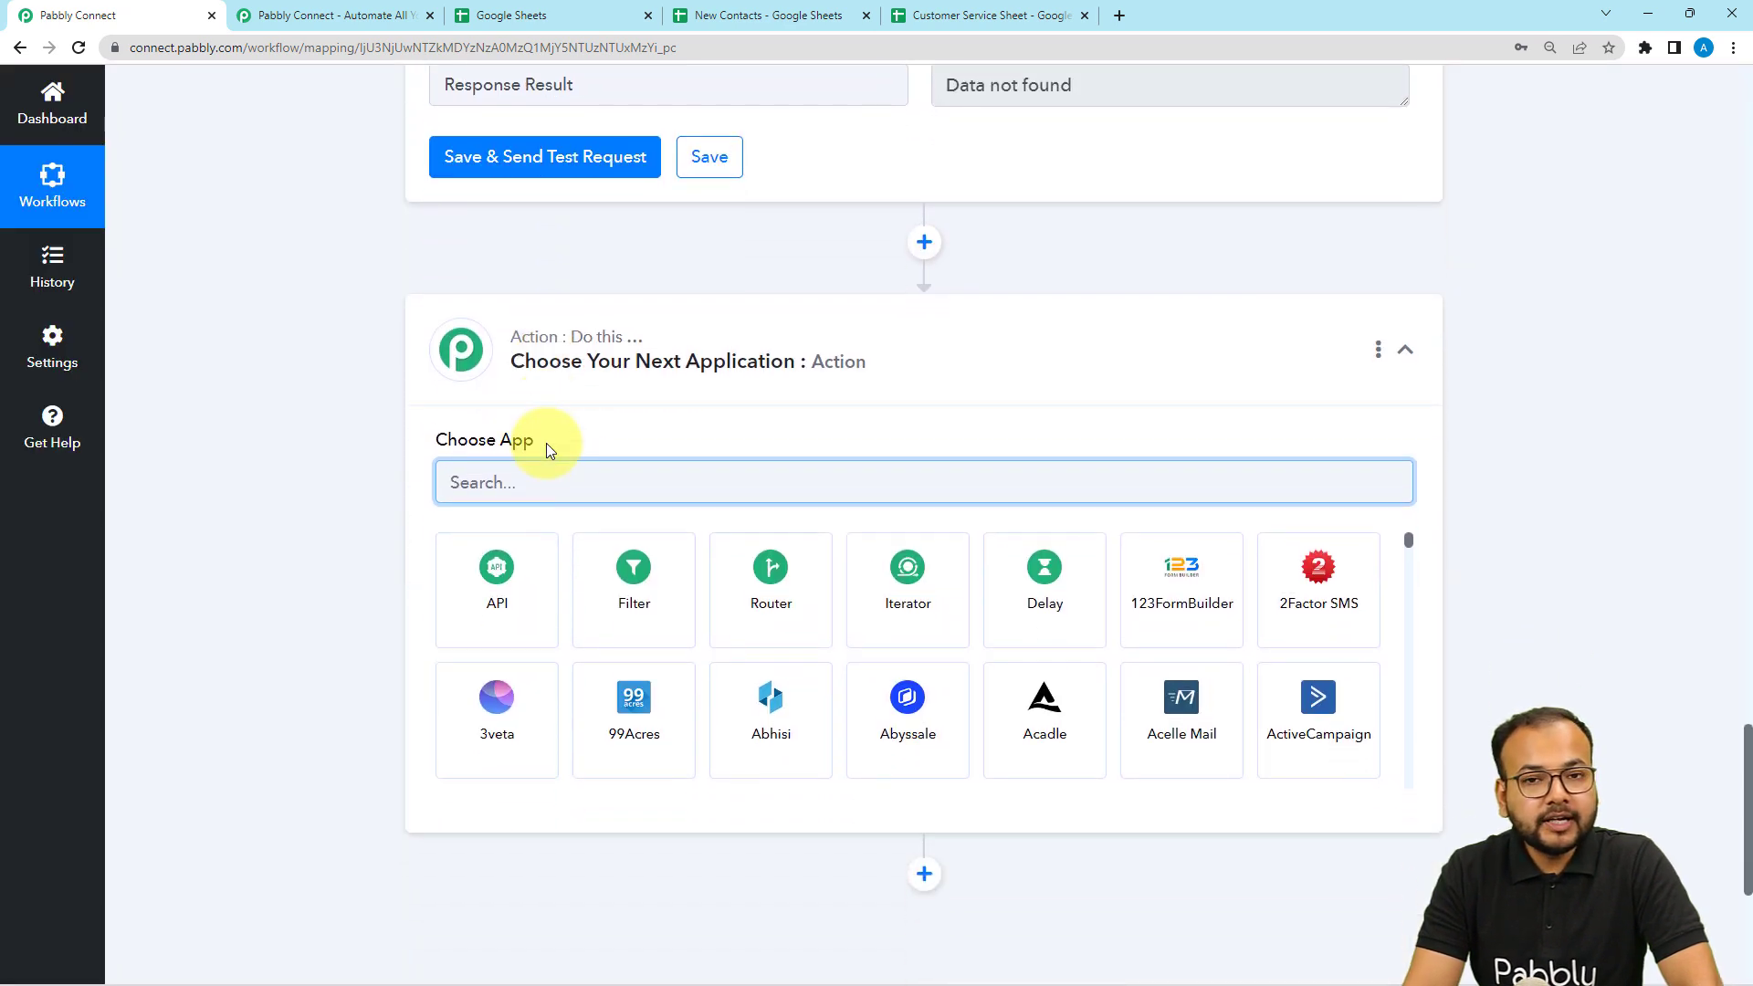
click(630, 599)
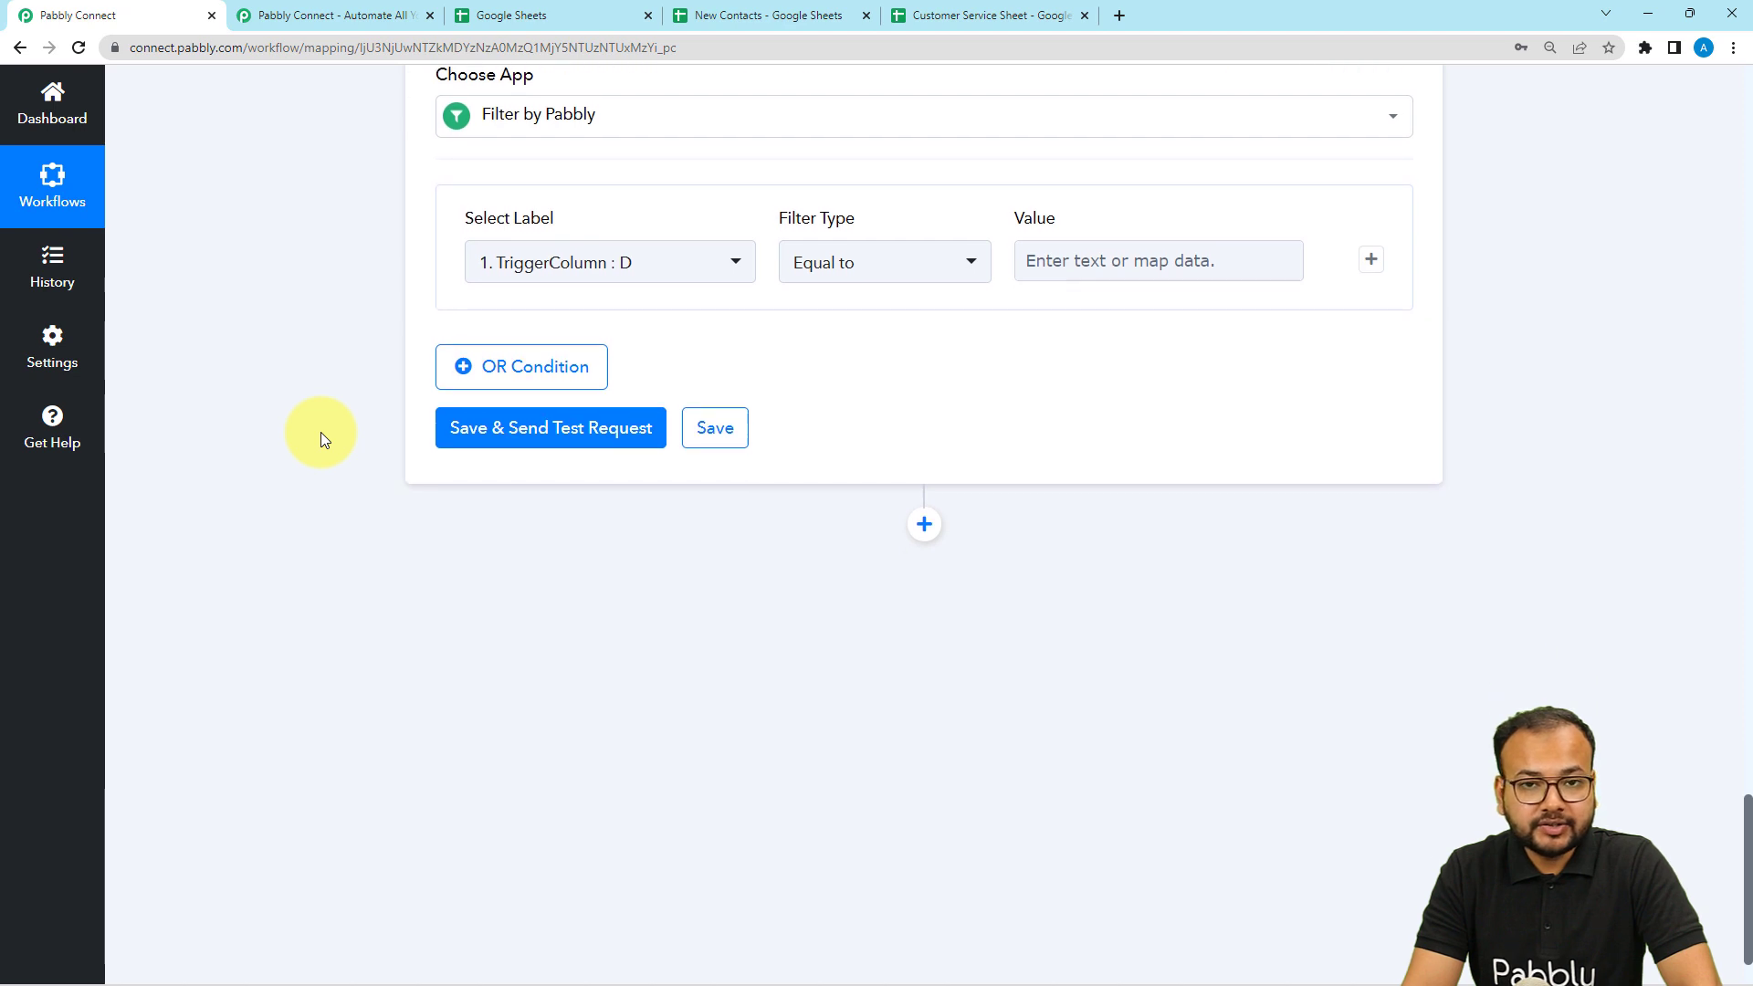
Review the lookup action's response and settings against the contact numbers in the Customer Service Sheet and New Contacts spreadsheets.
scroll(321, 434, down, 1)
scroll(321, 435, up, 1)
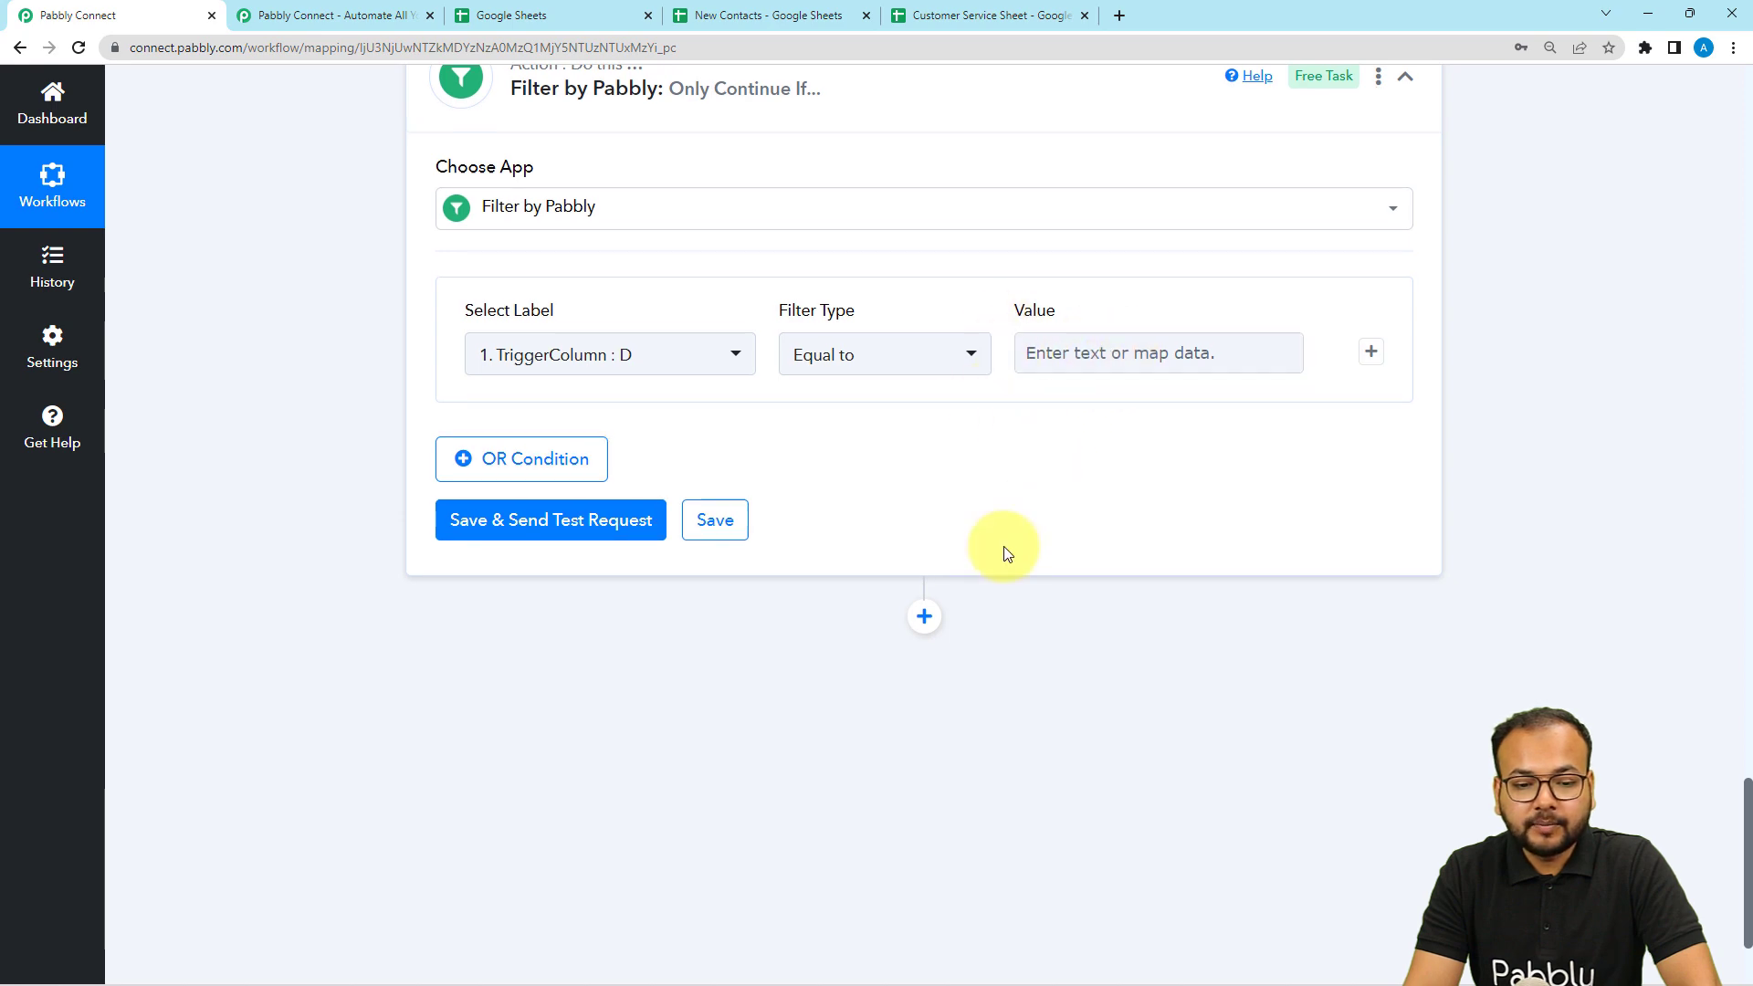
scroll(1005, 551, up, 6)
scroll(1005, 553, up, 2)
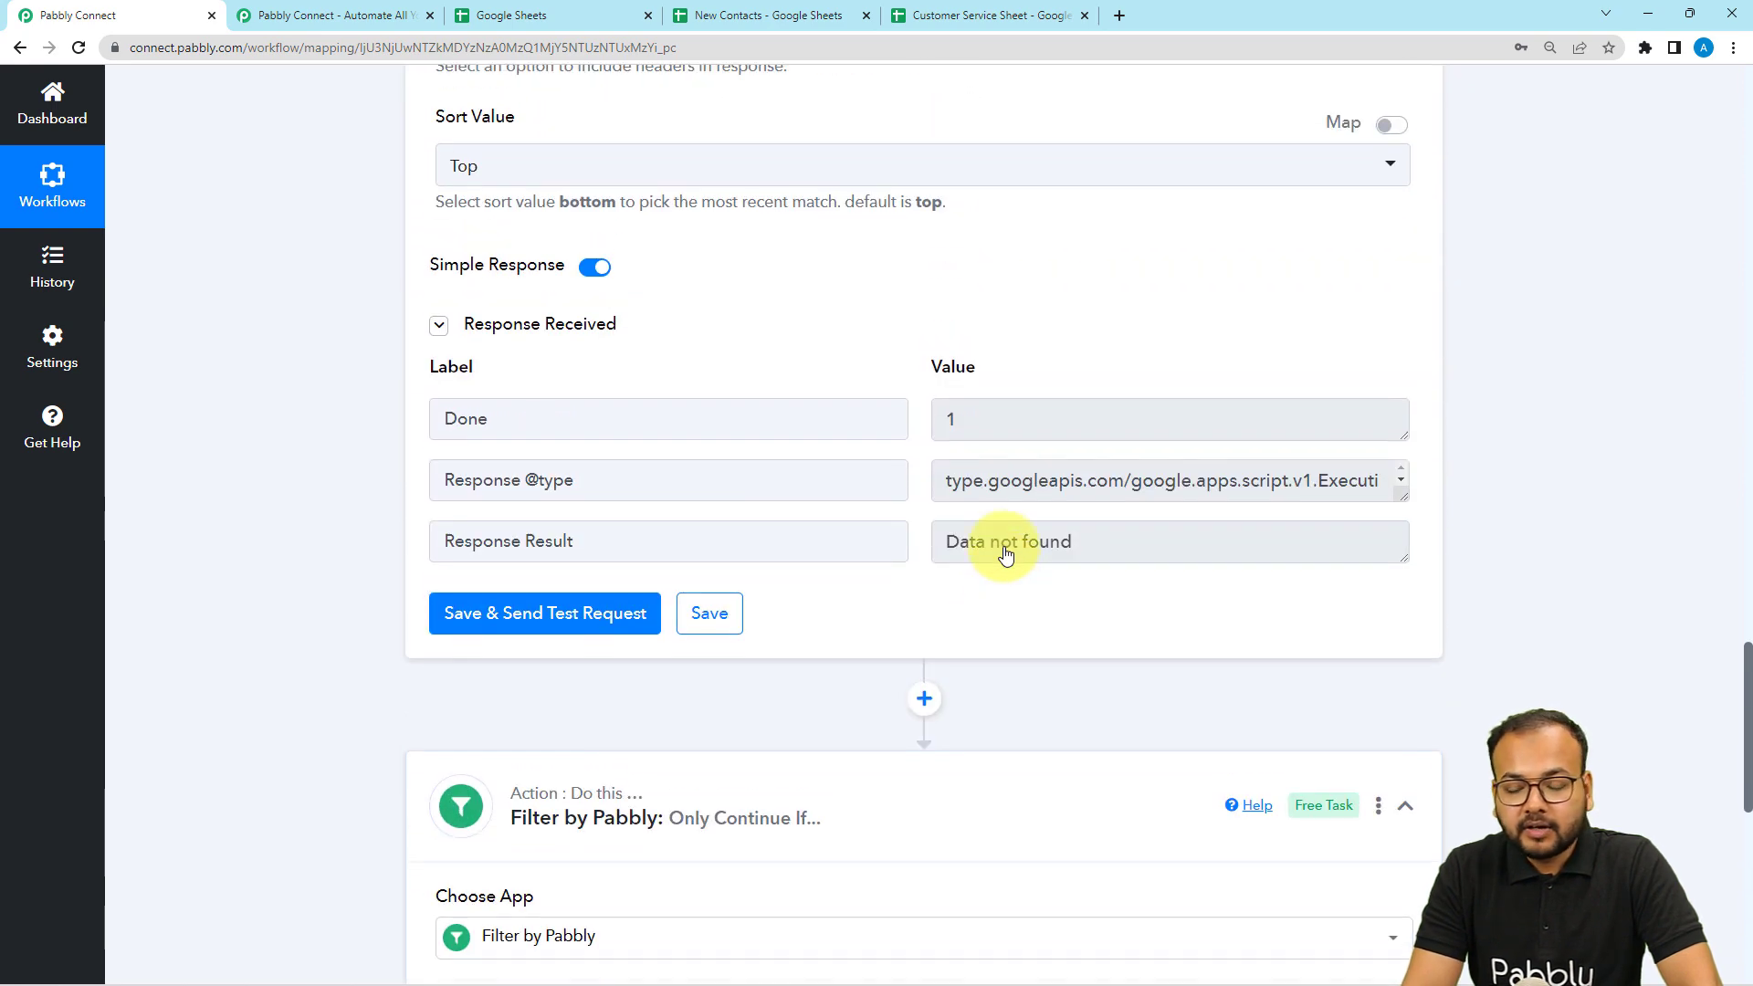
scroll(1005, 546, up, 2)
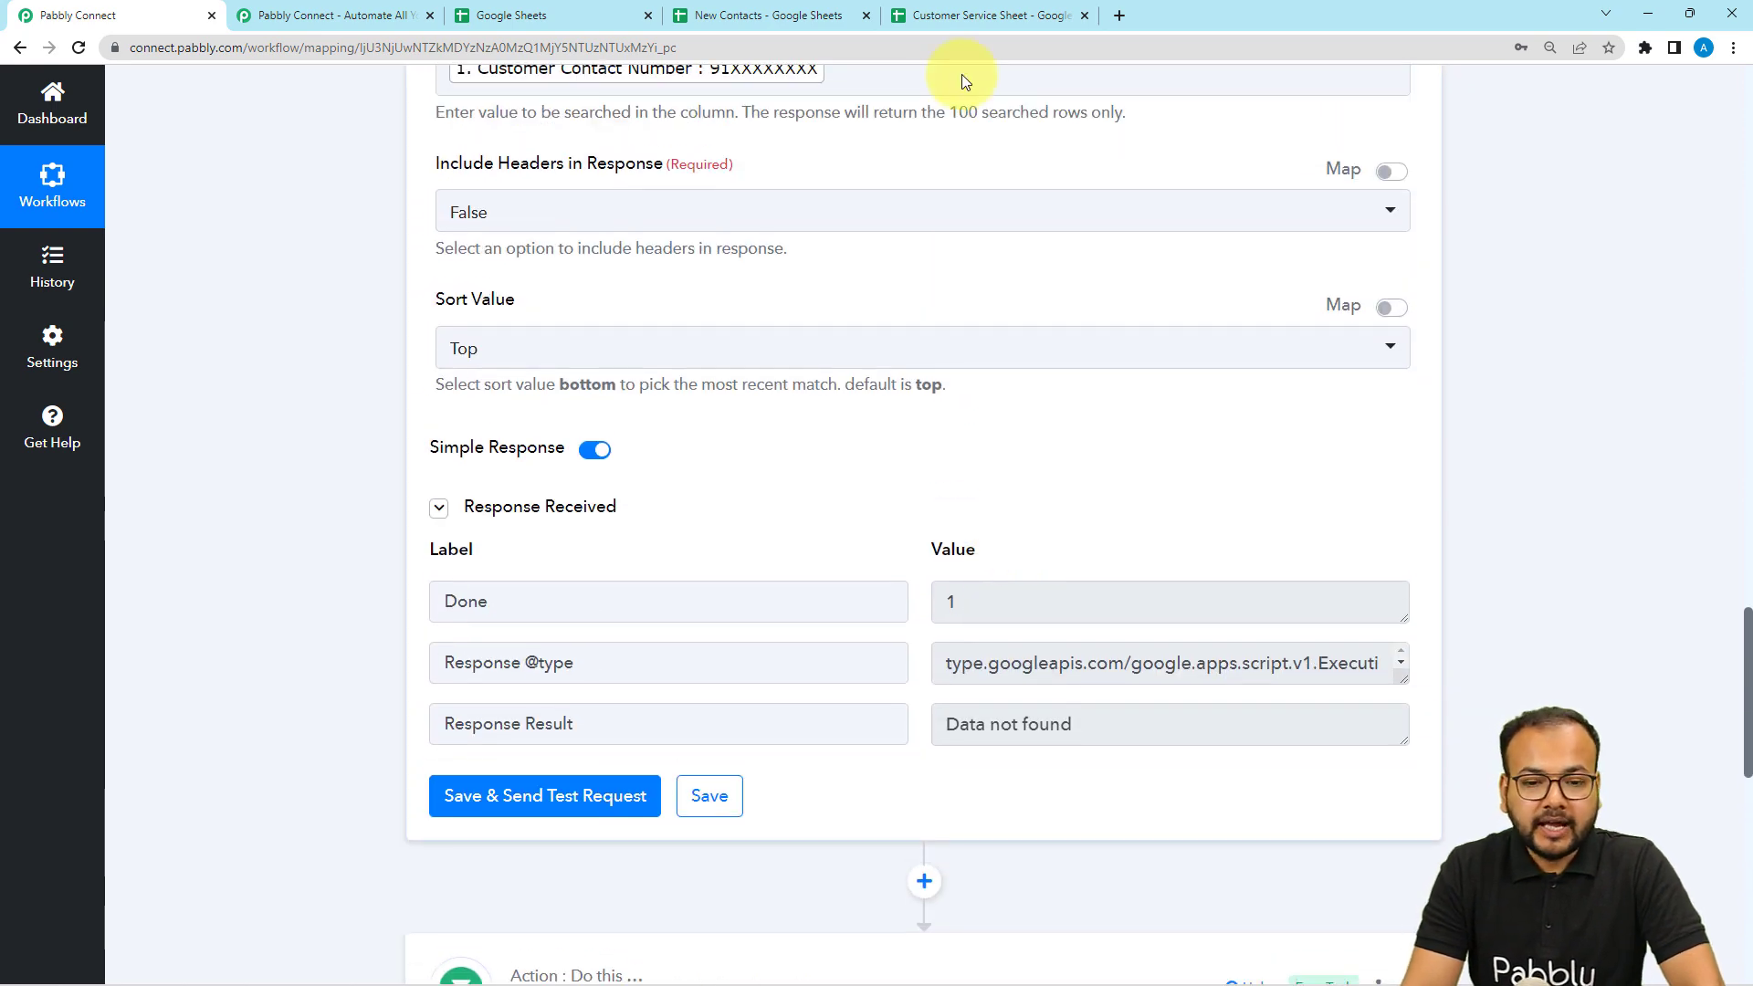
click(966, 23)
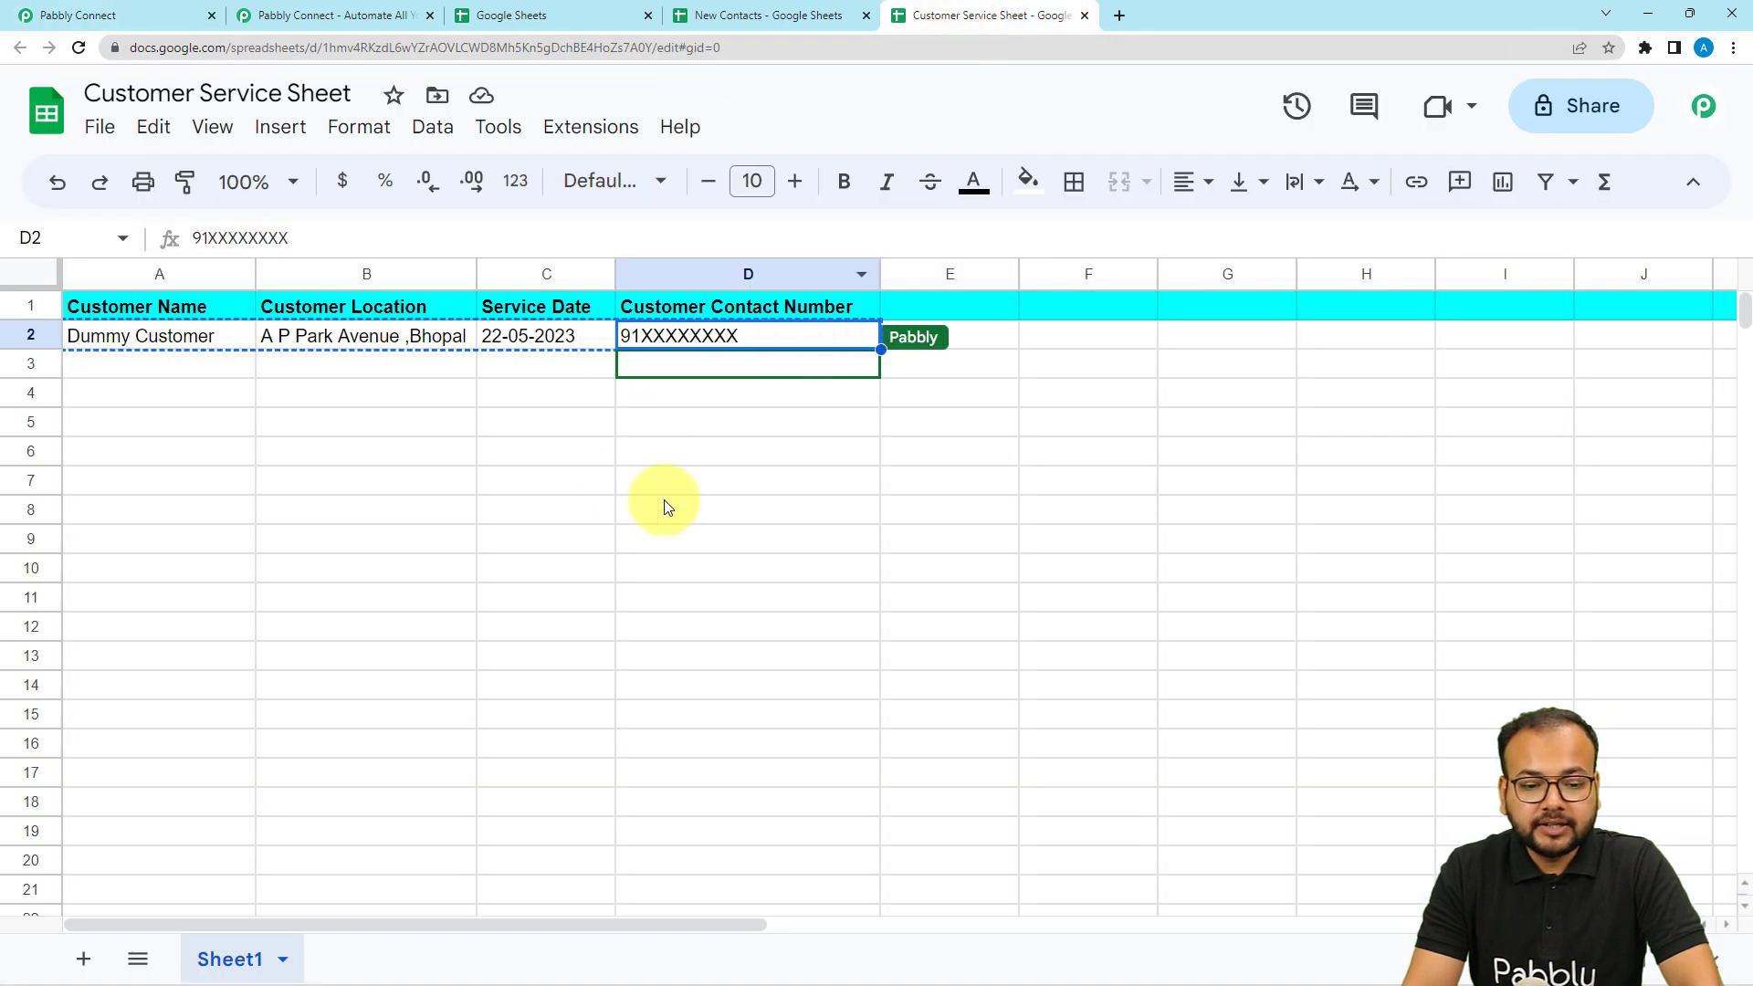
click(743, 22)
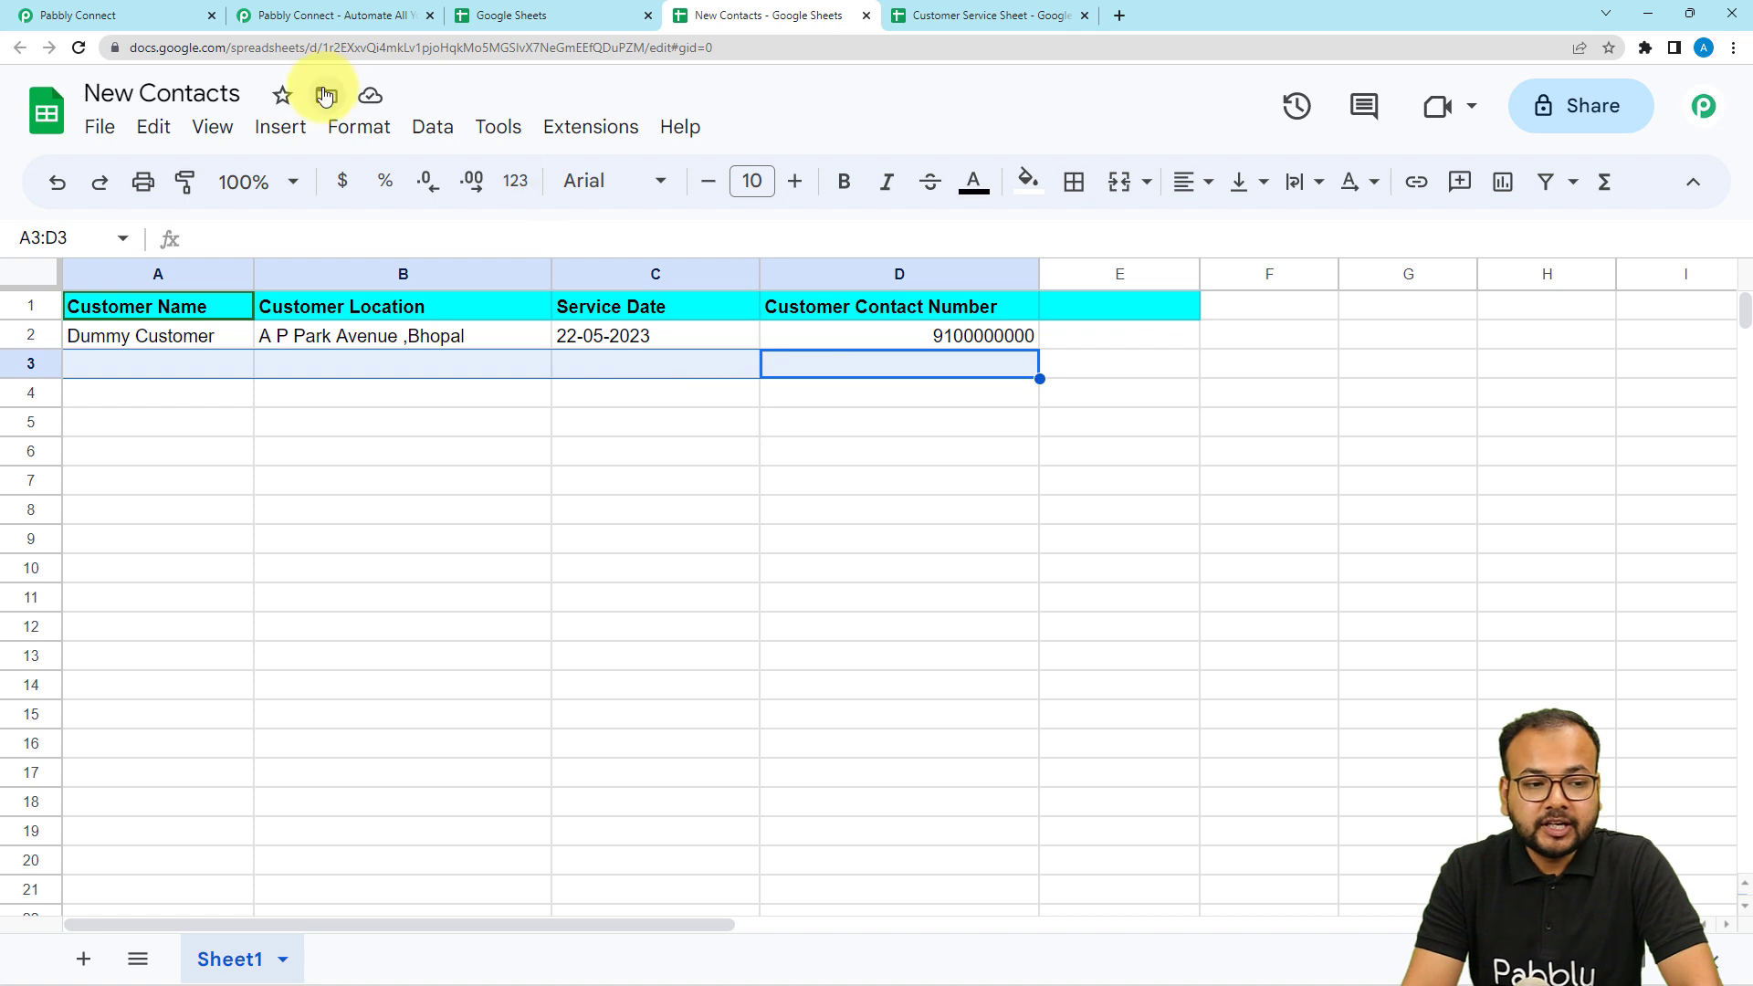
click(176, 18)
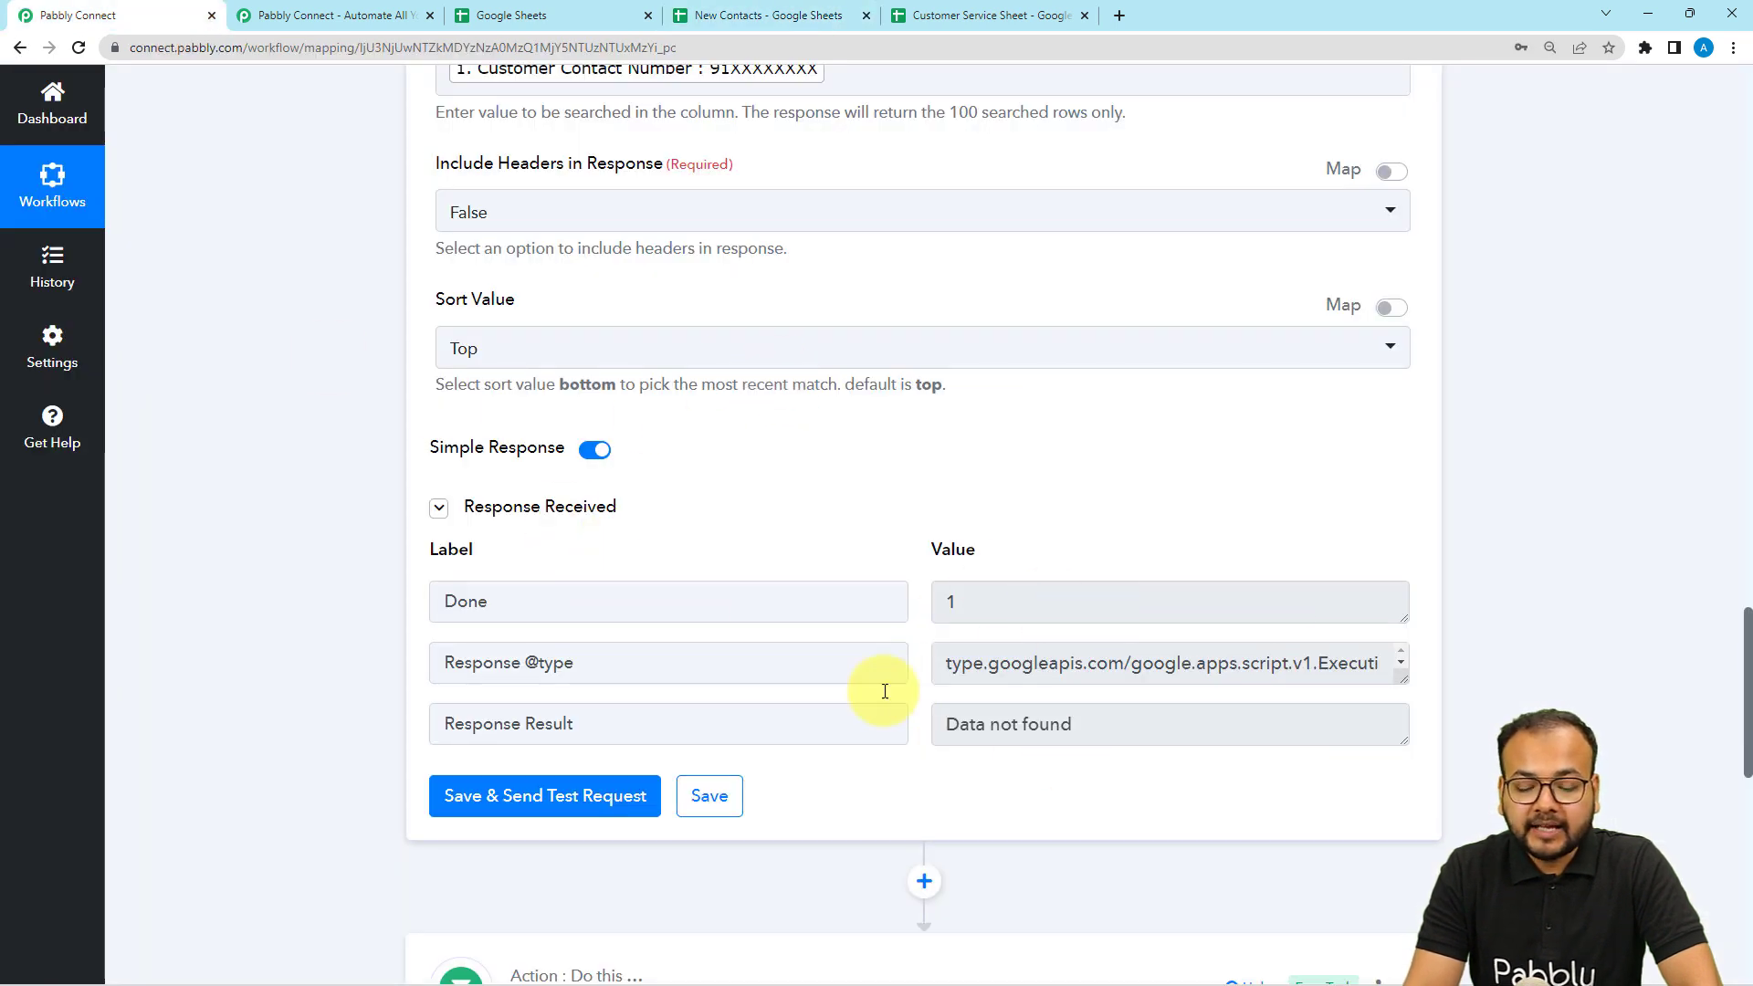
drag(942, 730, 1087, 721)
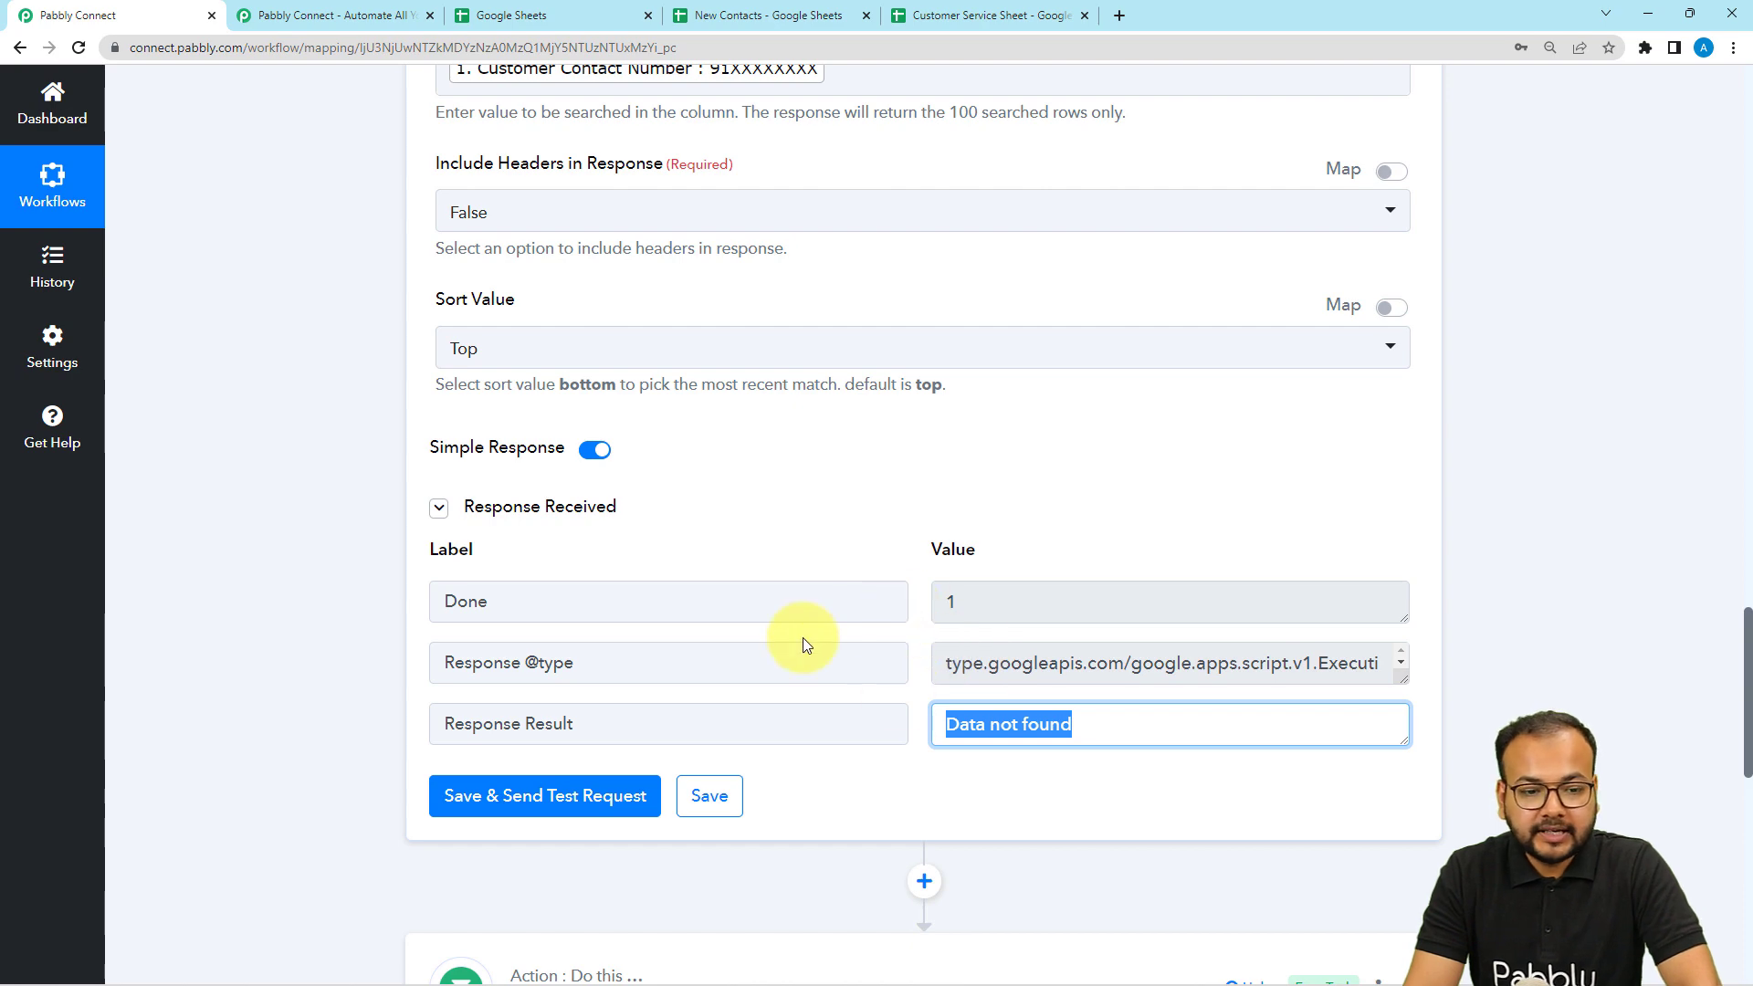
scroll(802, 637, up, 8)
scroll(802, 637, up, 1)
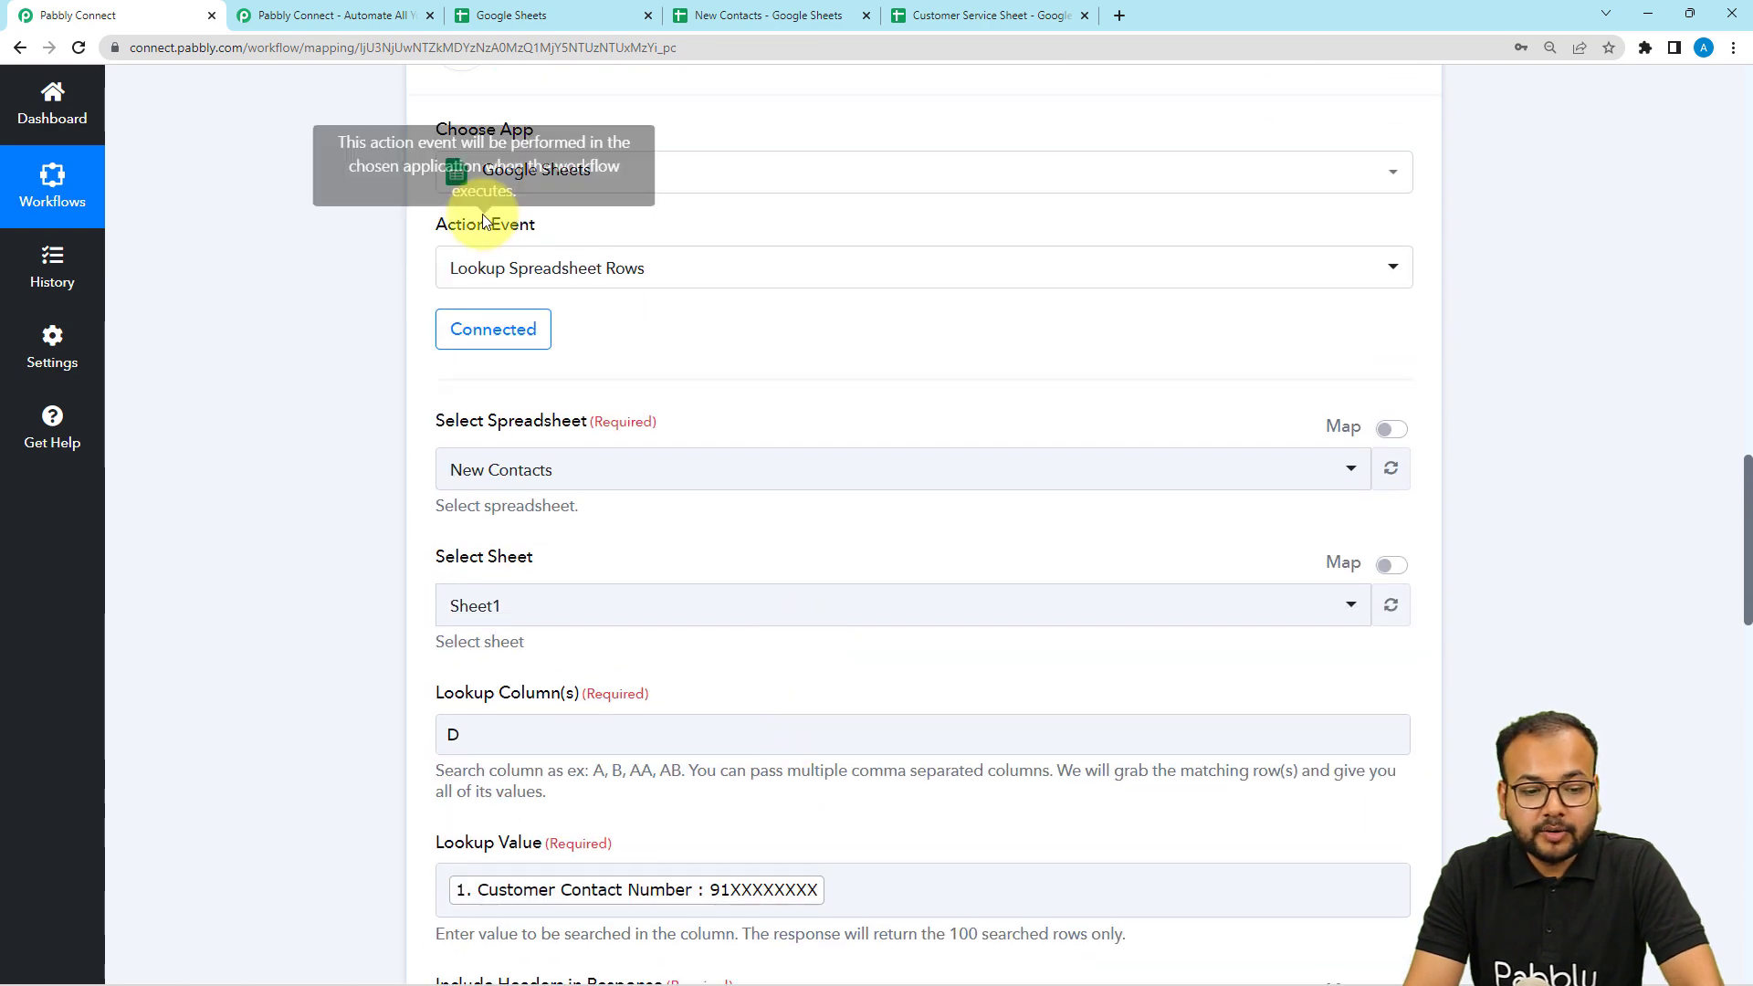
Set the filter condition to the lookup action's Response Result label with the filter type Exists.
scroll(390, 375, down, 12)
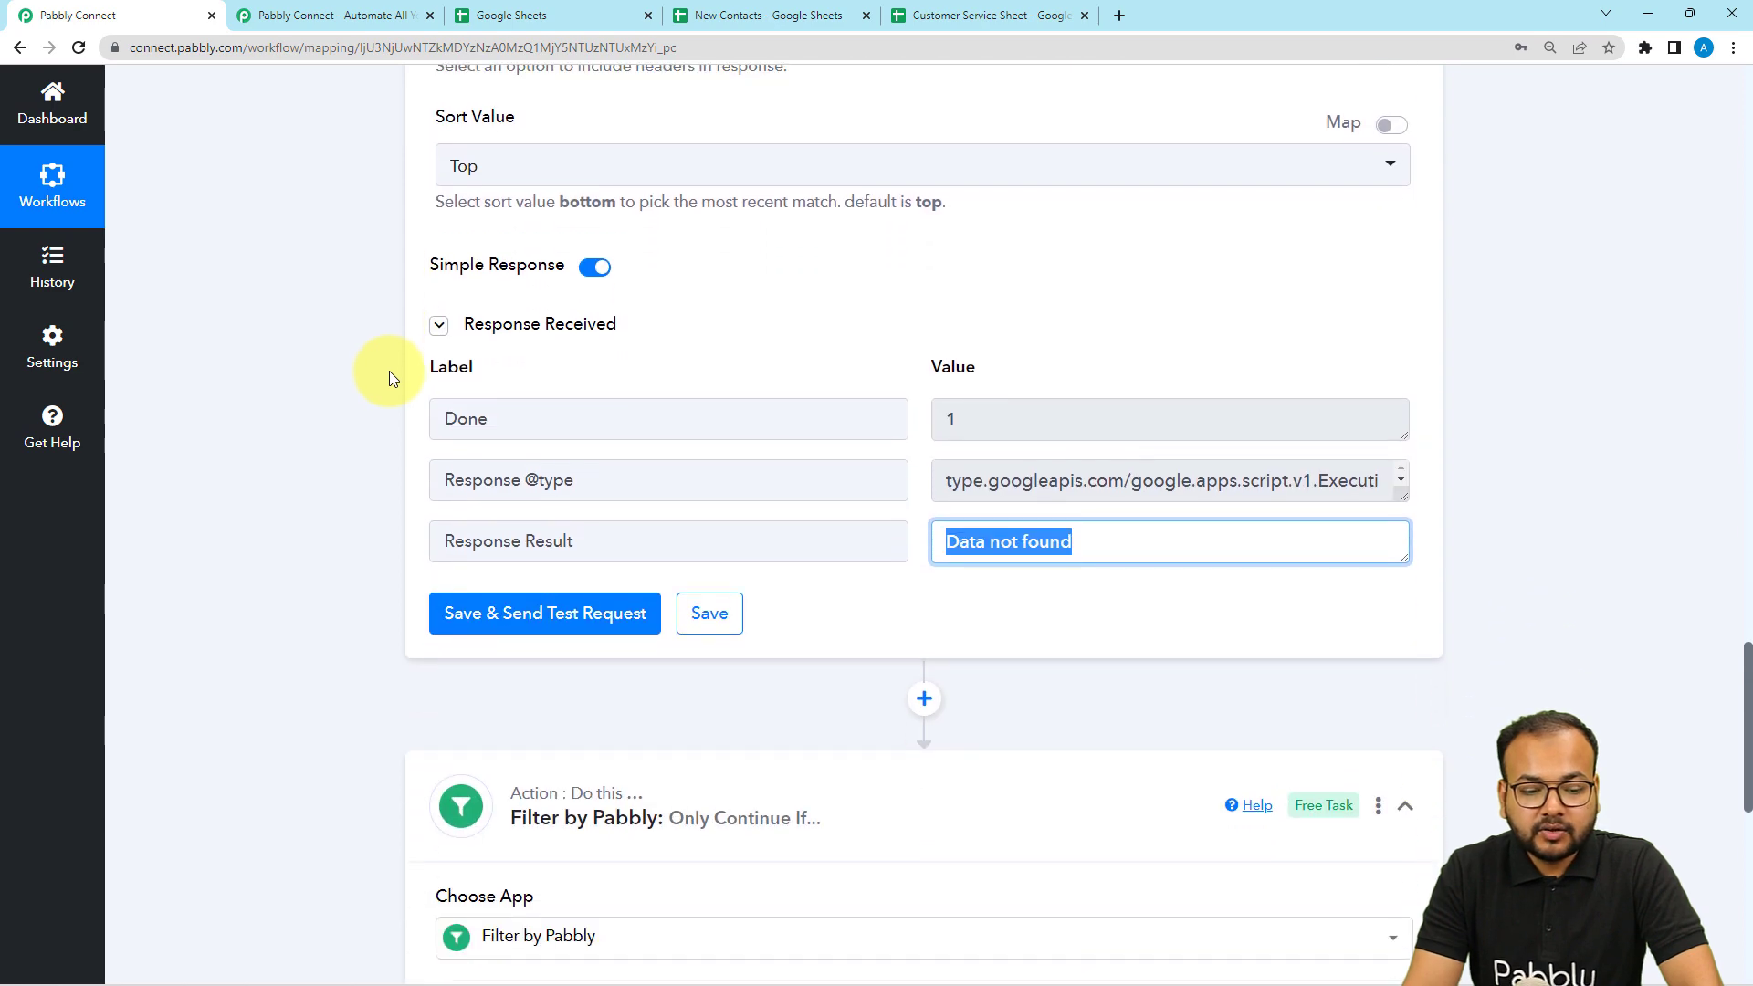
click(588, 543)
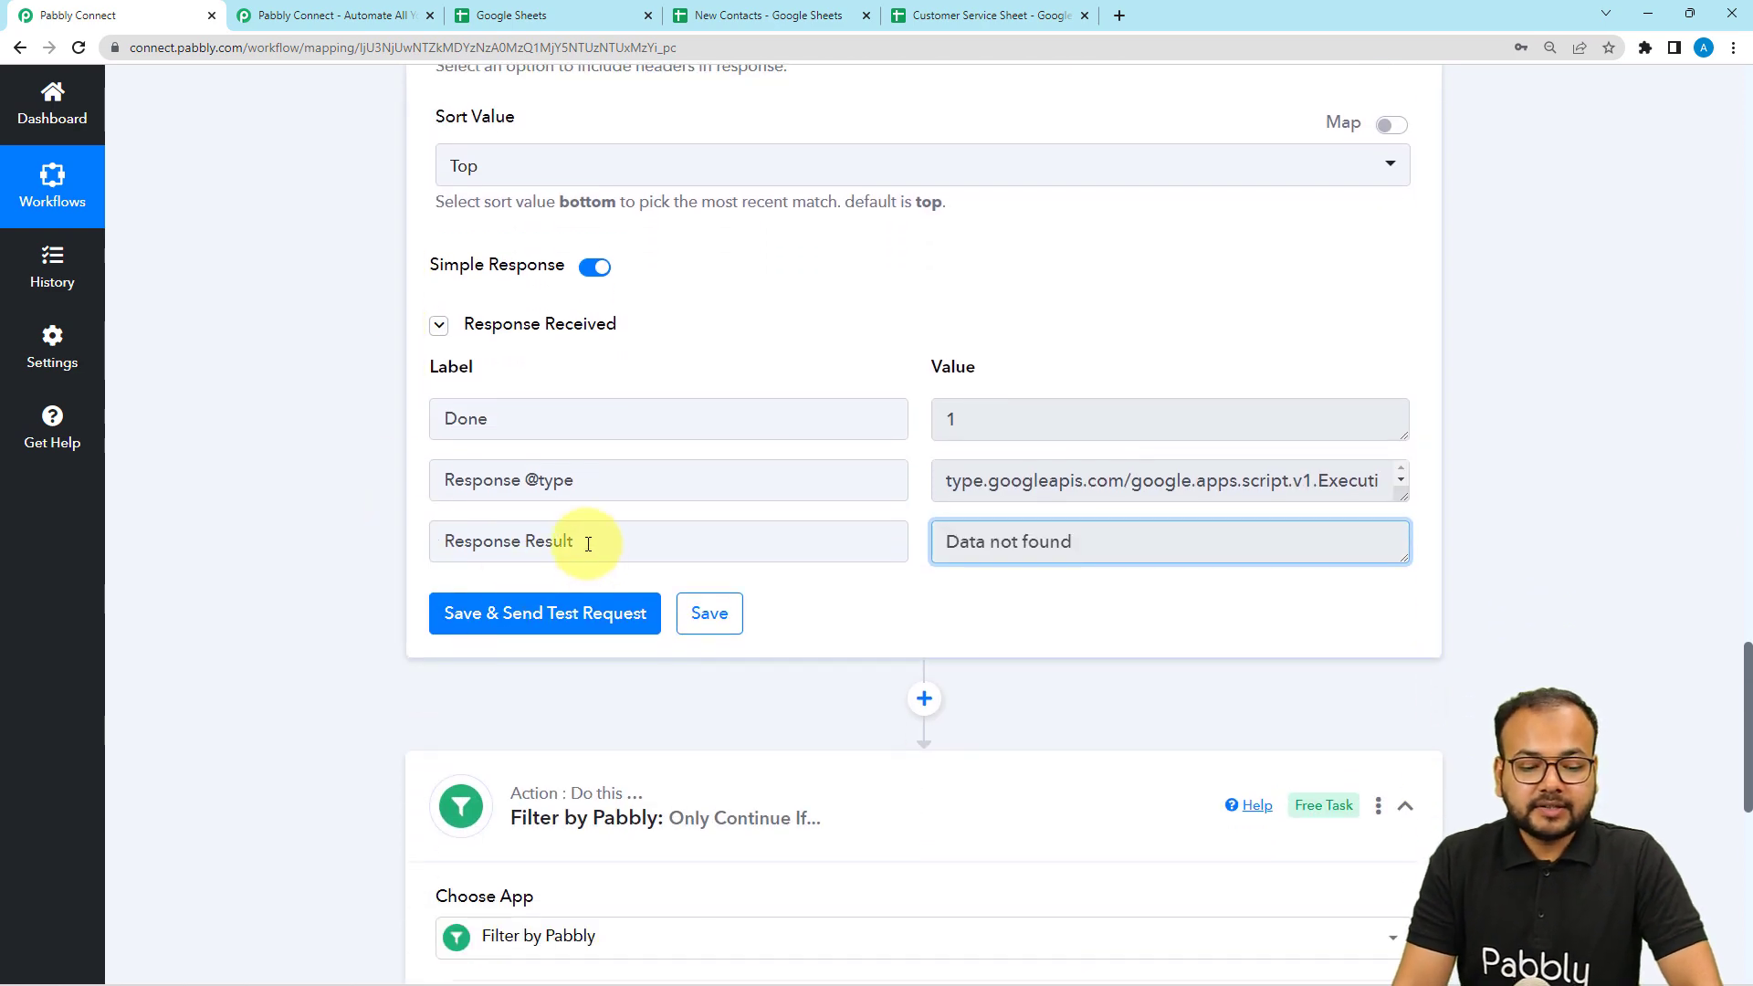
drag(588, 543, 454, 540)
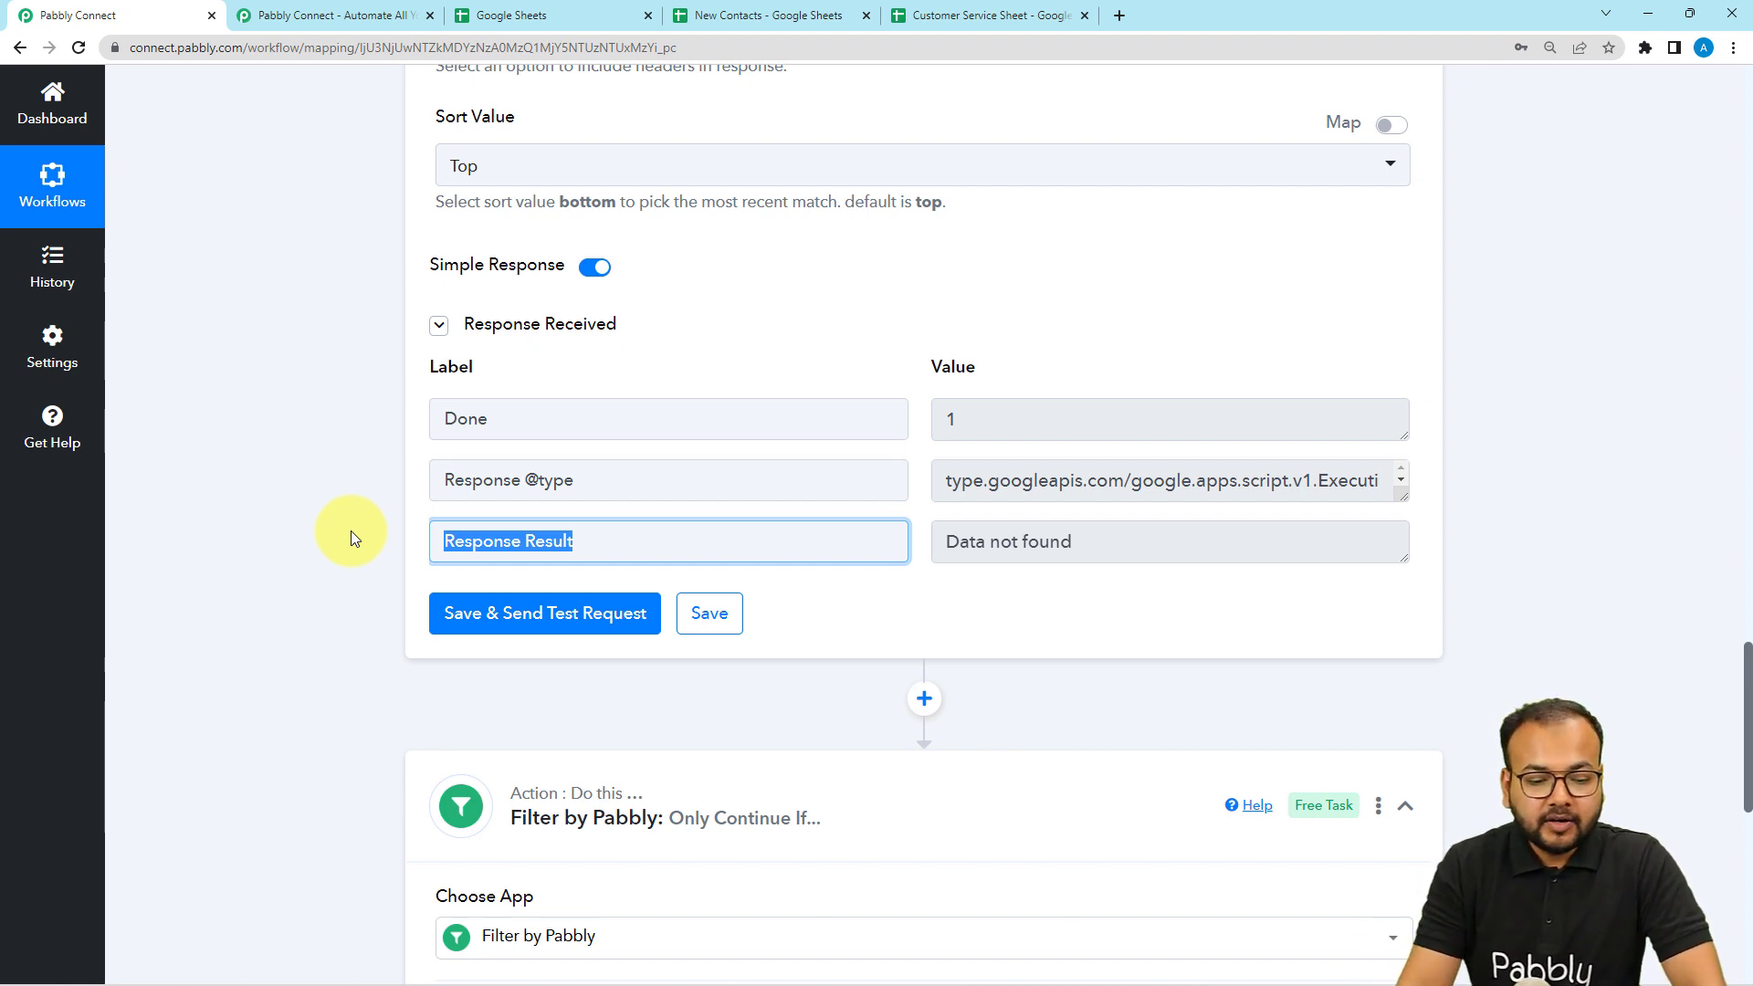
scroll(351, 529, down, 6)
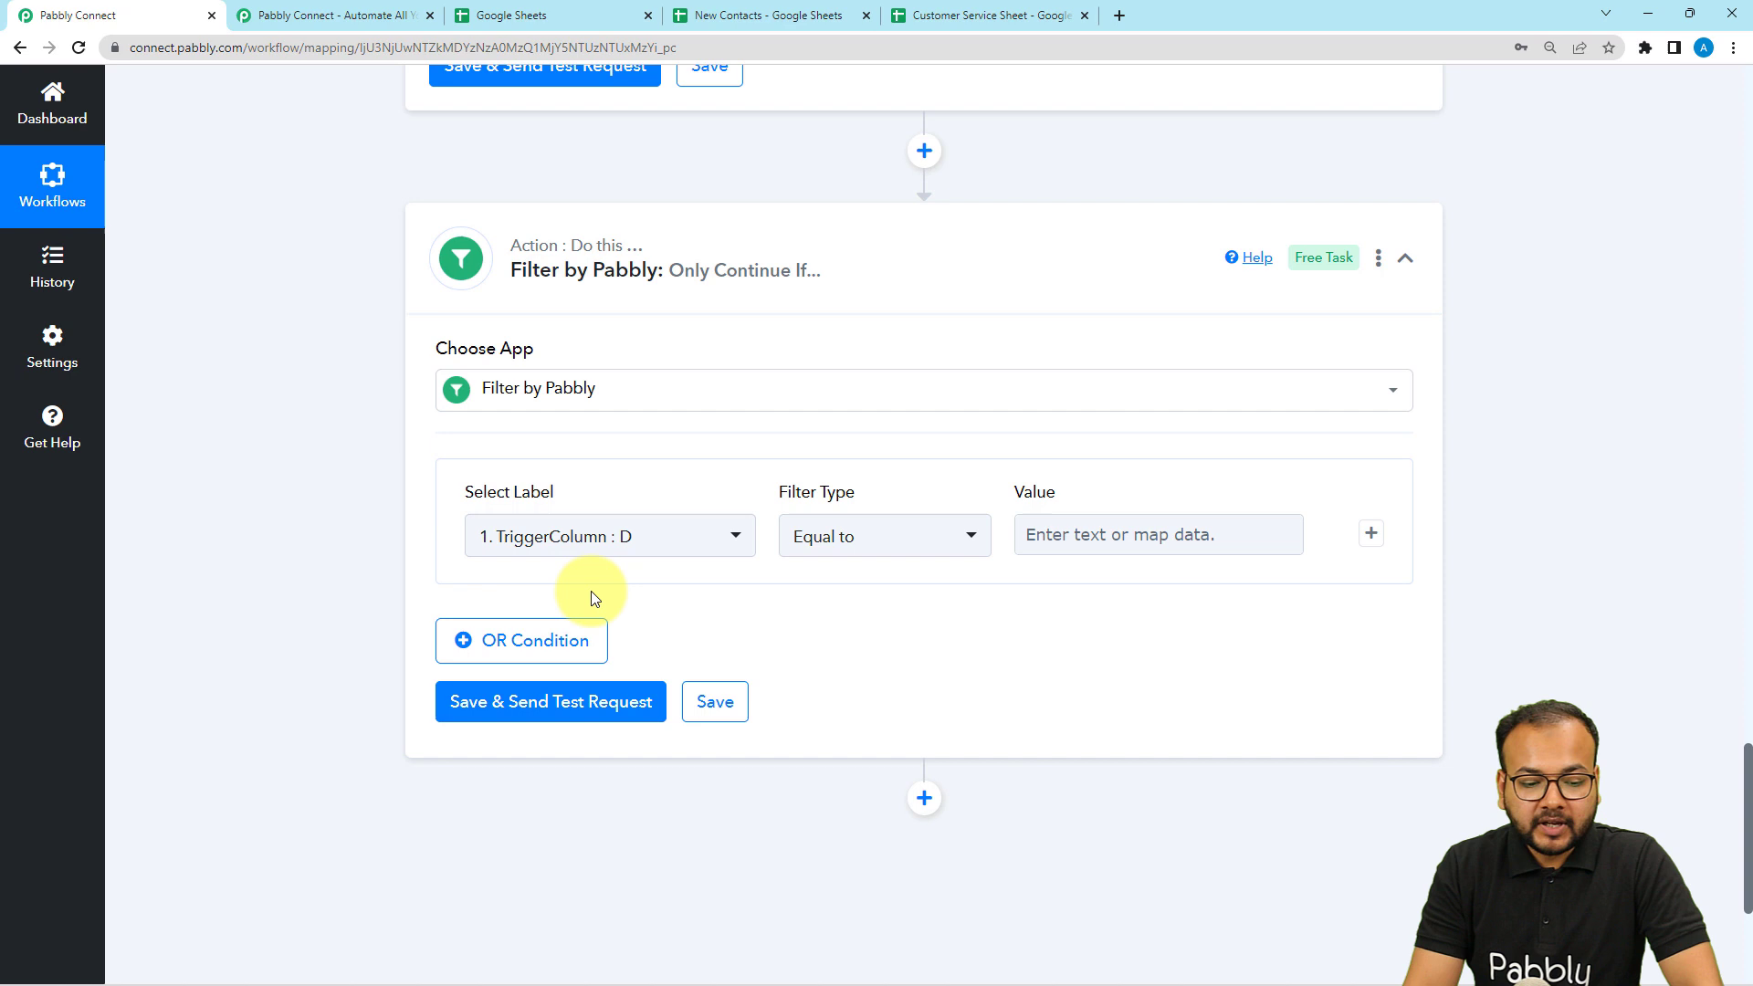
click(619, 538)
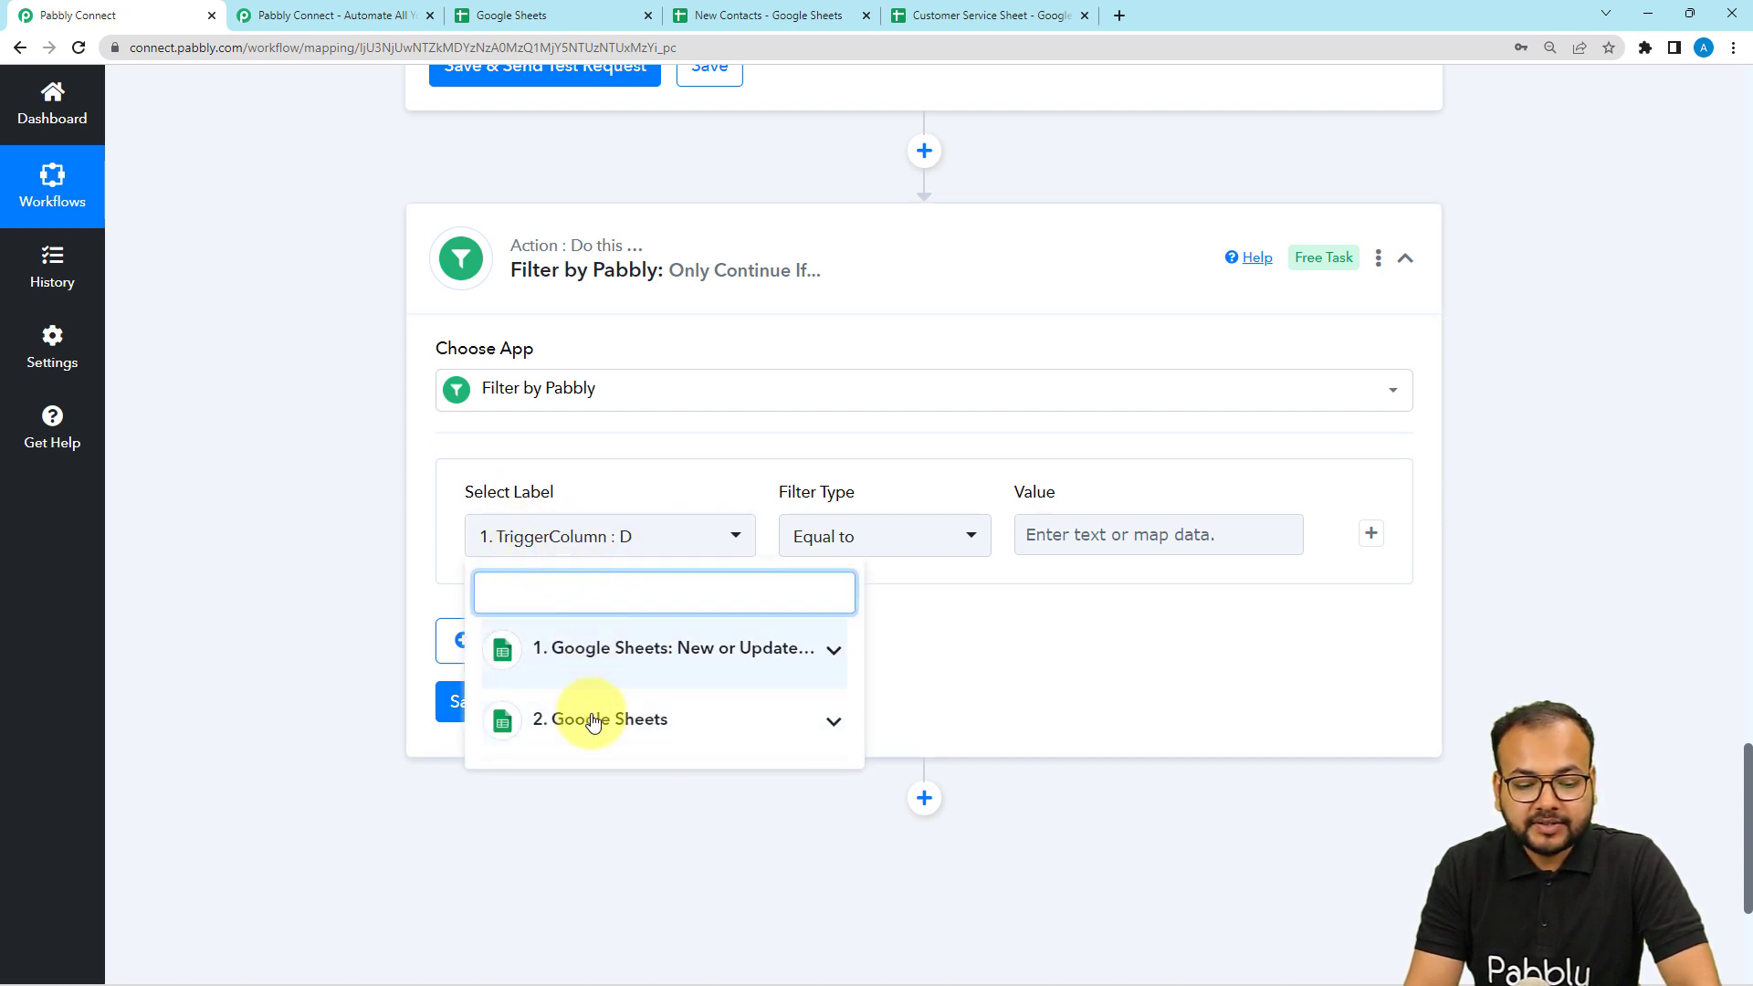
click(614, 751)
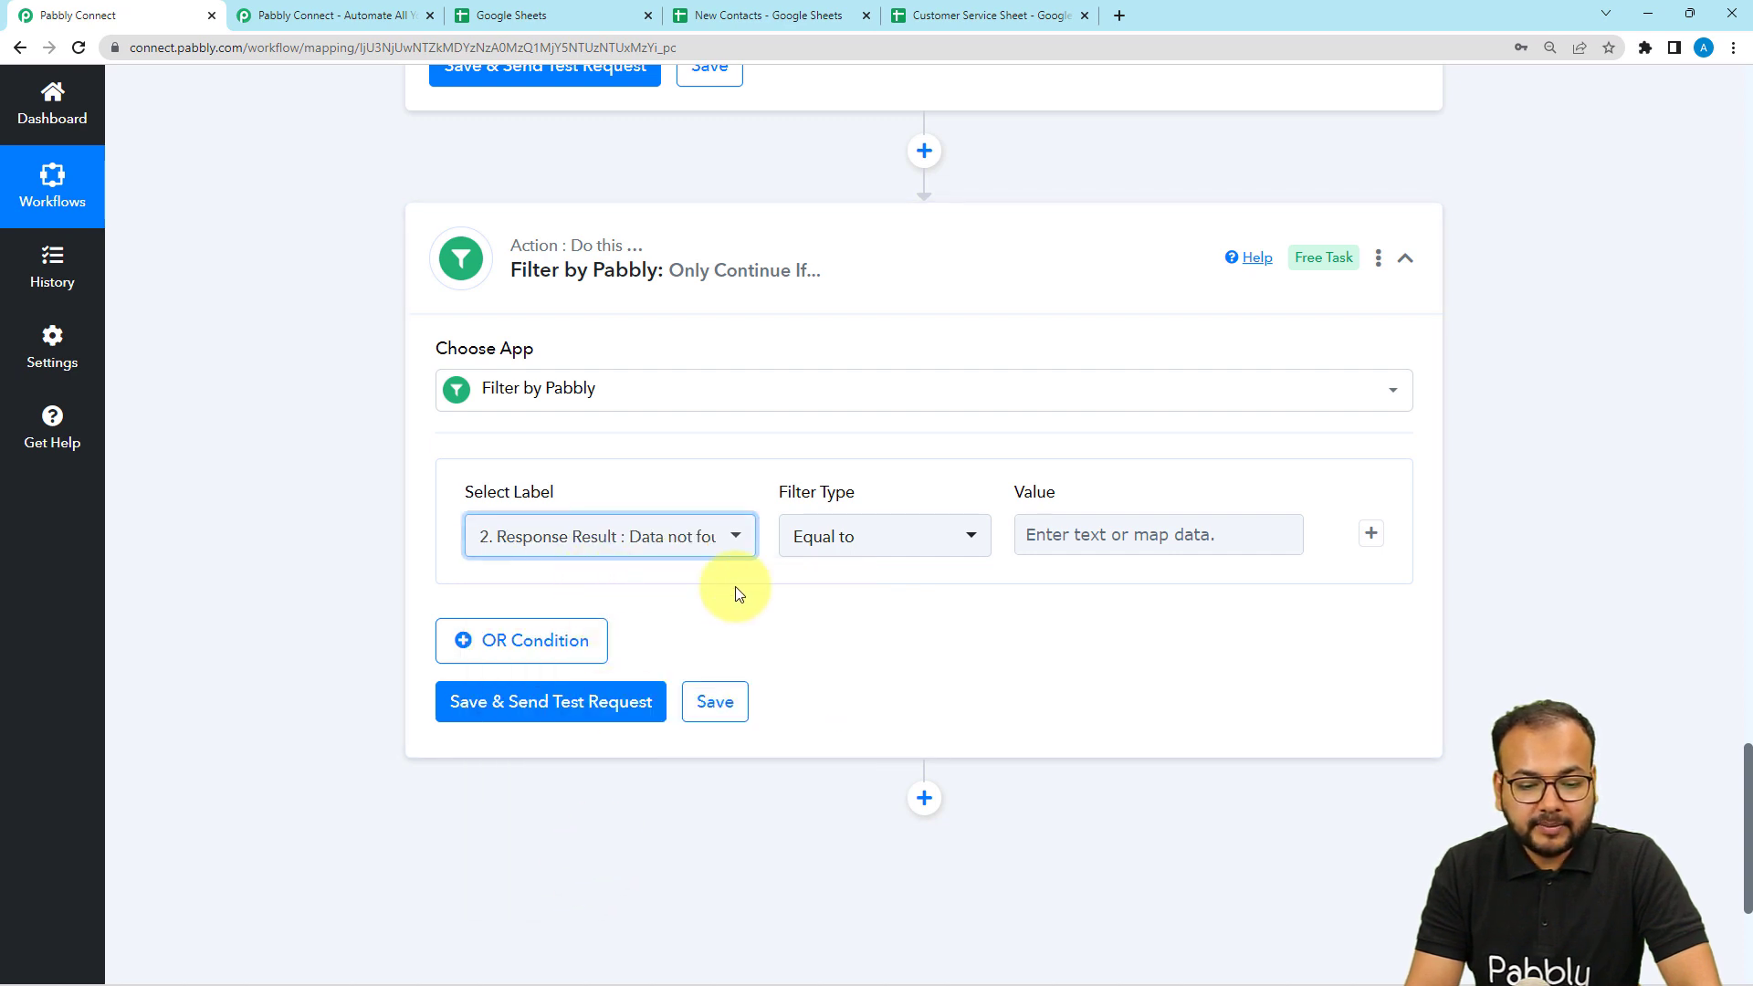
click(845, 545)
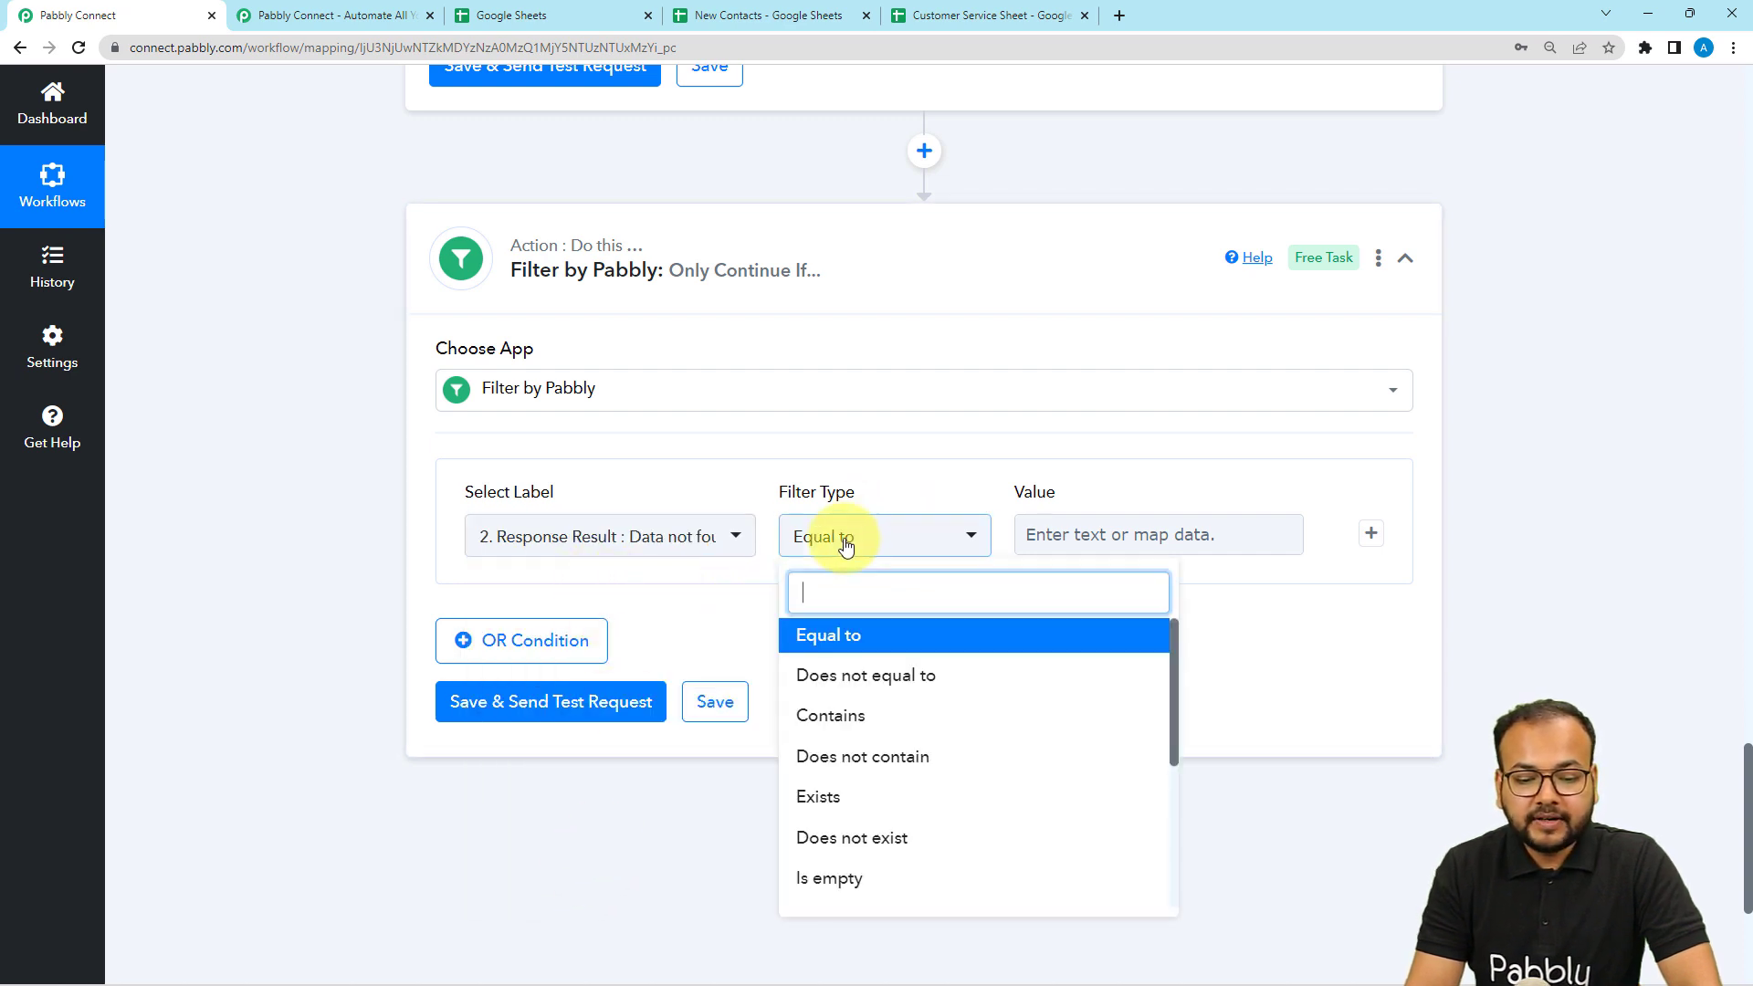
click(819, 796)
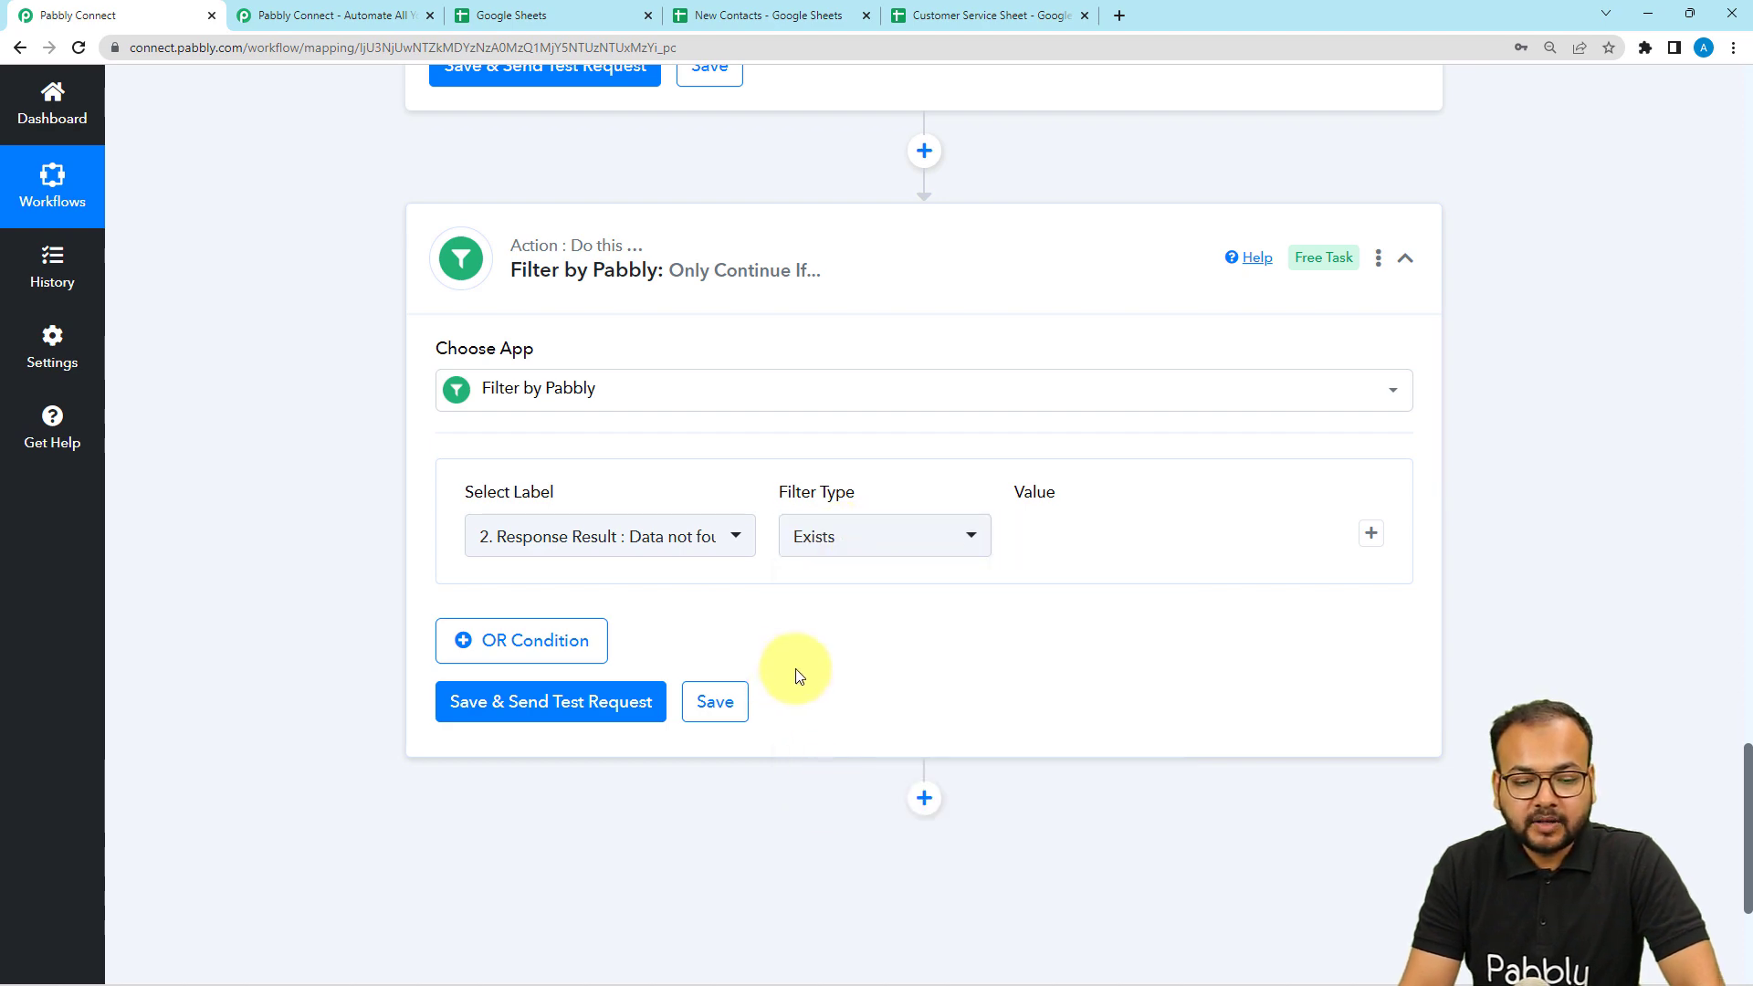
Recheck the lookup action's Response Result, and save the filter step with a test request.
scroll(796, 675, up, 7)
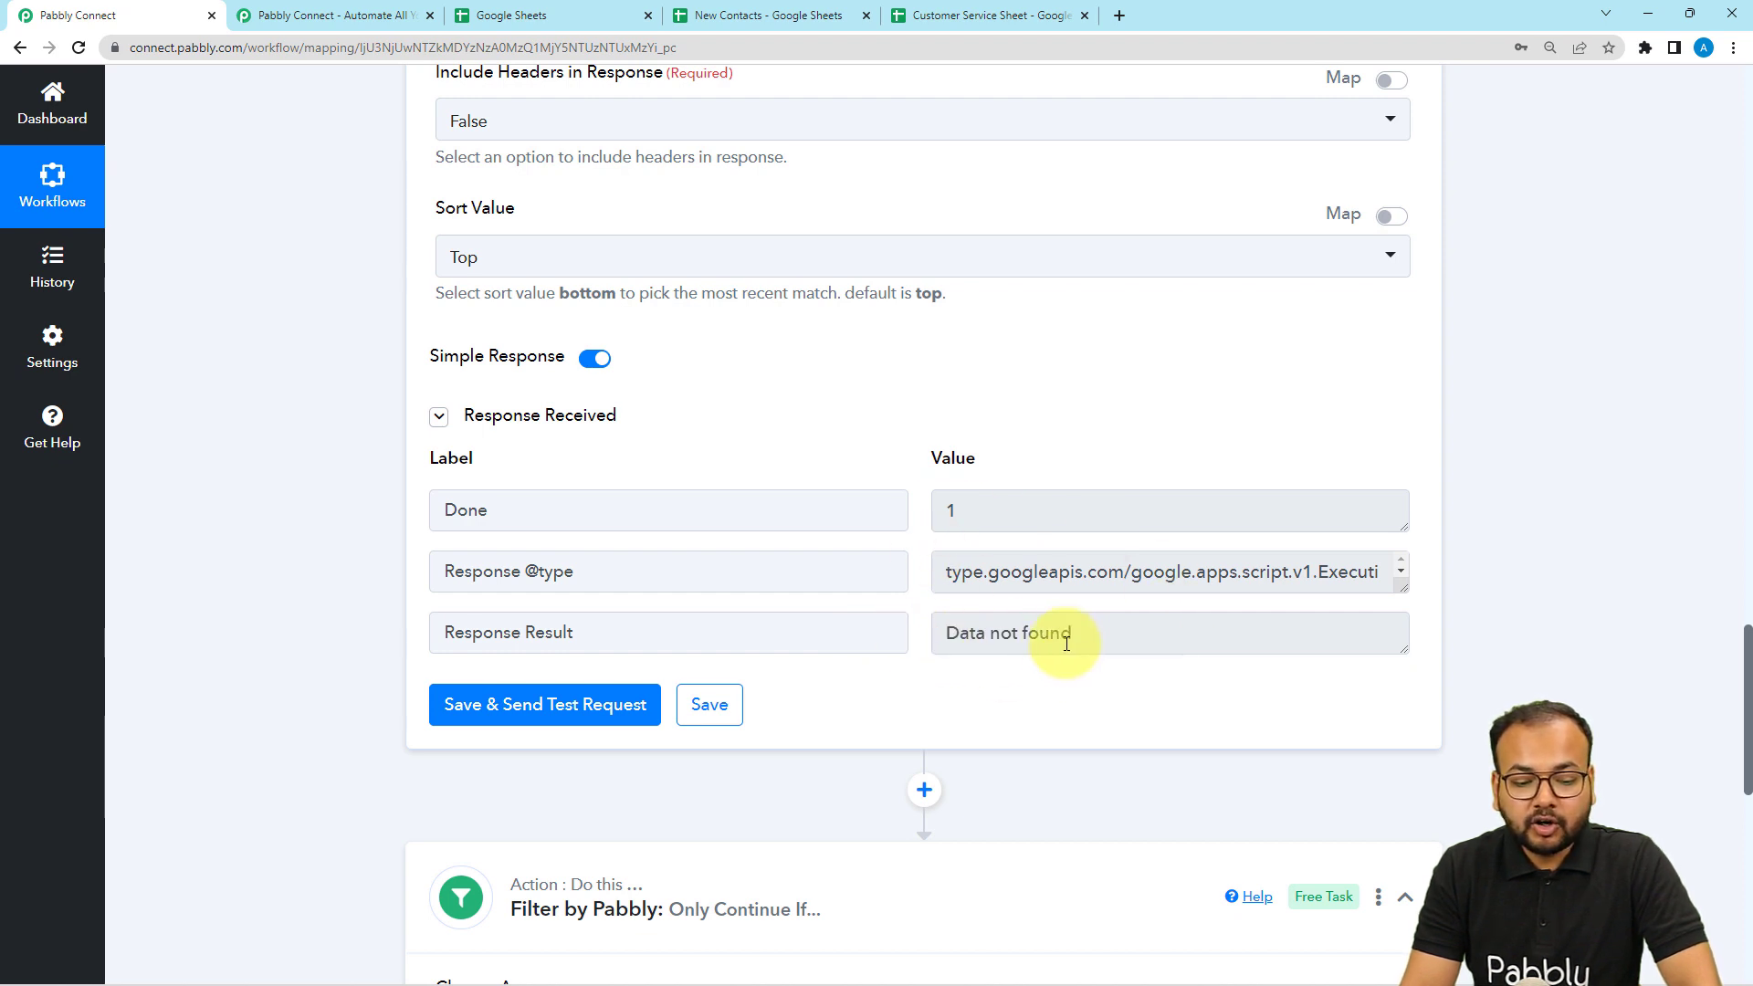
drag(587, 640, 496, 640)
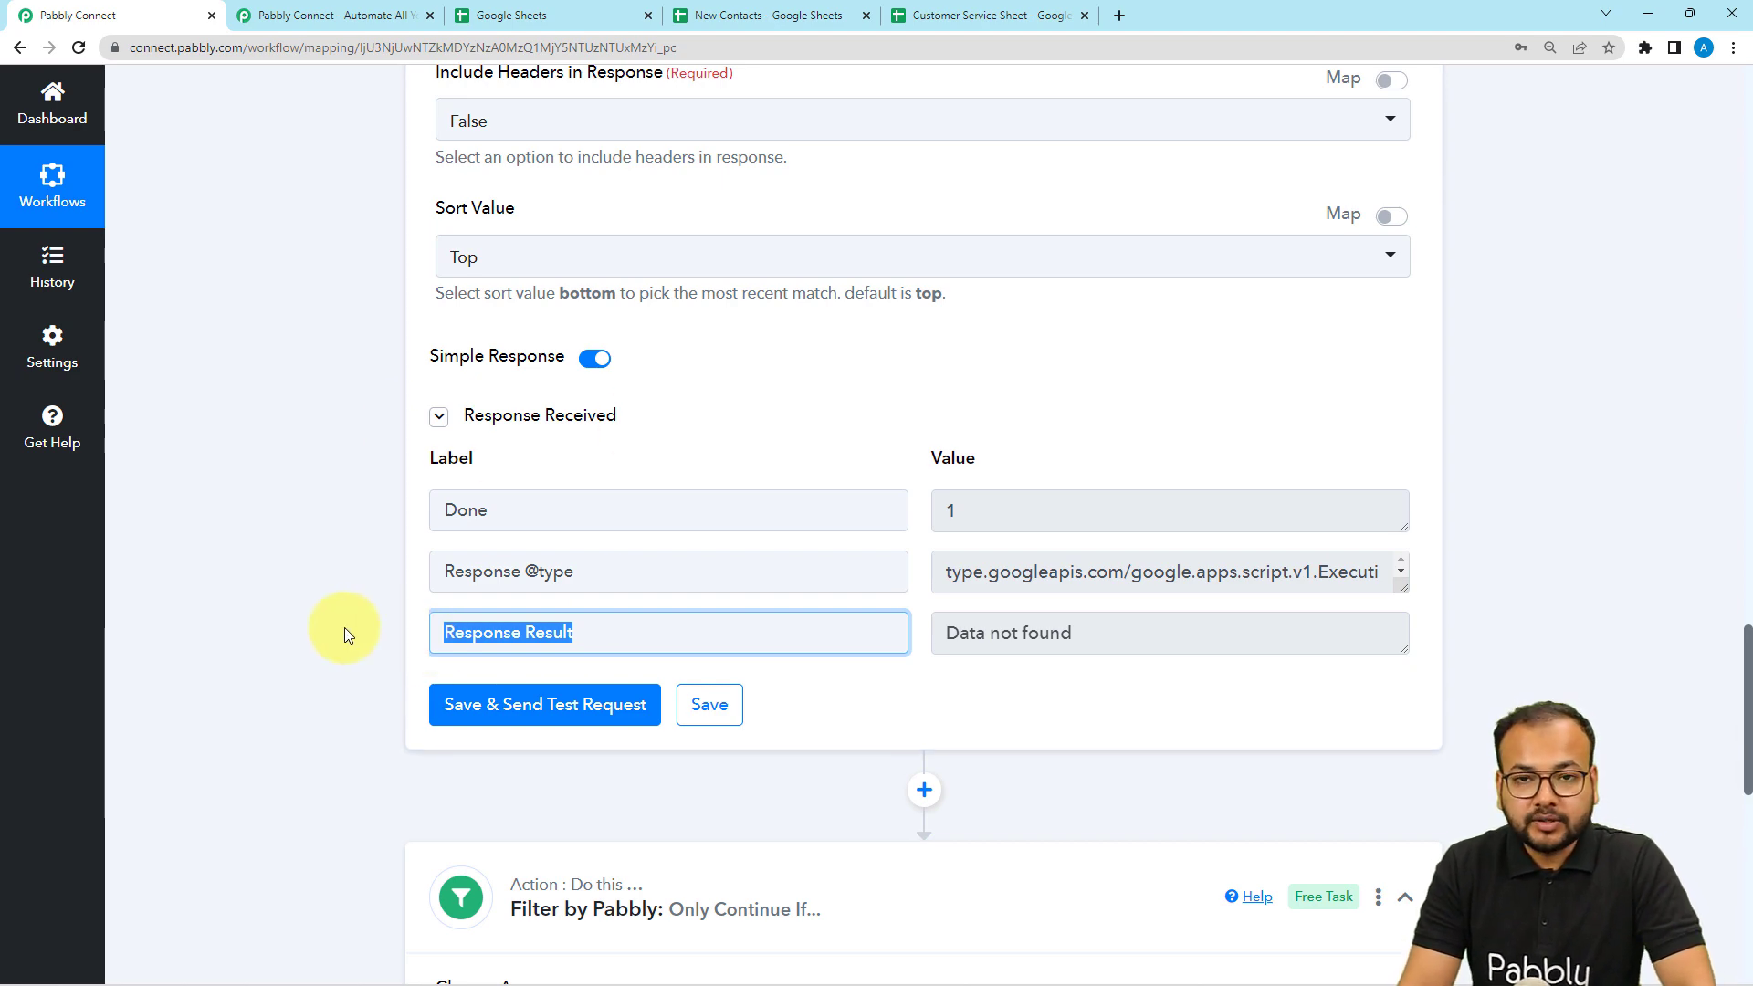
scroll(323, 632, down, 8)
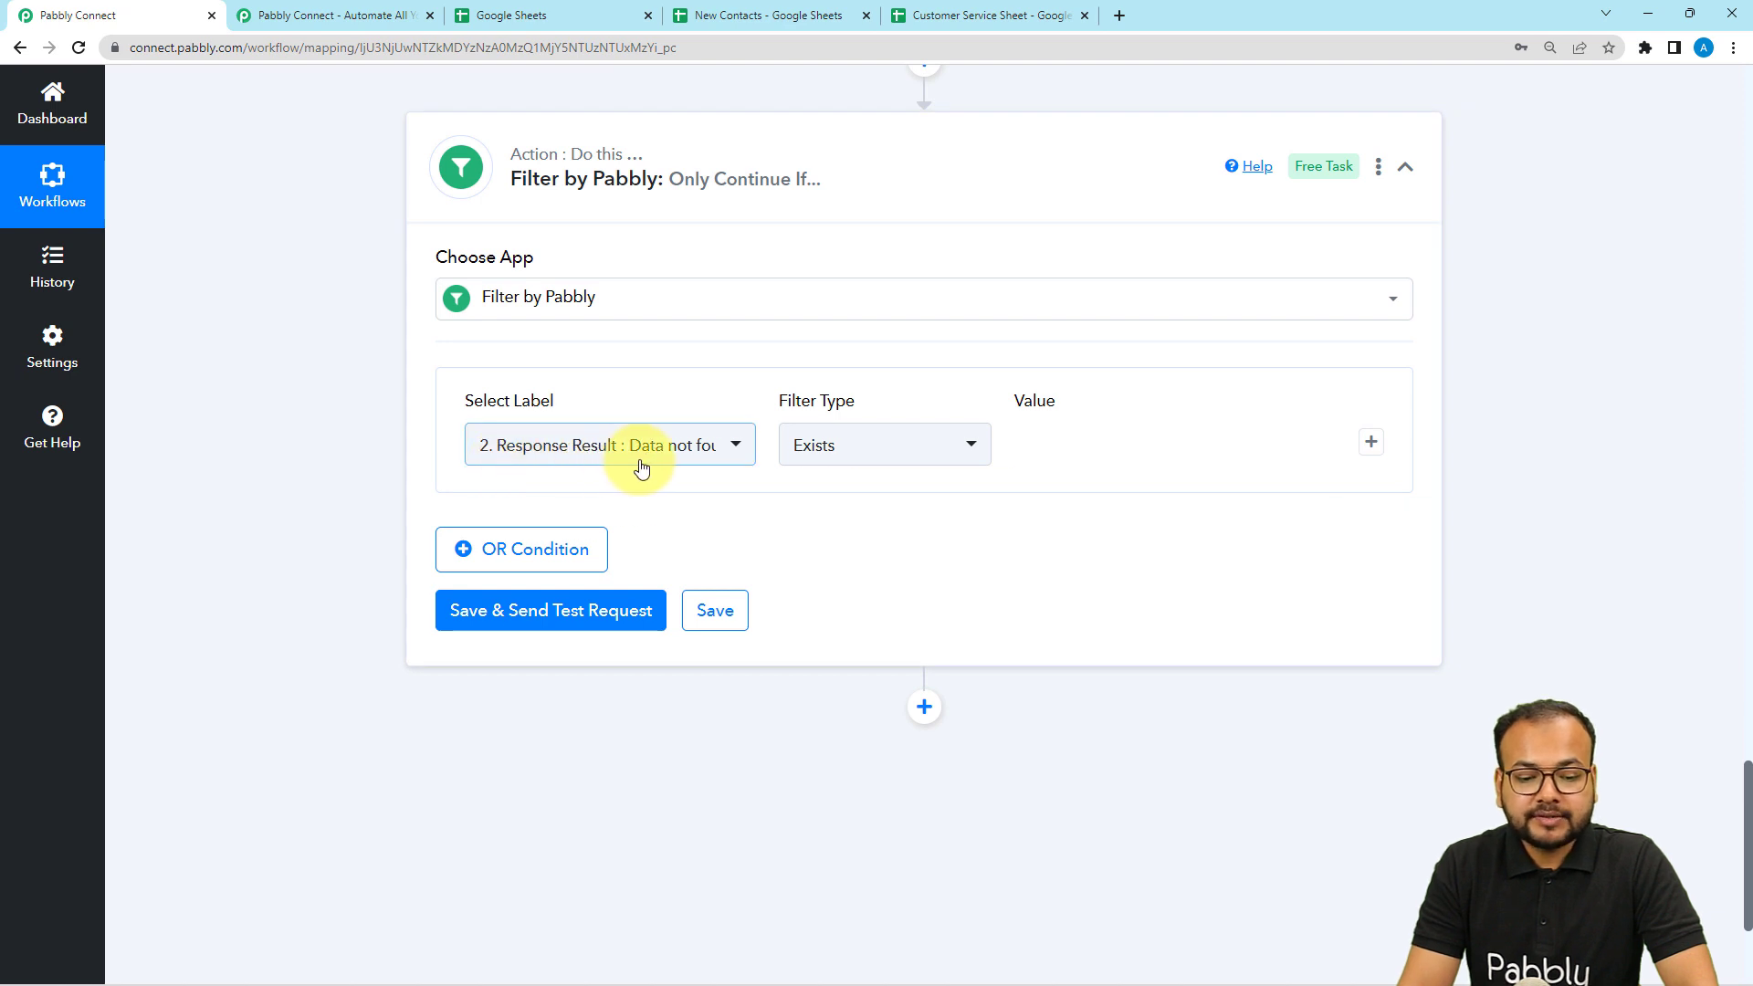
click(547, 612)
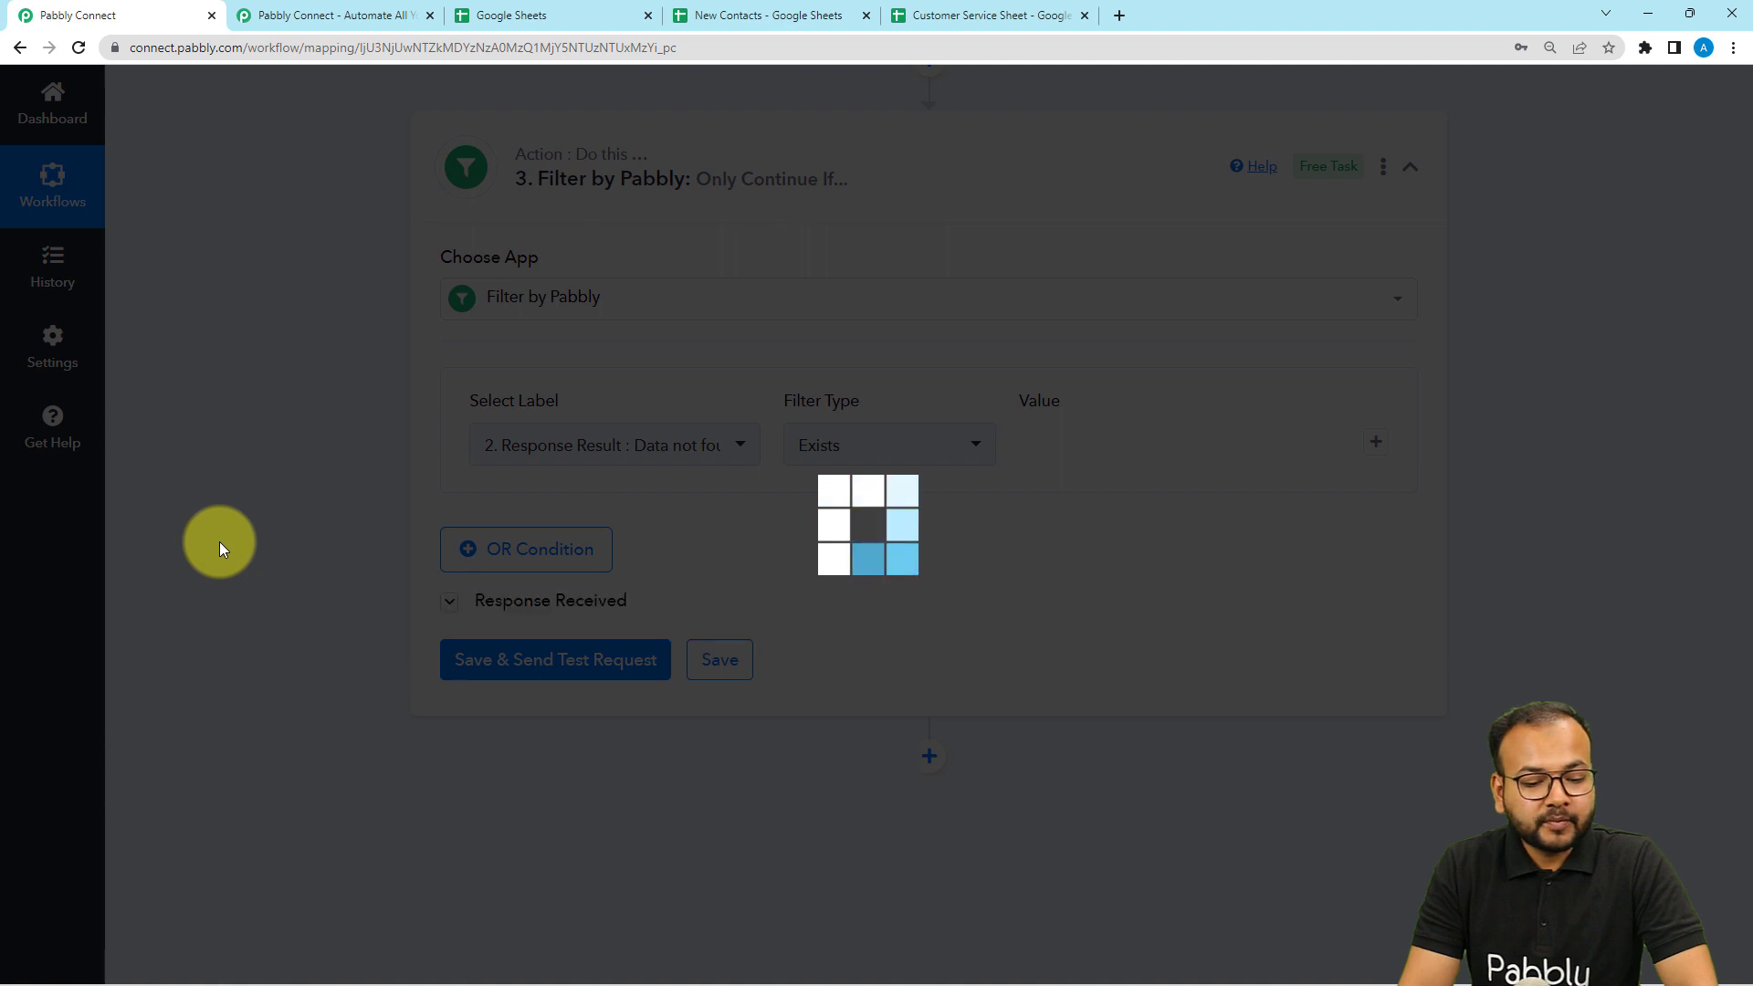
scroll(220, 540, down, 2)
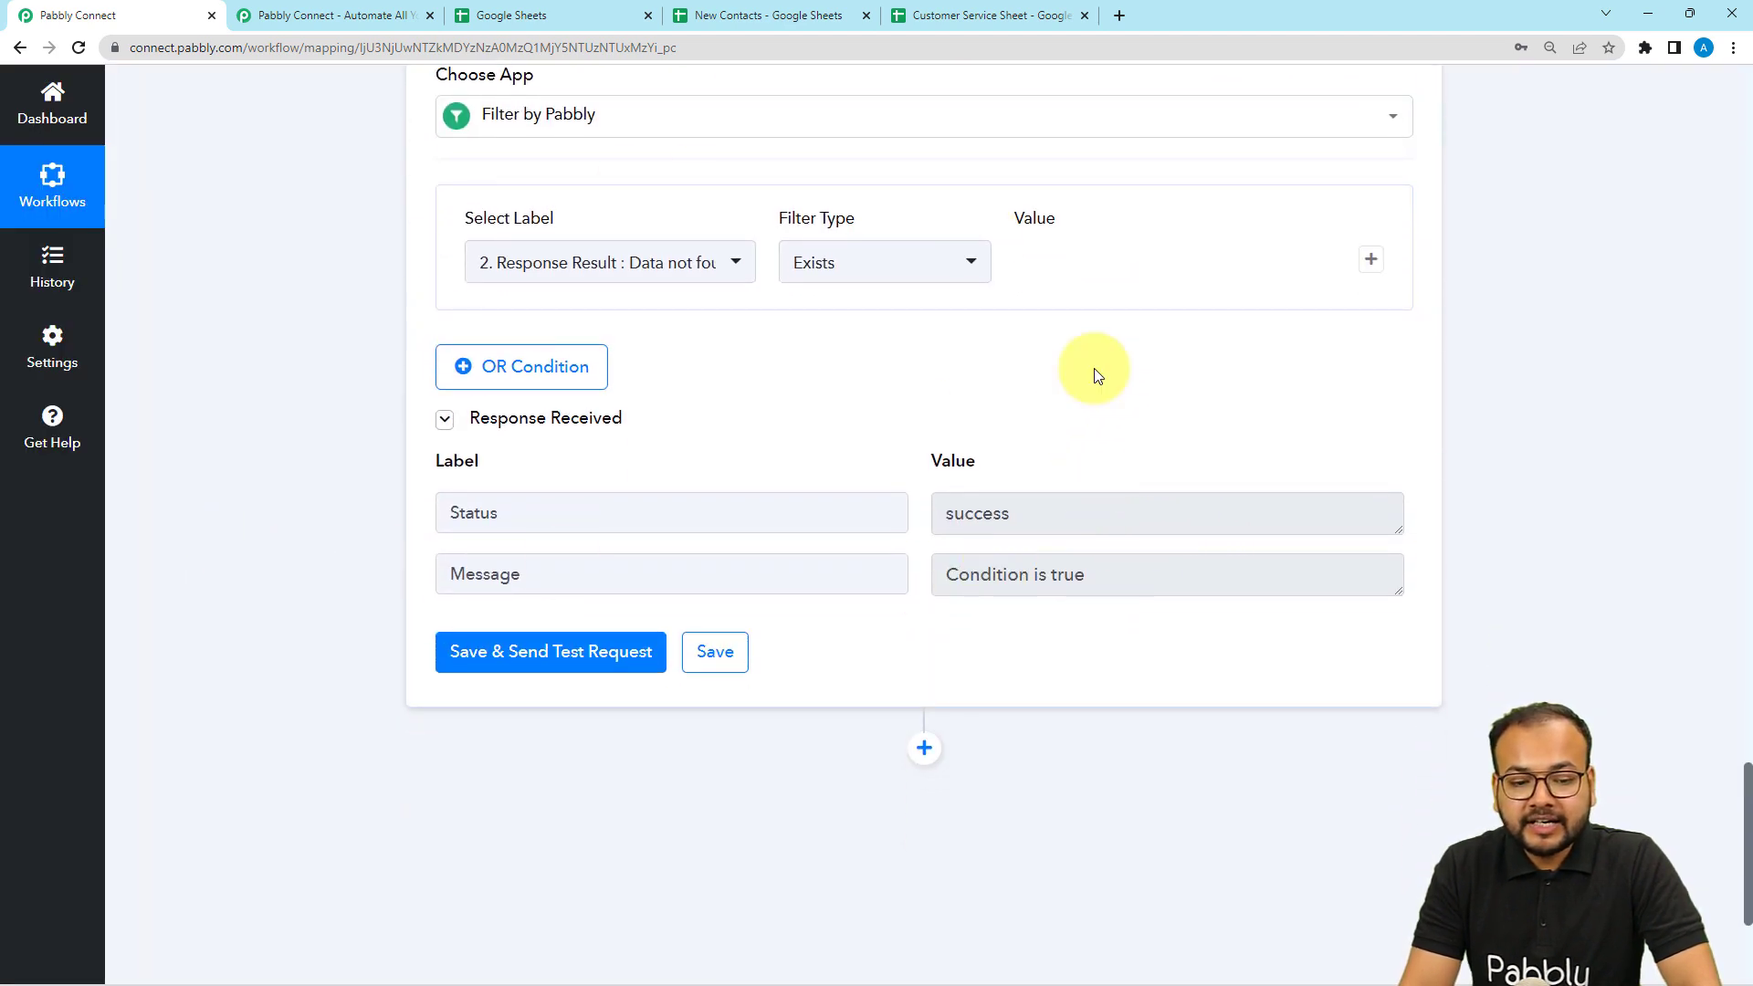
Add a Google Sheets action with the Add New Row event after the filter step.
scroll(994, 636, down, 3)
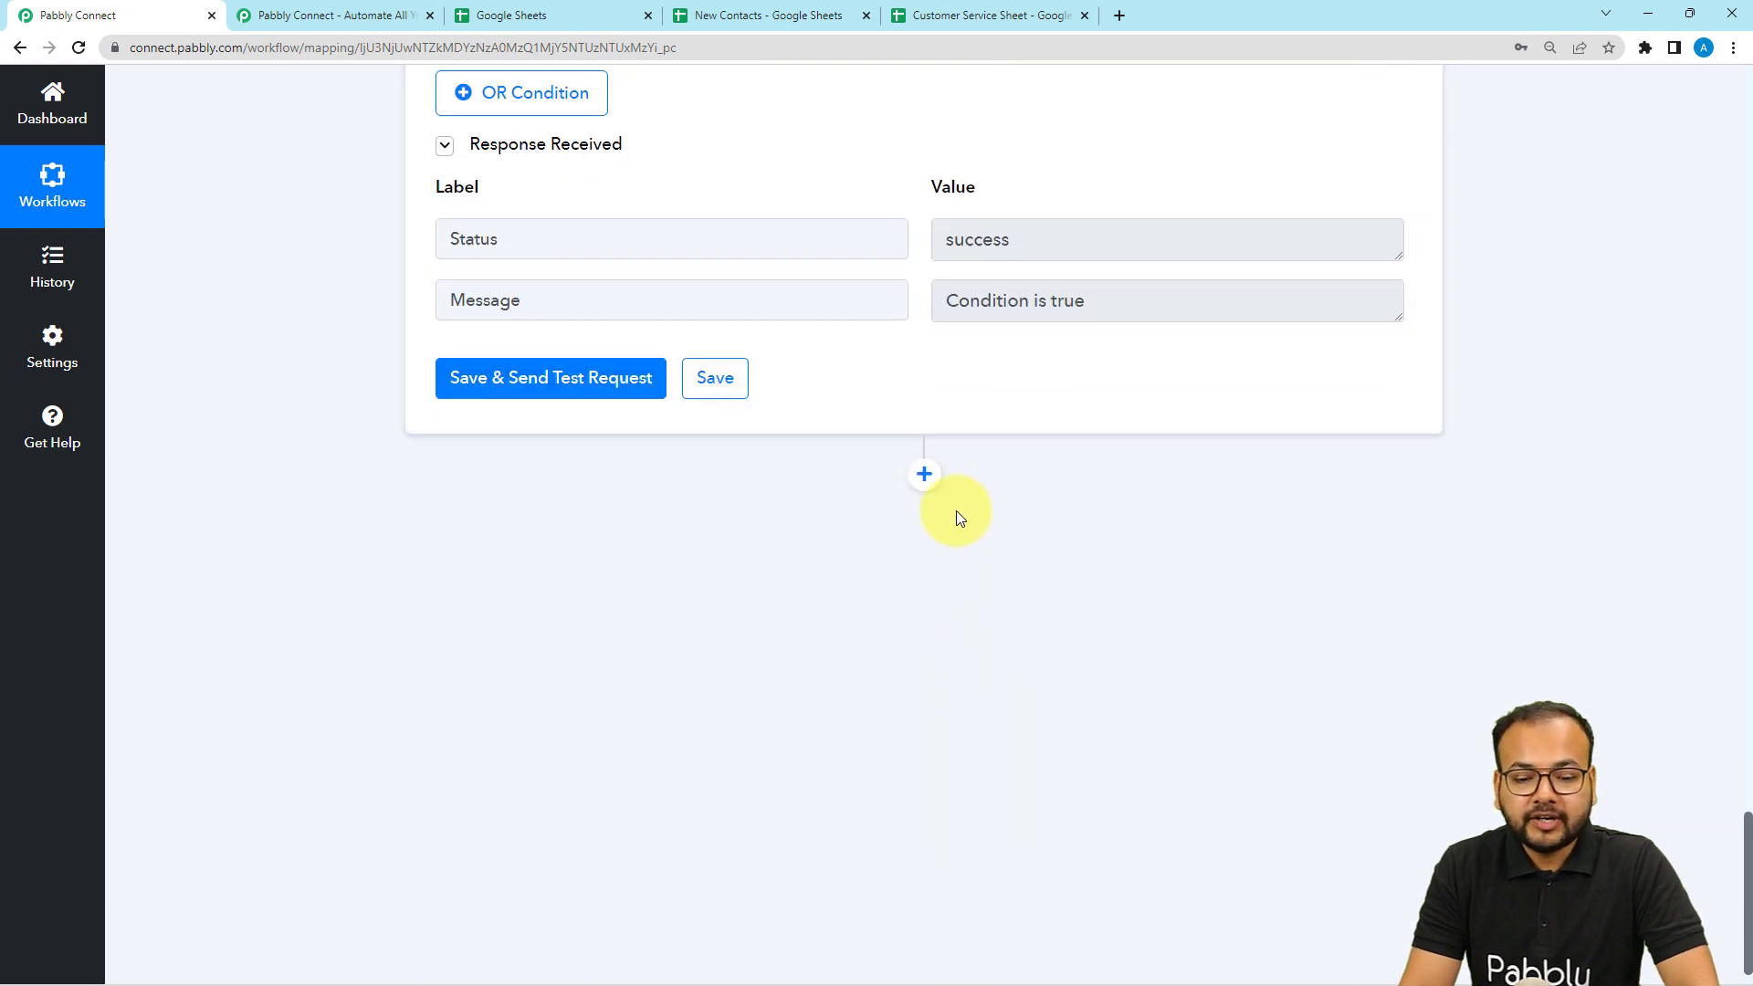
click(909, 473)
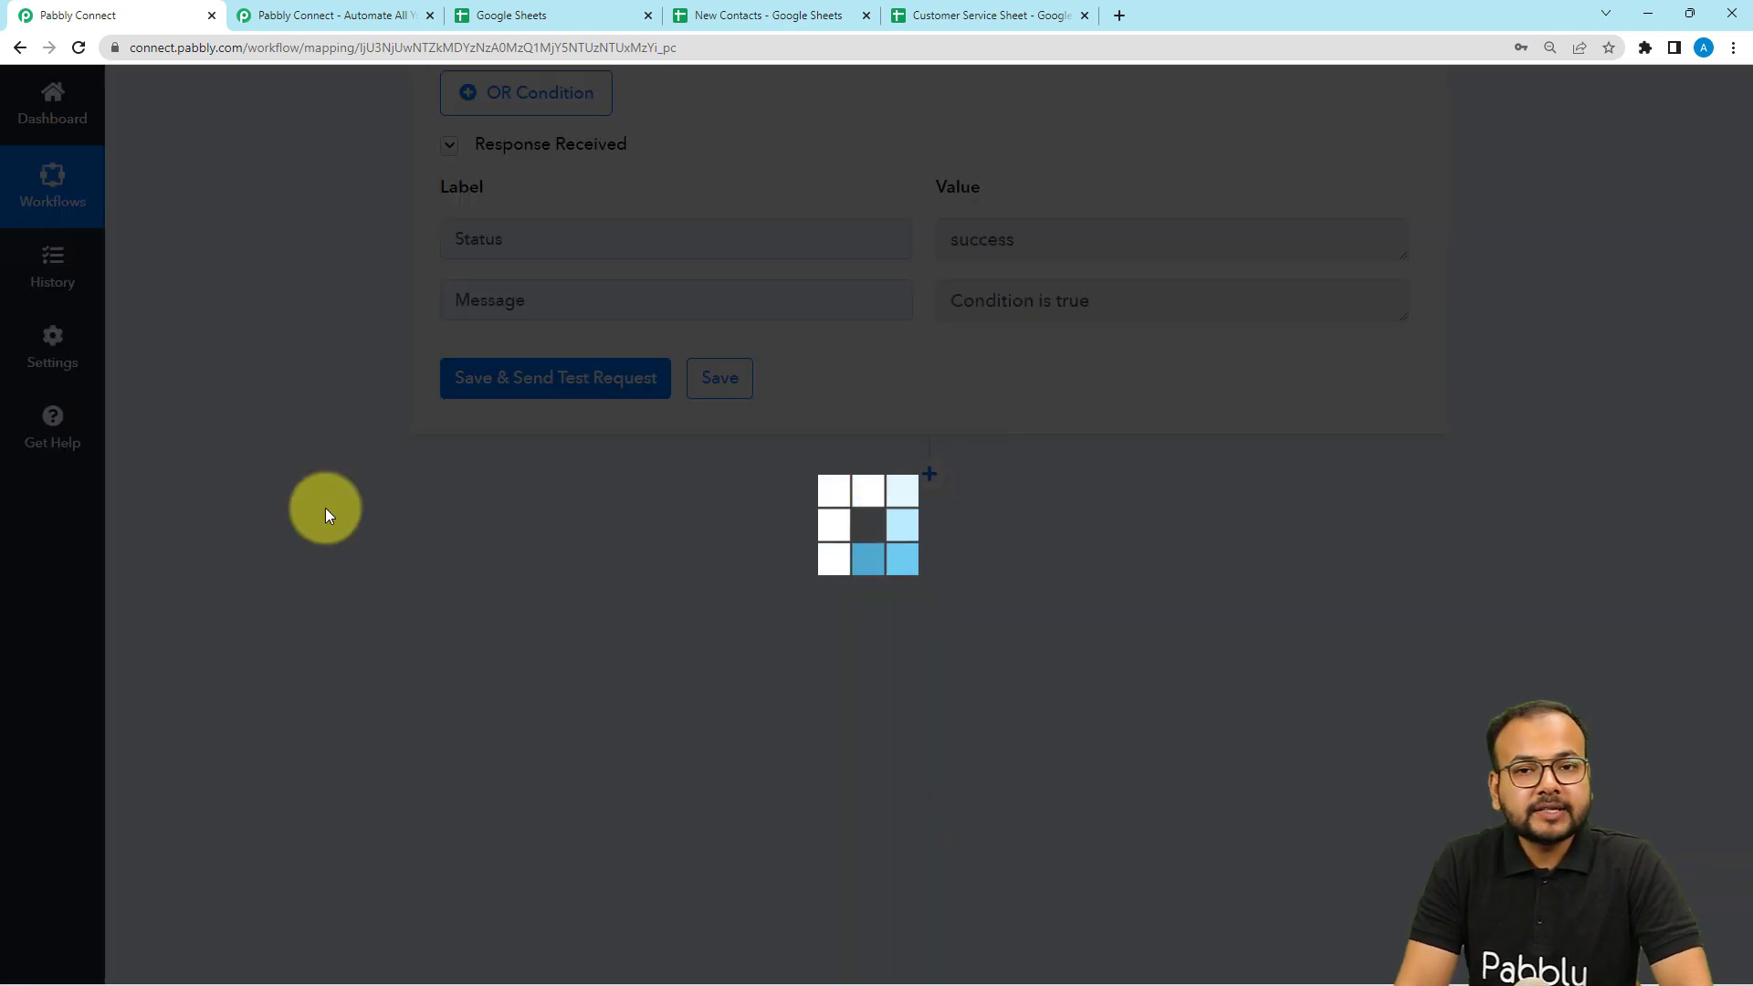
scroll(341, 498, down, 3)
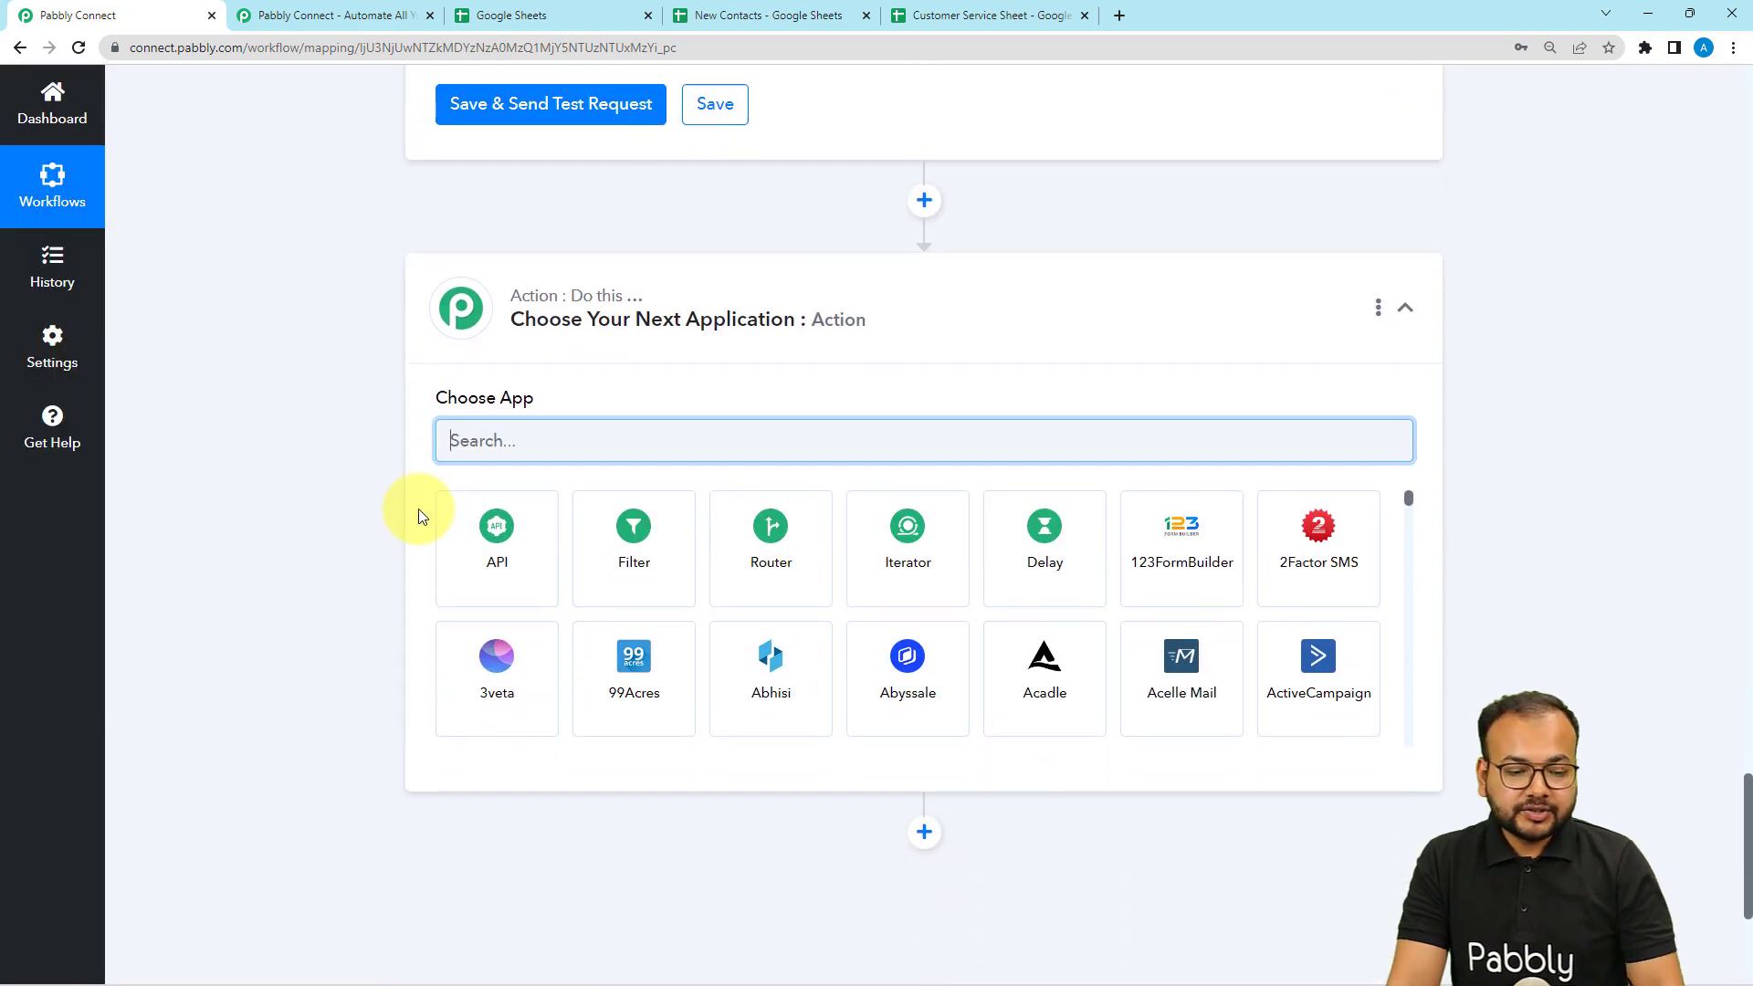
text(goo)
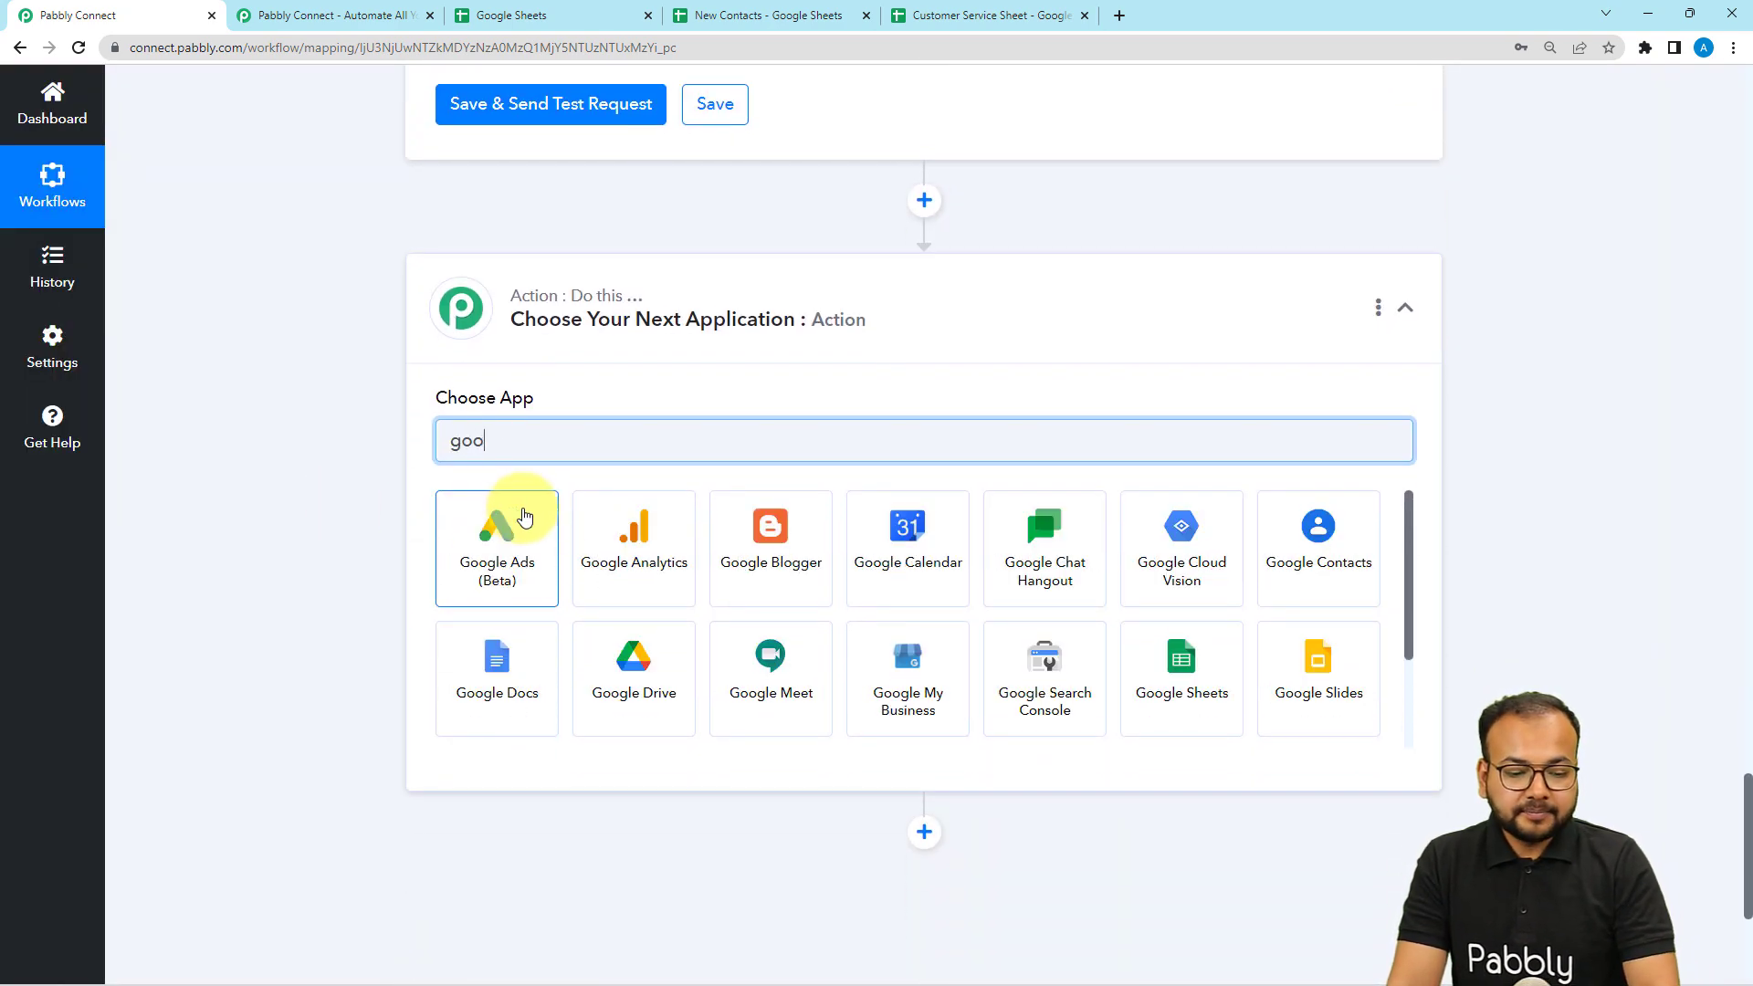
click(1149, 673)
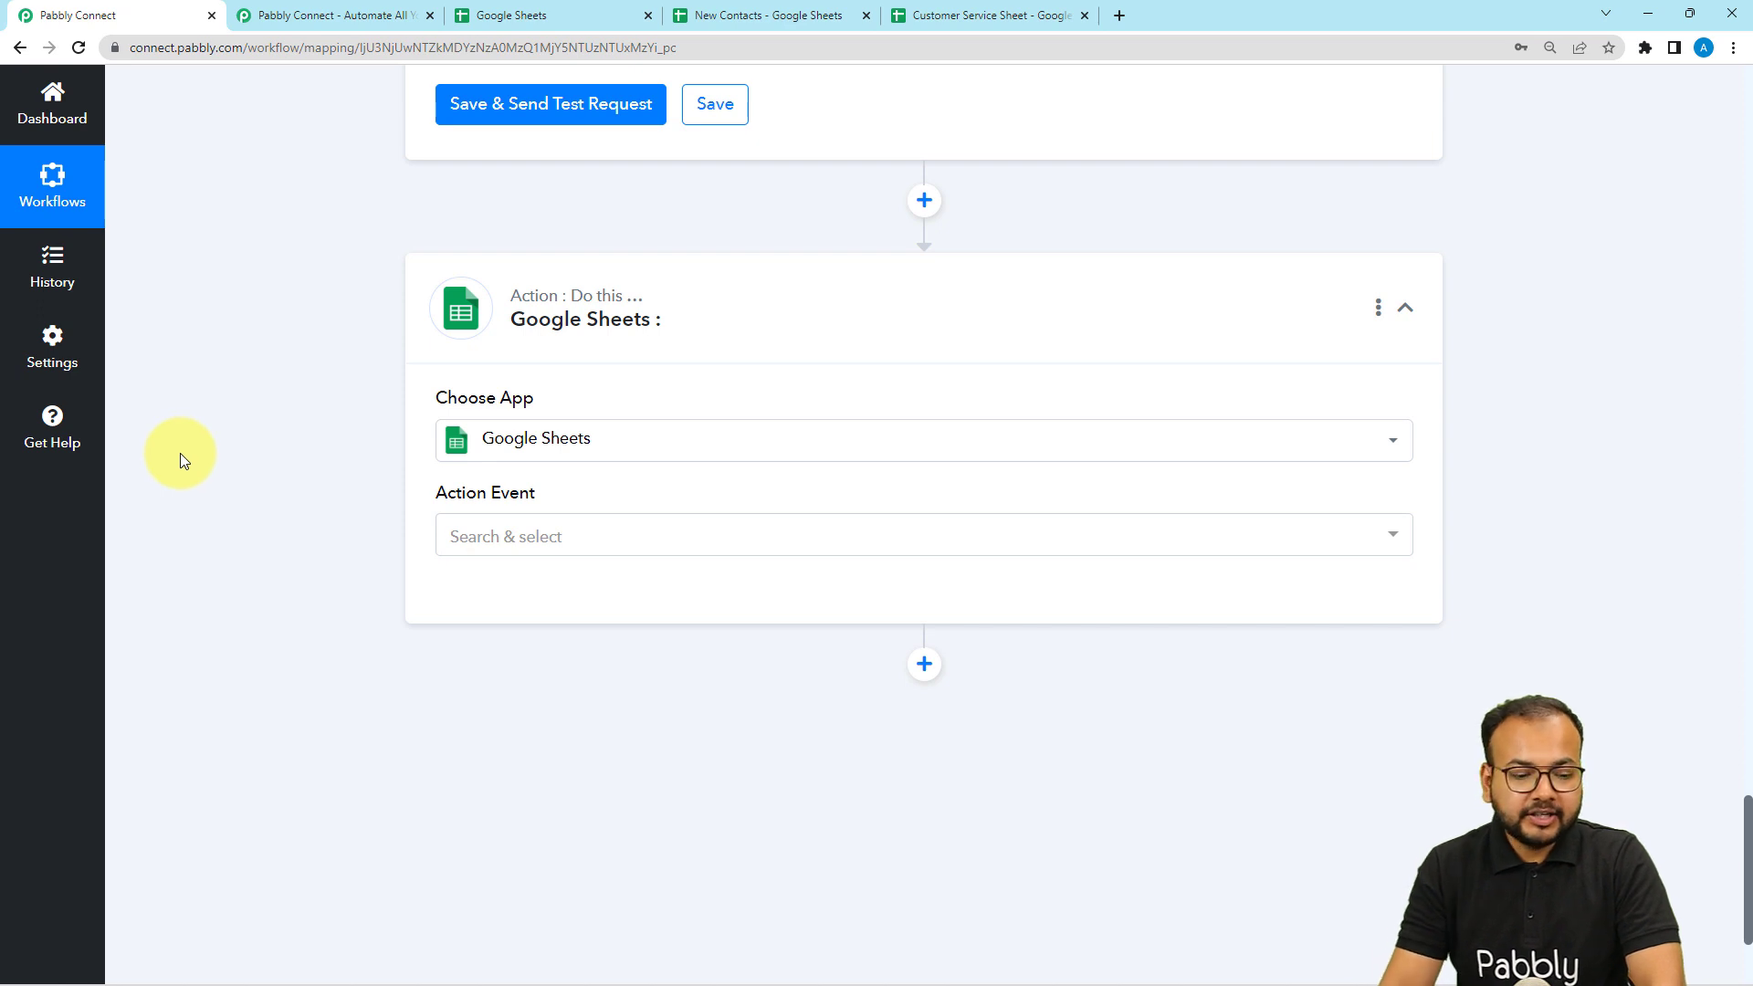
click(514, 540)
click(455, 649)
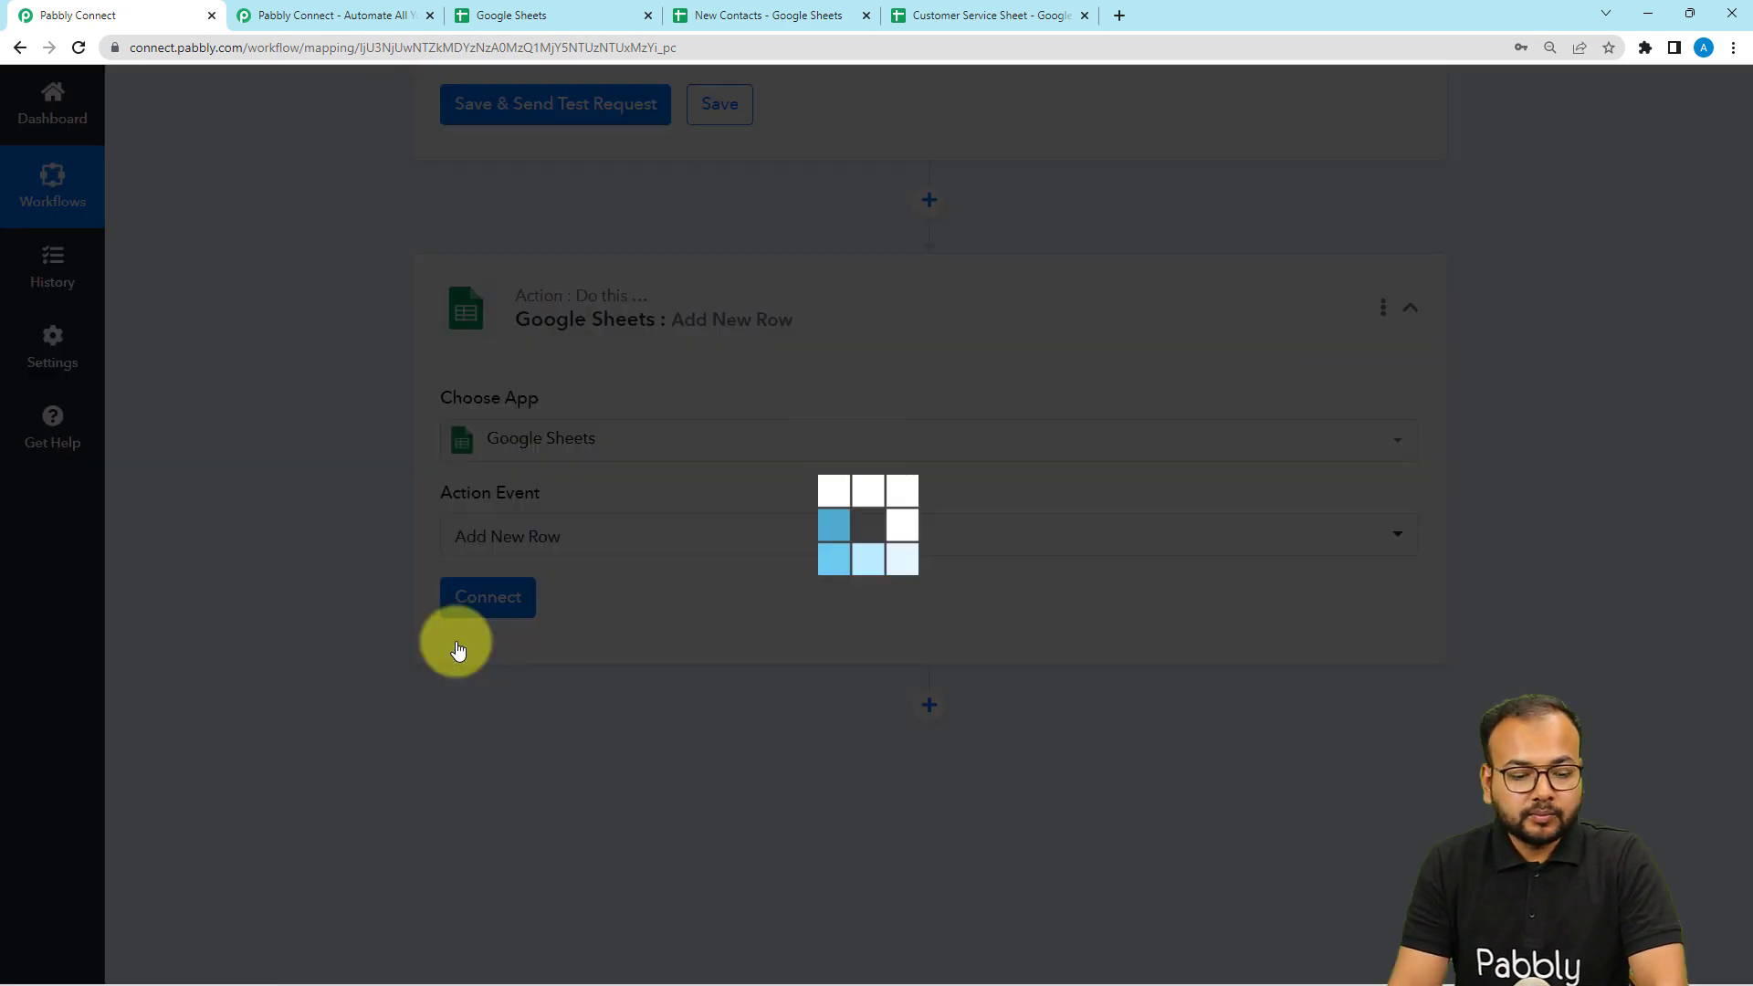
Connect the Add New Row action through the existing Google Sheets #33 connection, and select the New Contacts spreadsheet.
click(472, 607)
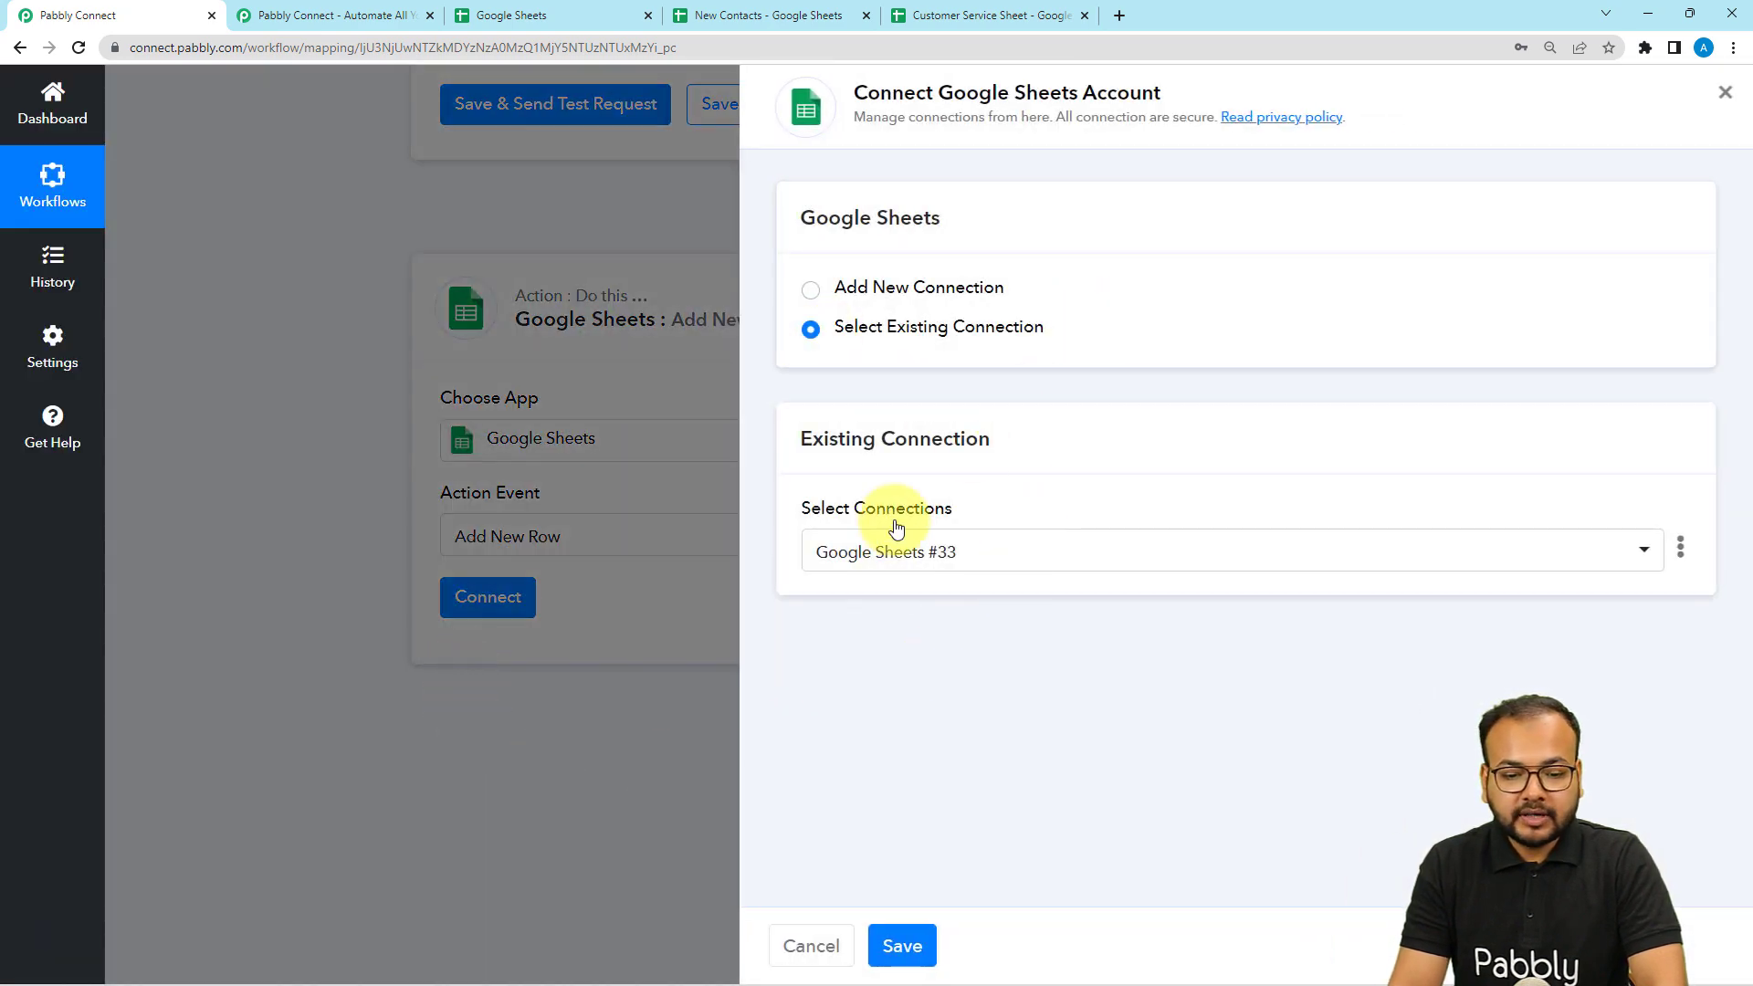
click(902, 946)
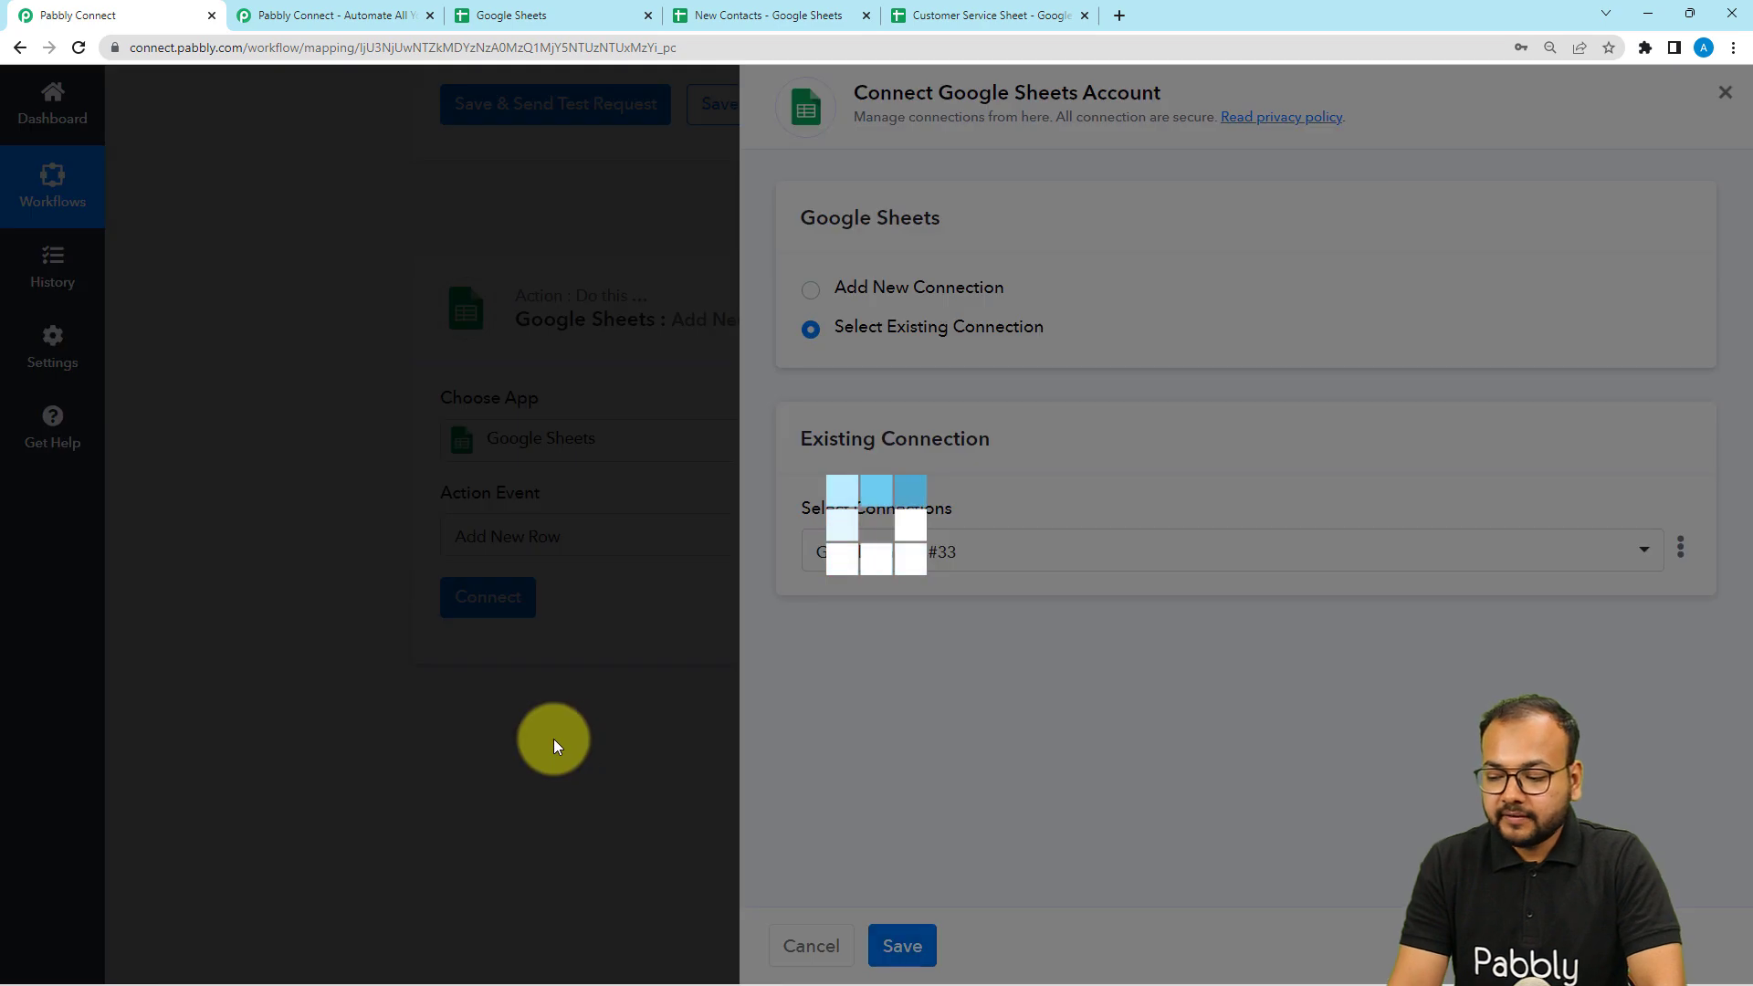
click(562, 284)
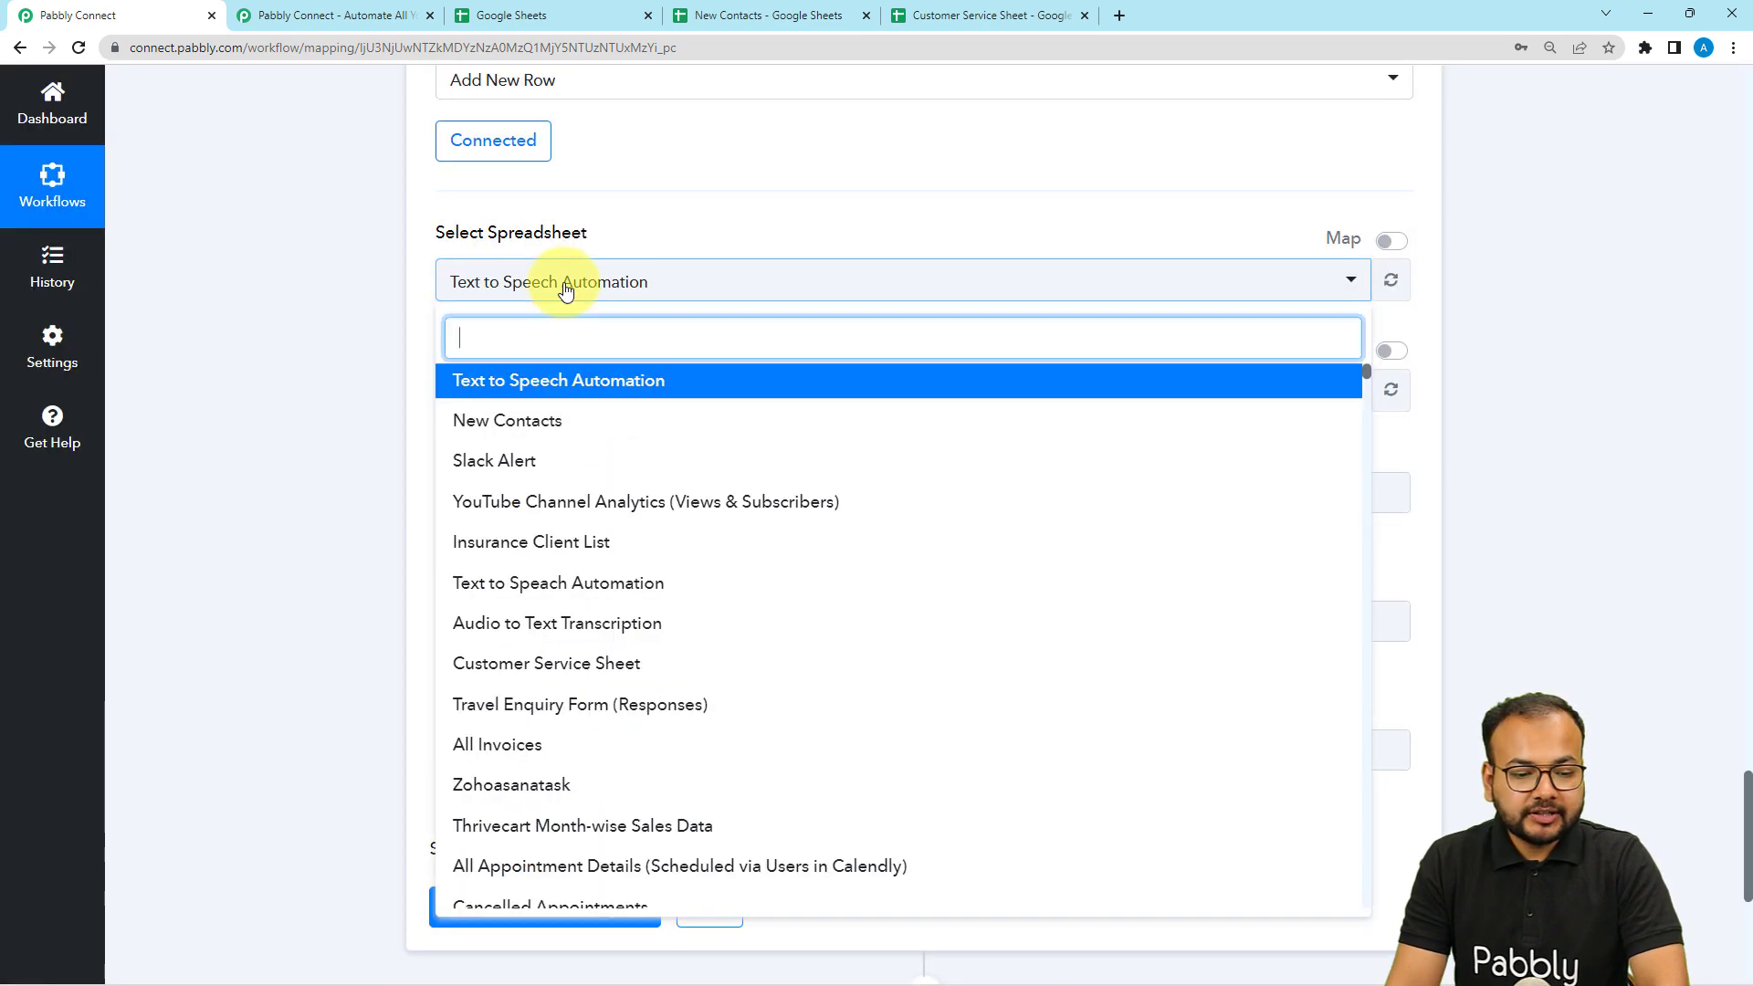
click(511, 415)
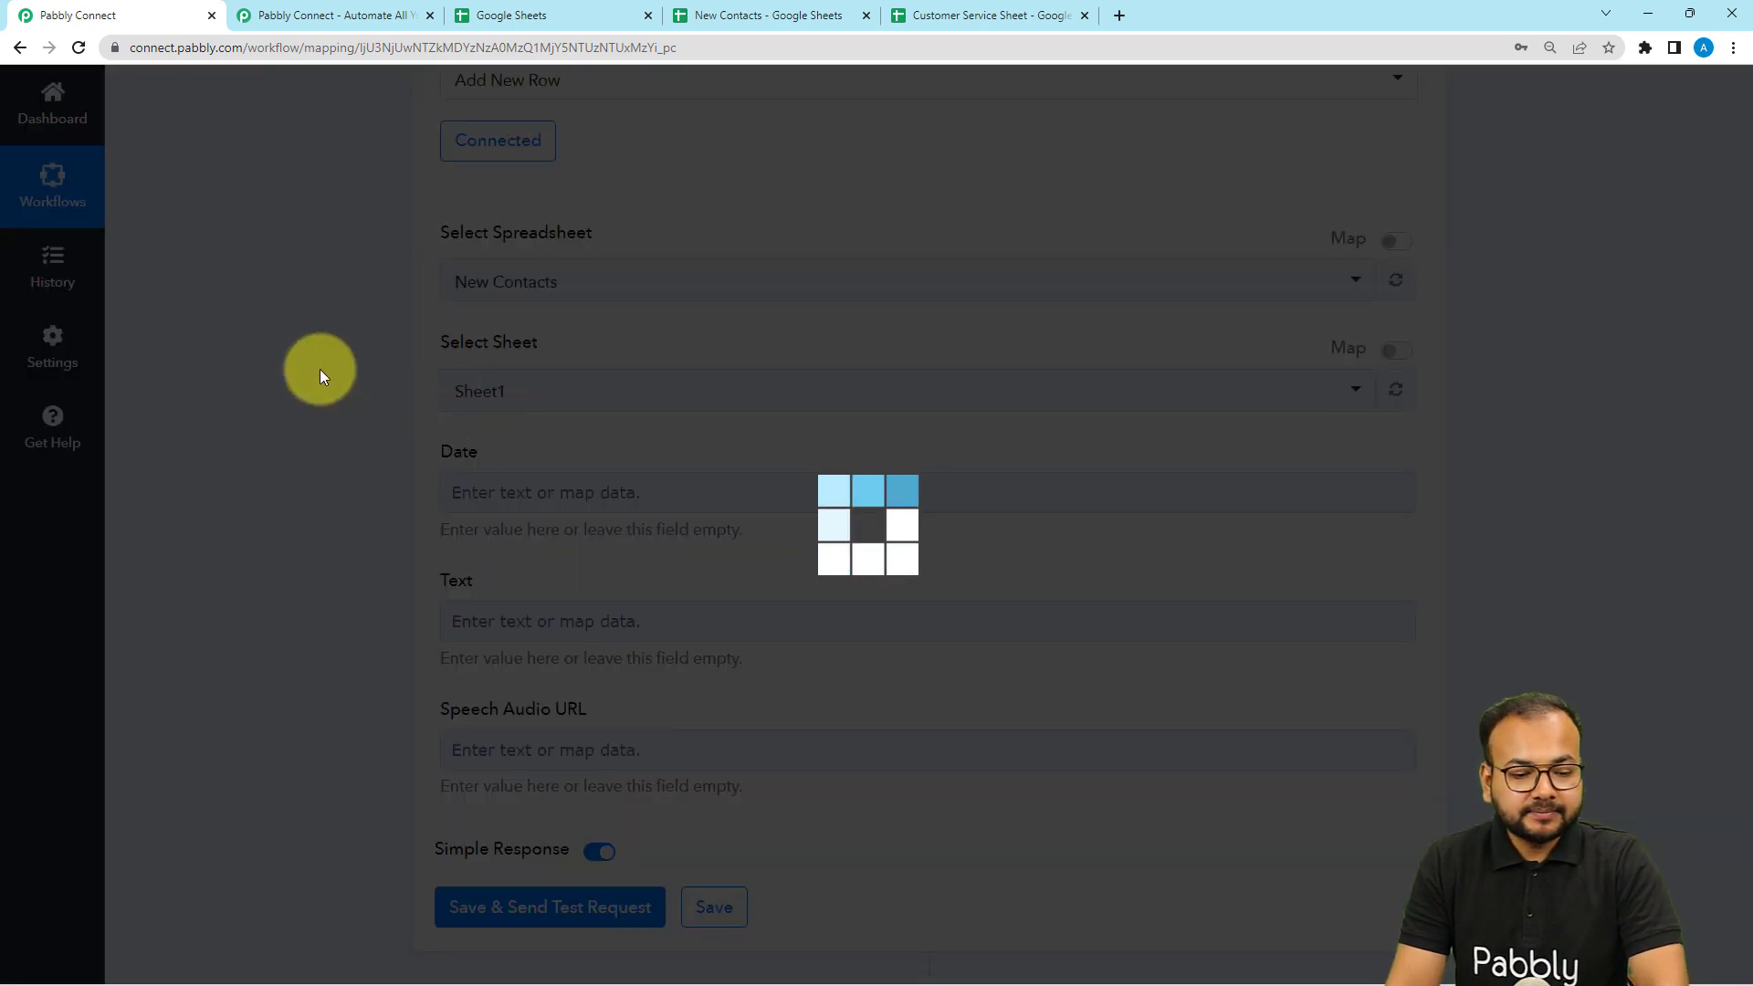
scroll(619, 262, down, 2)
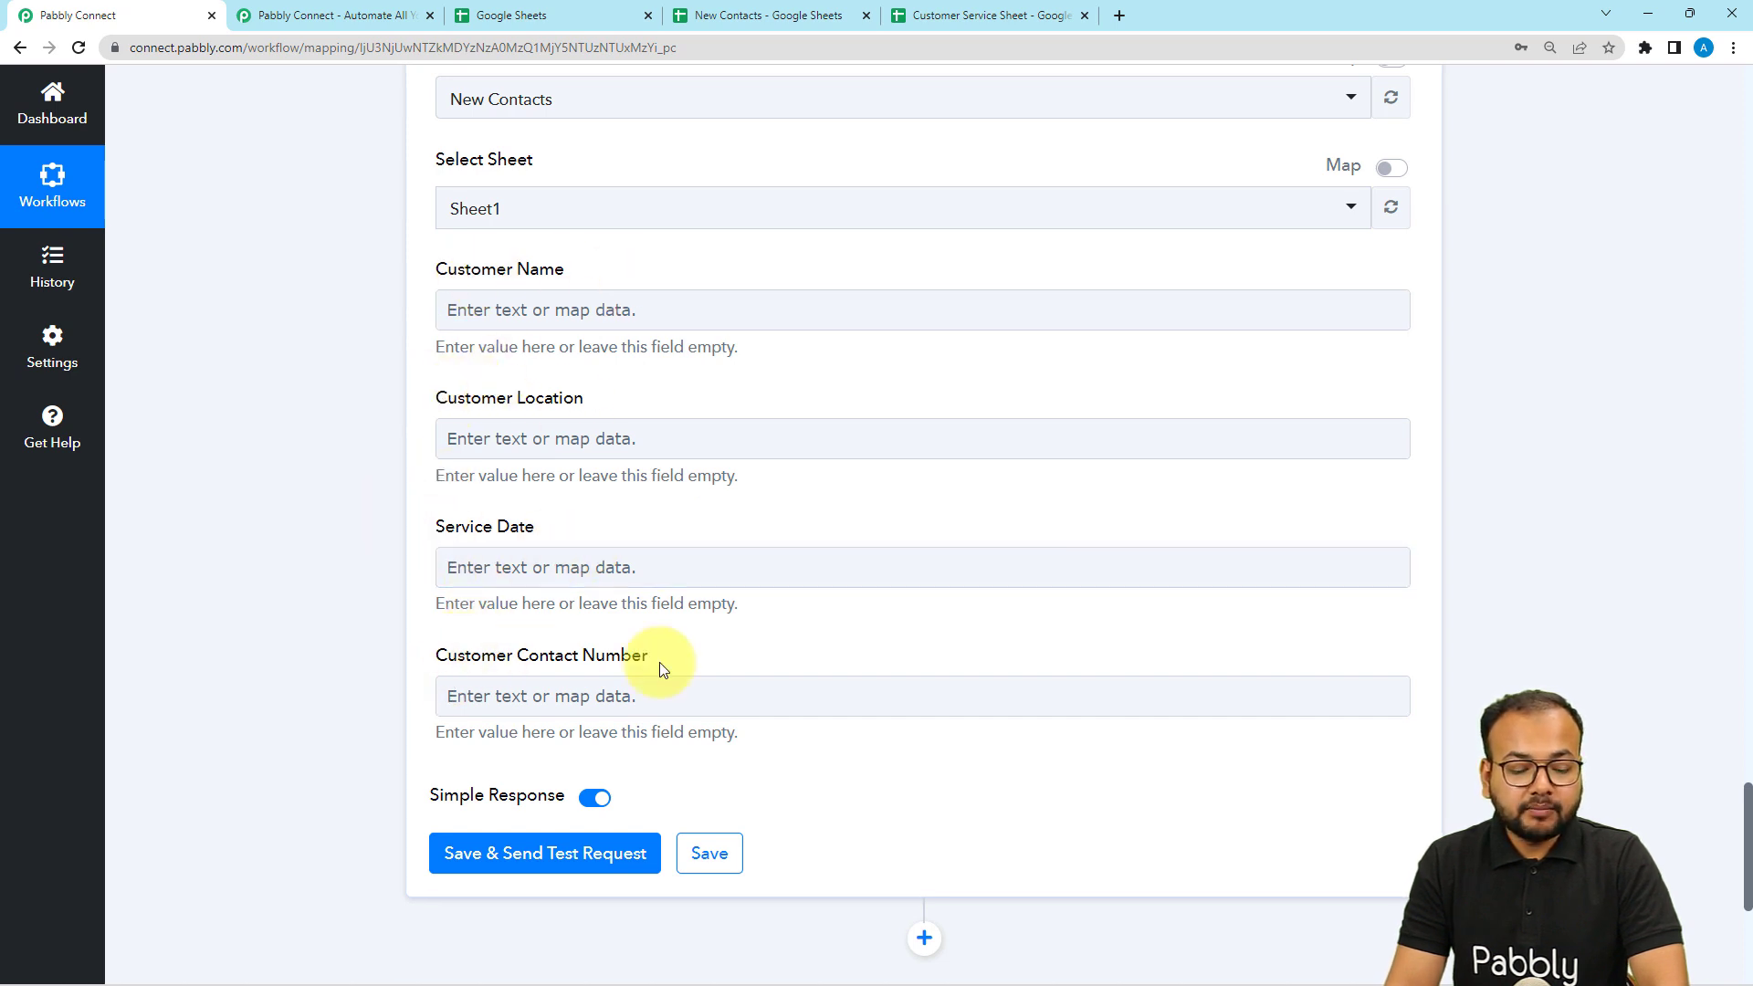
Compare the Add New Row fields with the New Contacts column headers and the trigger response's labels.
click(515, 15)
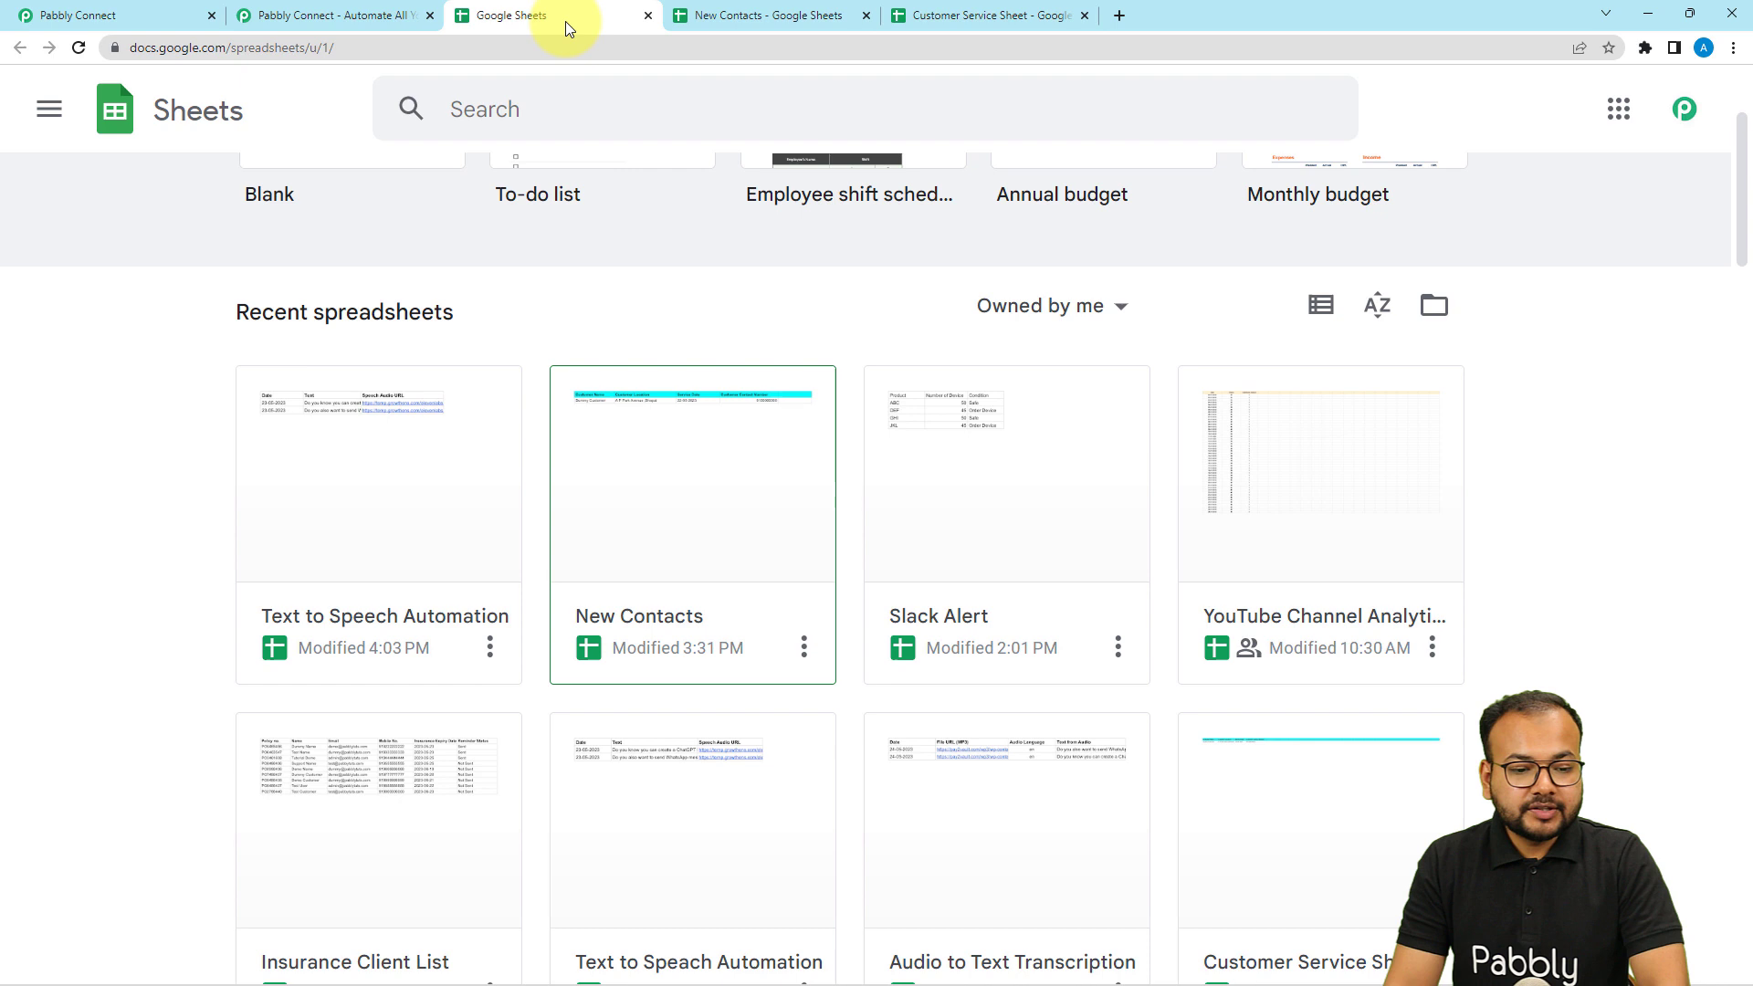
click(692, 16)
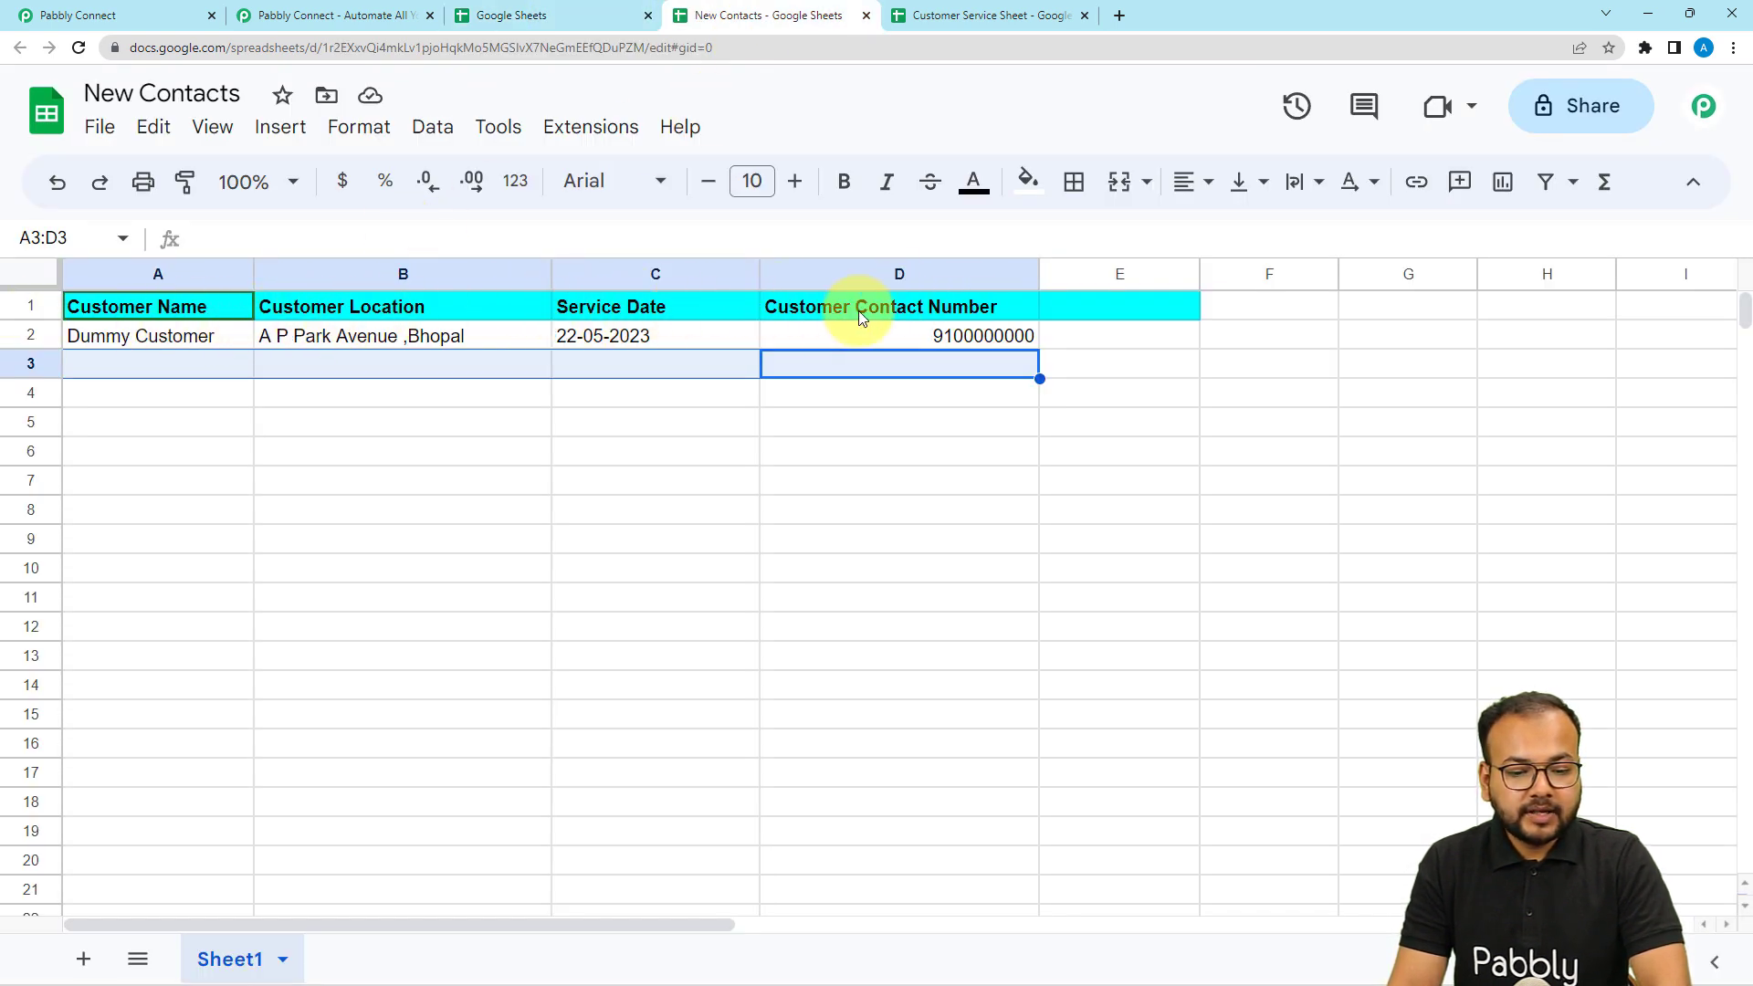
click(168, 14)
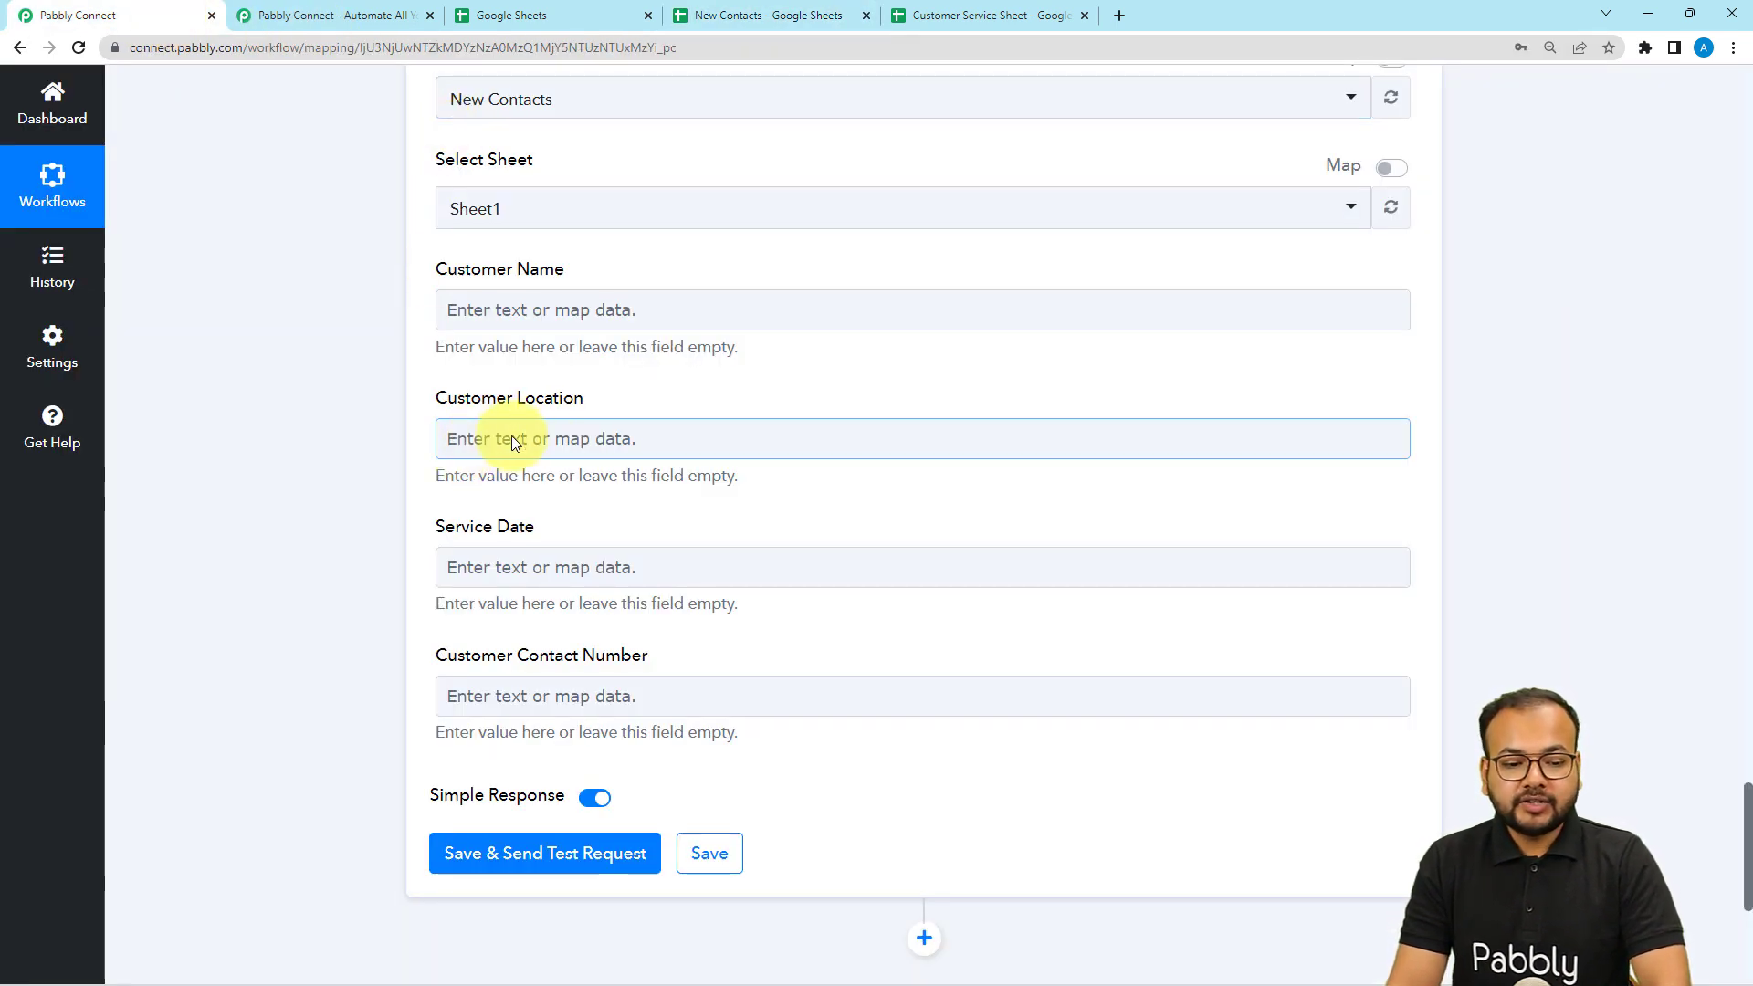
scroll(546, 445, up, 4)
scroll(546, 445, down, 2)
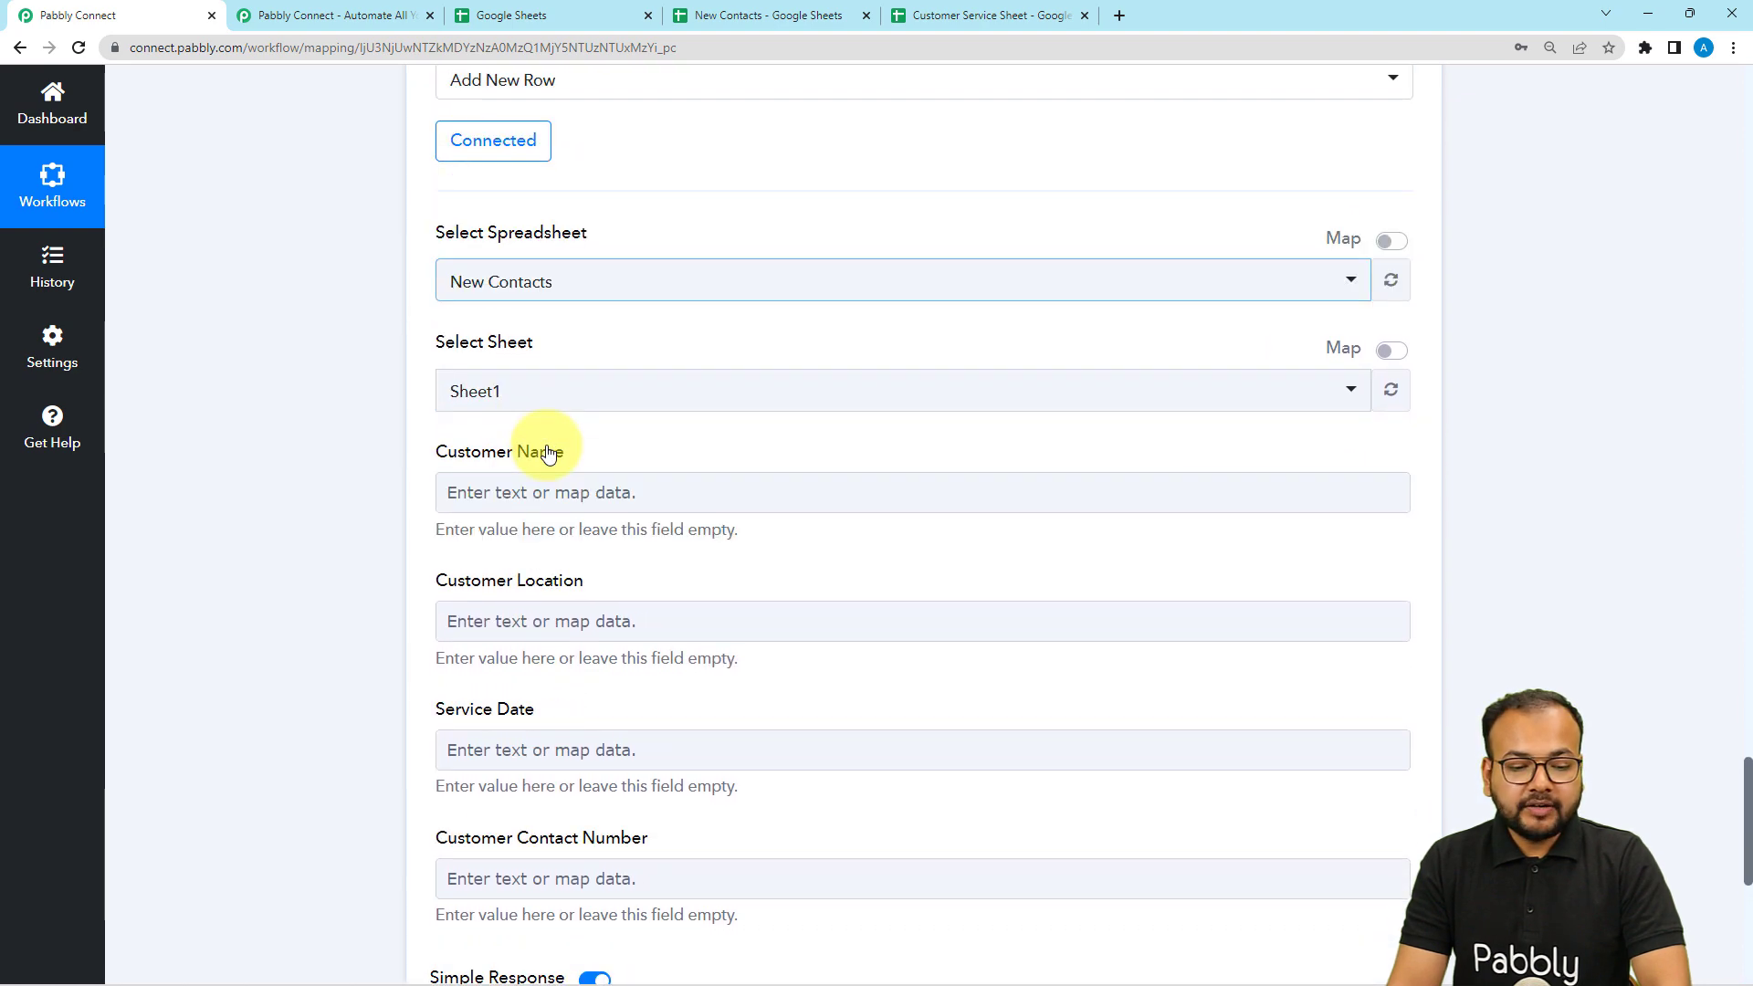
scroll(546, 447, up, 20)
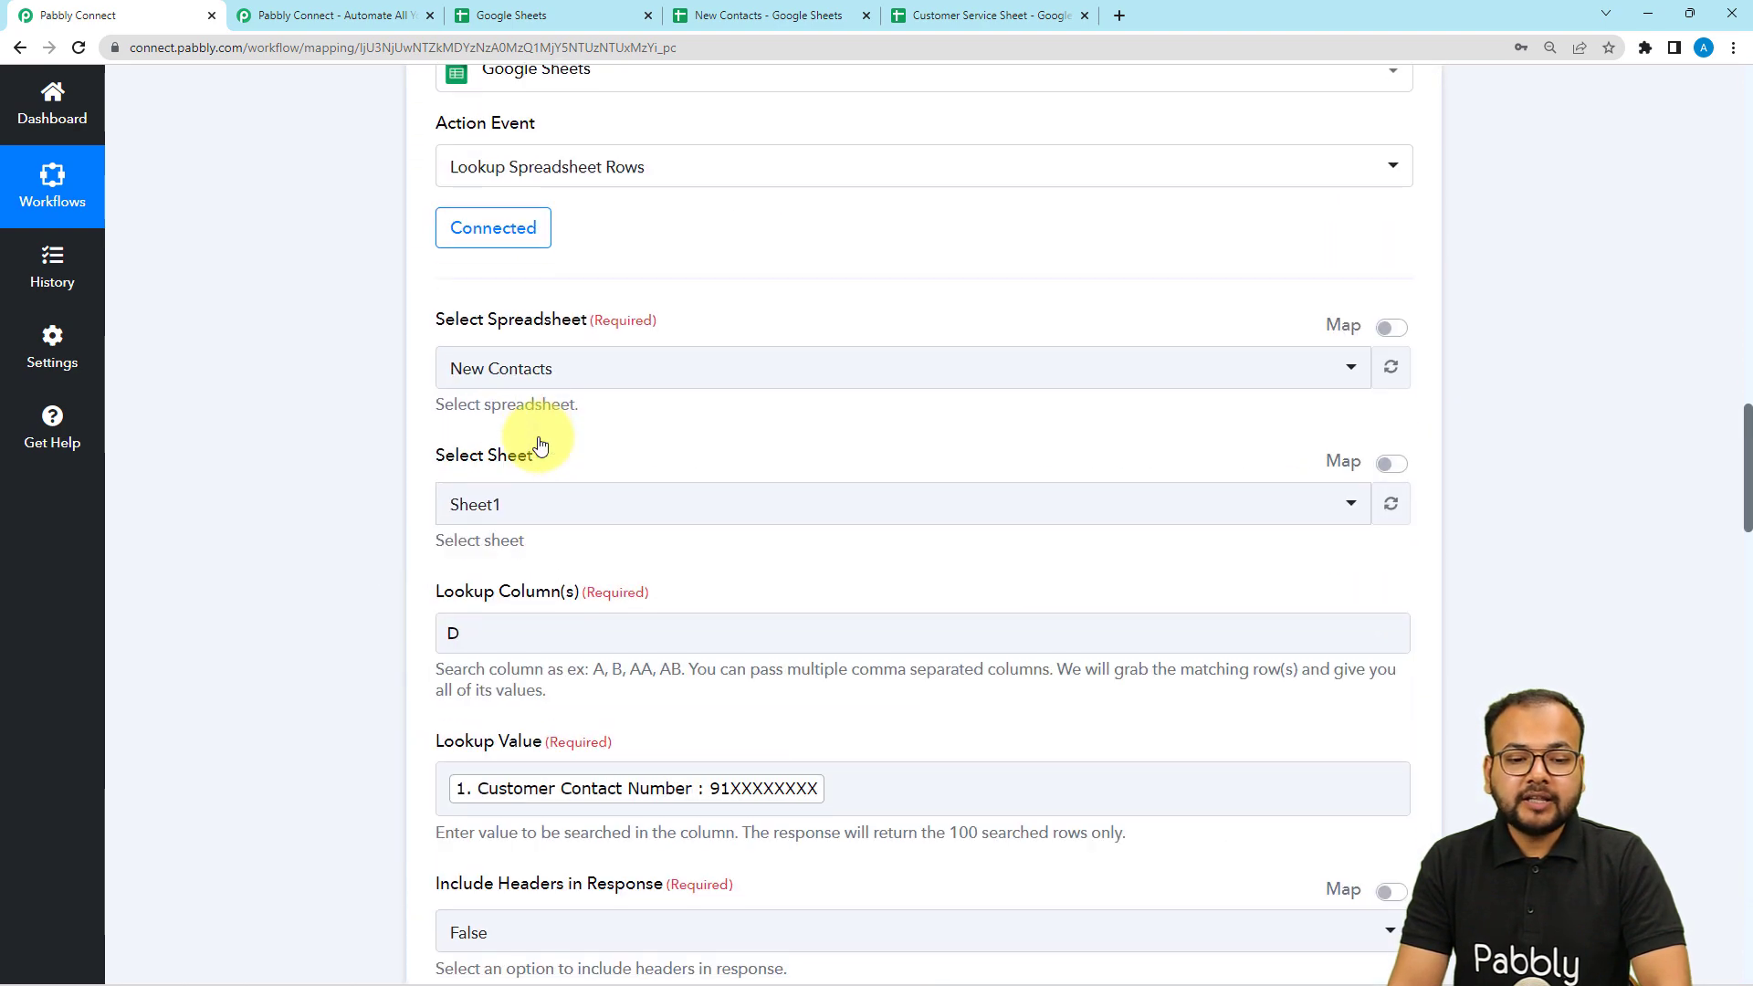
scroll(538, 442, up, 14)
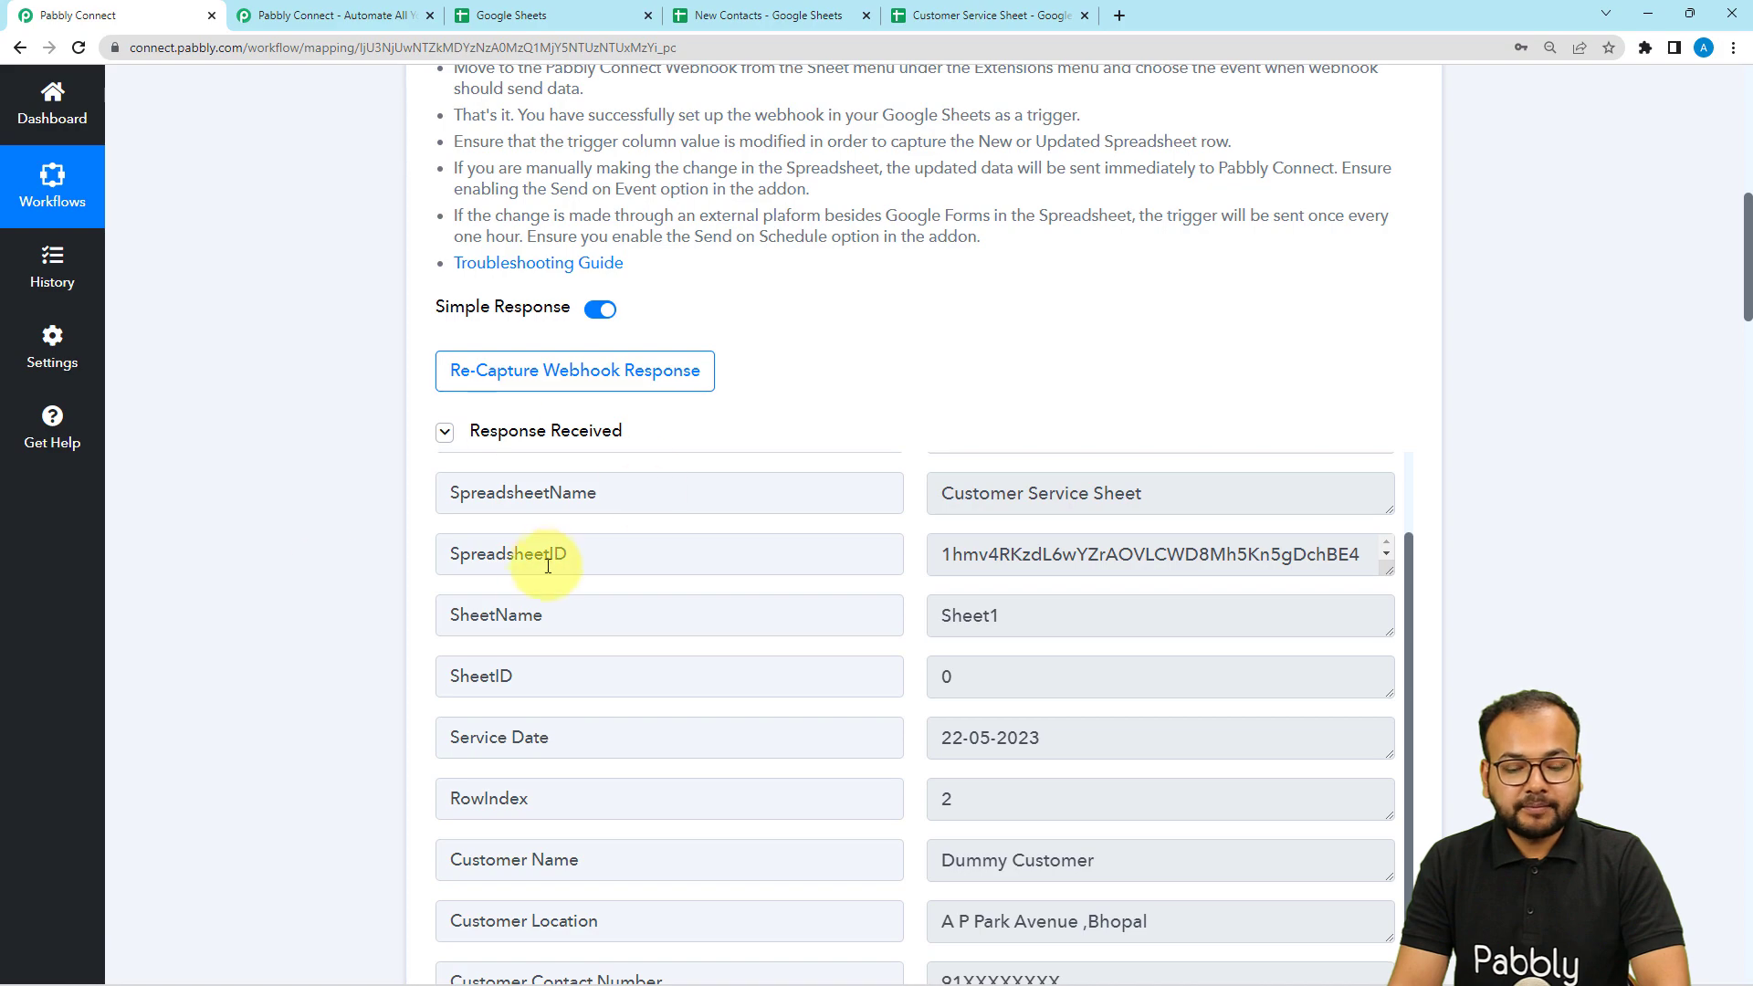
scroll(405, 512, down, 15)
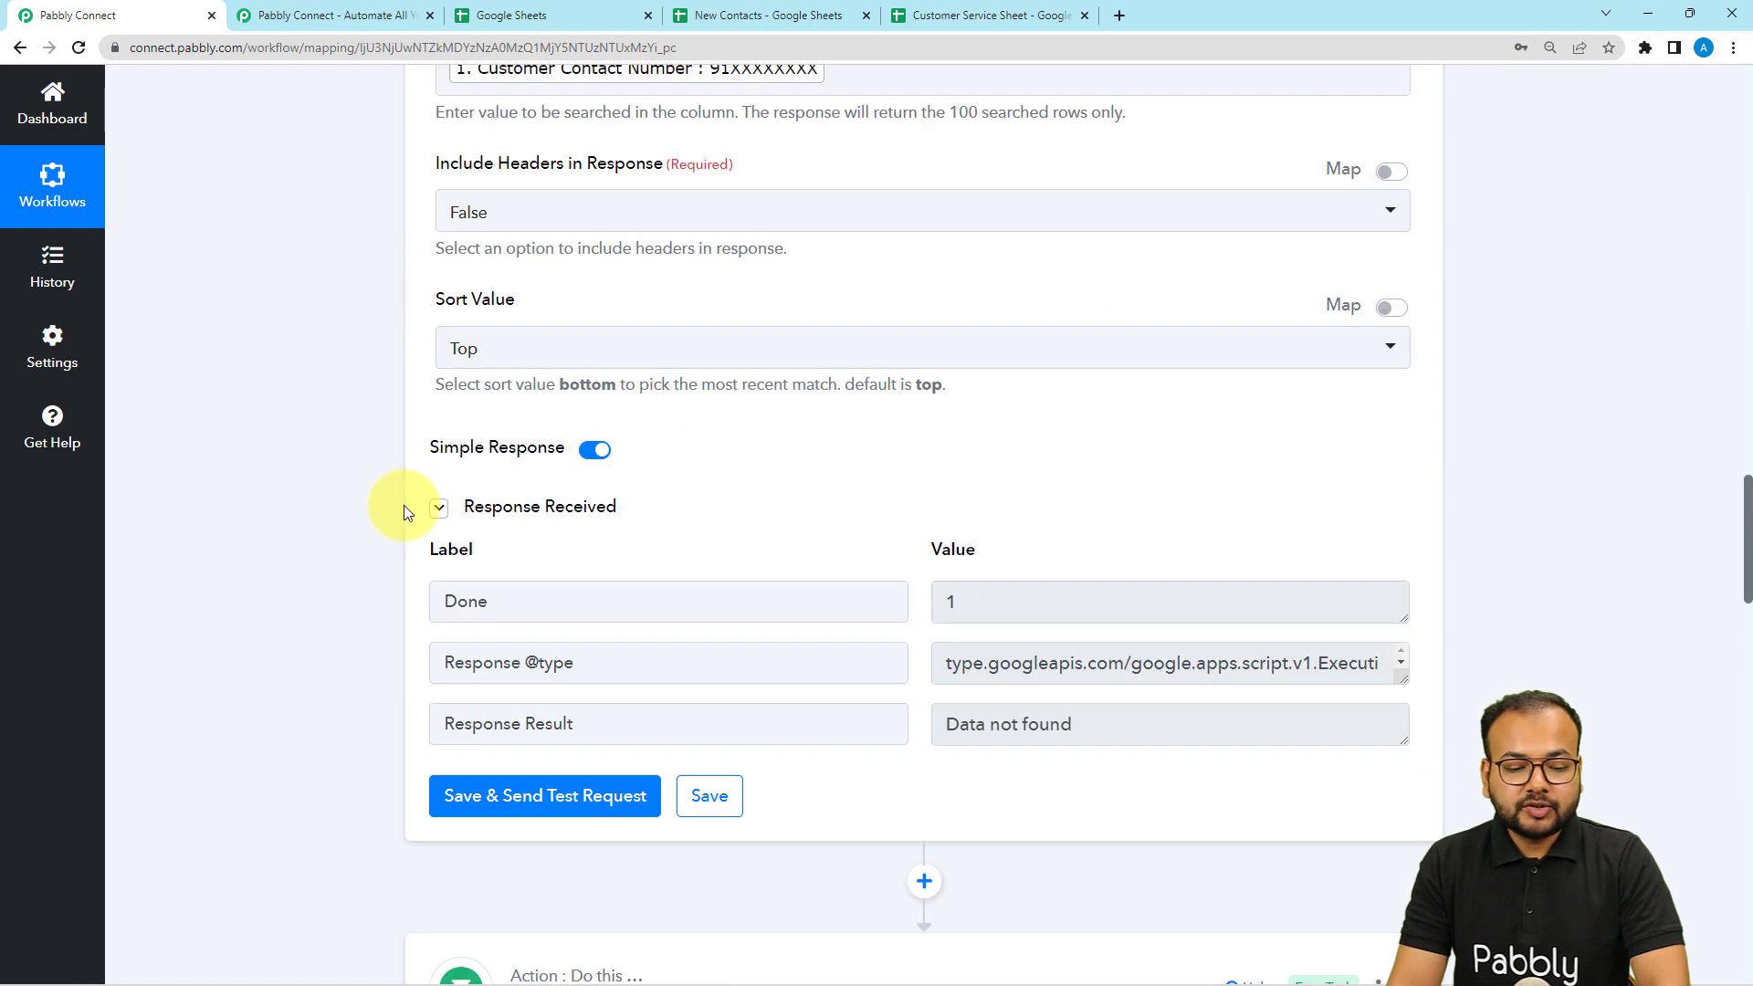
scroll(407, 512, down, 20)
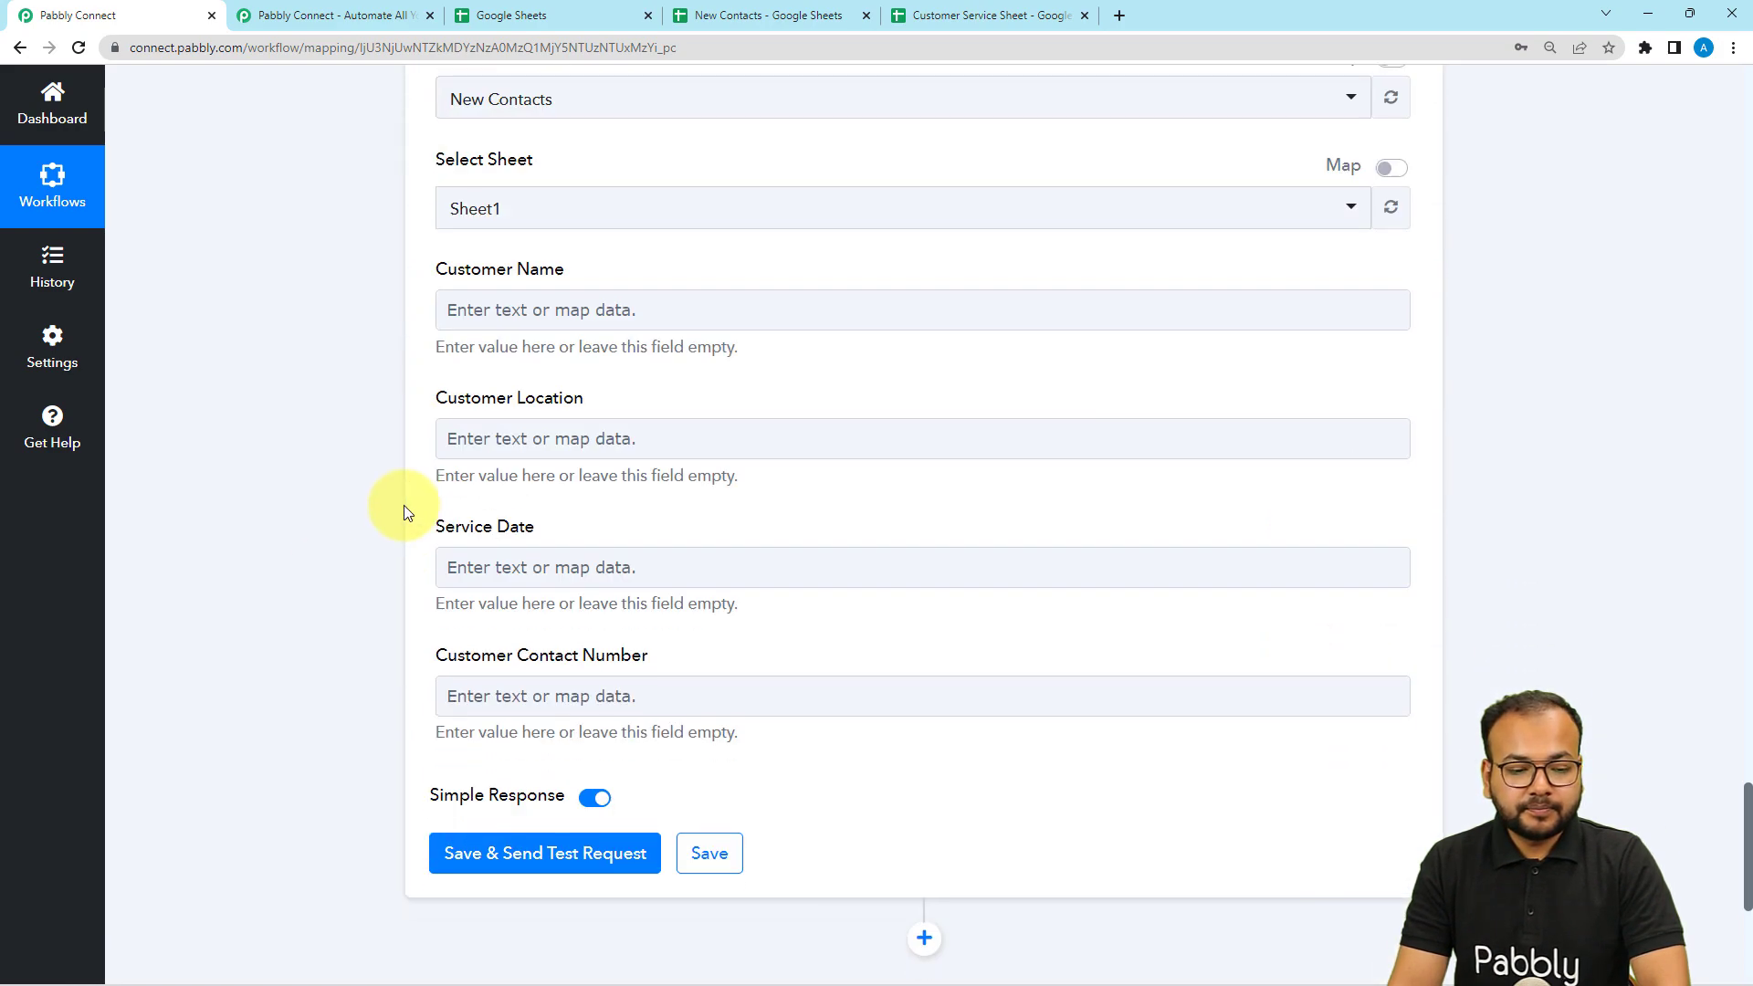
Map the new row's Customer Name field to Customer Name from the New or Updated Spreadsheet Row trigger.
click(510, 307)
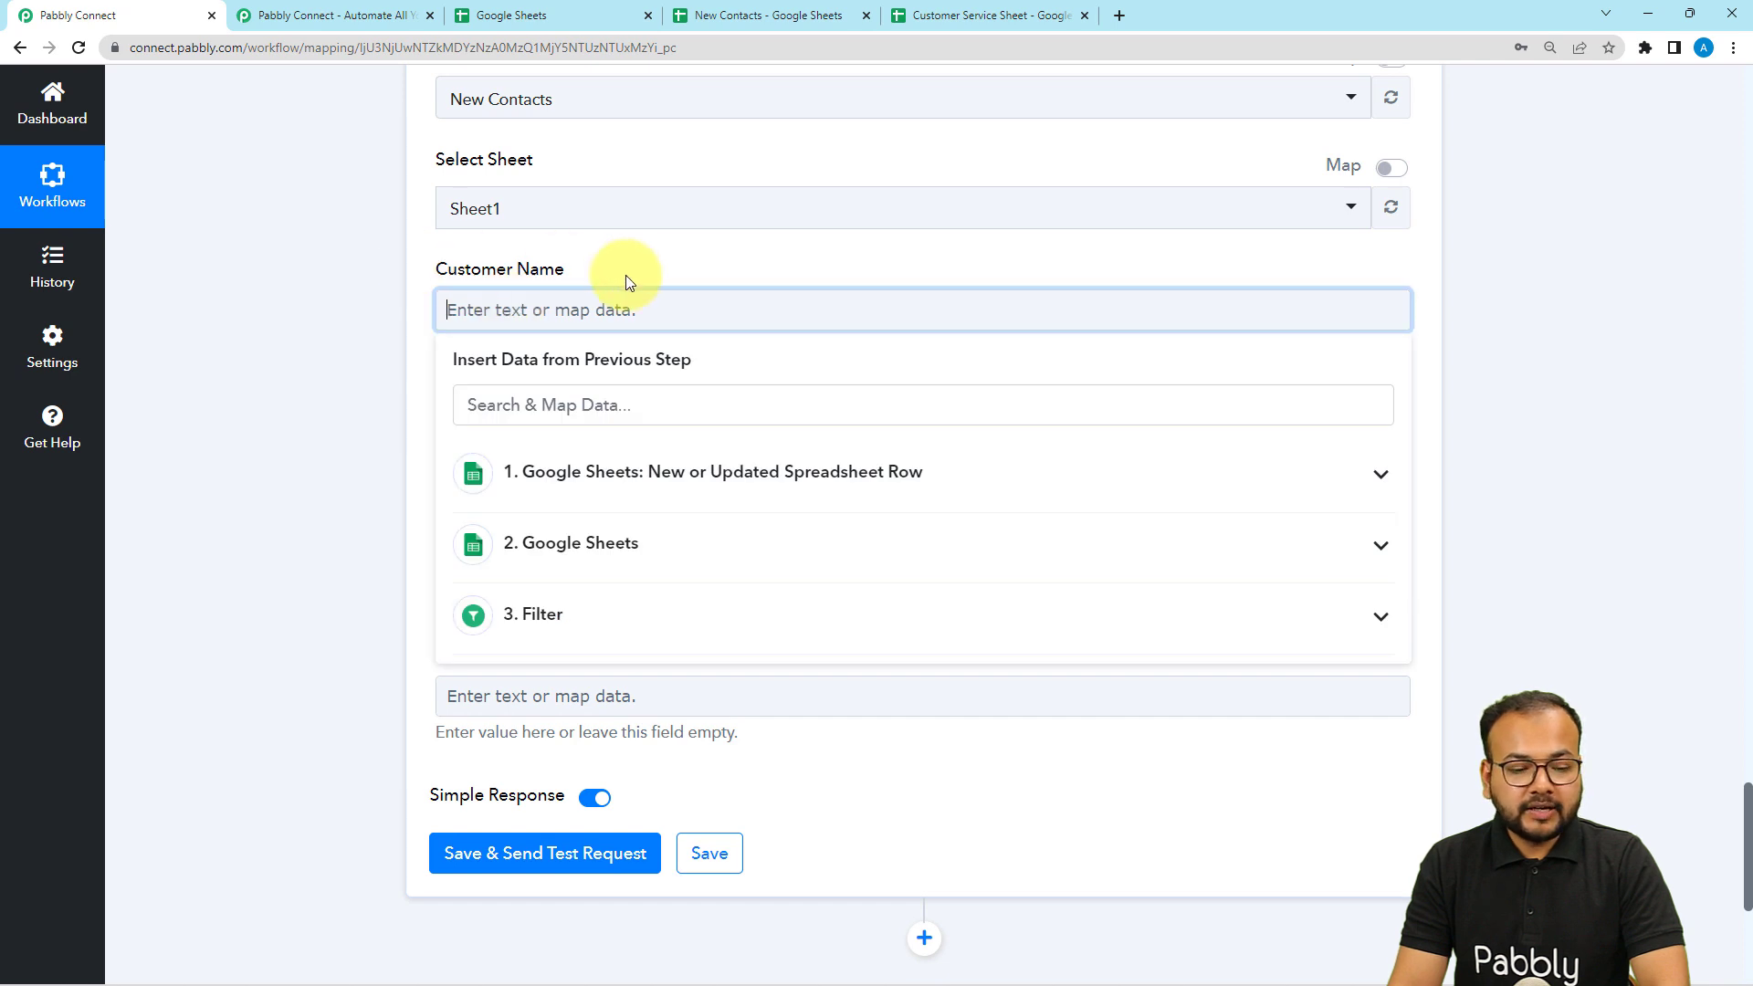
click(660, 474)
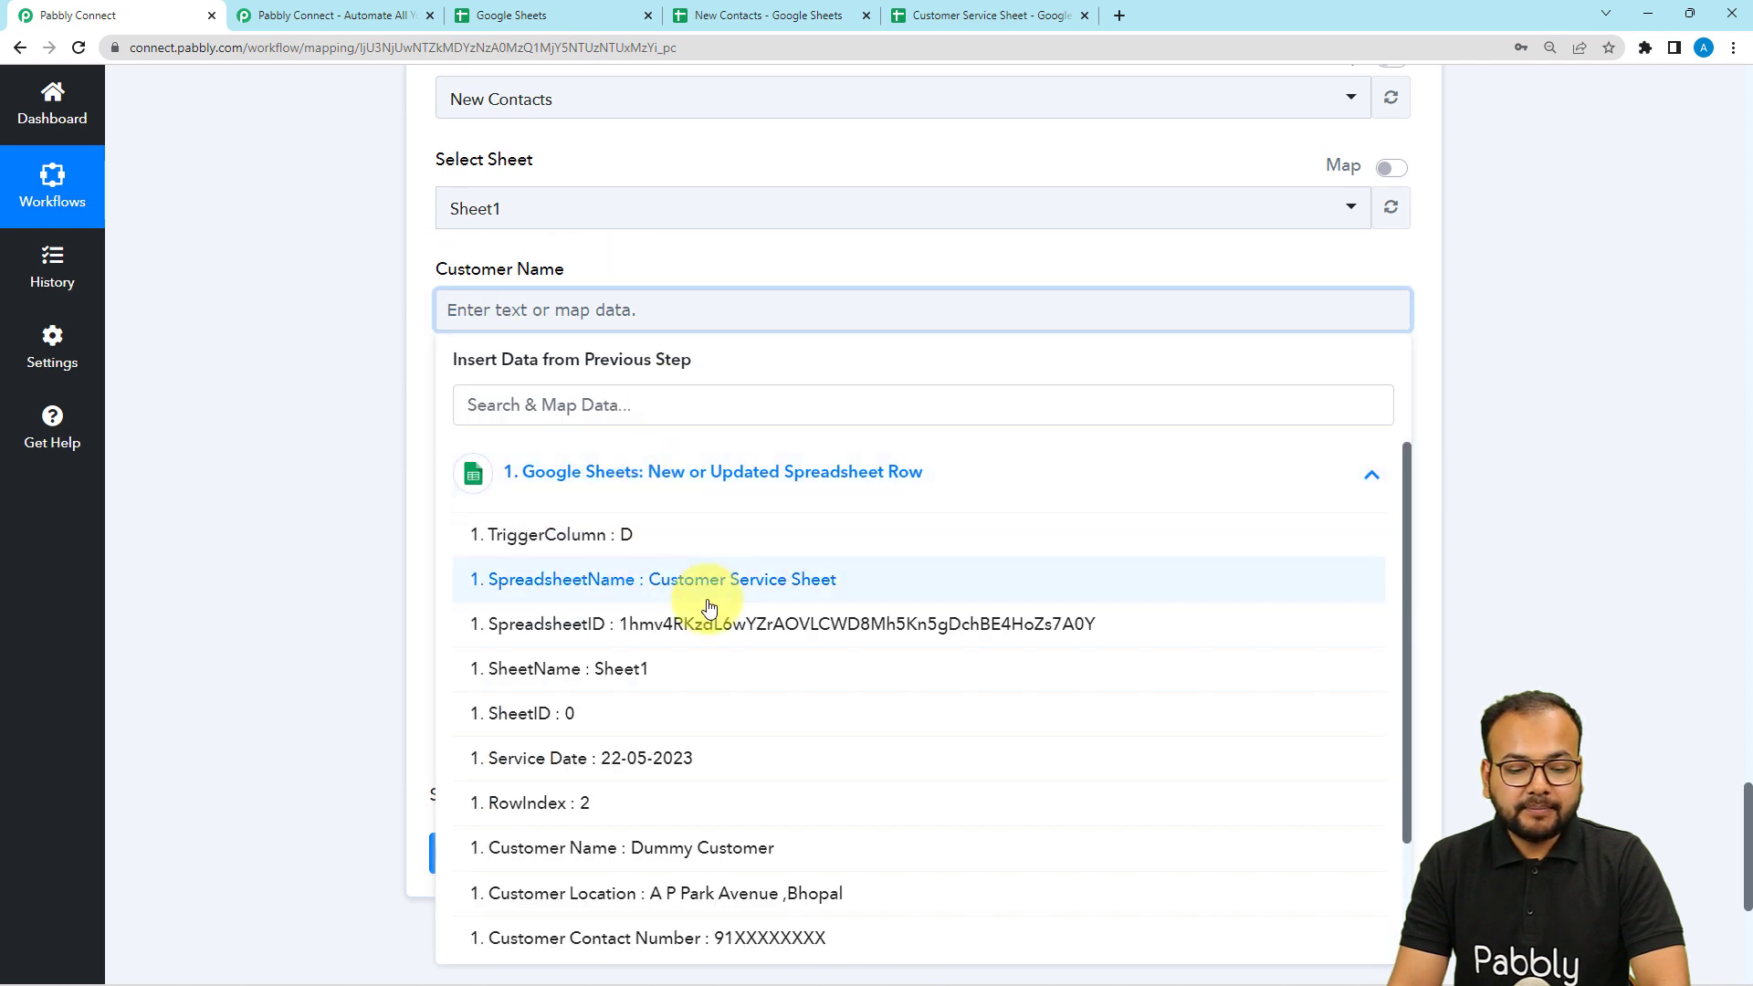
scroll(614, 672, down, 2)
click(575, 708)
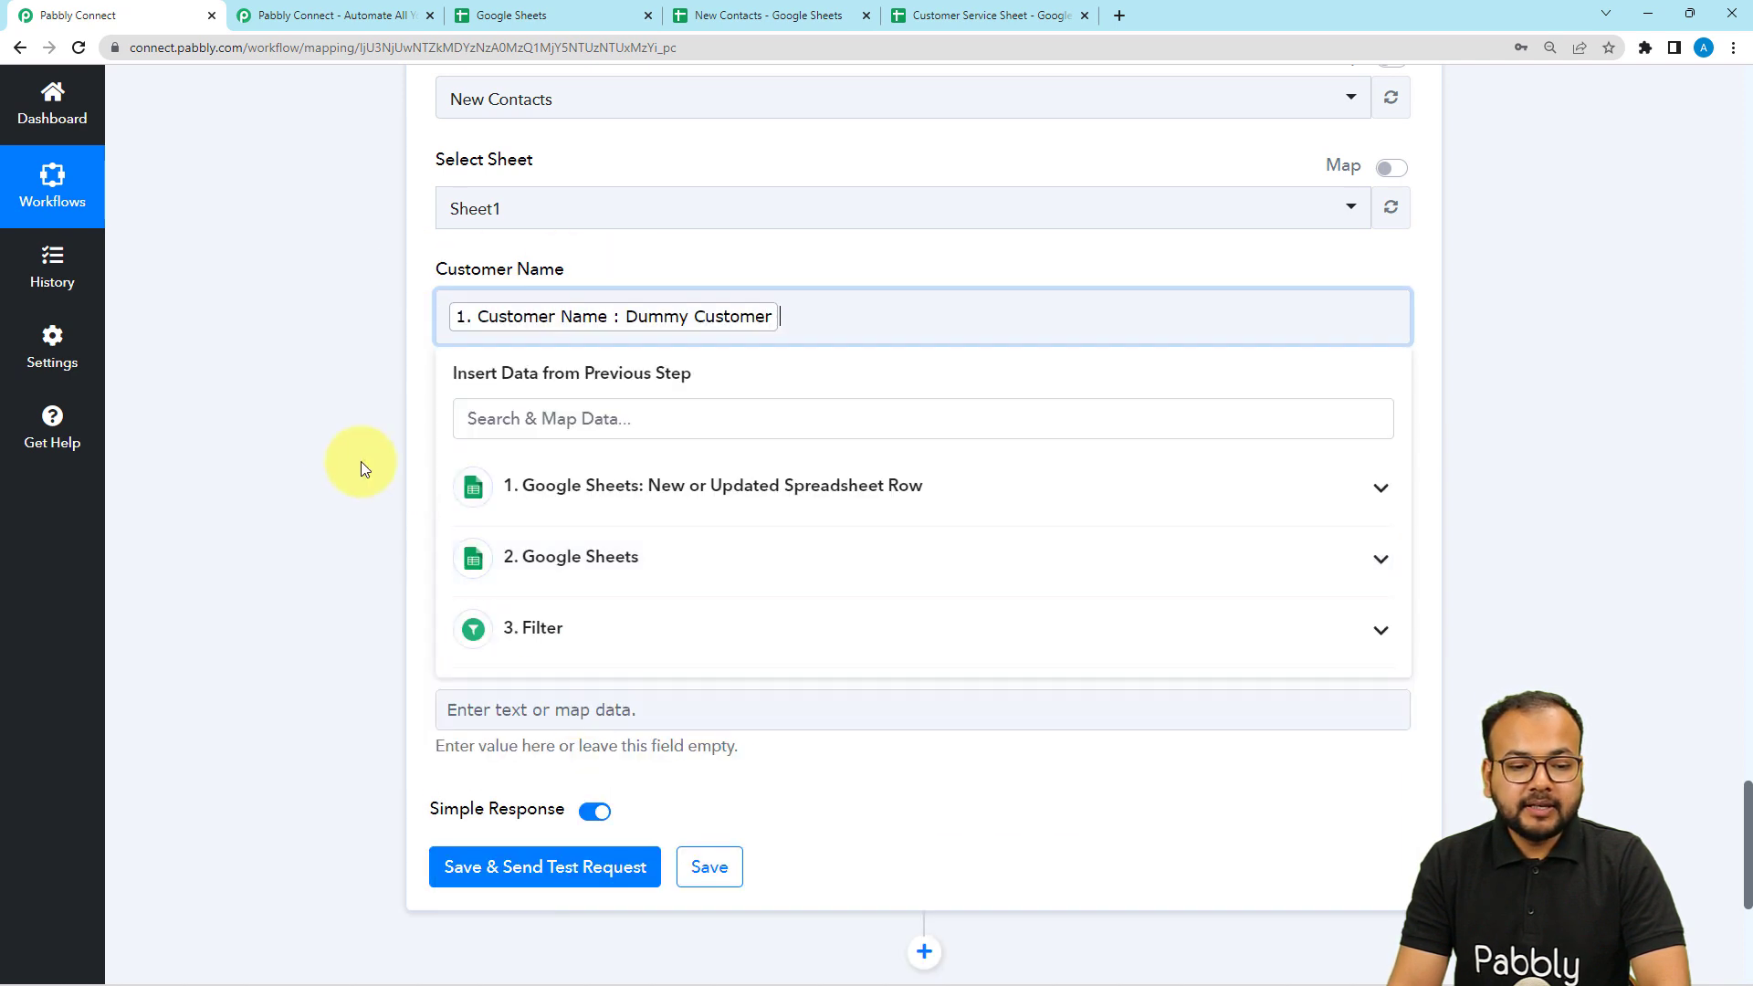
Map the new row's Customer Location field to Customer Location from the New or Updated Spreadsheet Row trigger.
click(352, 415)
scroll(558, 400, down, 2)
click(553, 265)
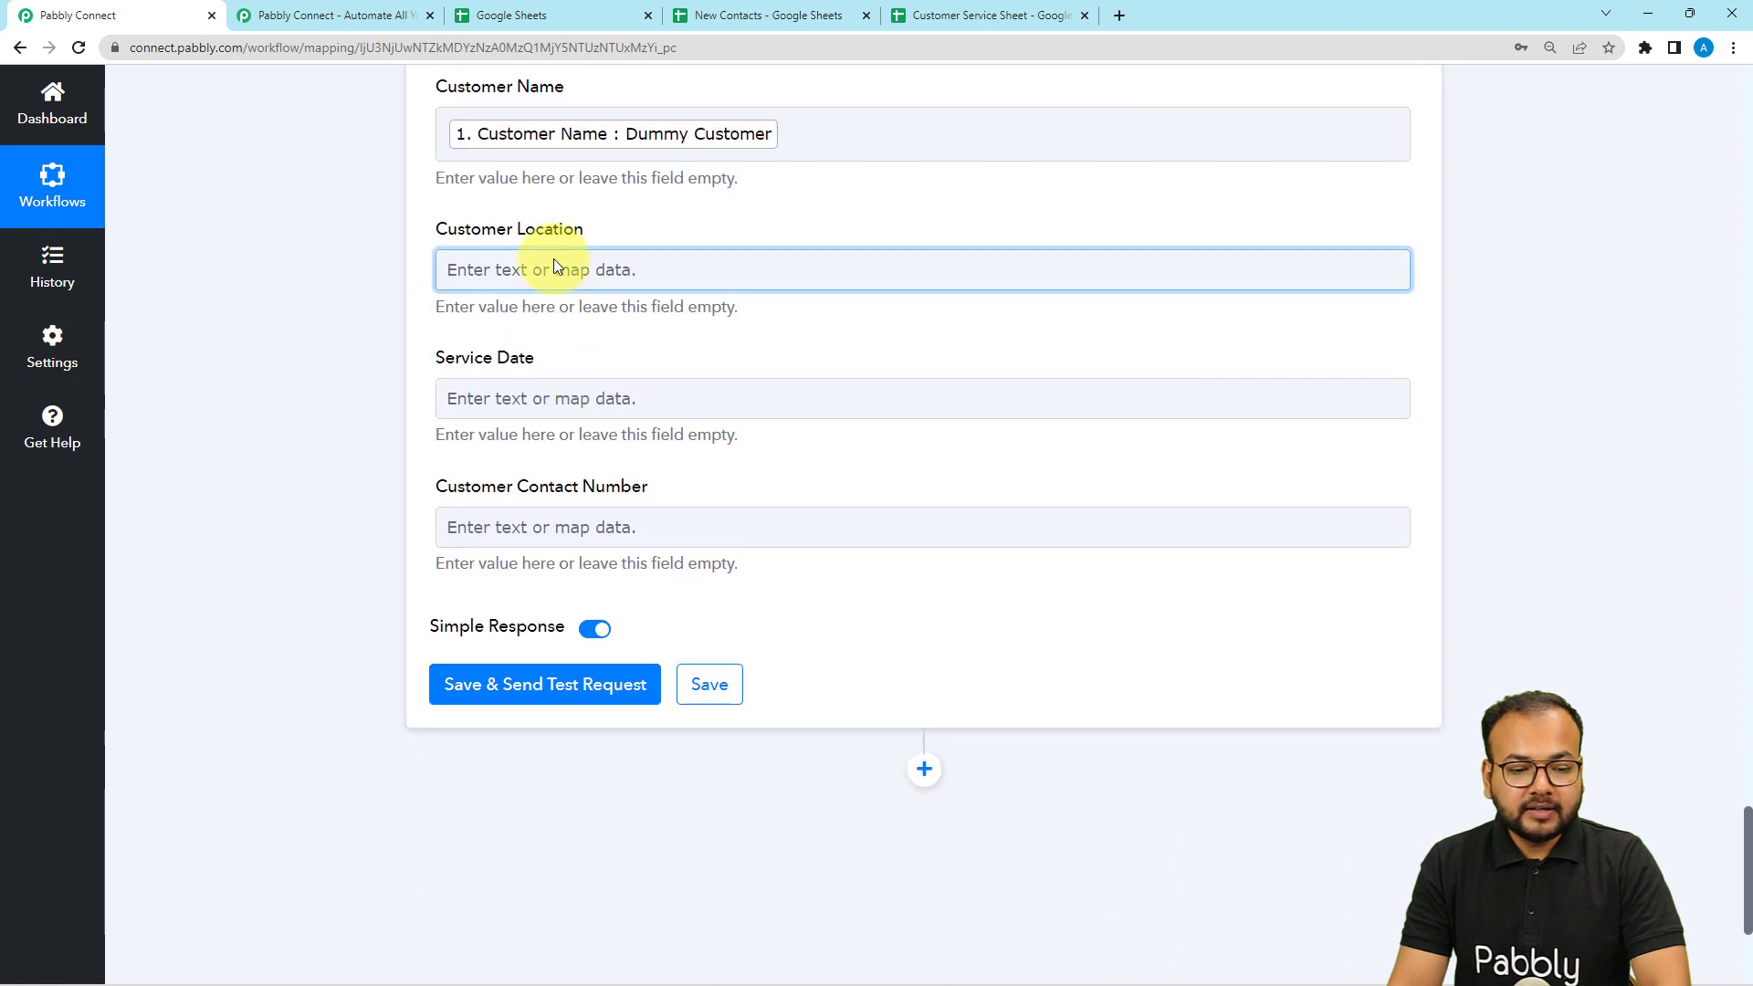
click(614, 439)
scroll(629, 757, down, 1)
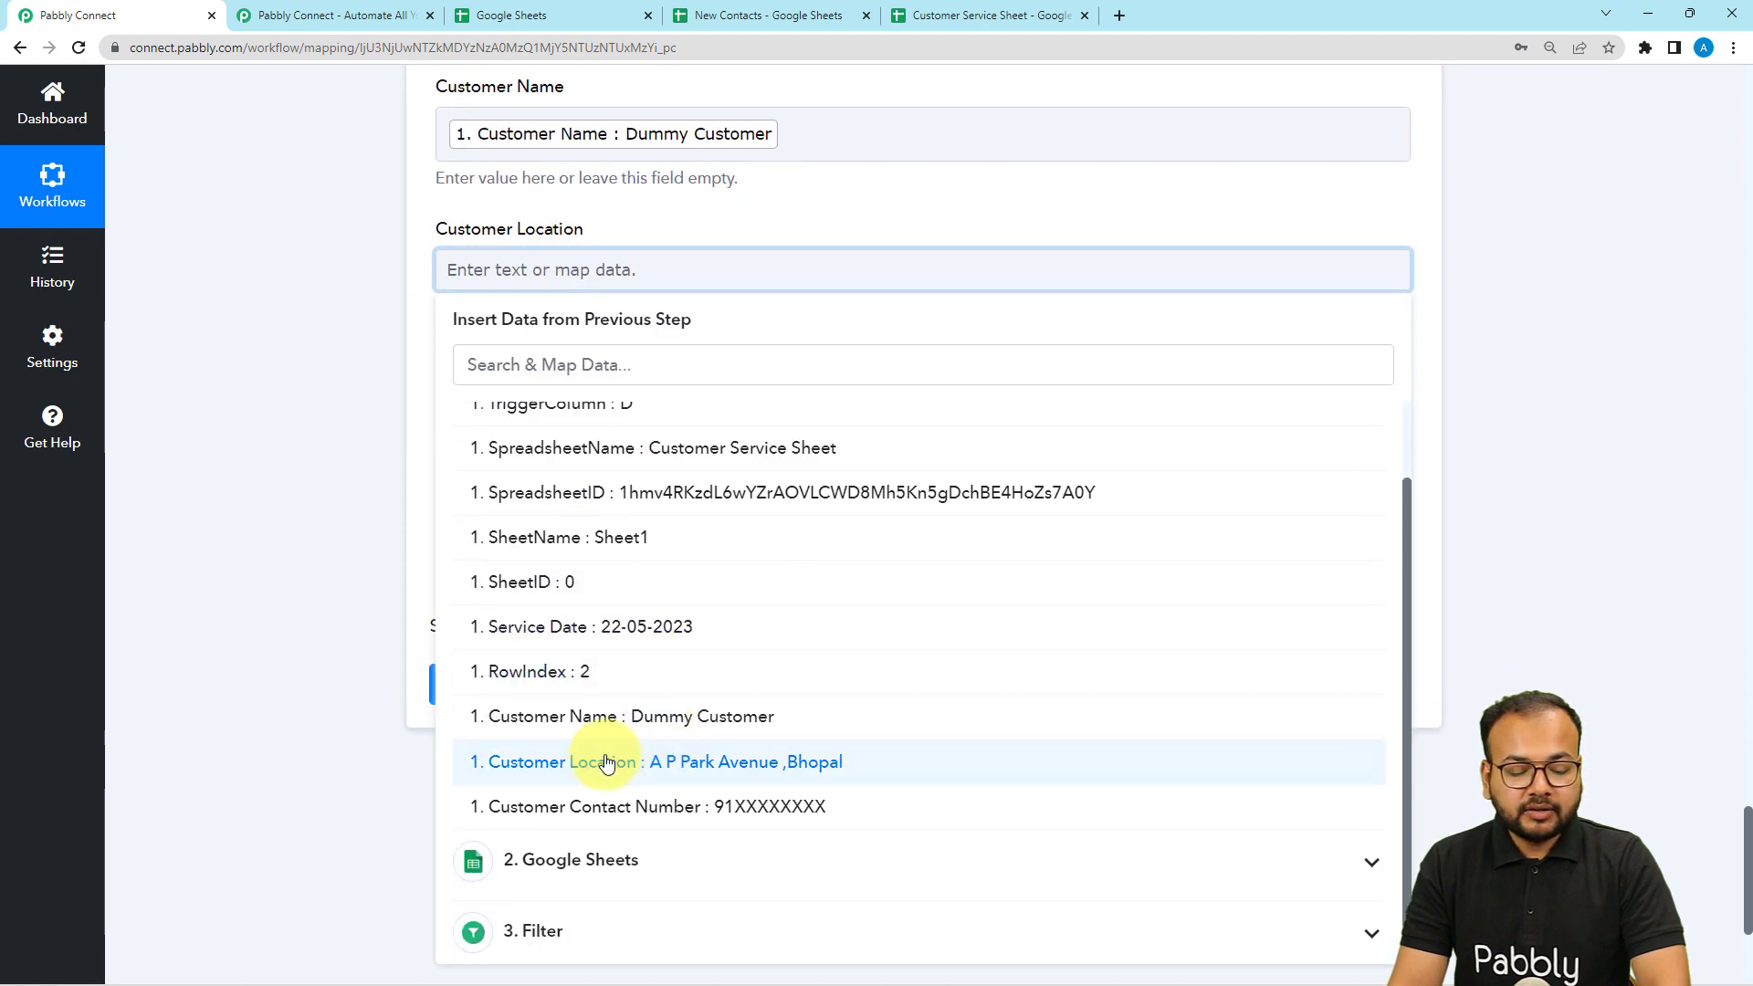
click(607, 762)
click(338, 309)
Map the Service Date field to Service Date from the New or Updated Spreadsheet Row trigger.
scroll(384, 310, down, 1)
click(451, 314)
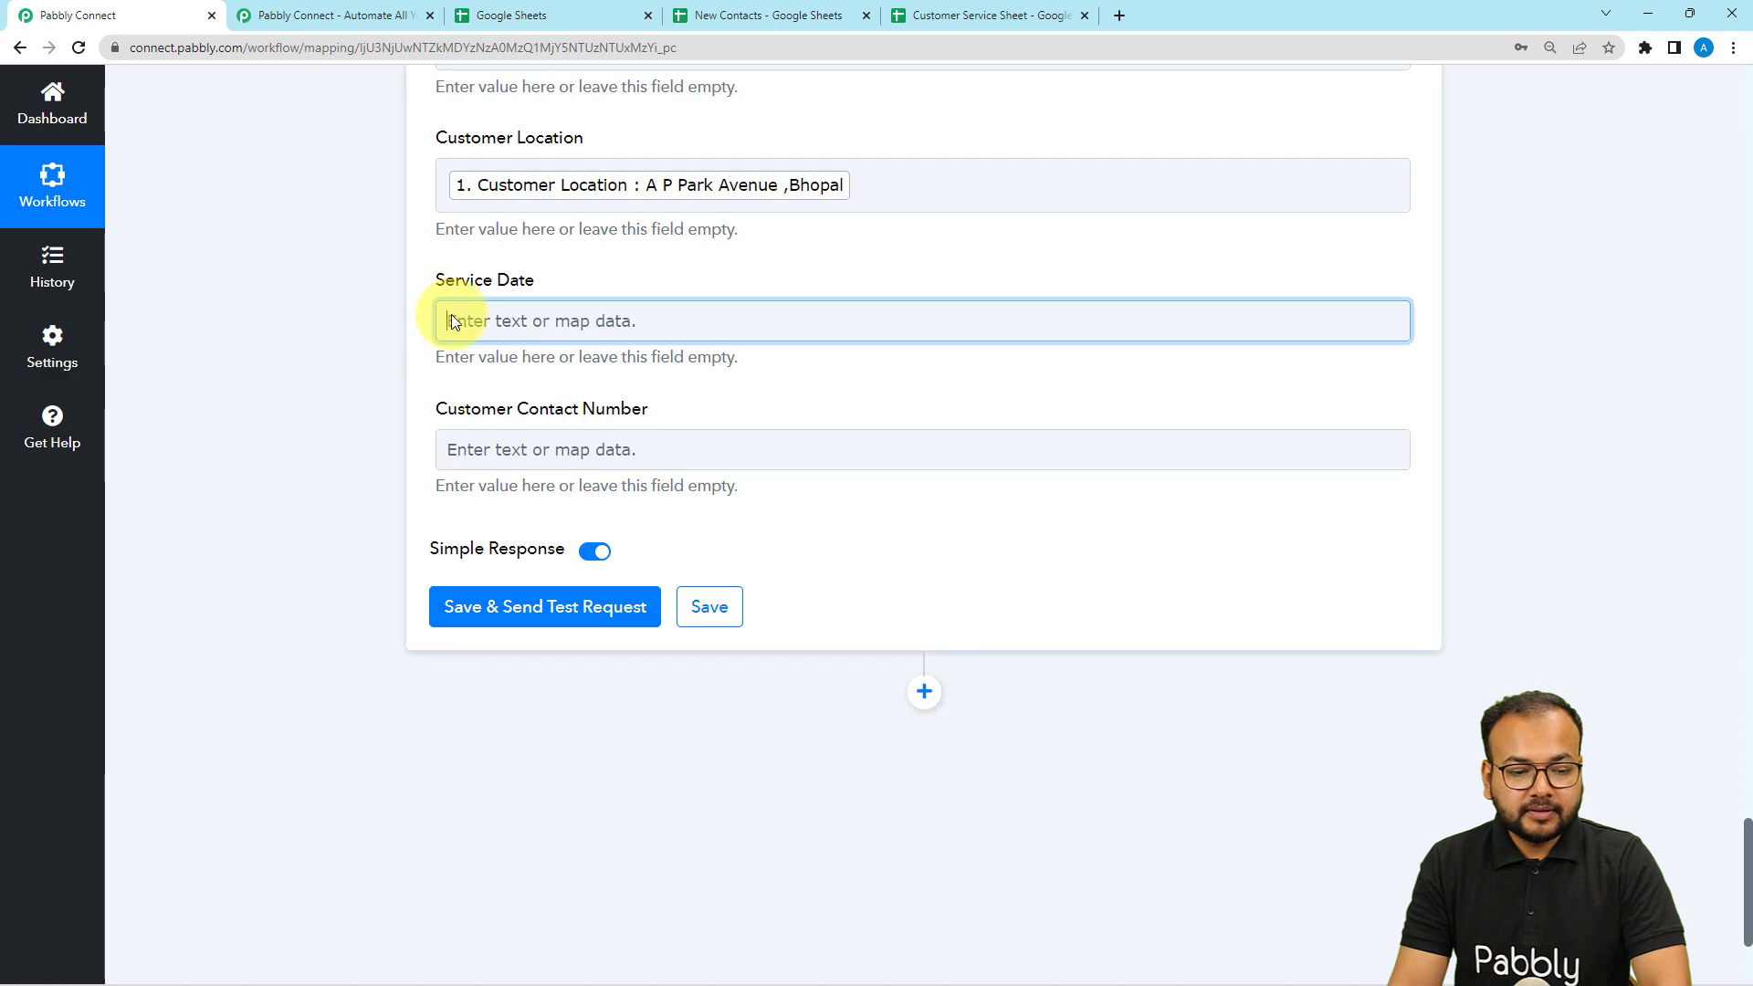
click(539, 482)
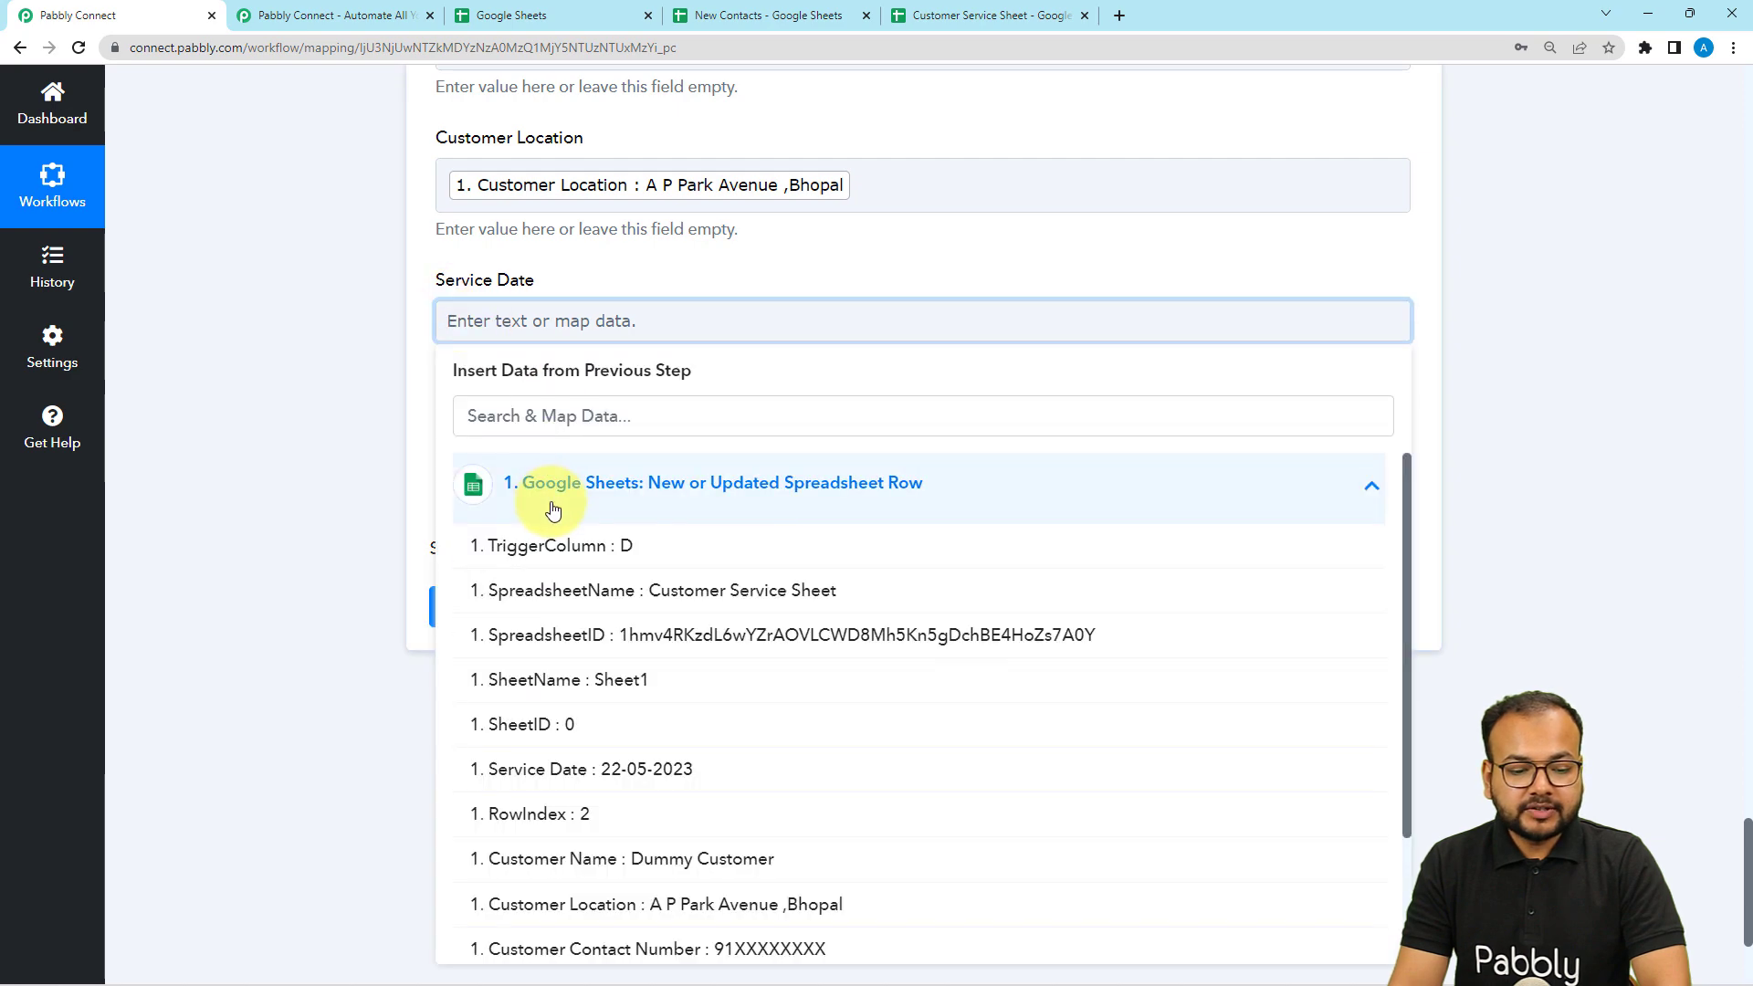
click(671, 771)
click(411, 406)
Map the Customer Contact Number field to Customer Contact Number from the New or Updated Spreadsheet Row trigger.
click(520, 462)
scroll(566, 393, down, 3)
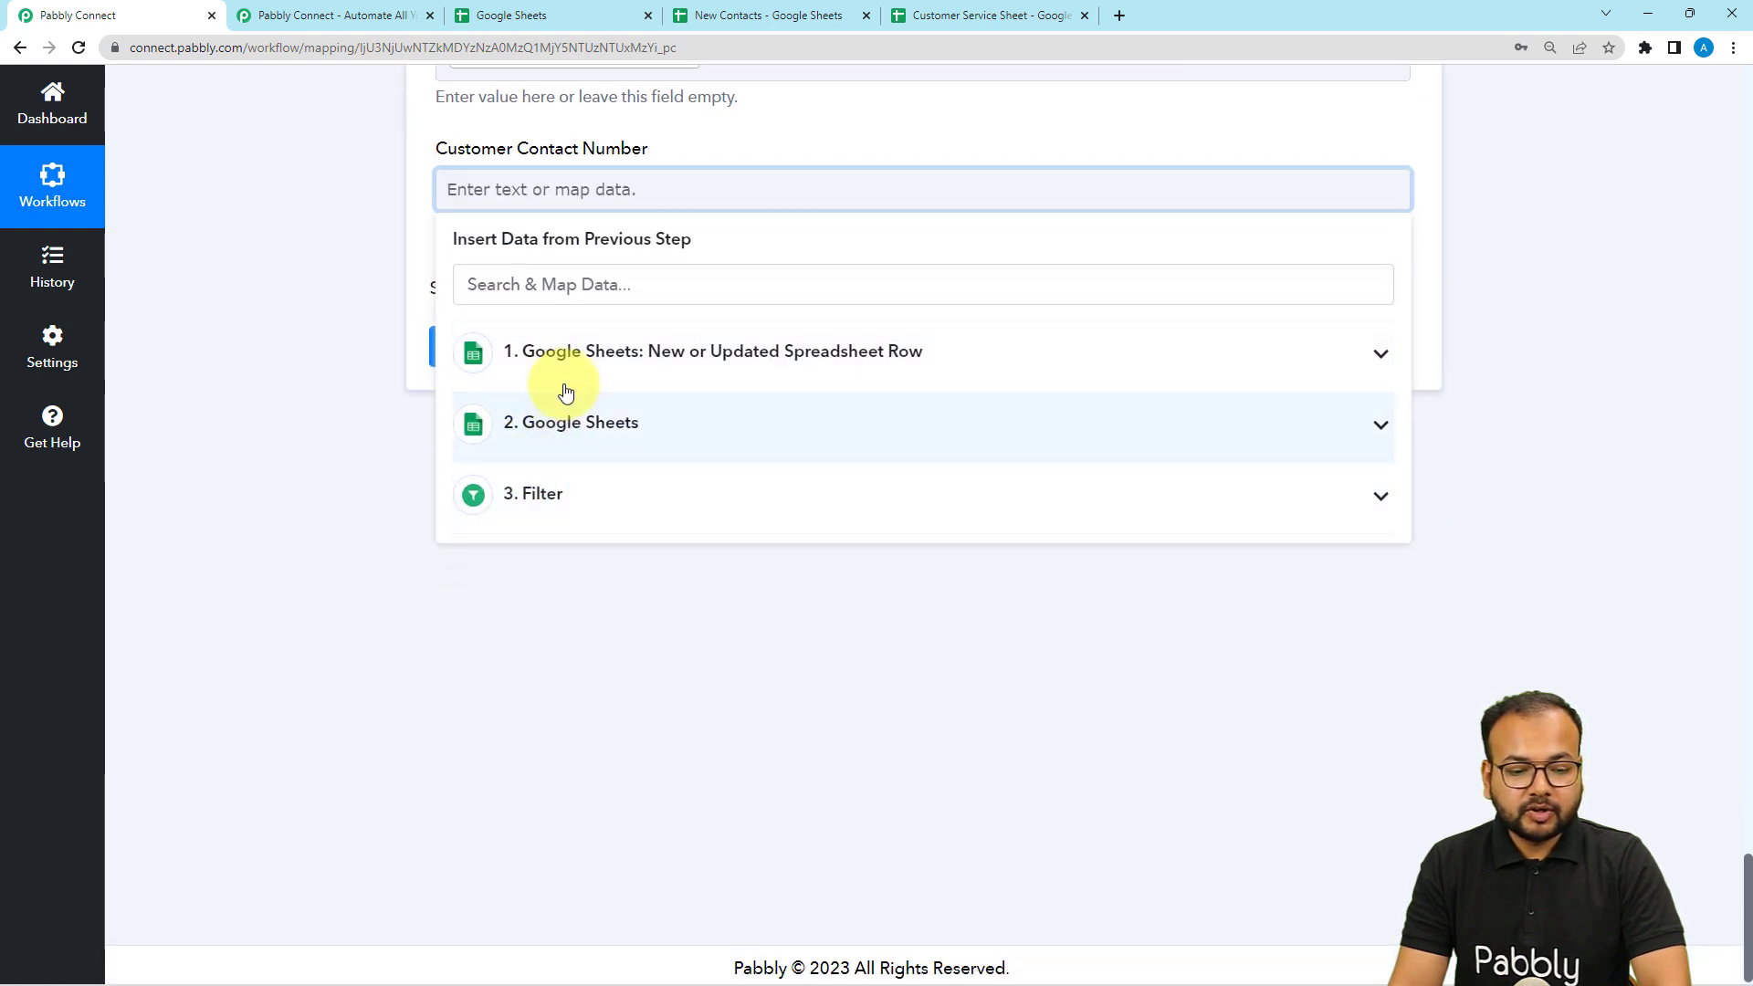
click(566, 376)
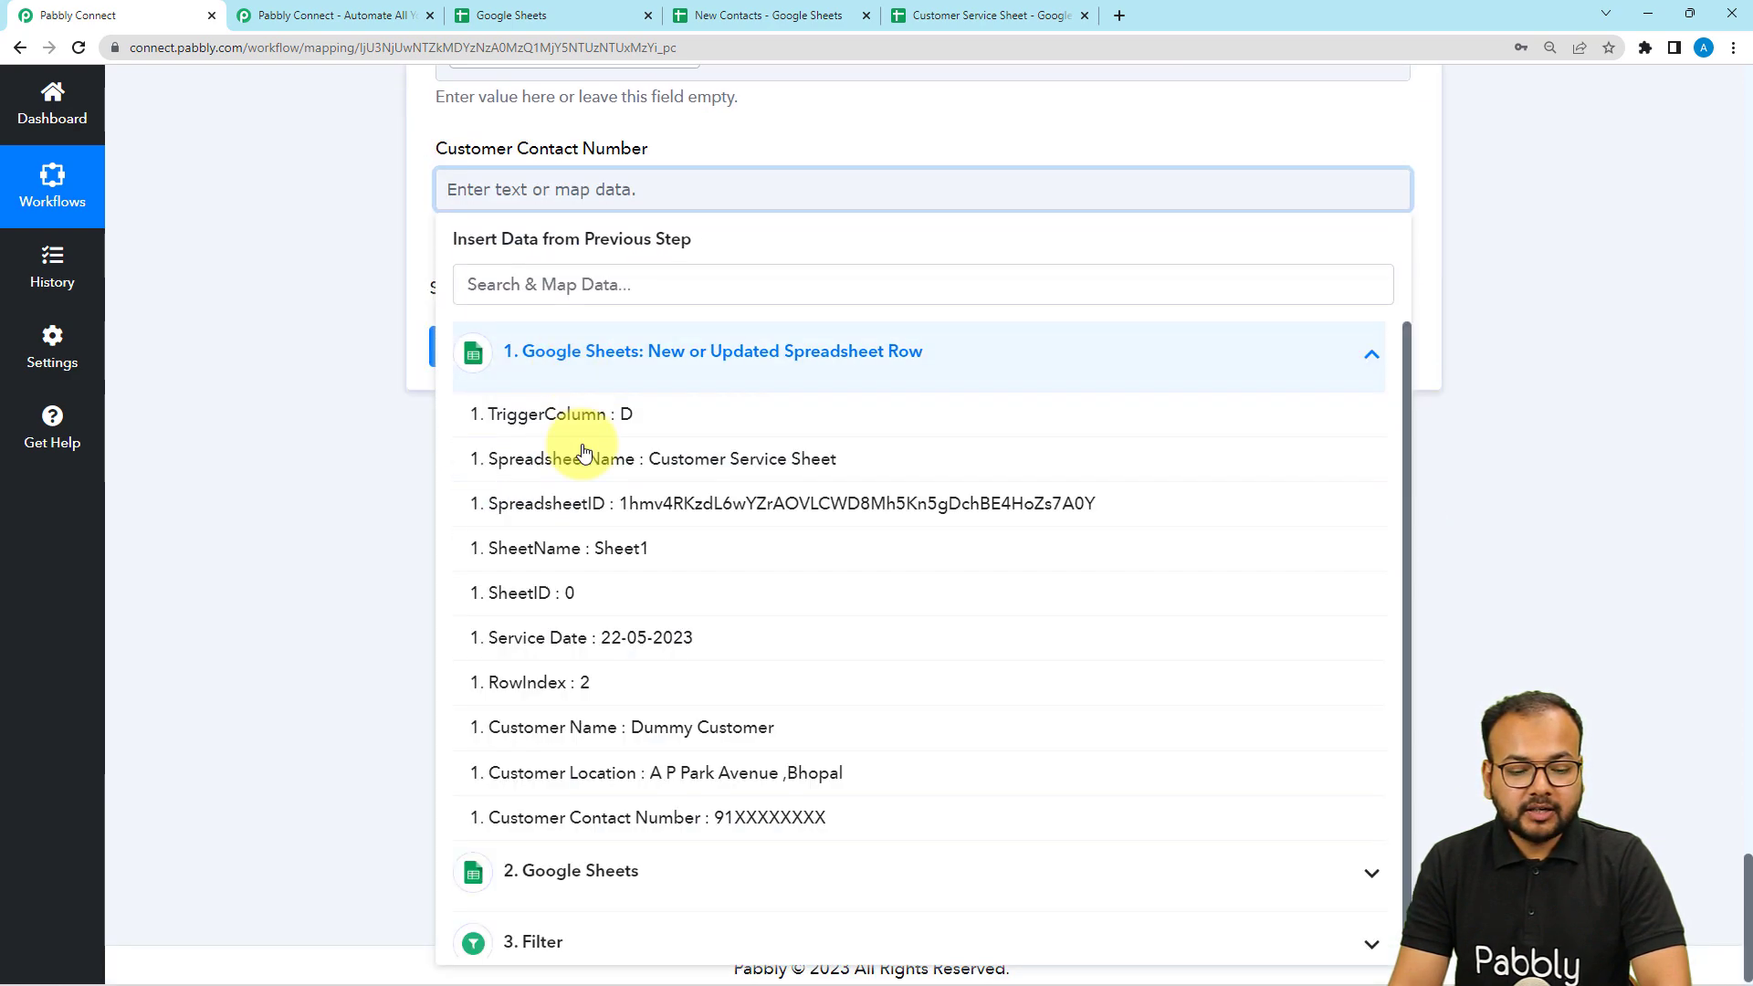
click(712, 821)
click(337, 329)
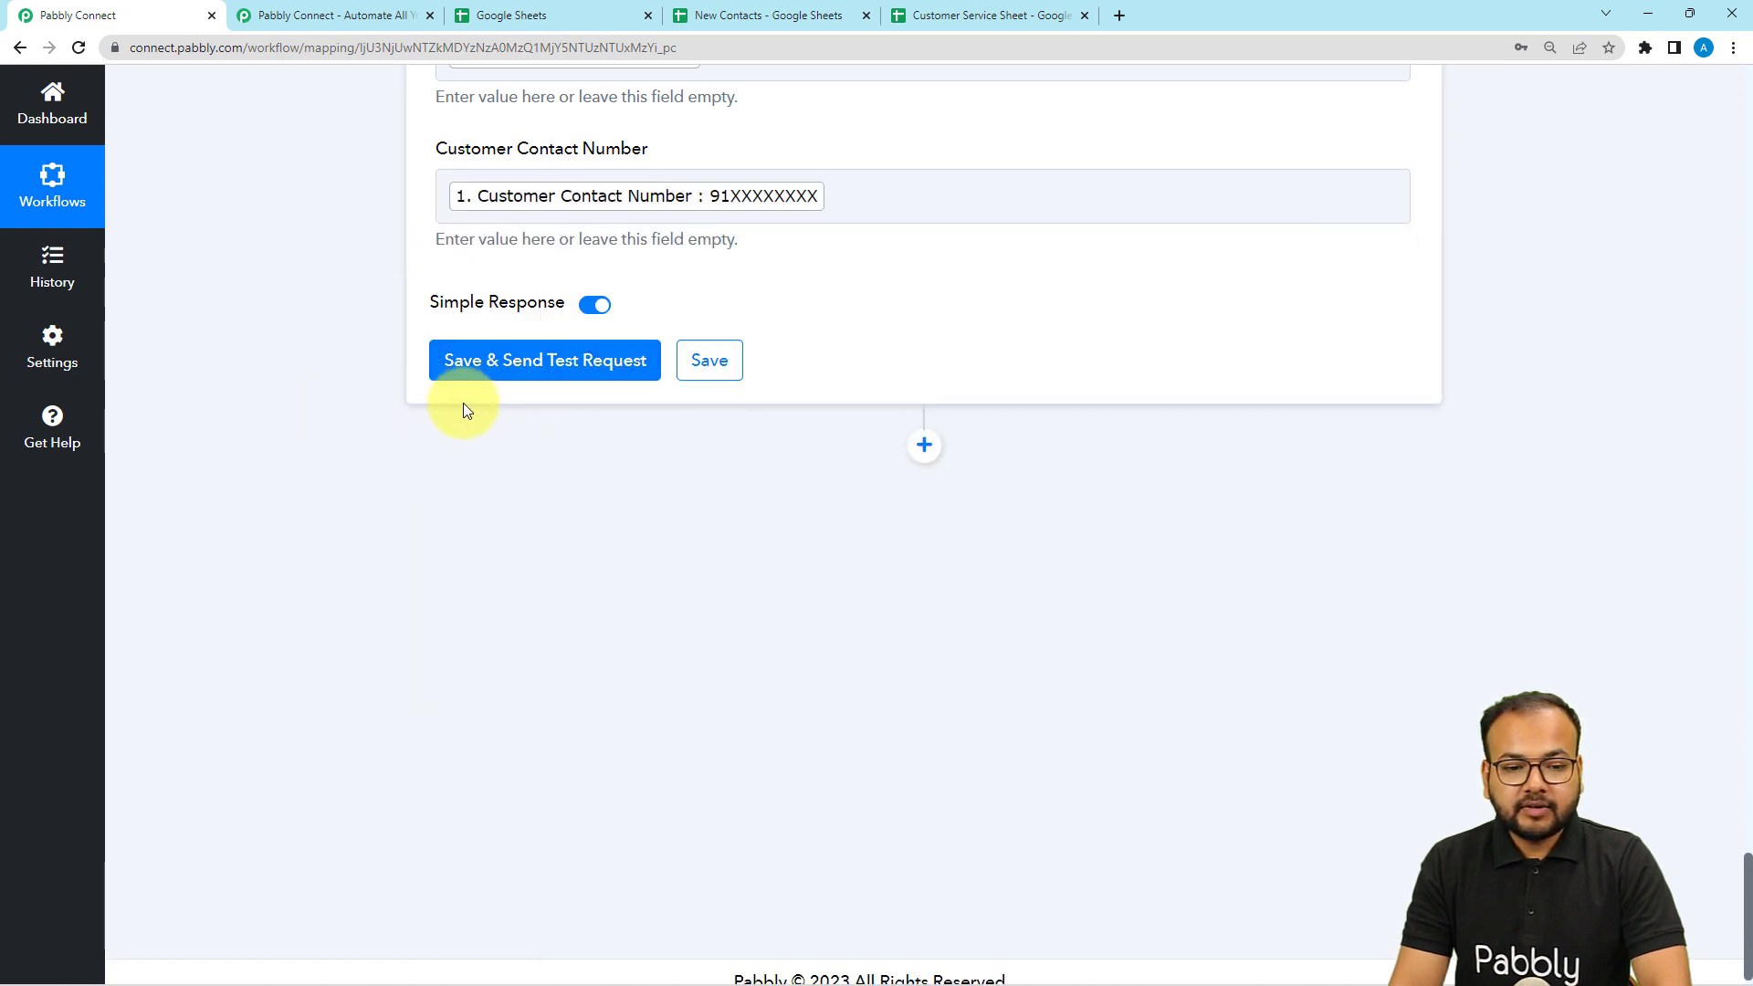
Send a test request for the Add New Row action, and compare New Contacts with the source row in Customer Service Sheet.
click(724, 15)
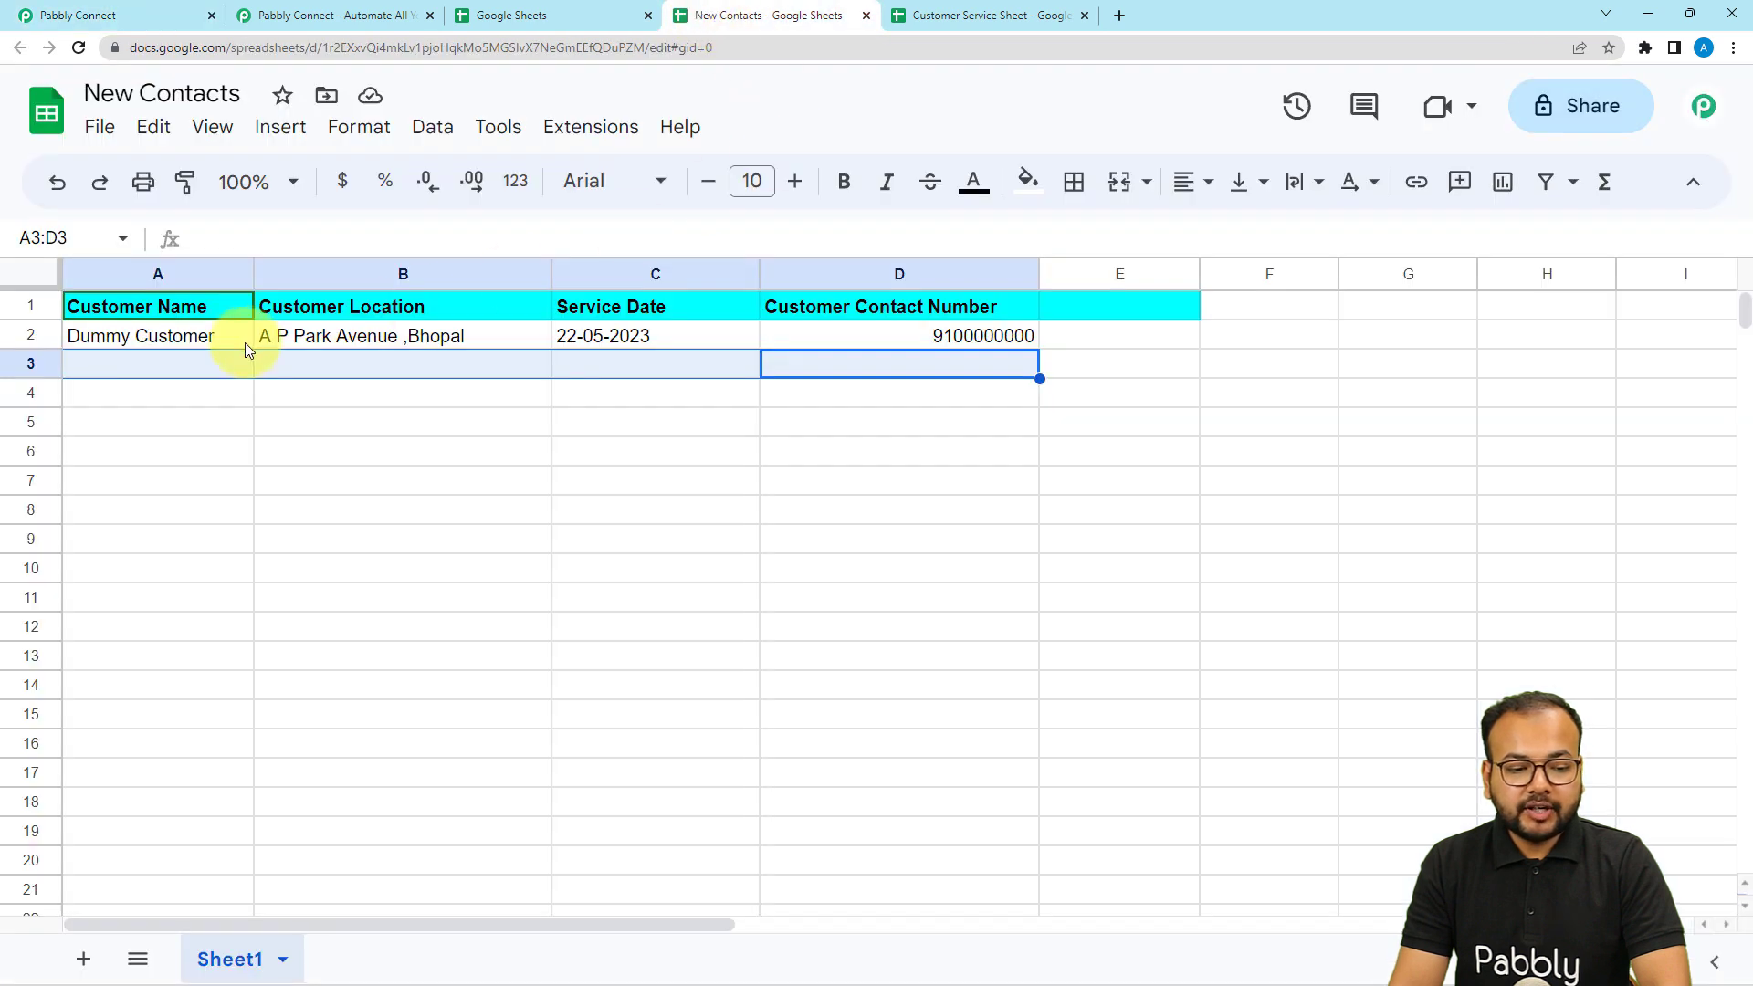
click(387, 423)
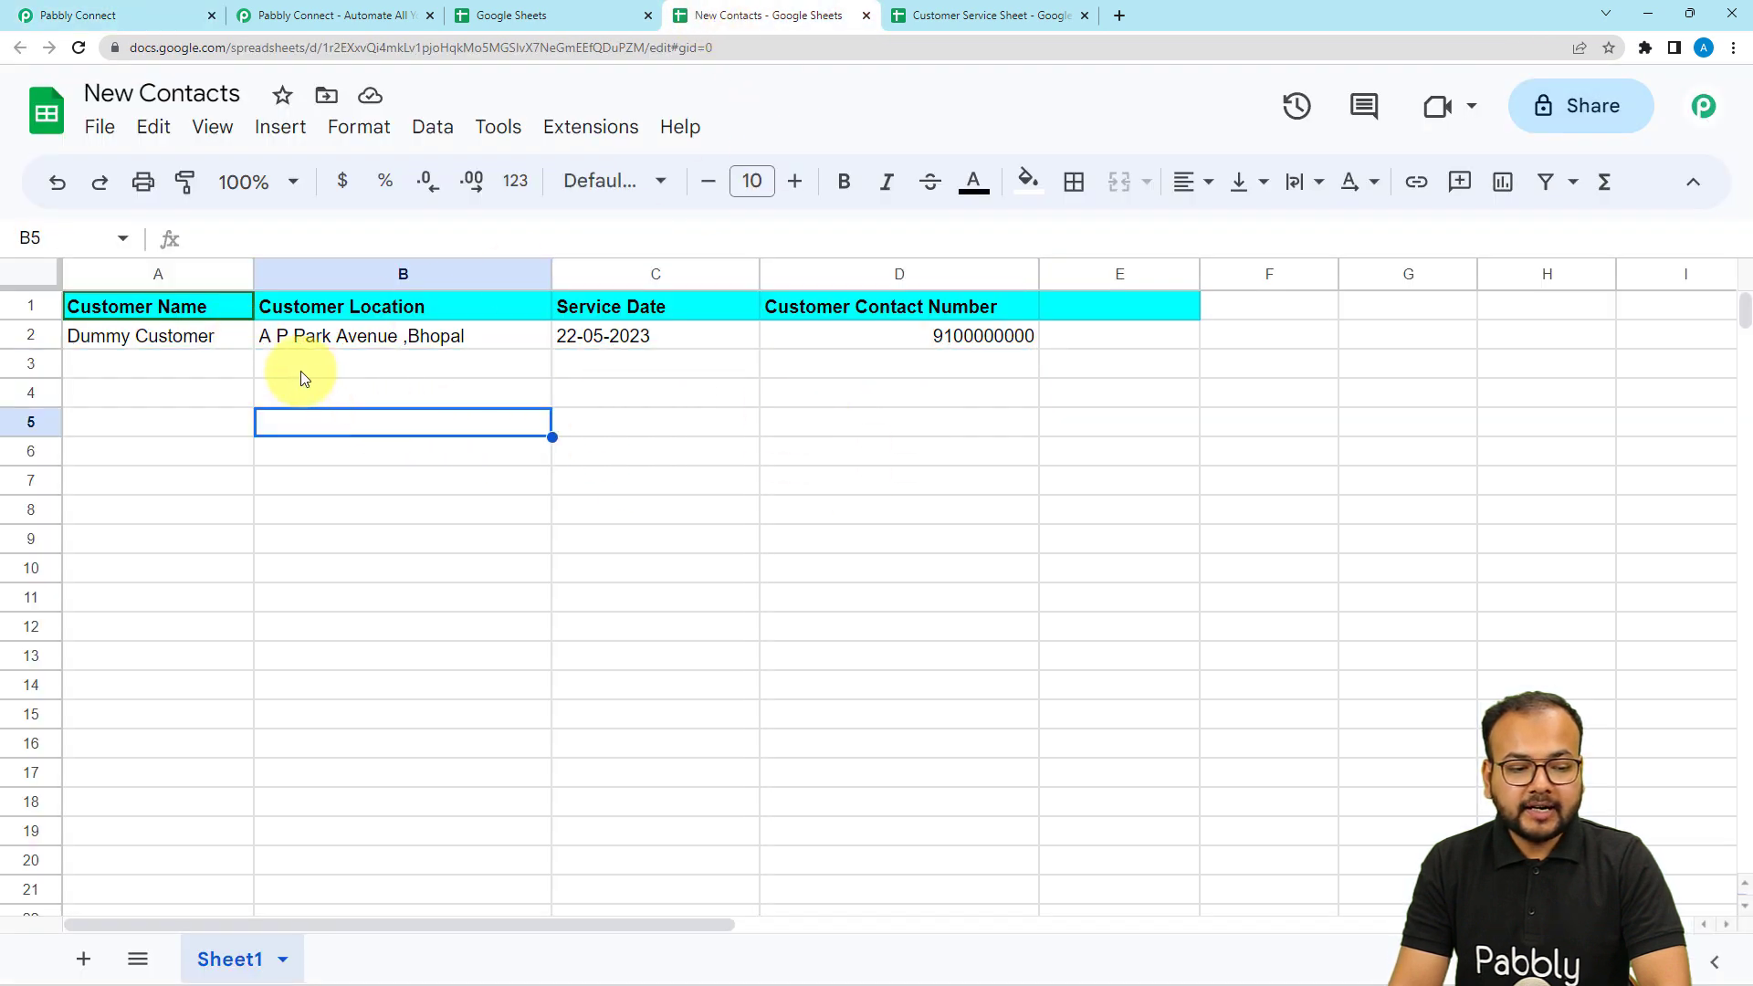
click(129, 15)
click(567, 360)
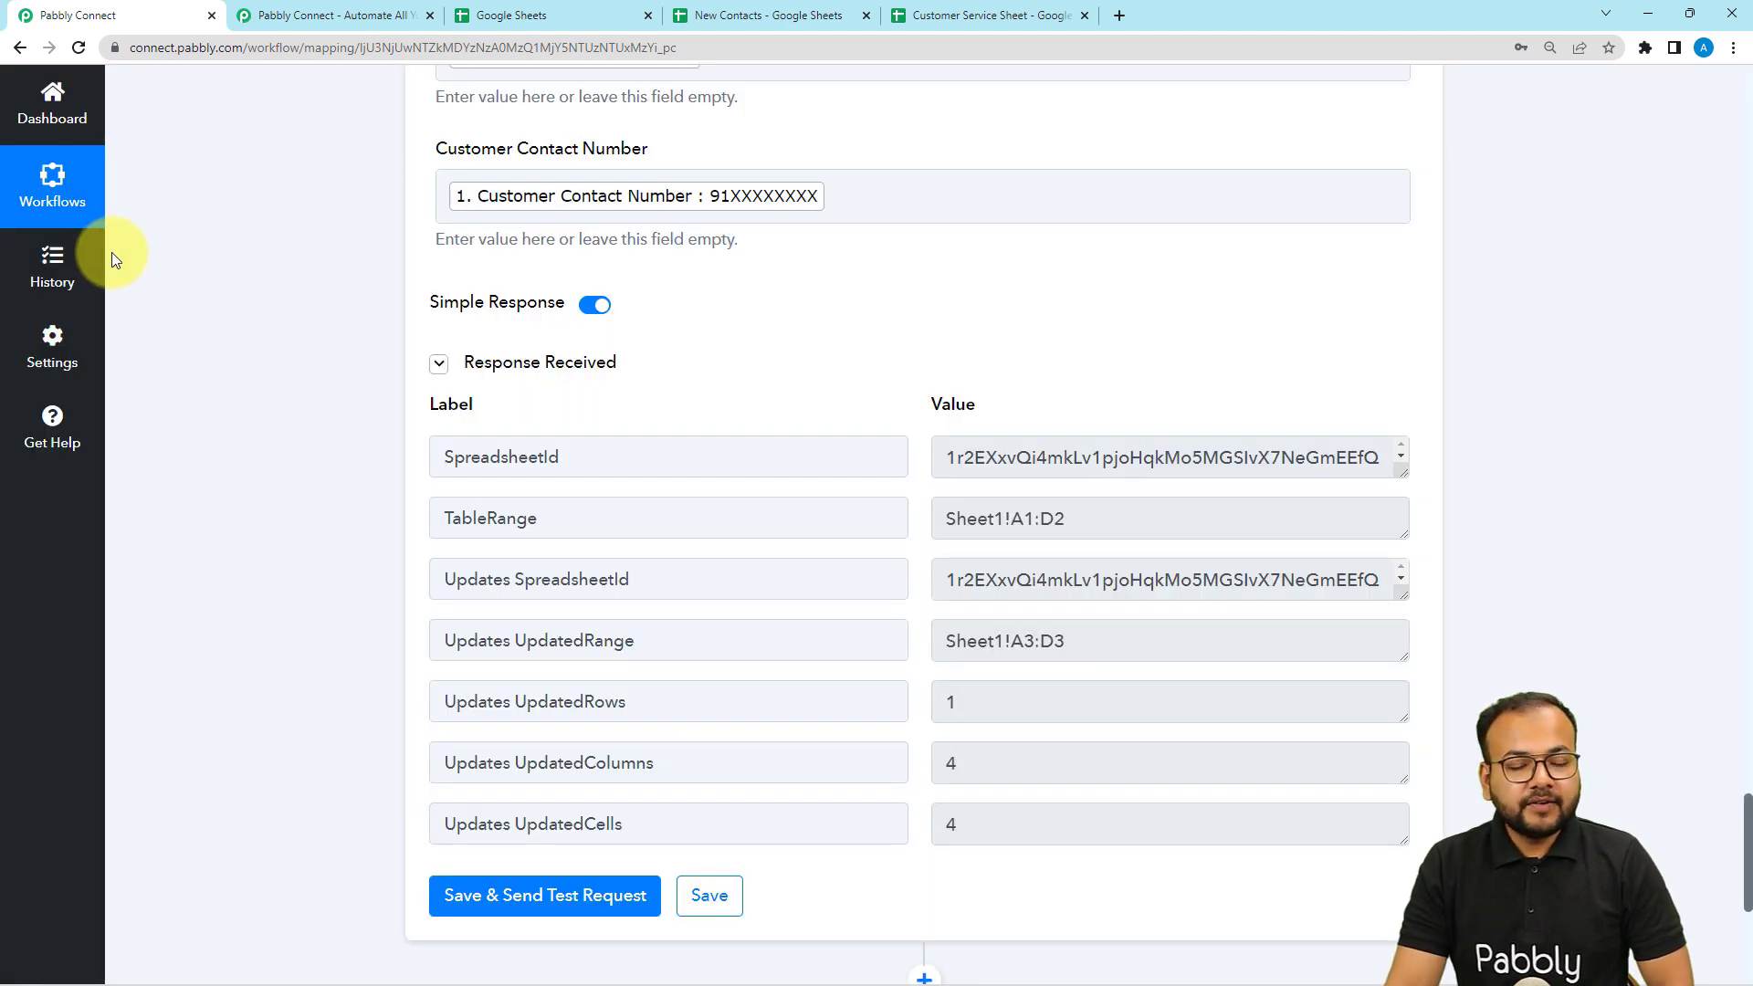
click(724, 21)
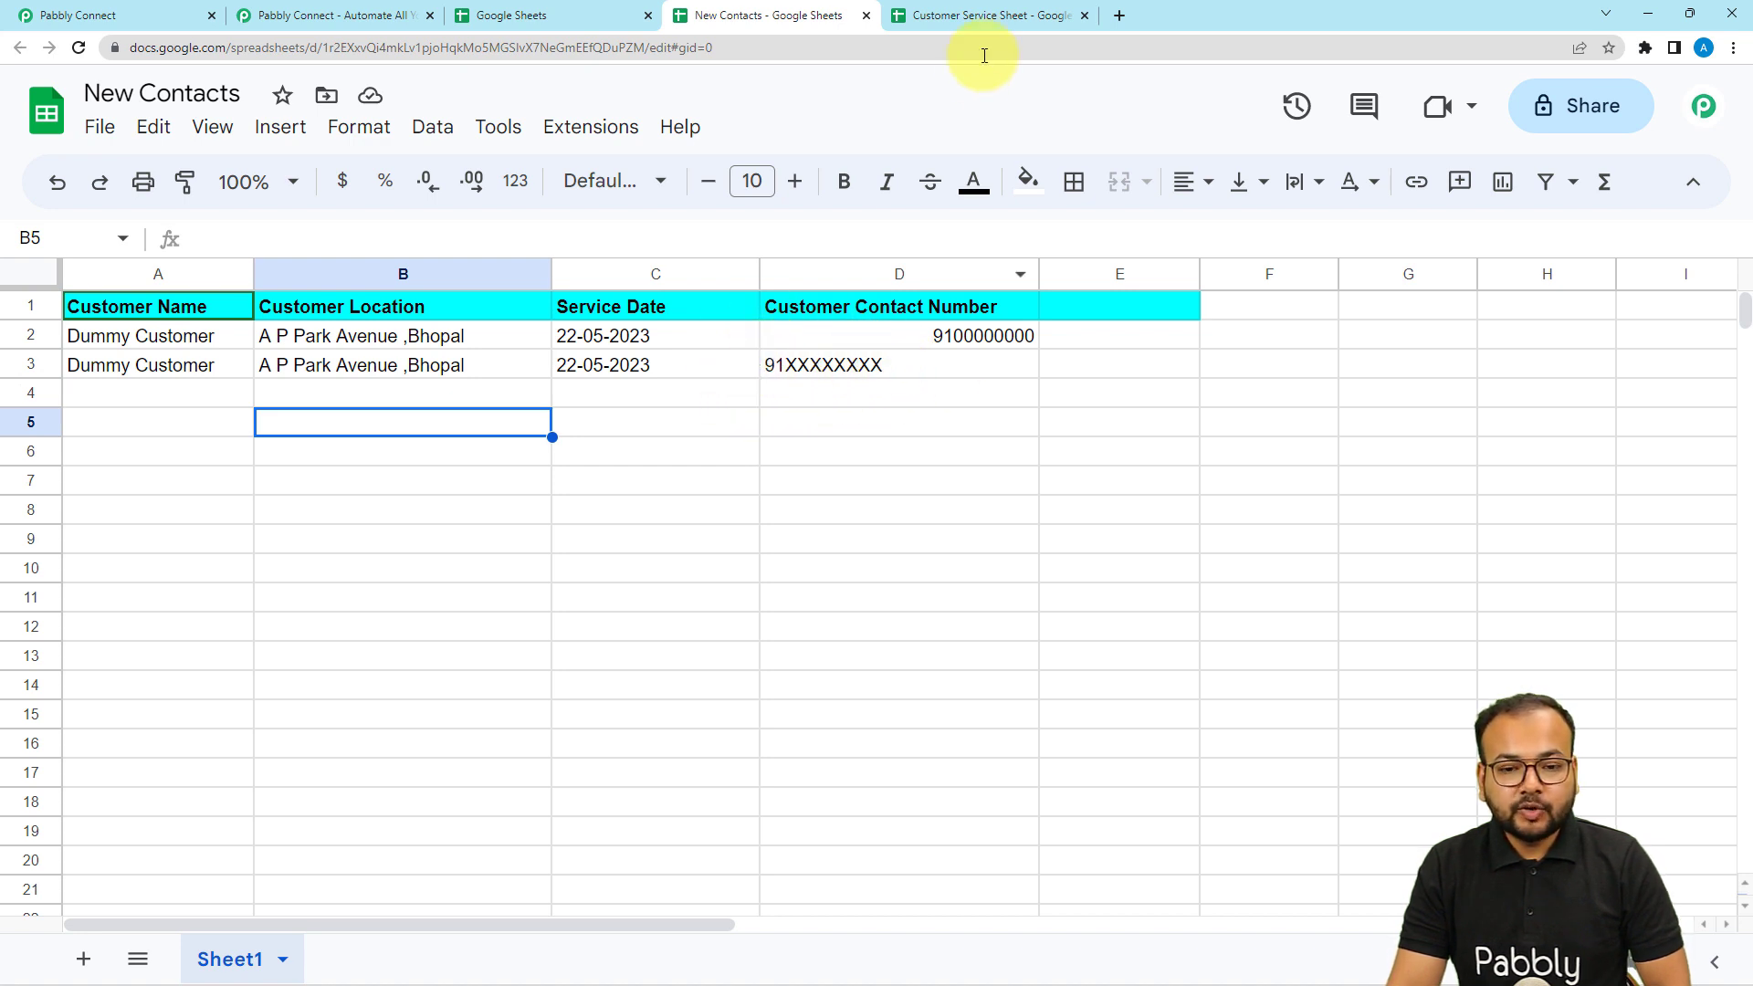
click(986, 15)
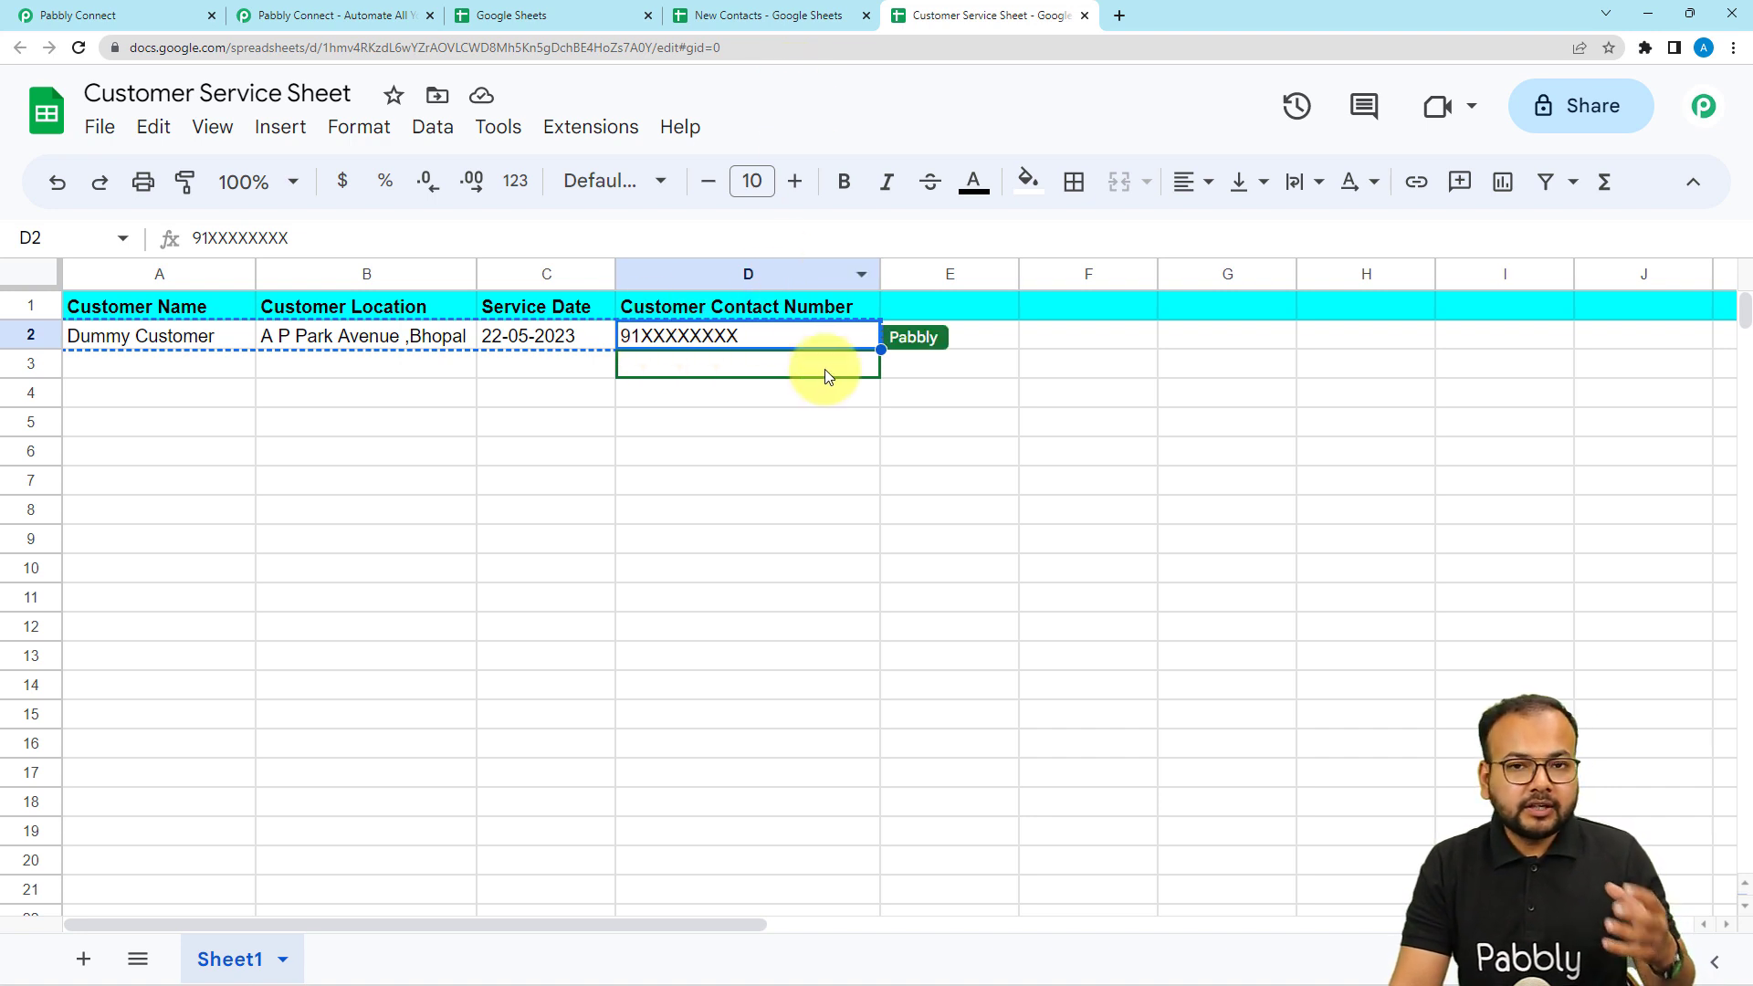
Review the workflow from the Add New Row mappings through the filter and lookup response up to the trigger.
click(159, 17)
scroll(237, 234, up, 9)
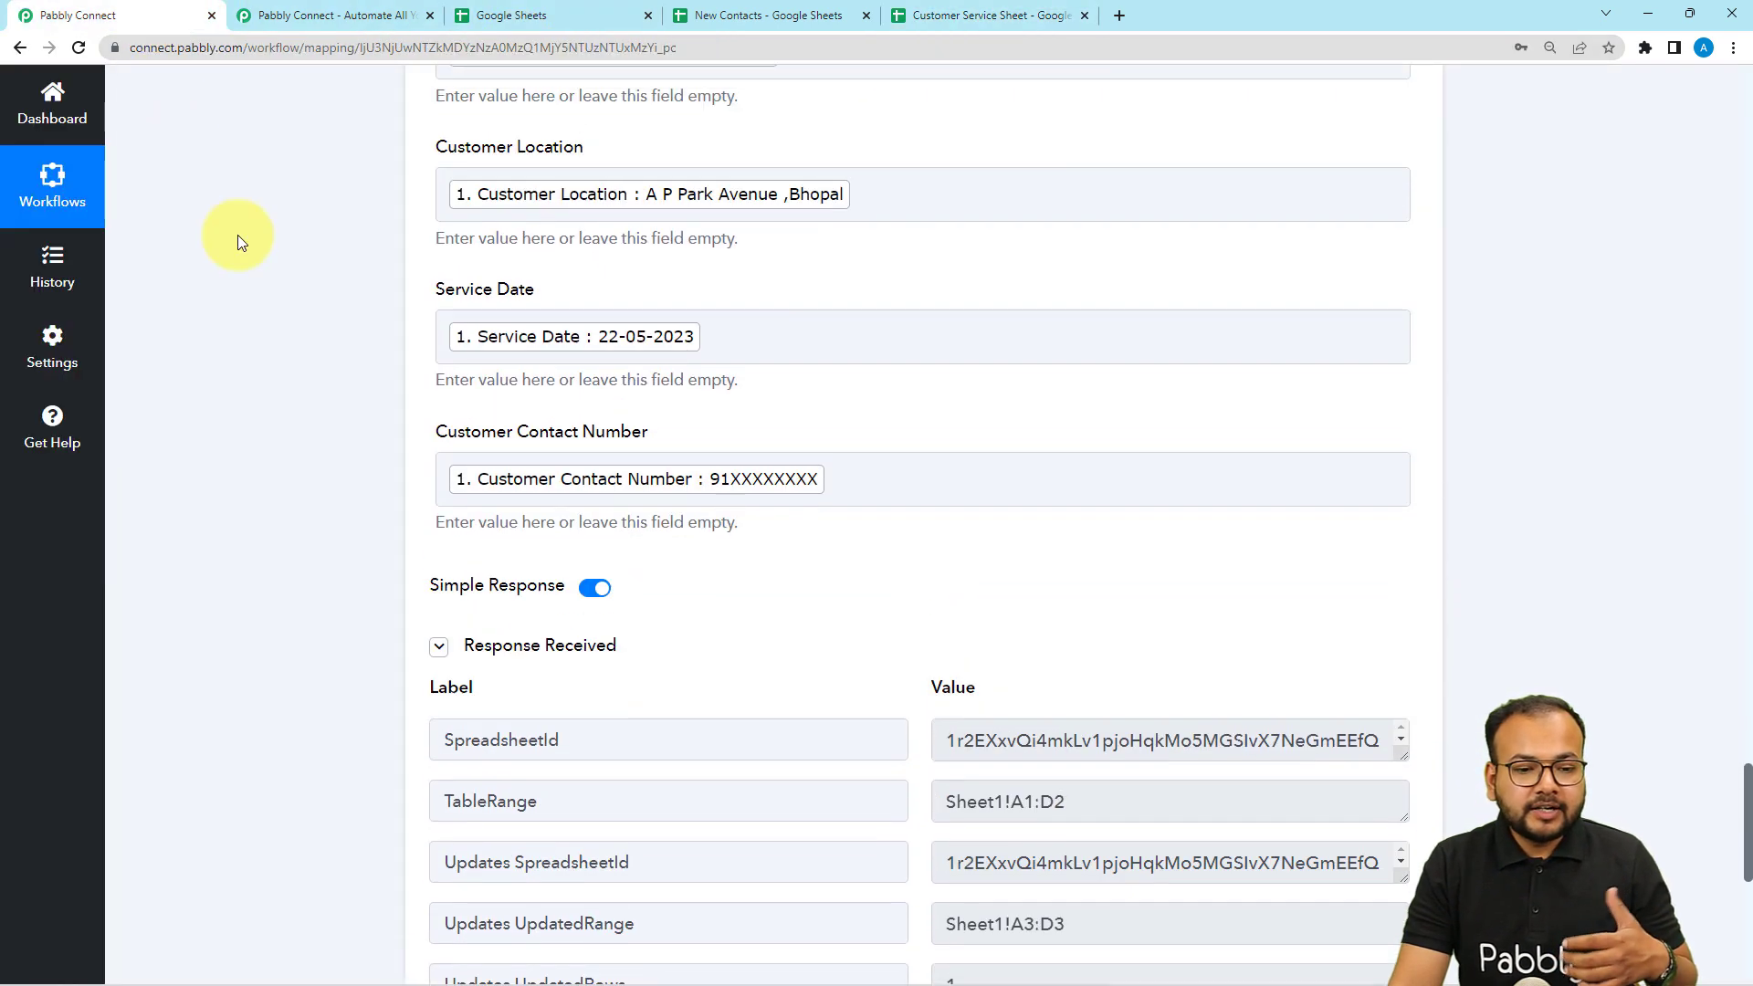
scroll(238, 234, up, 15)
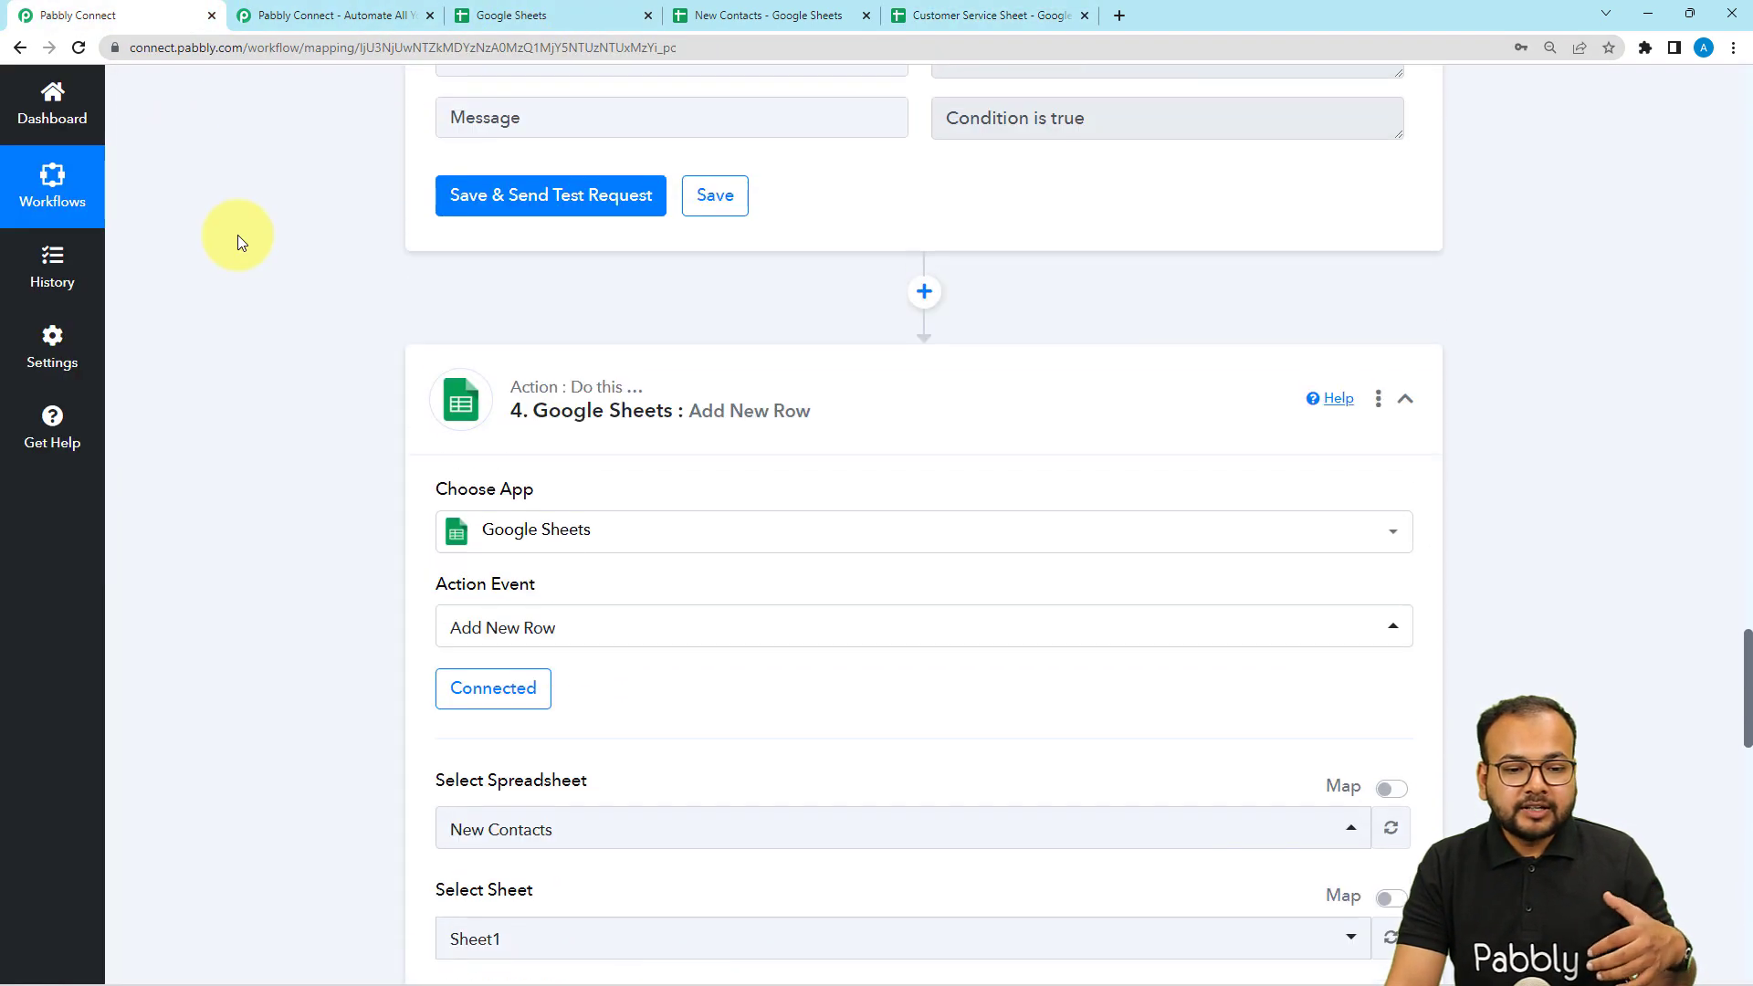
scroll(237, 233, up, 5)
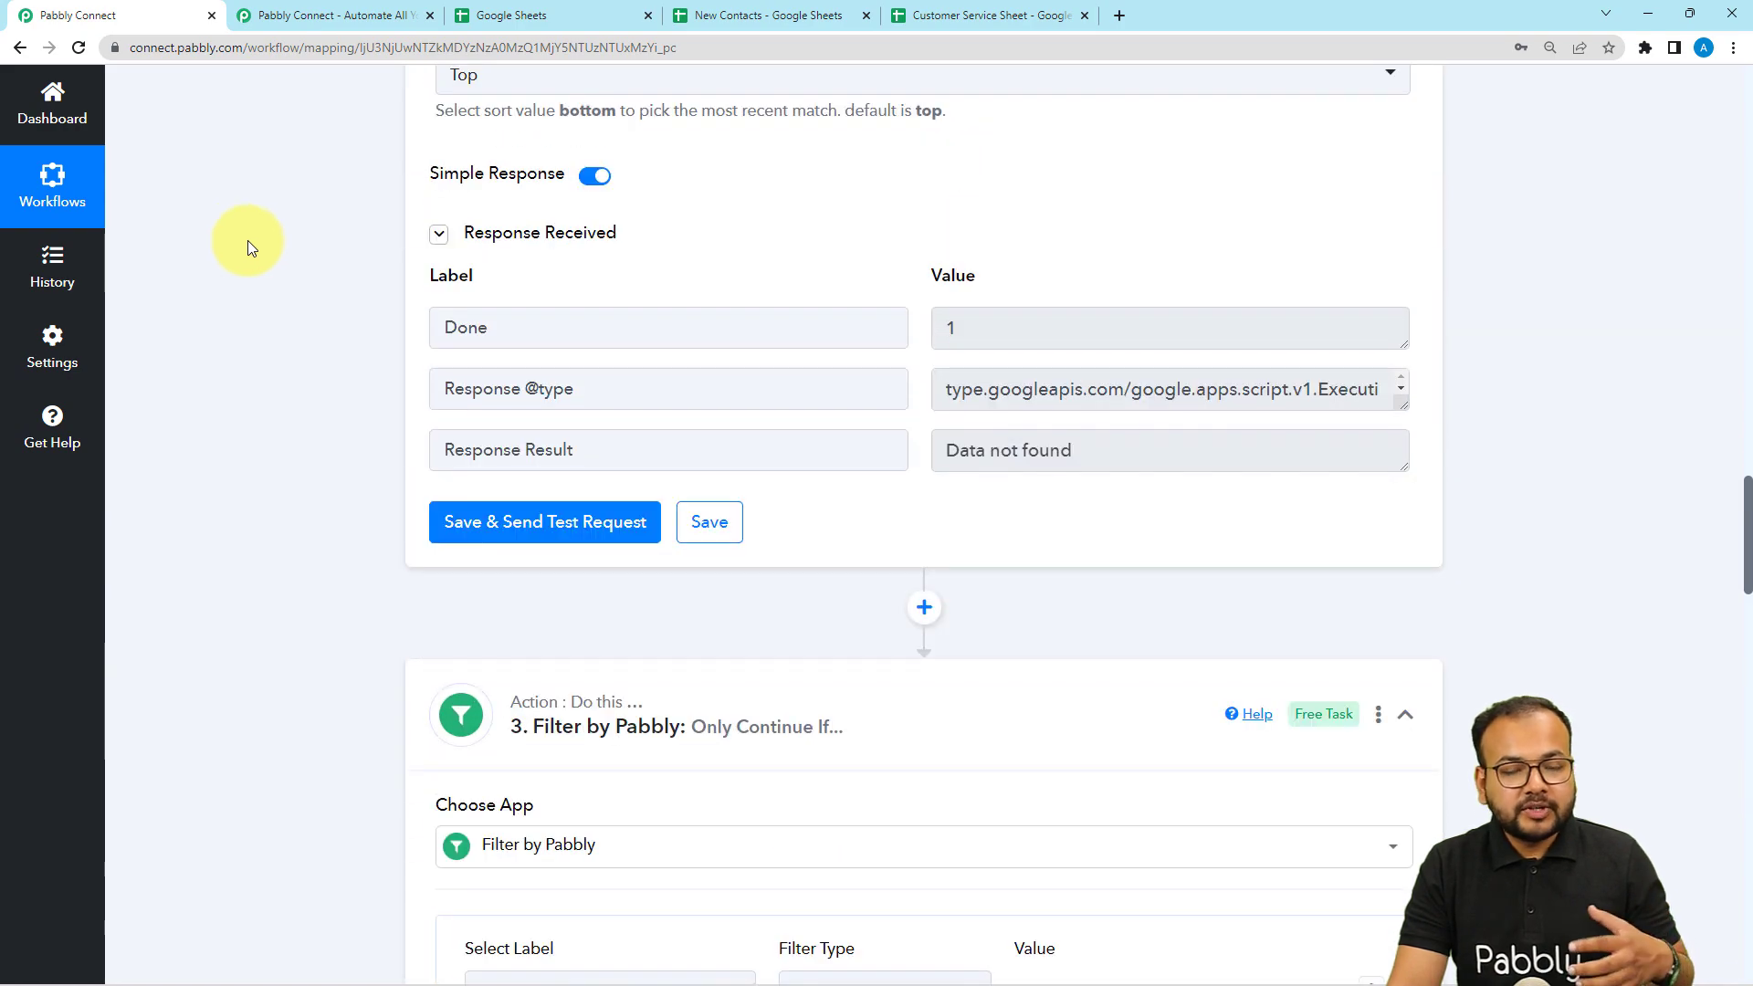
scroll(249, 239, down, 14)
scroll(248, 239, down, 7)
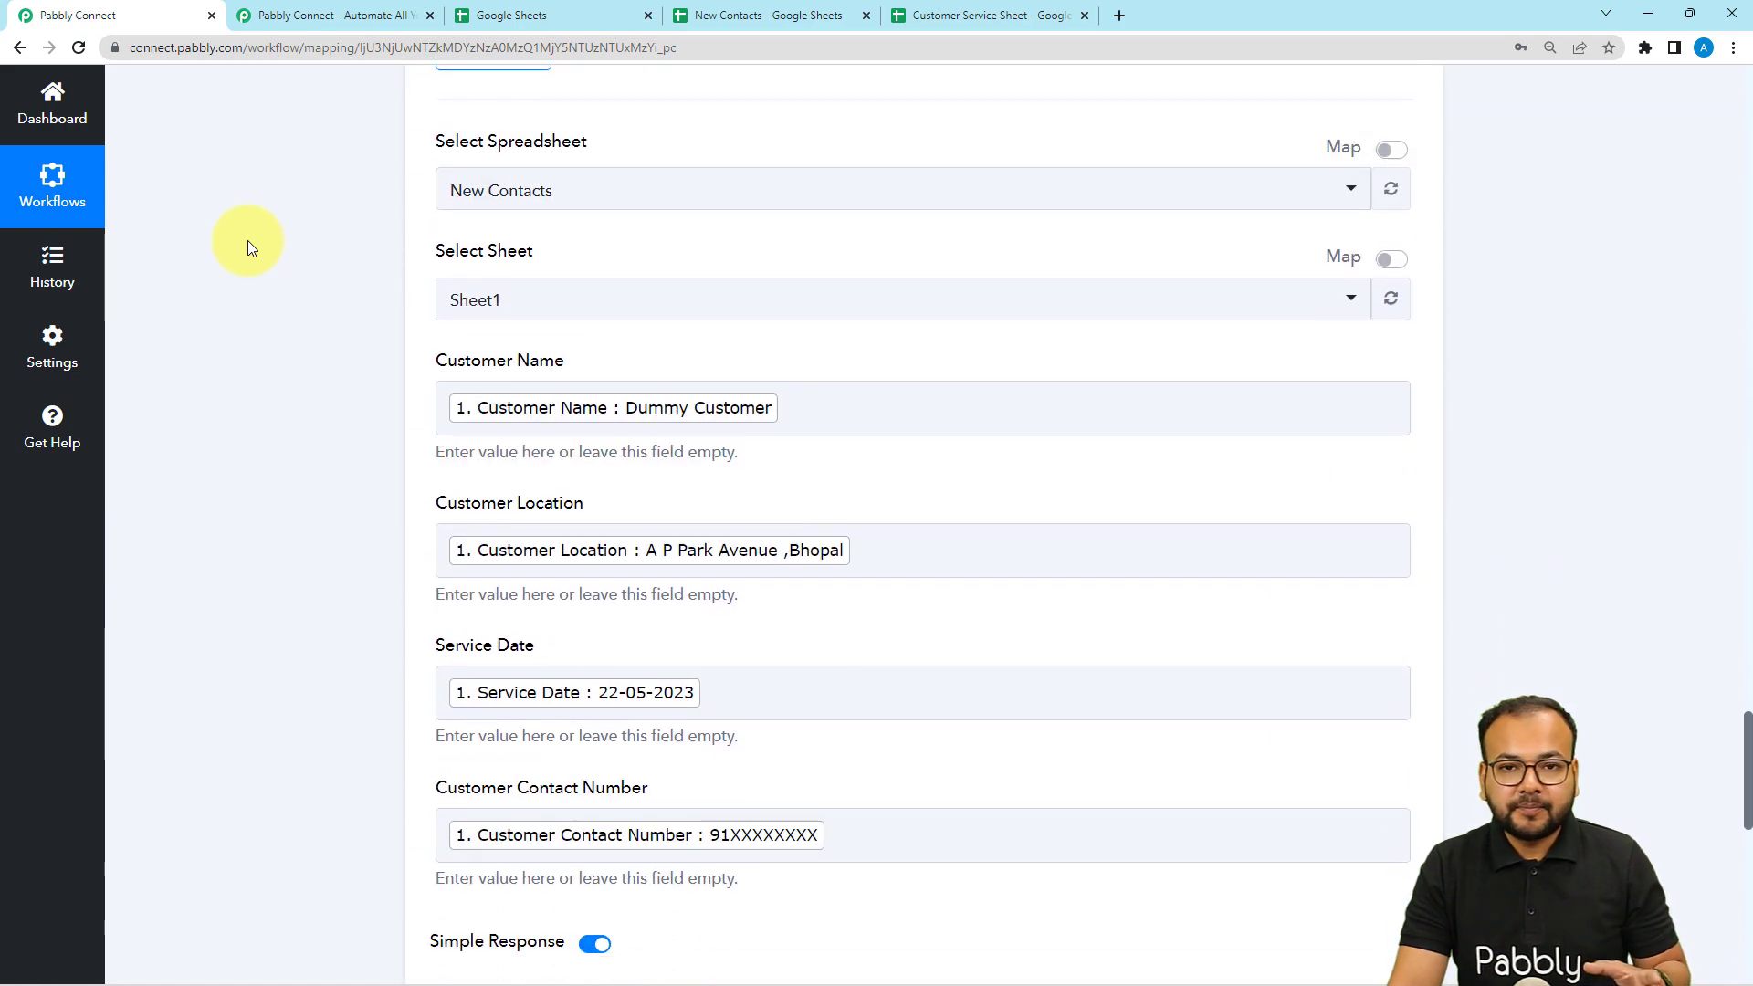
scroll(248, 239, up, 15)
scroll(248, 239, up, 15)
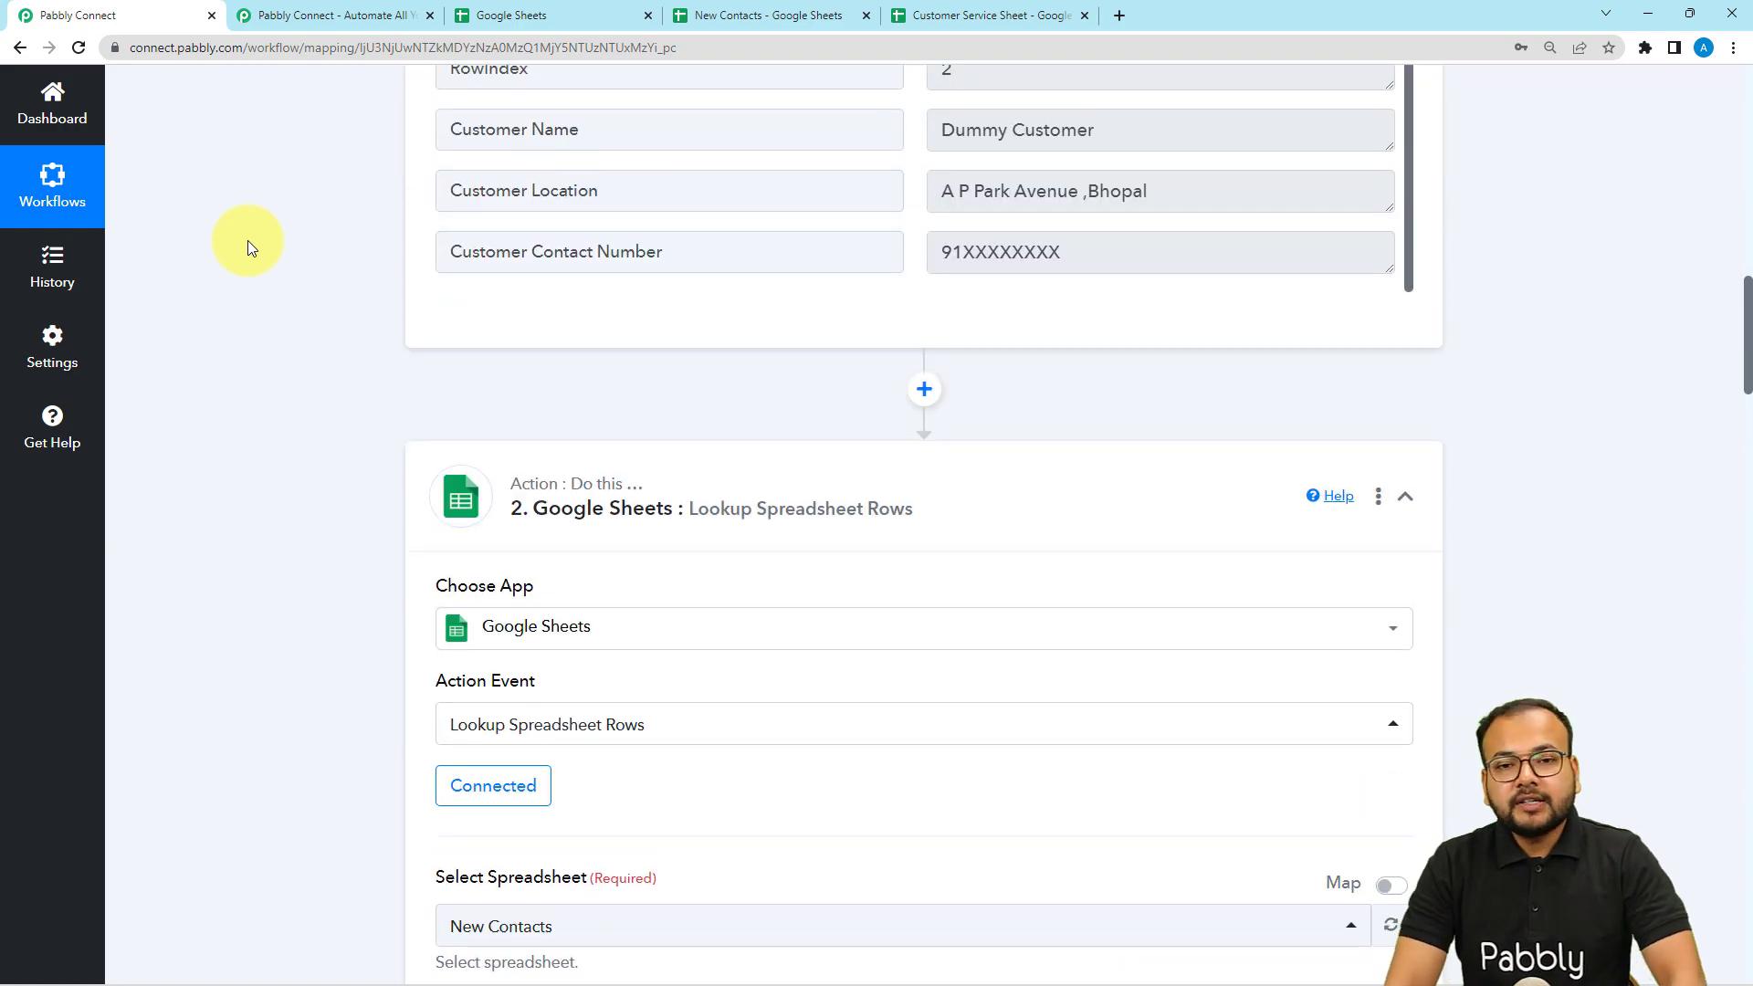
scroll(248, 239, up, 15)
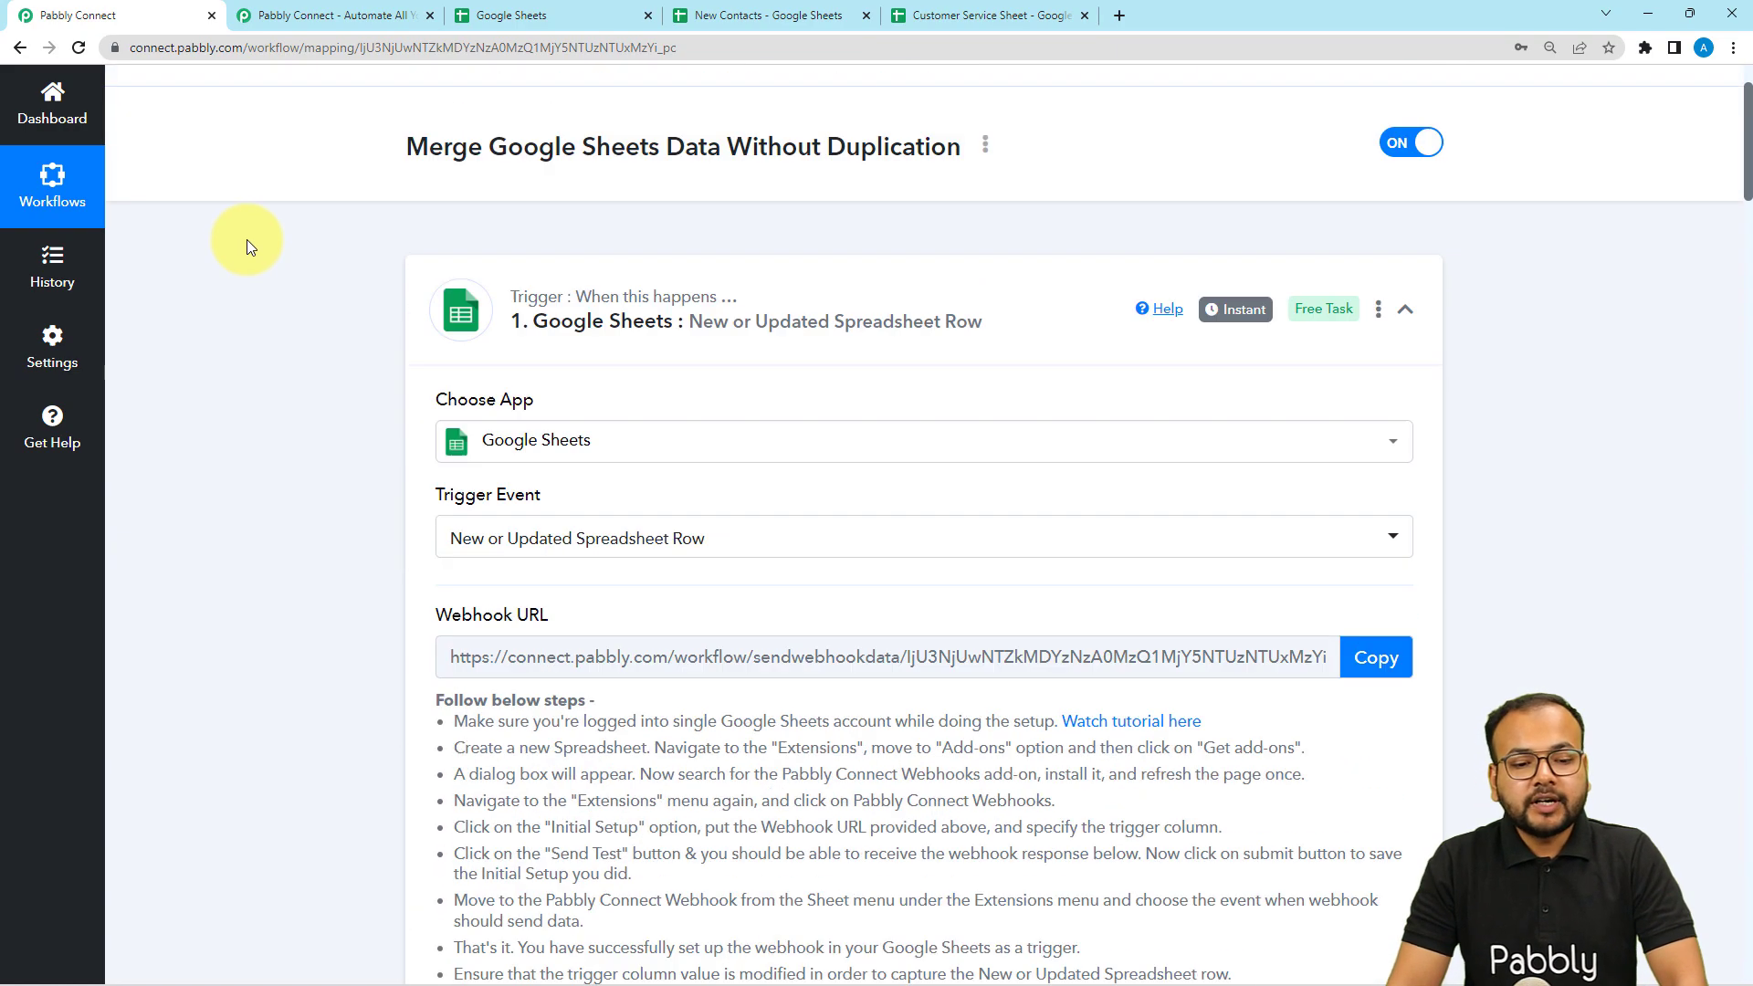
Collapse the New or Updated Spreadsheet Row trigger and the Lookup Spreadsheet Rows action.
scroll(247, 239, up, 1)
click(658, 374)
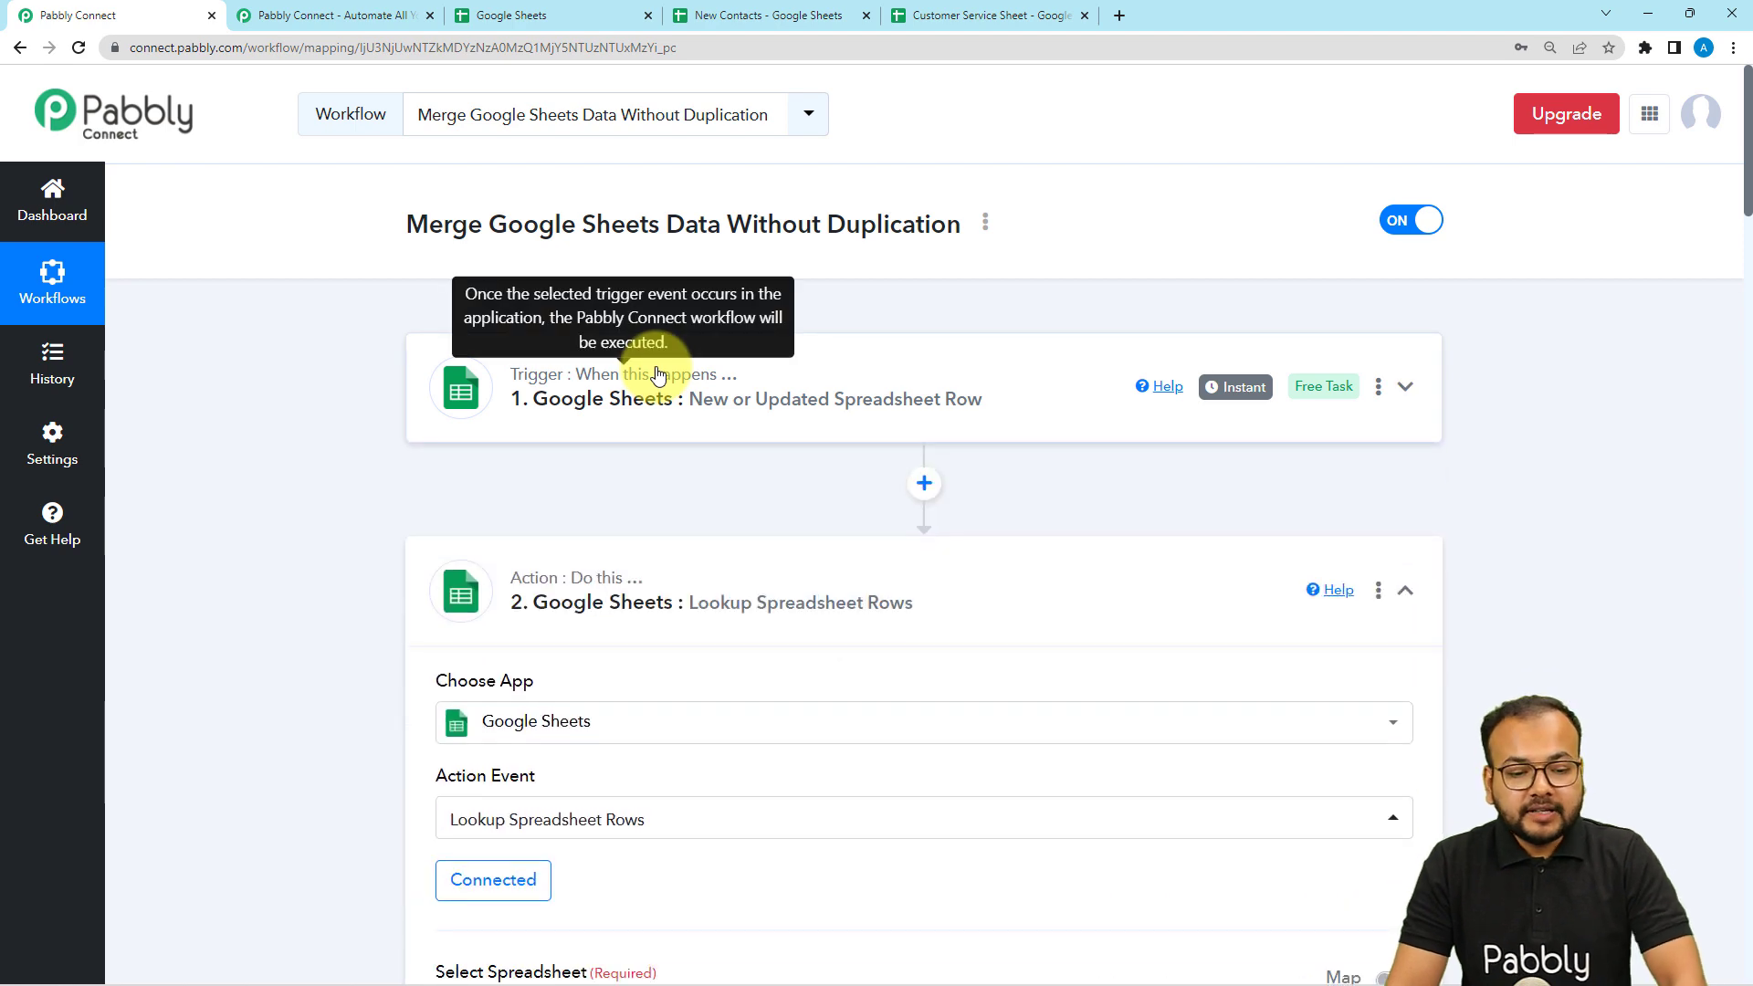
click(657, 592)
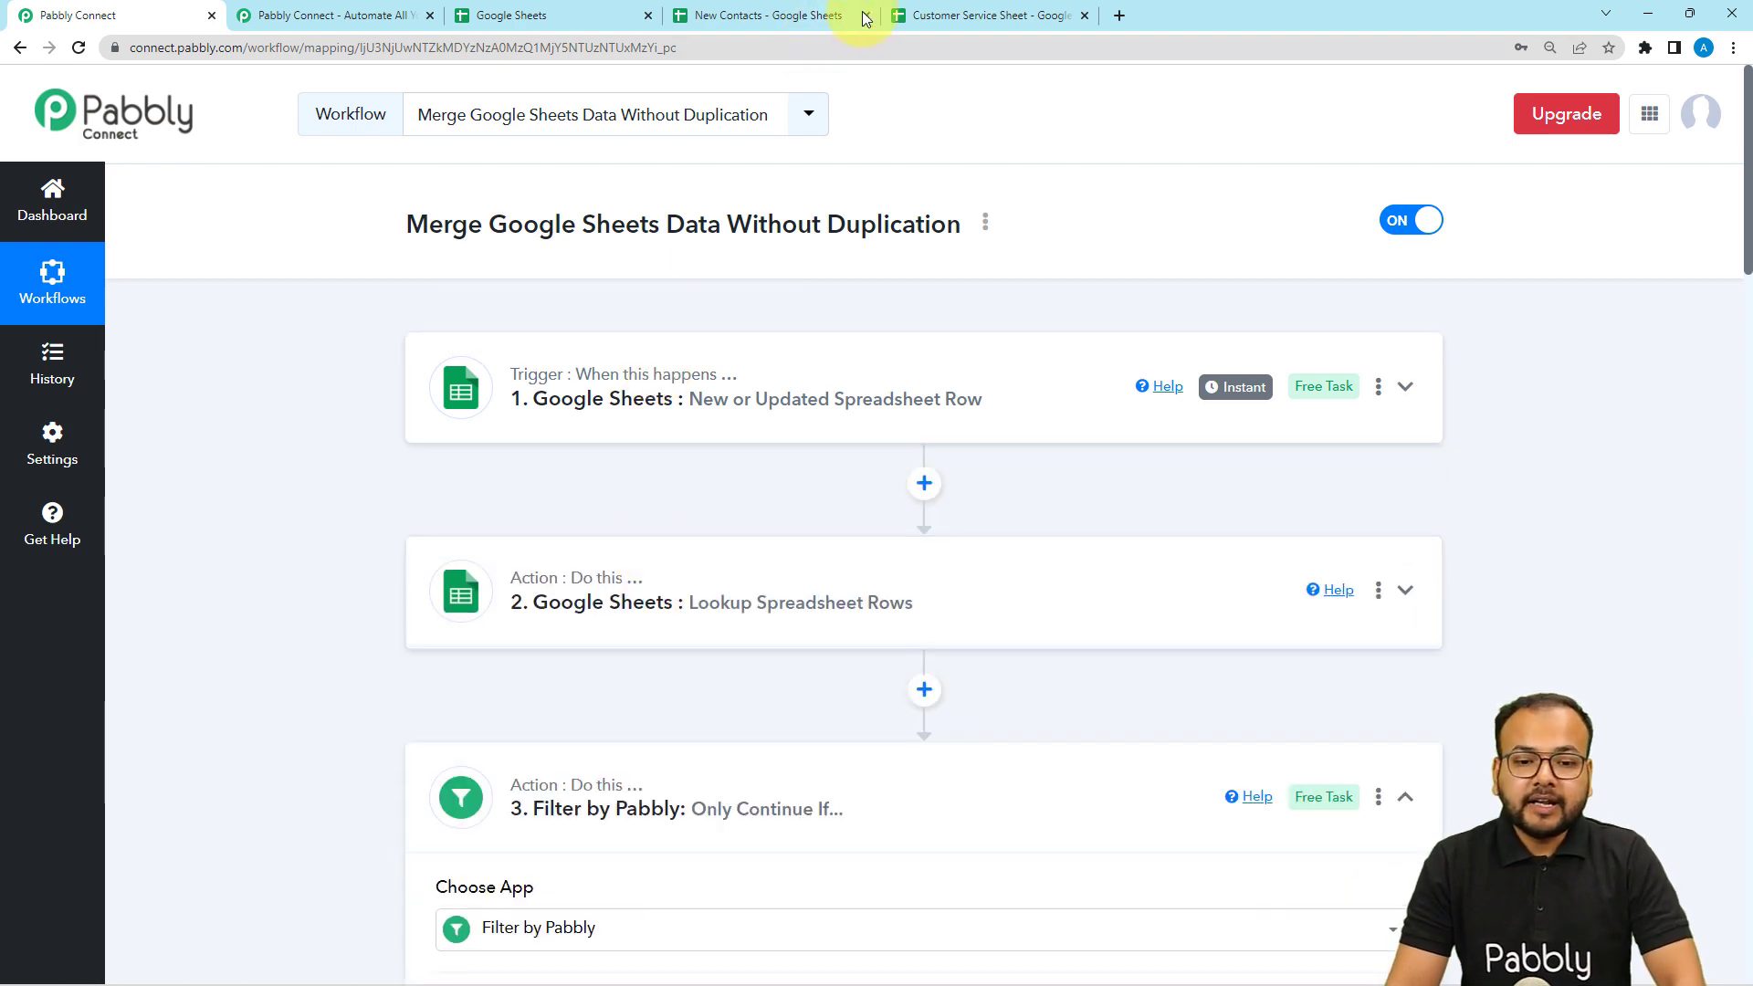
Check the row in Customer Service Sheet, review the filter condition in the workflow, and collapse the Filter by Pabbly step.
click(927, 16)
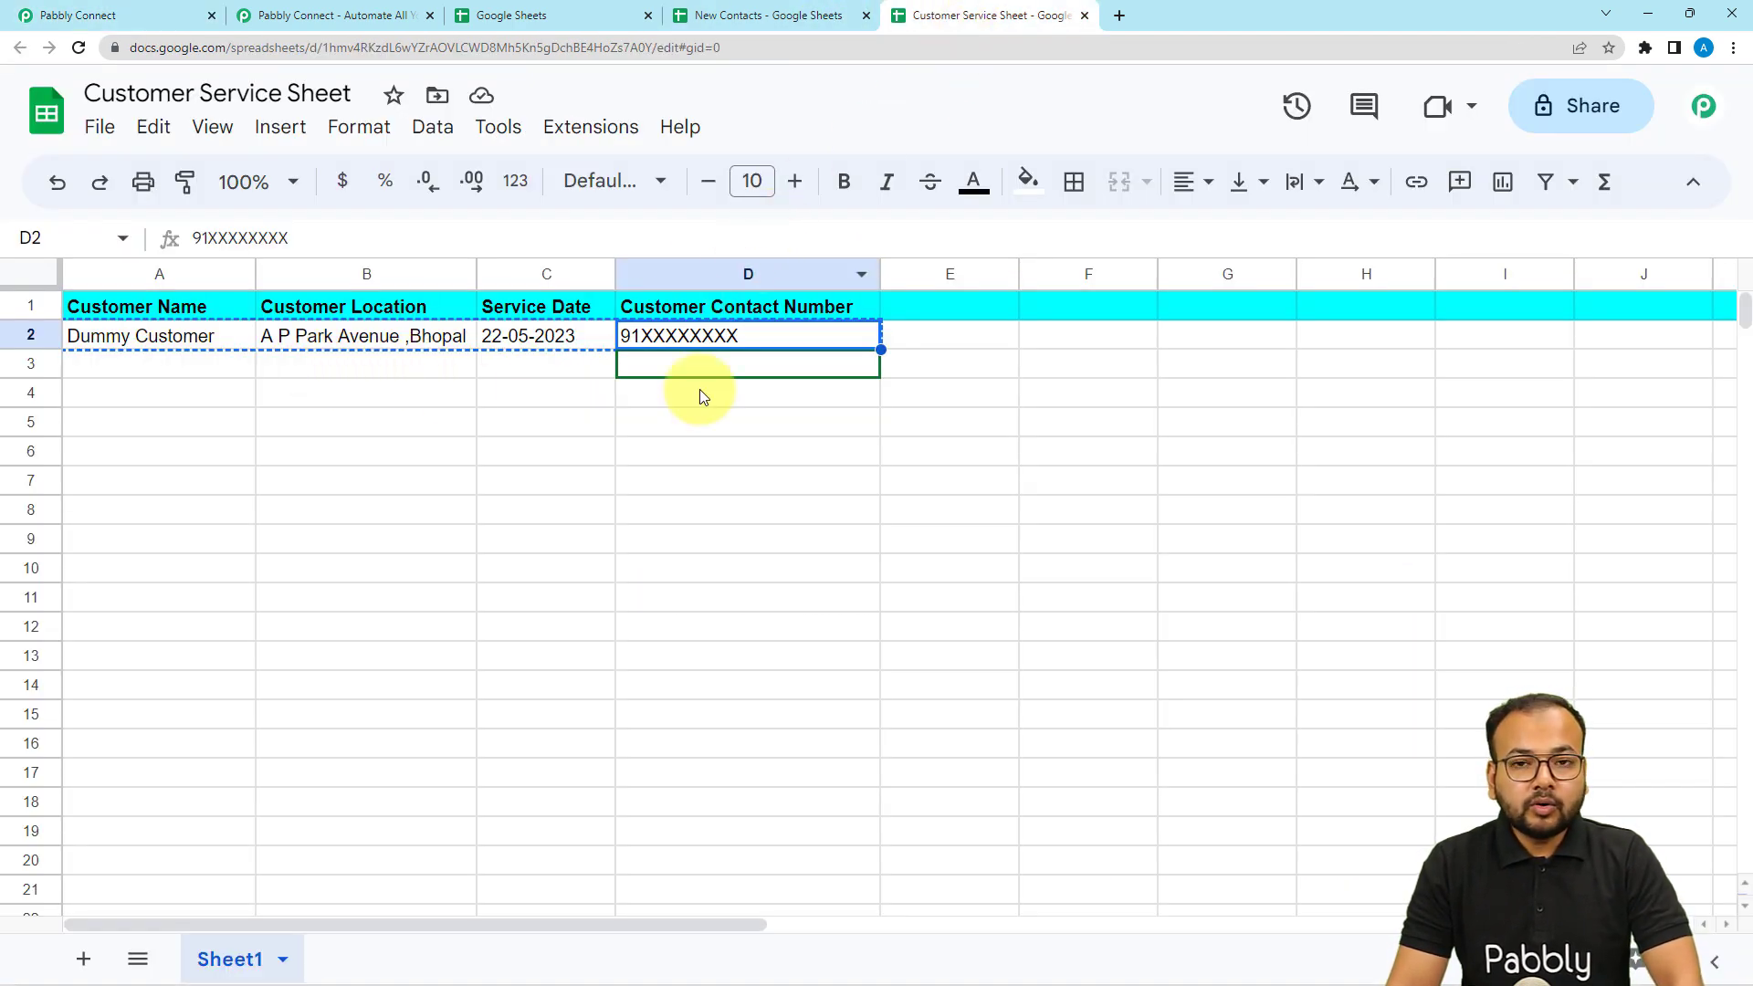
click(149, 24)
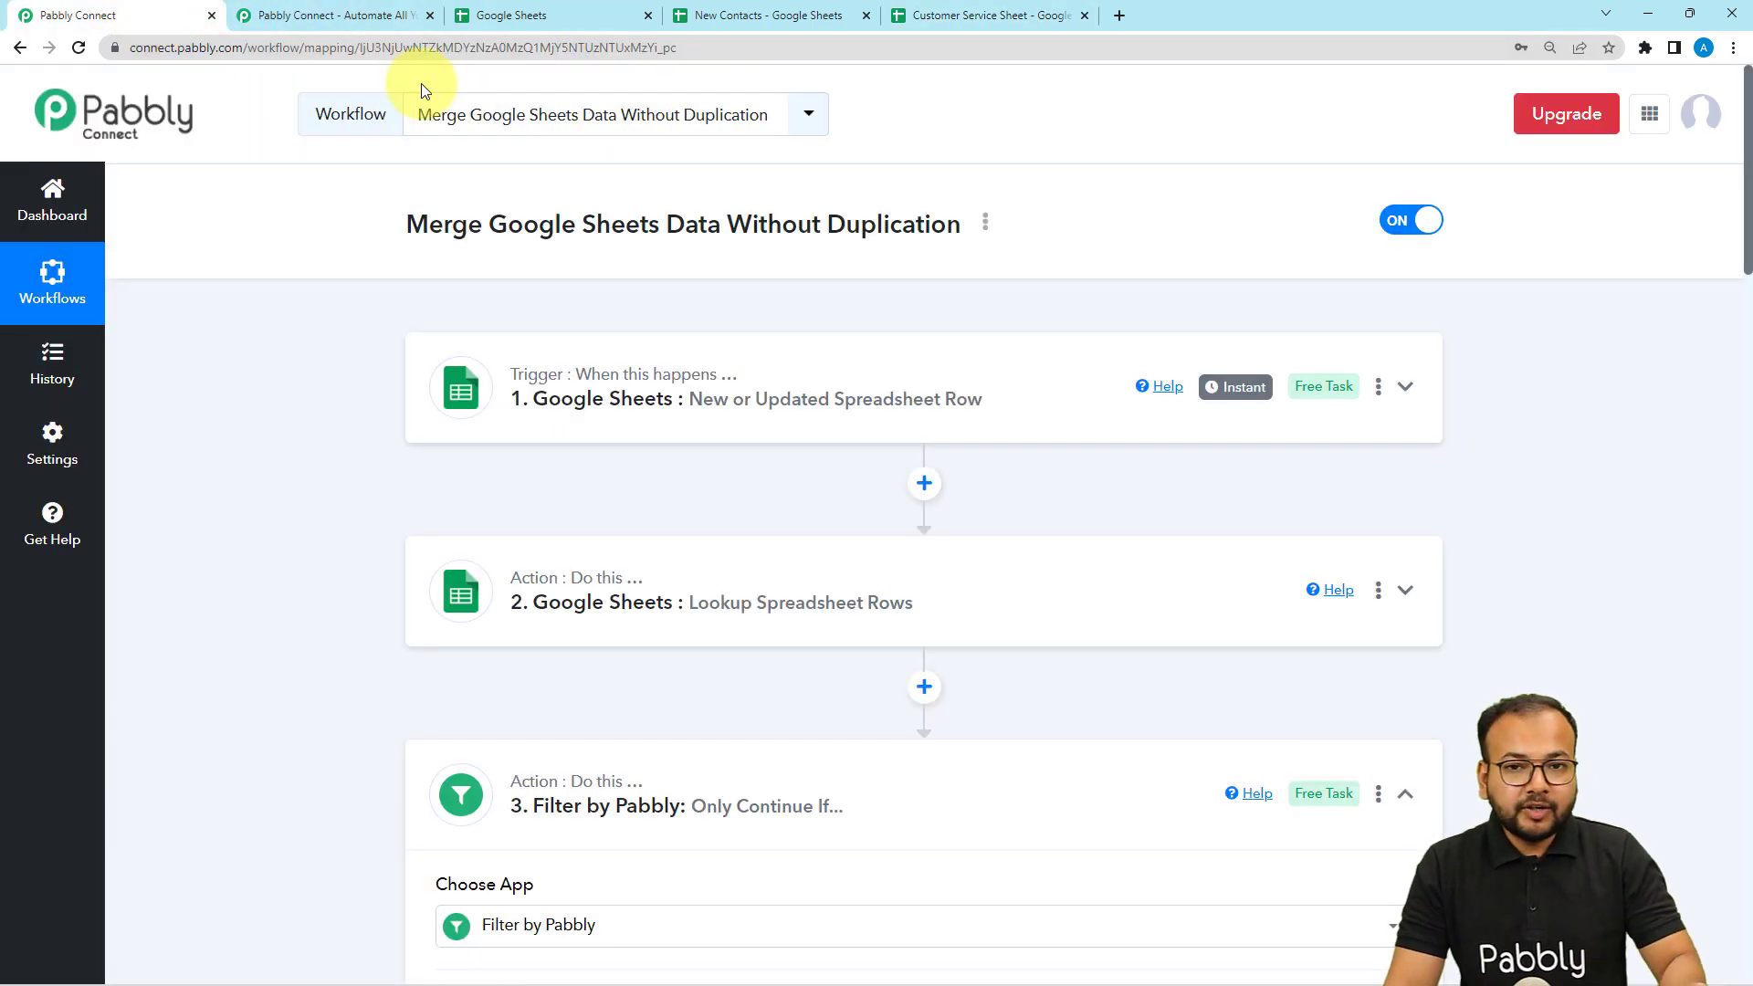
scroll(282, 247, down, 4)
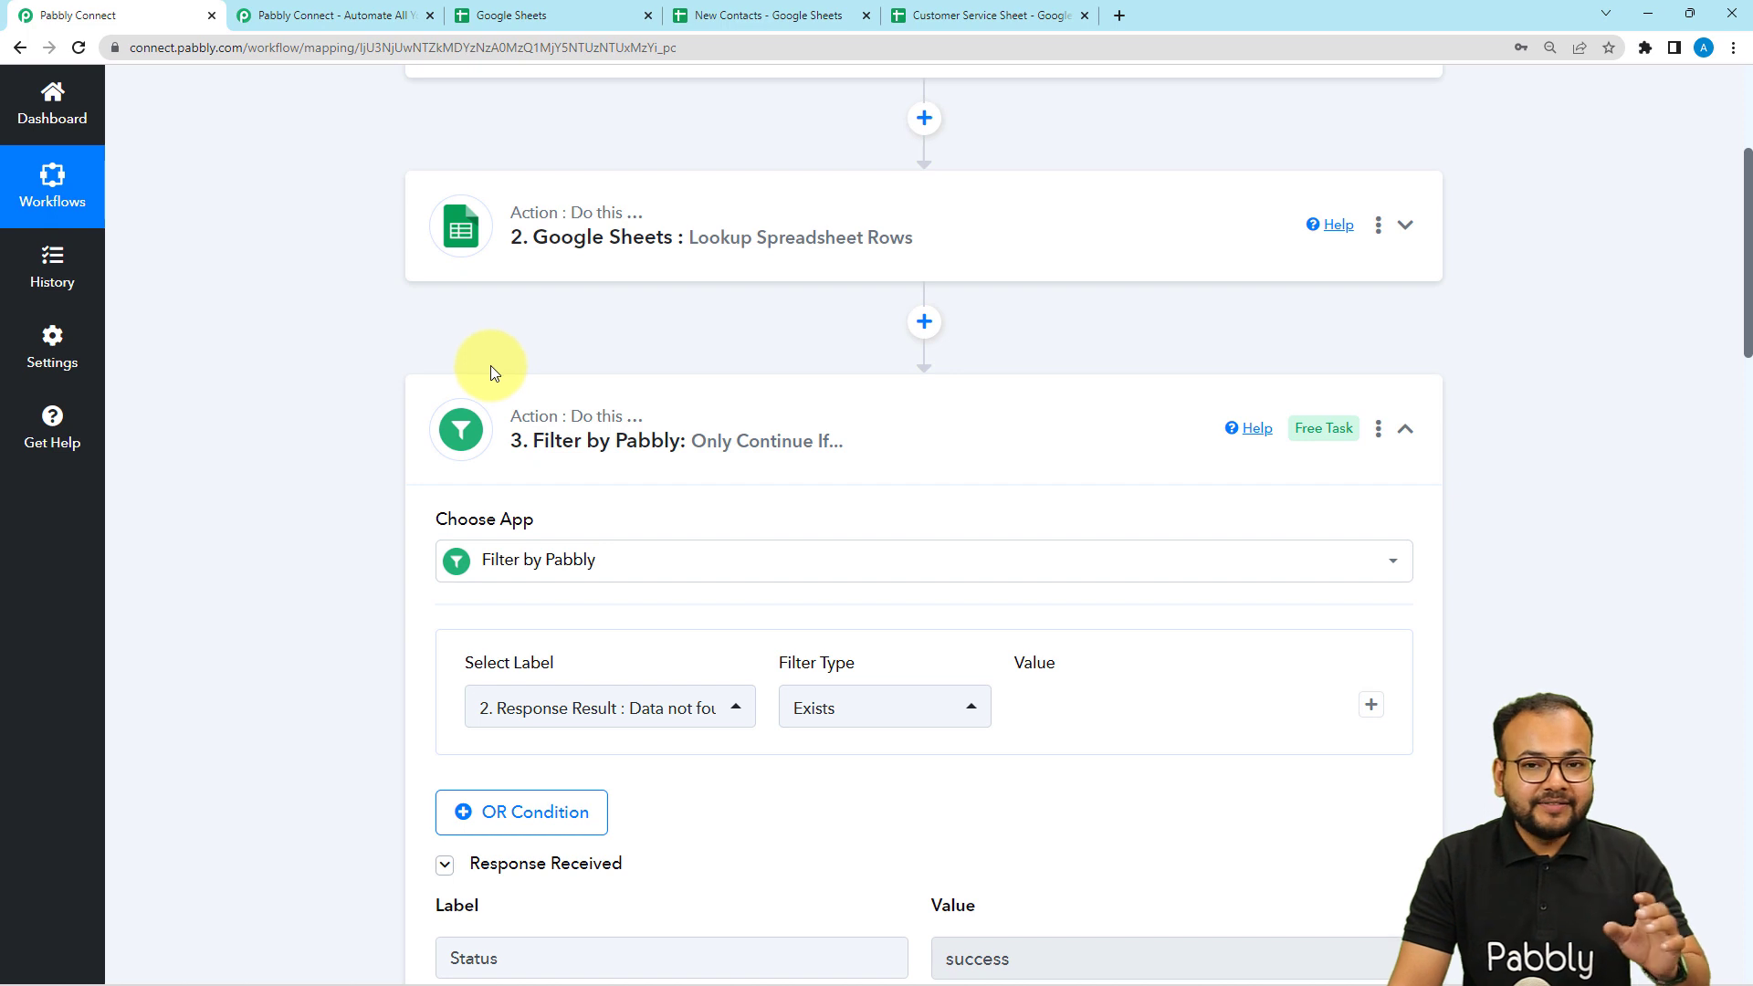
scroll(490, 369, down, 1)
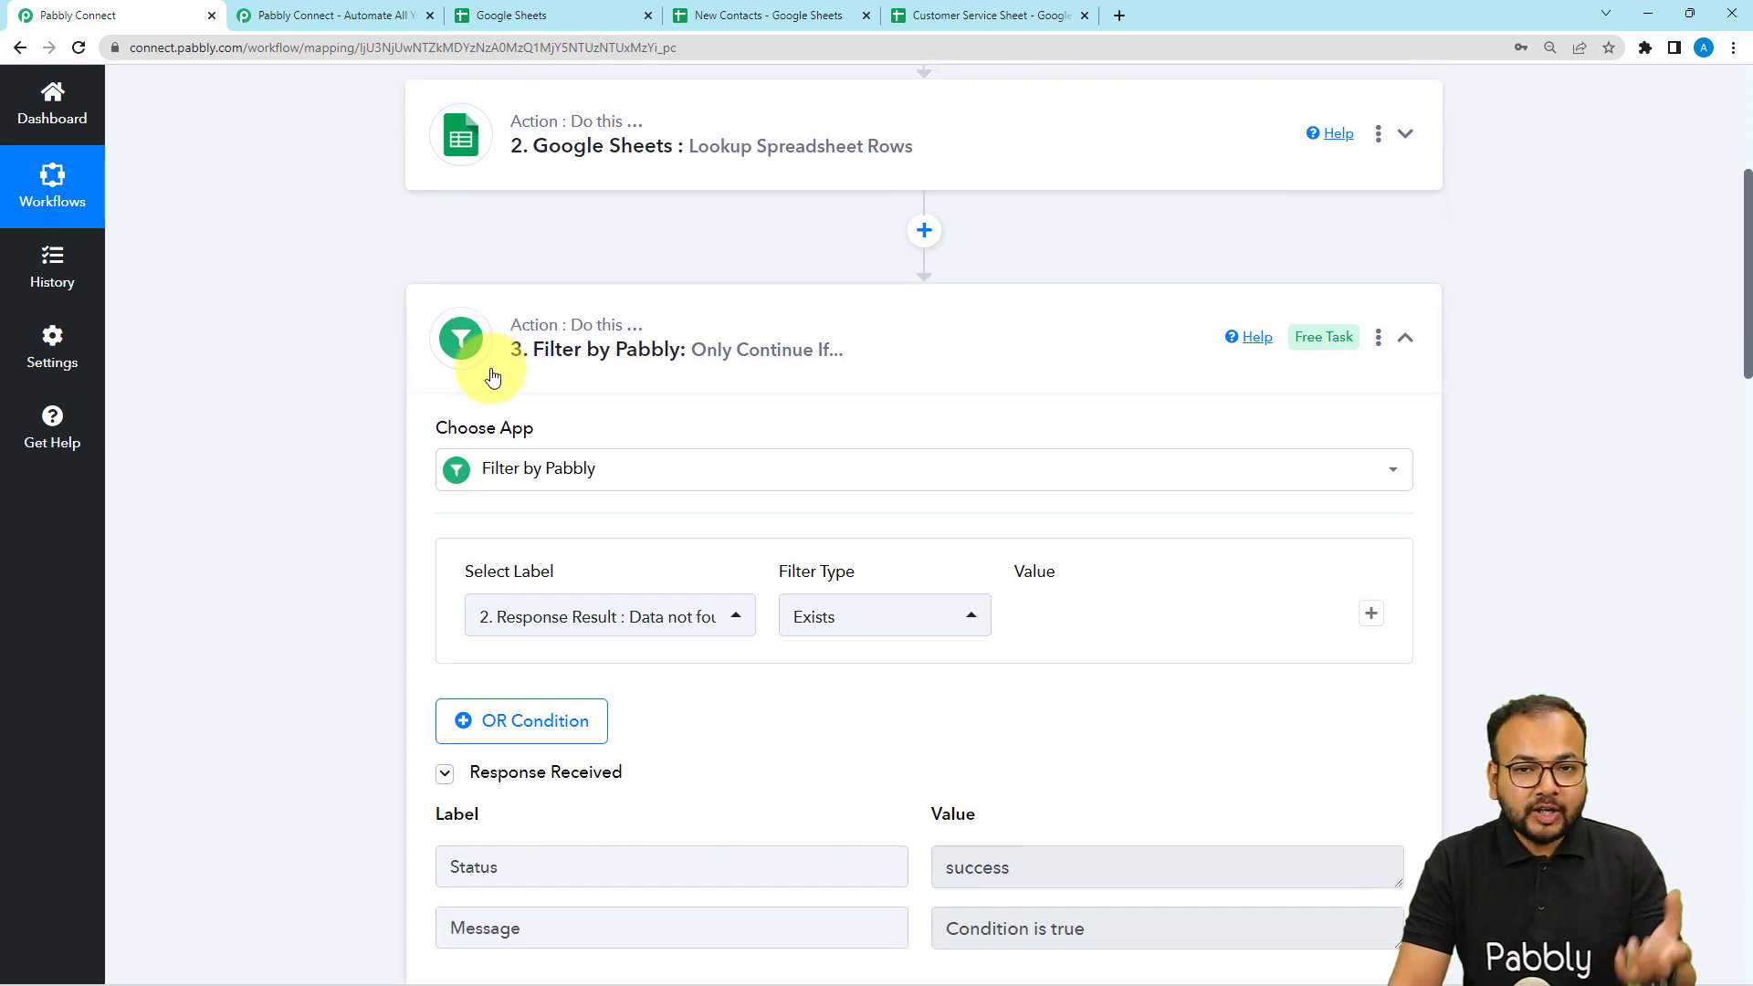
scroll(490, 369, down, 1)
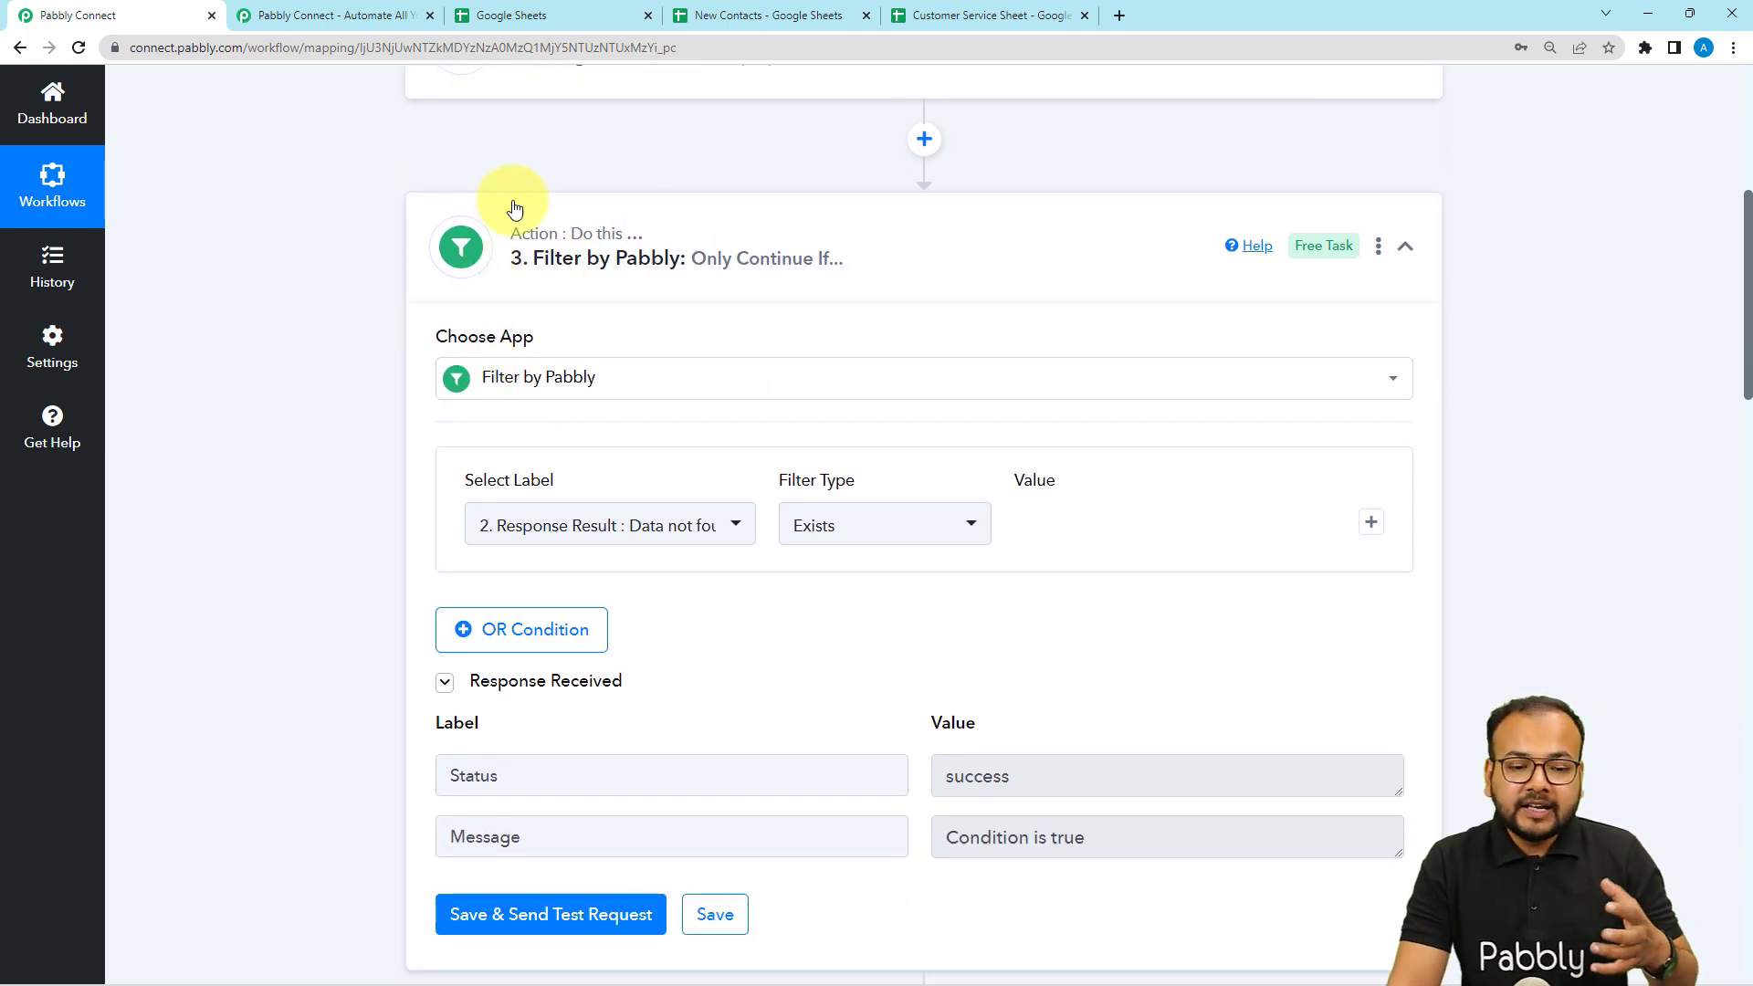
click(517, 224)
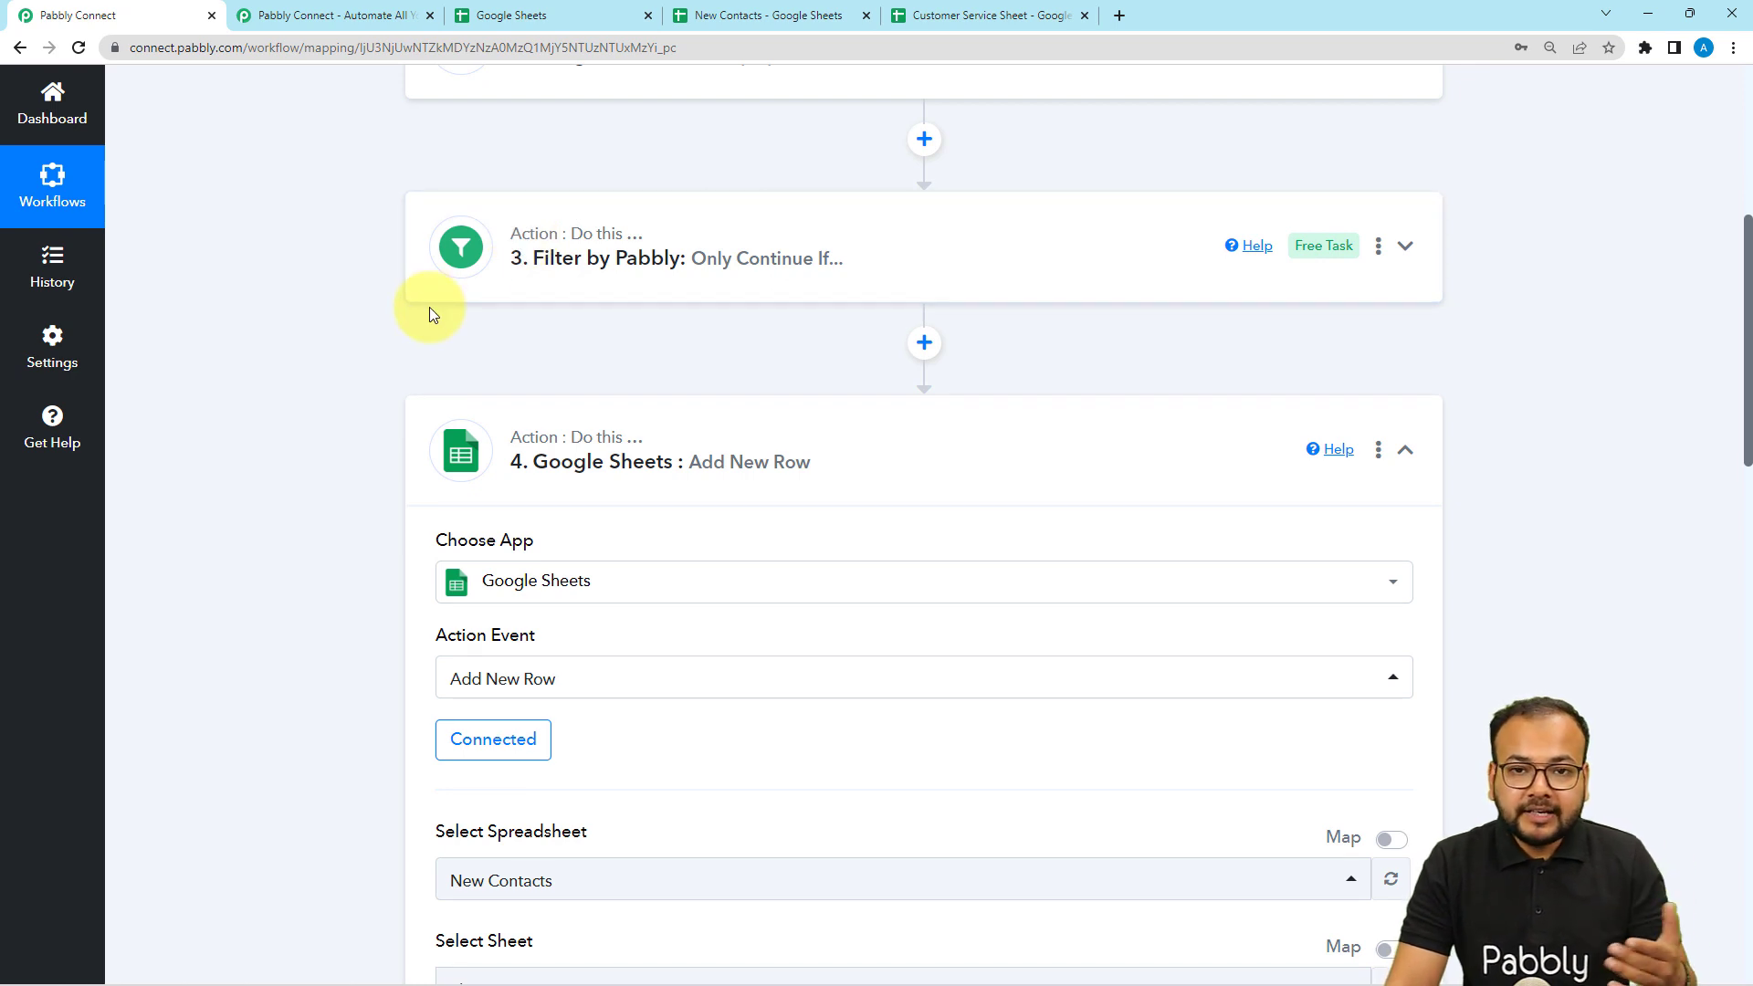
Check the rows in New Contacts, and collapse the workflow's Add New Row action.
click(775, 17)
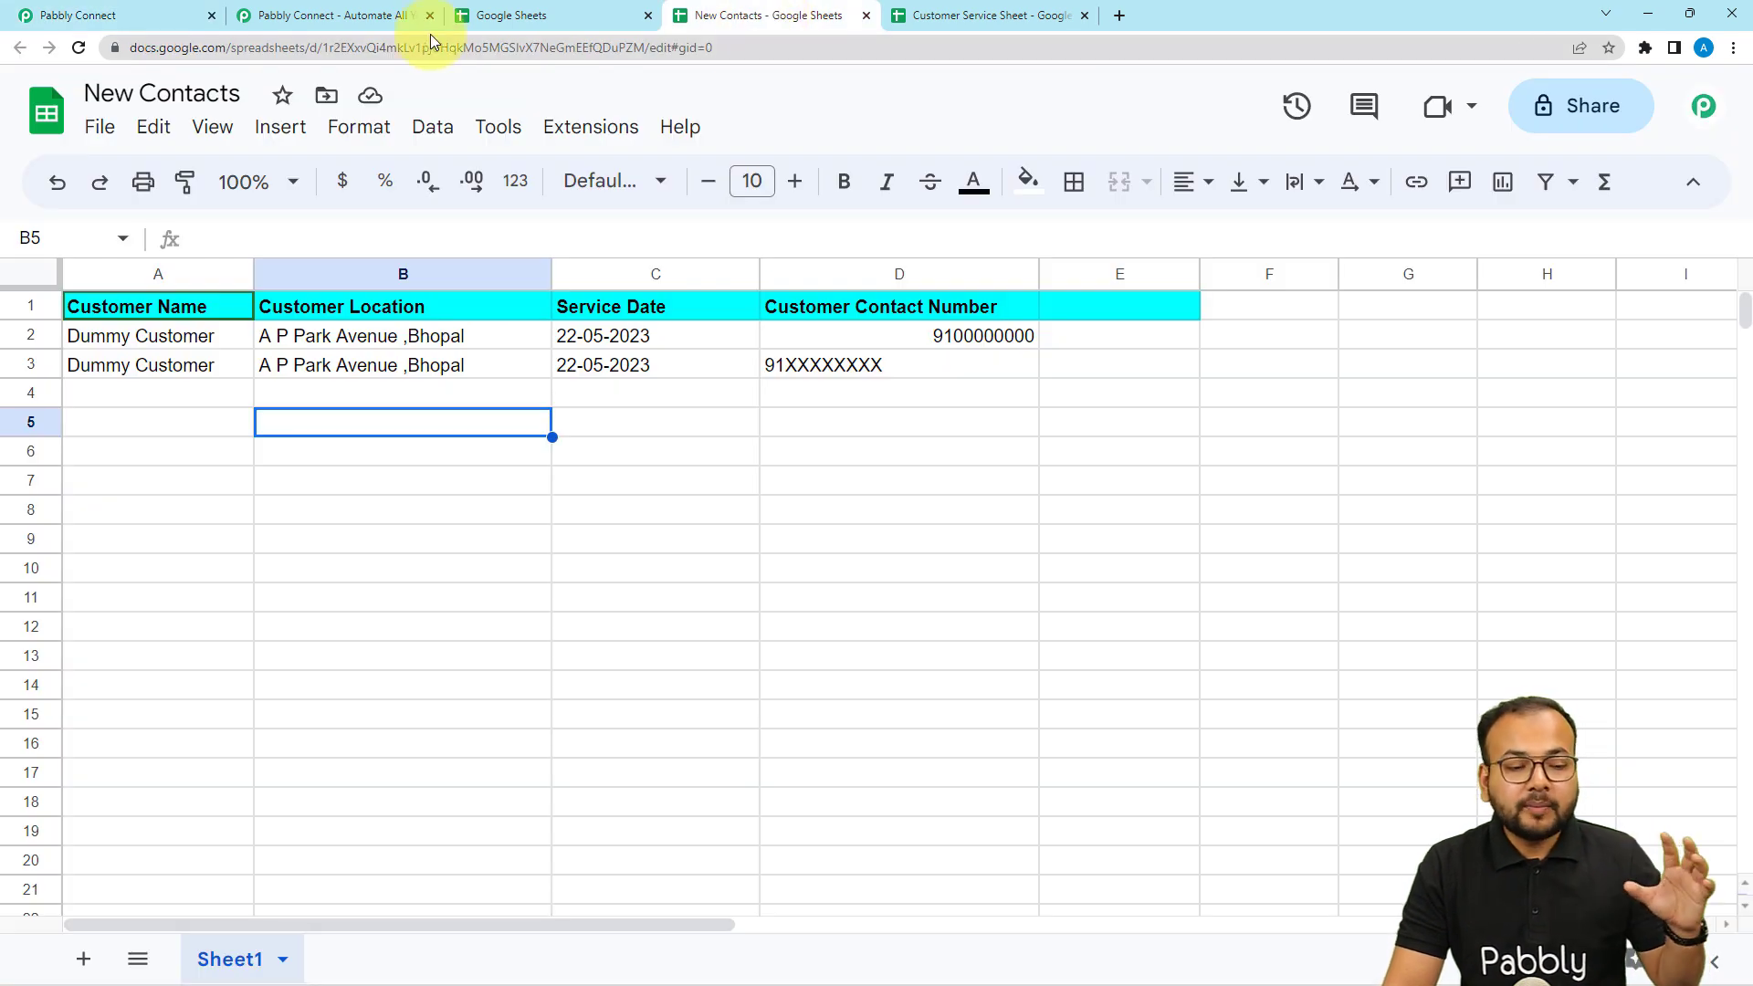
click(173, 17)
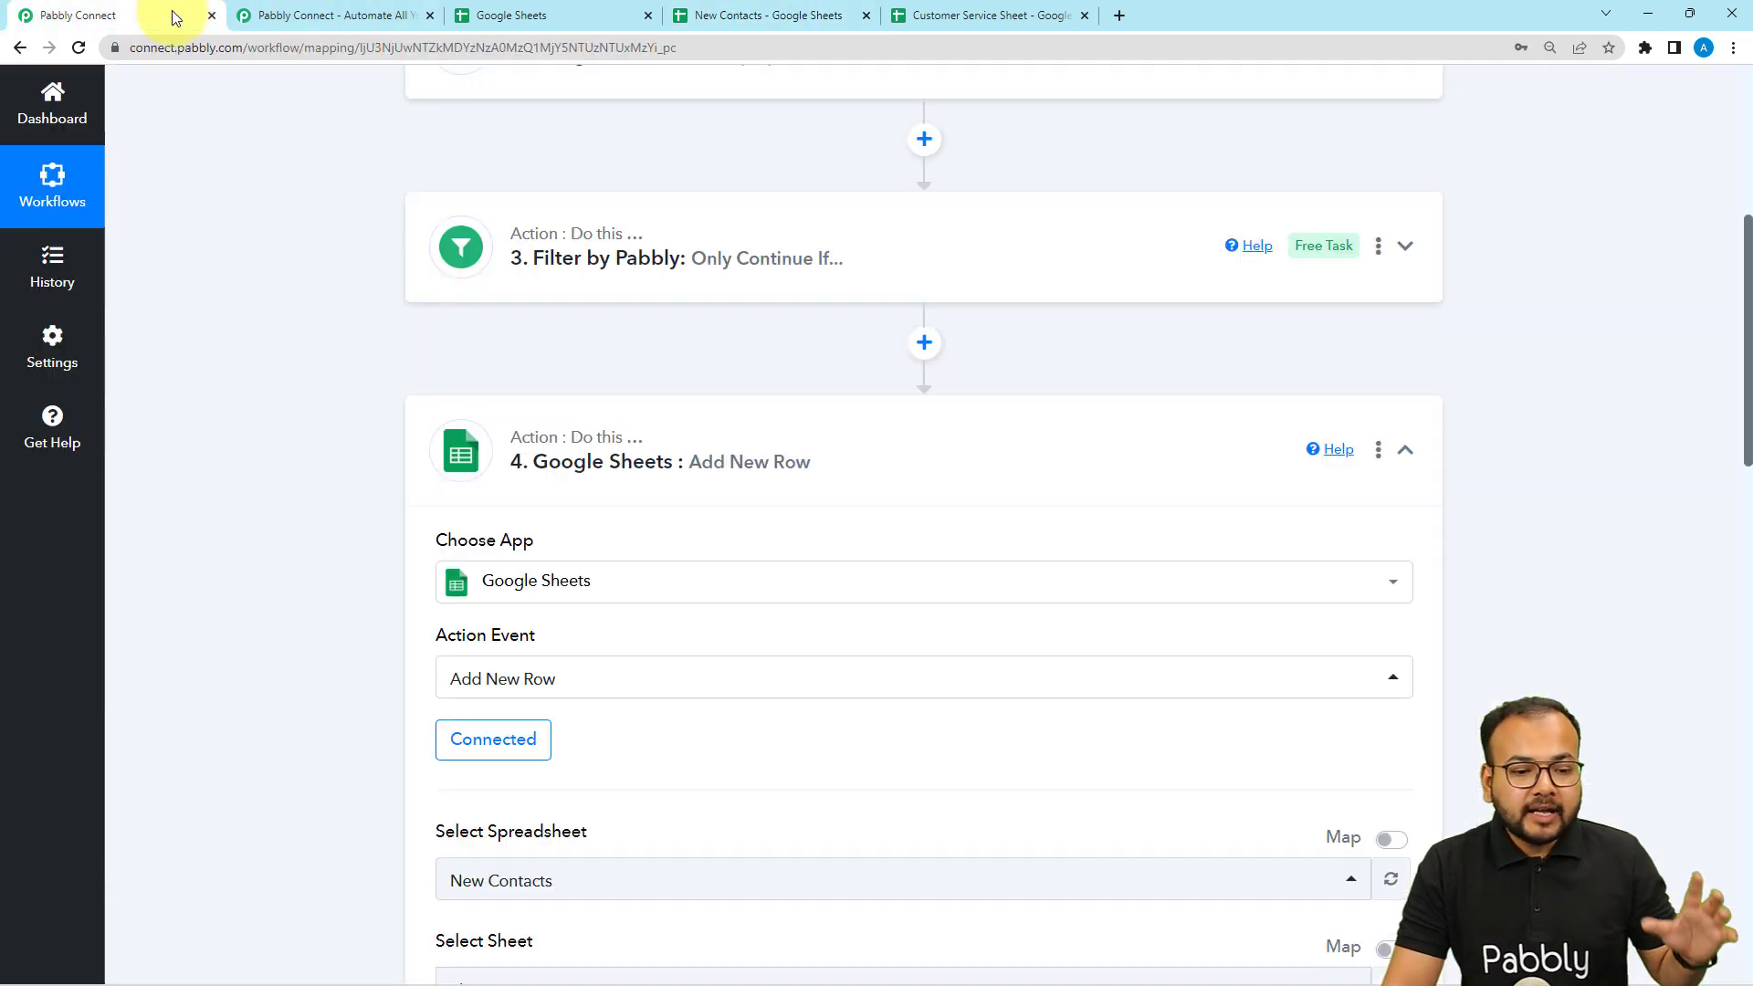
click(473, 428)
scroll(277, 437, up, 2)
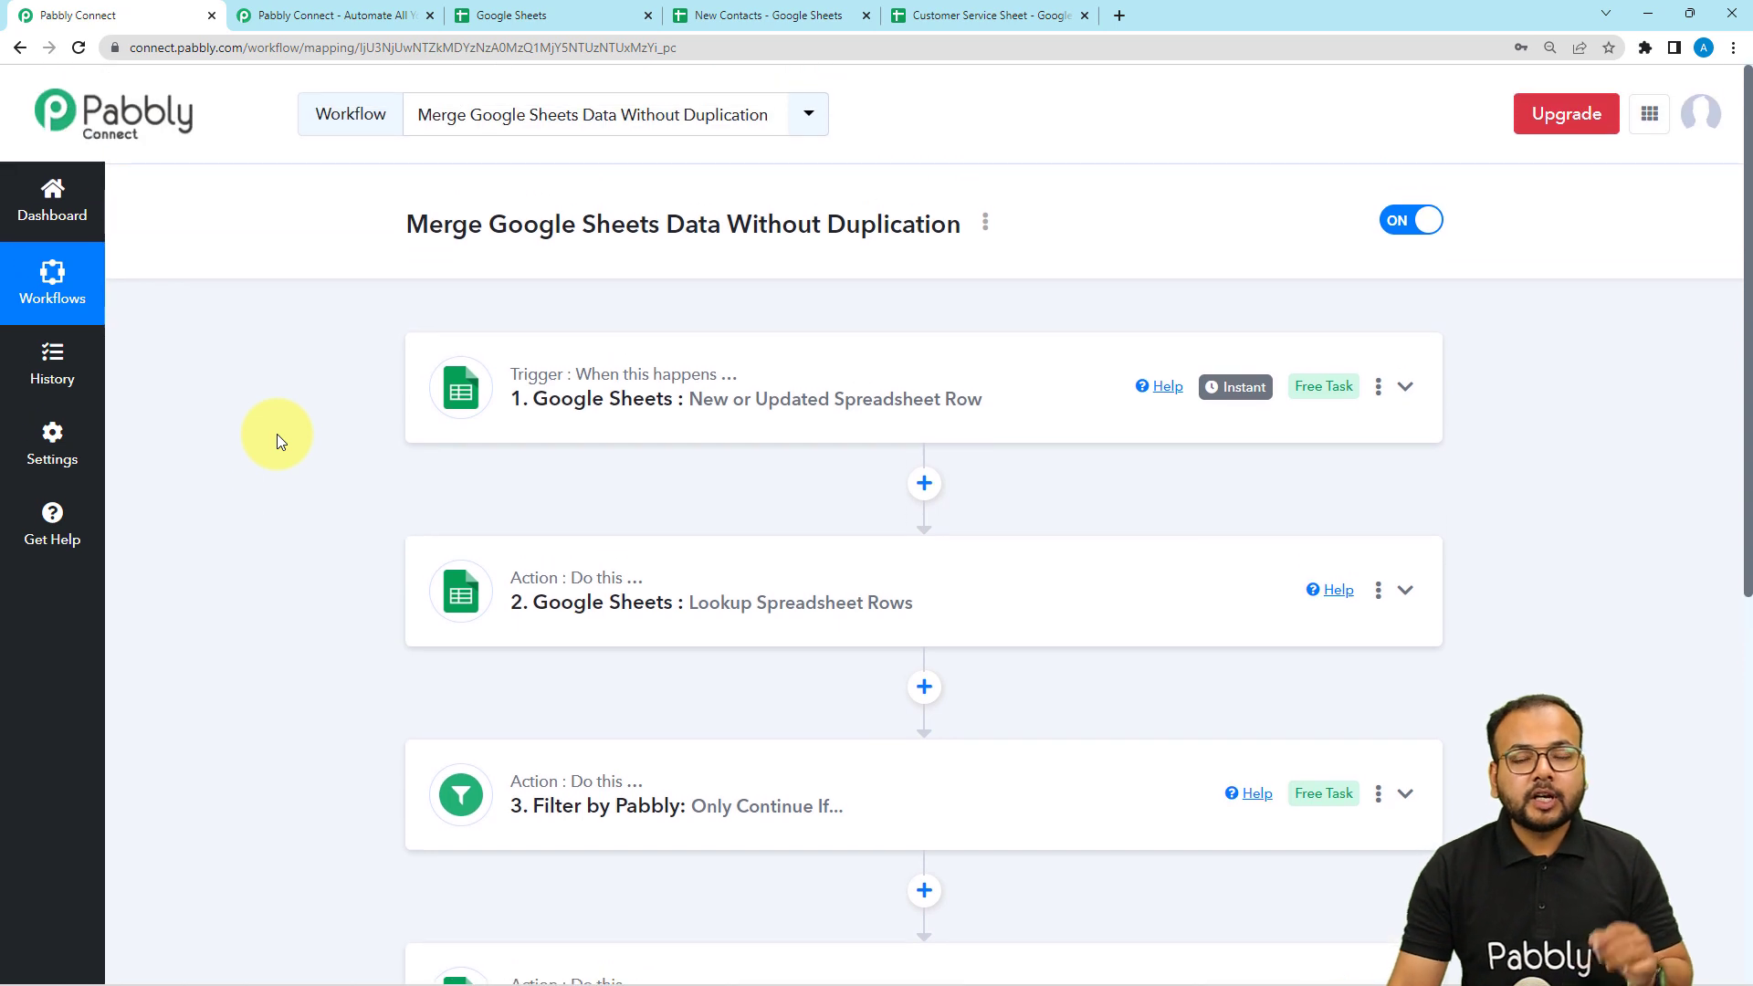